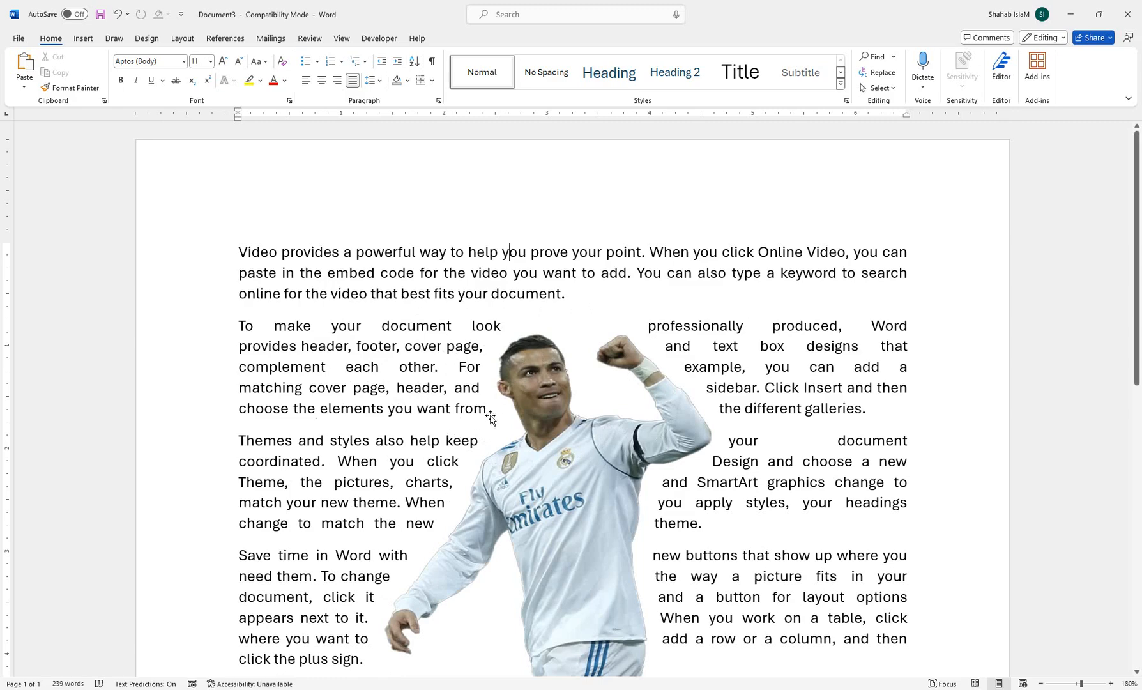
Try the cut-out player picture further left within the wrapped text, and remove it from the document
left_click_drag(518, 414, 405, 364)
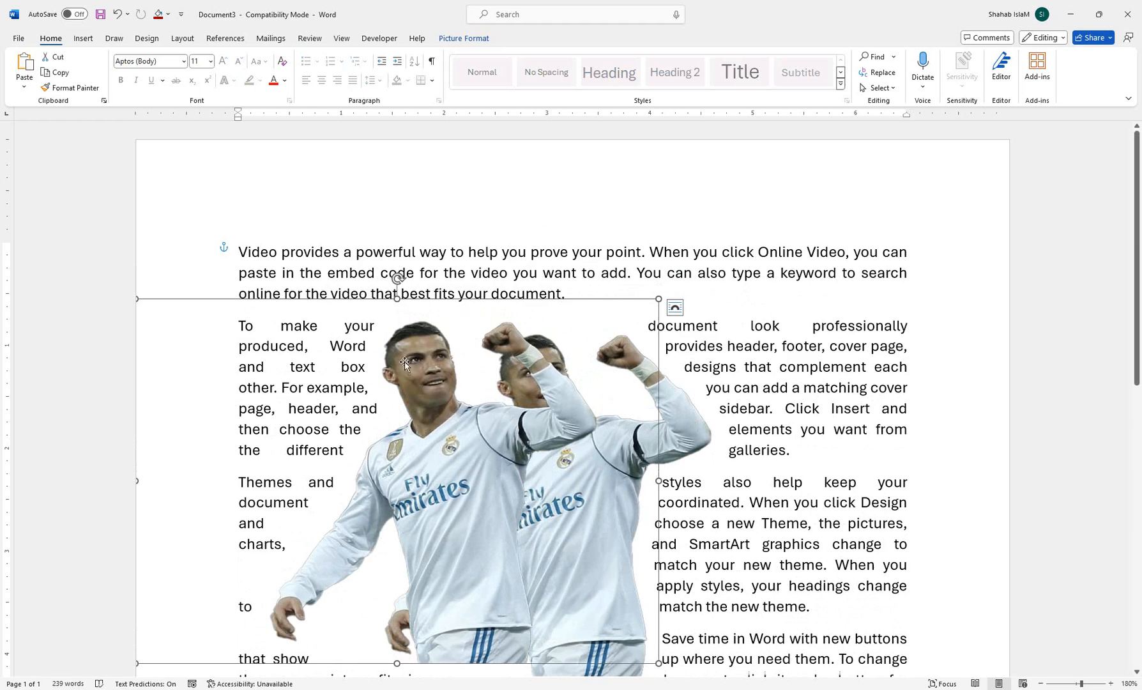
right_click(427, 368)
left_click(469, 395)
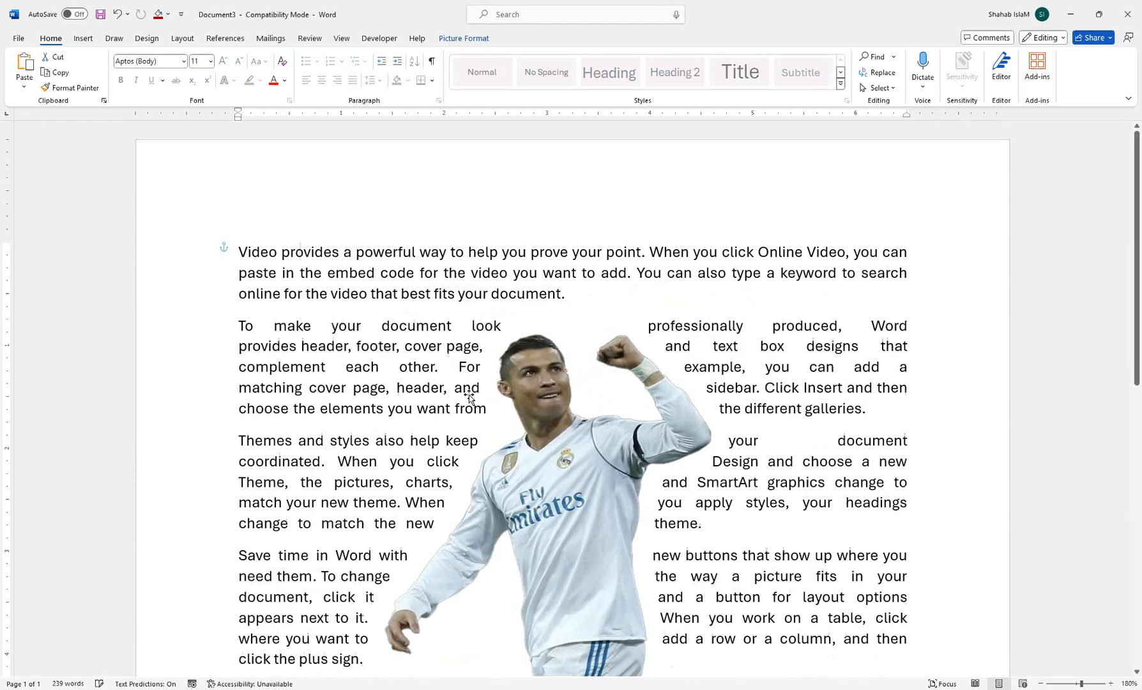
right_click(513, 403)
left_click(542, 111)
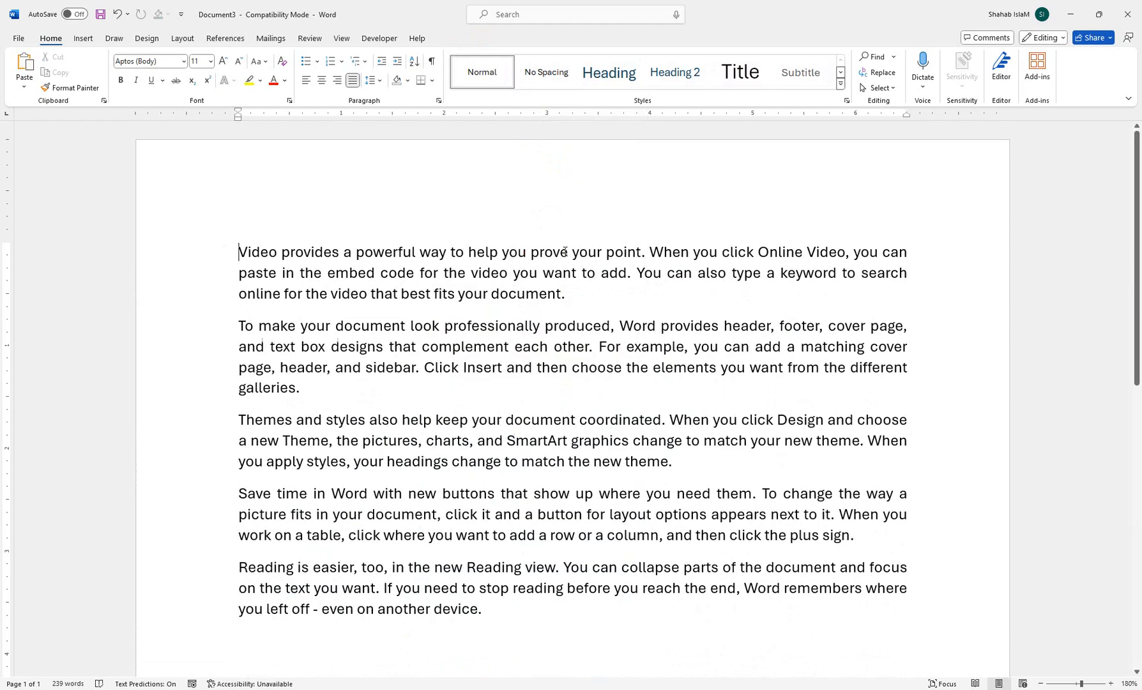
Create a blank document and insert the picture th (1).jfif from the Desktop folder on this device
key("ctrl+n")
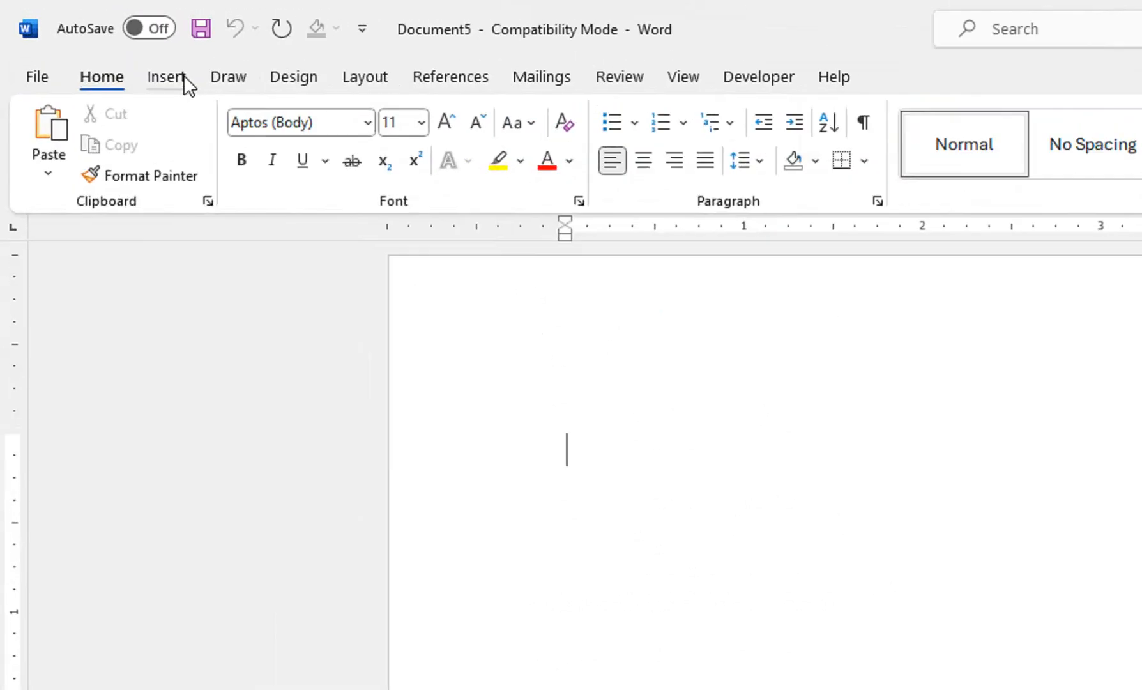
left_click(181, 76)
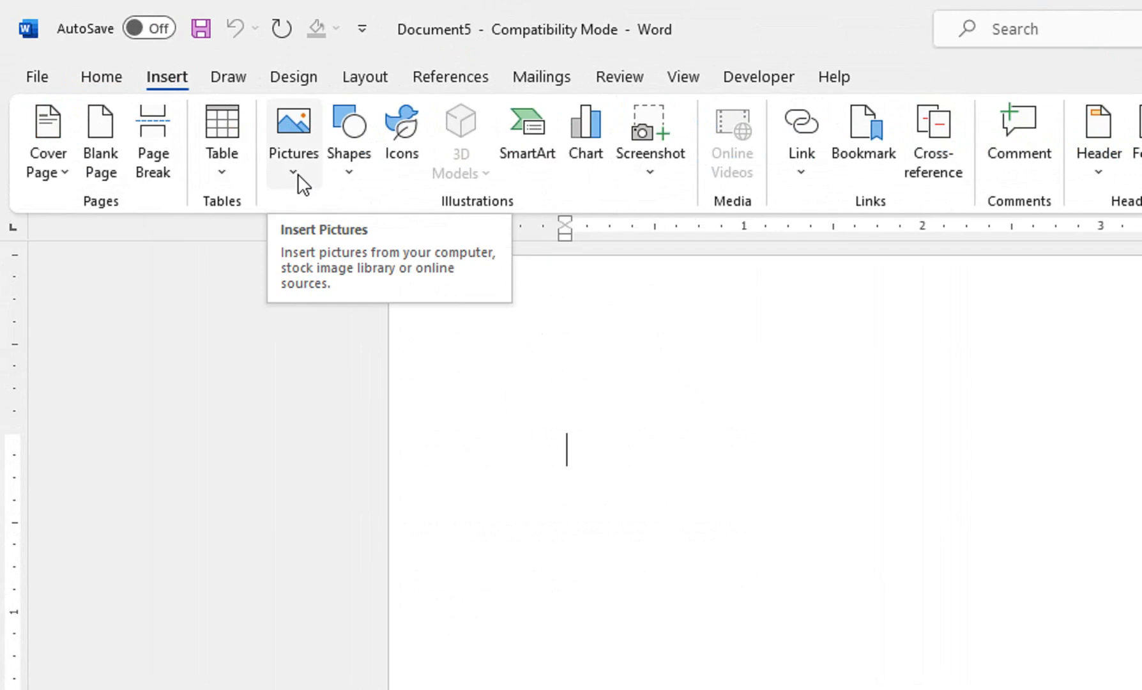
left_click(295, 171)
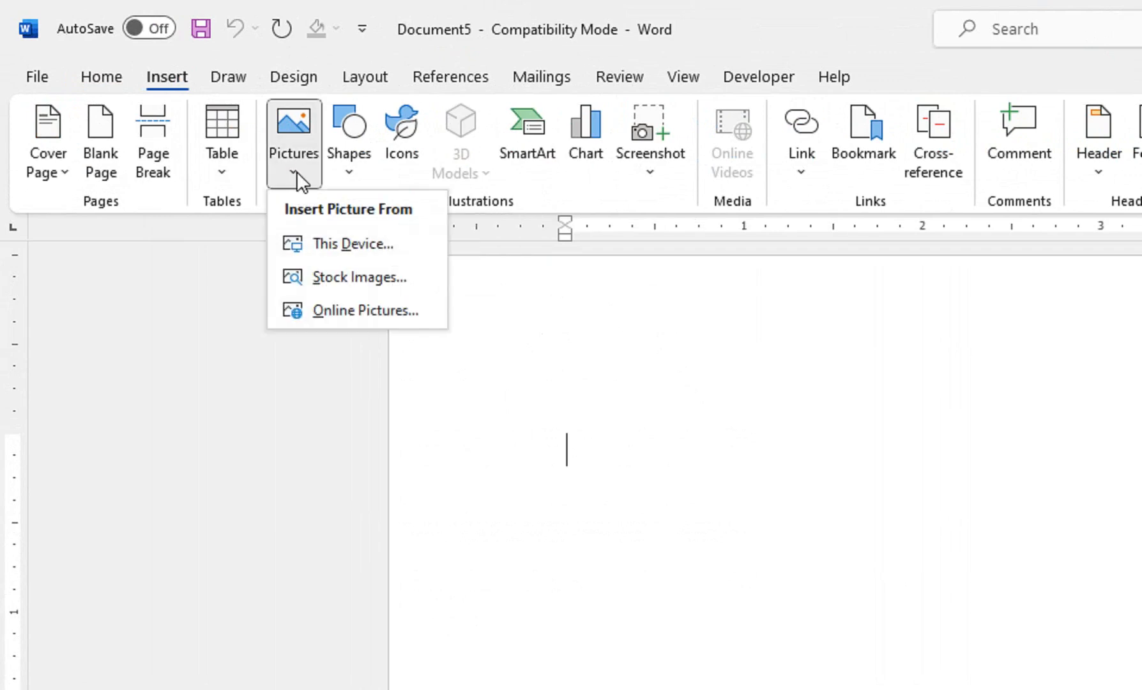
left_click(327, 256)
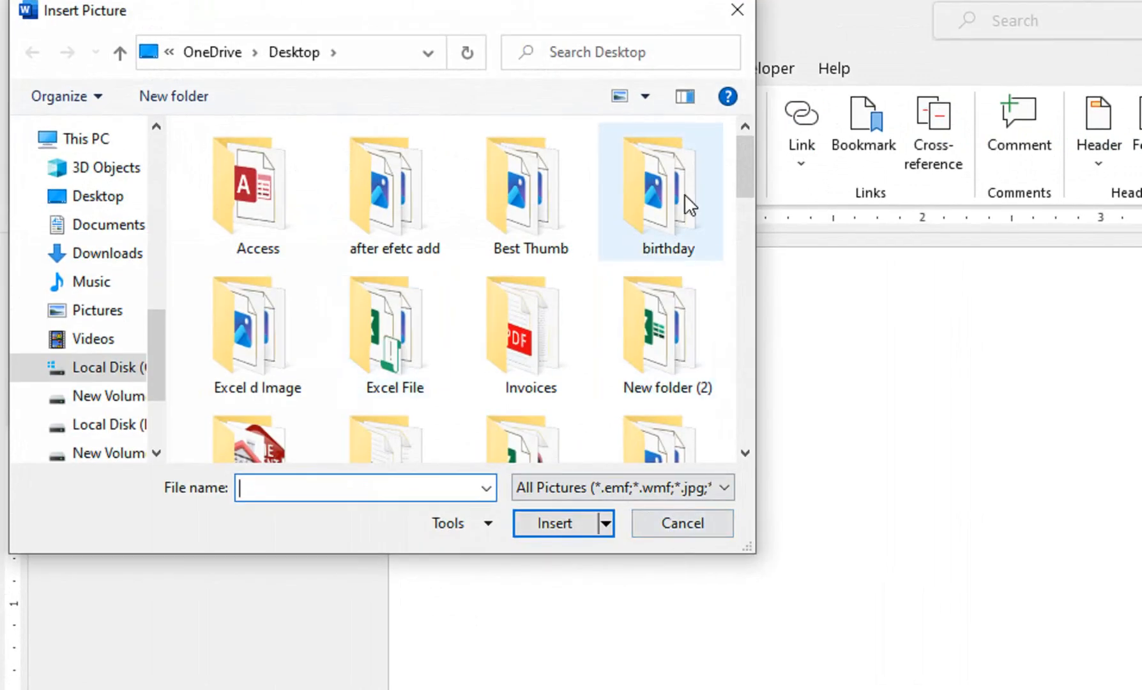
left_click_drag(744, 160, 754, 375)
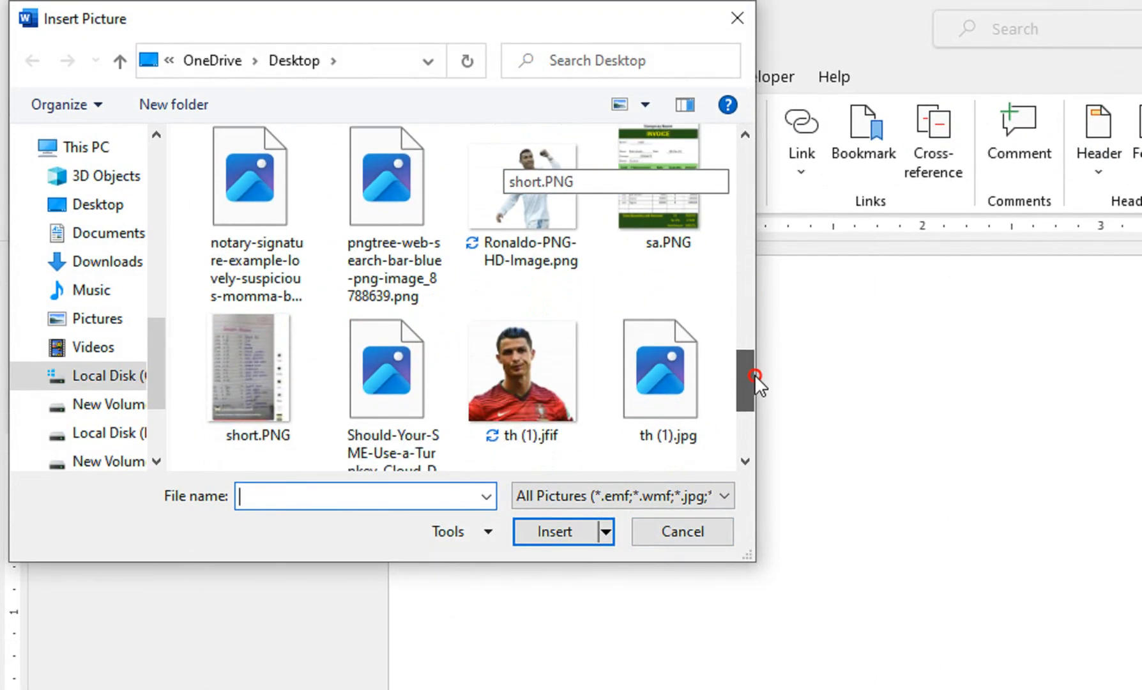
left_click(568, 385)
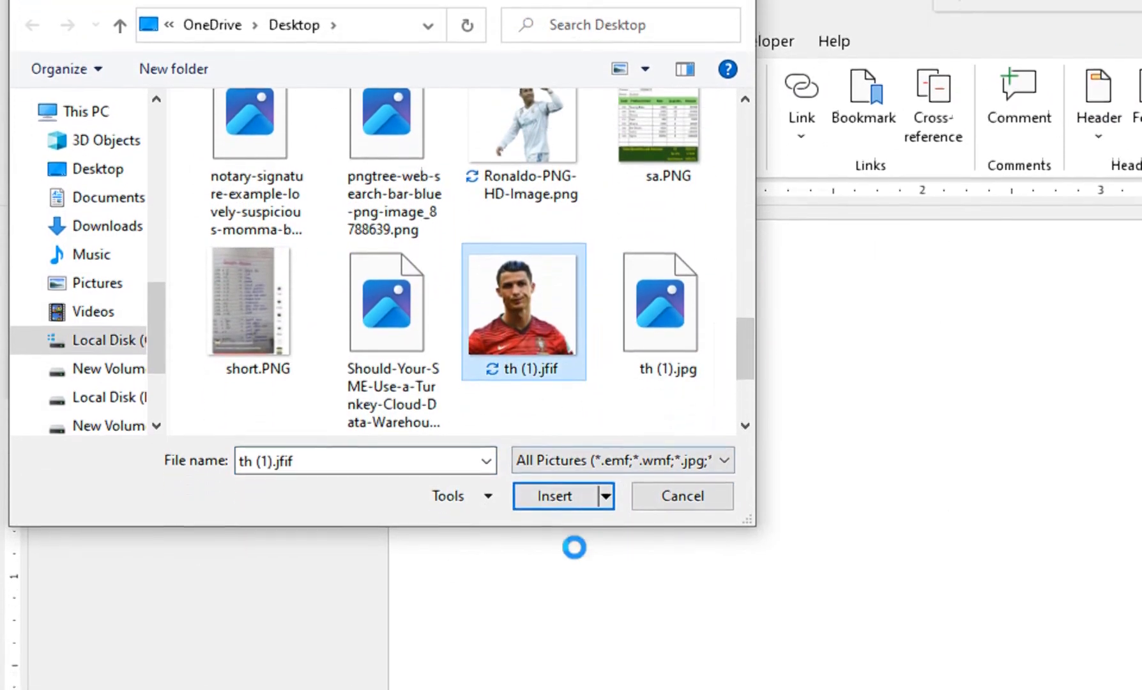
left_click(543, 525)
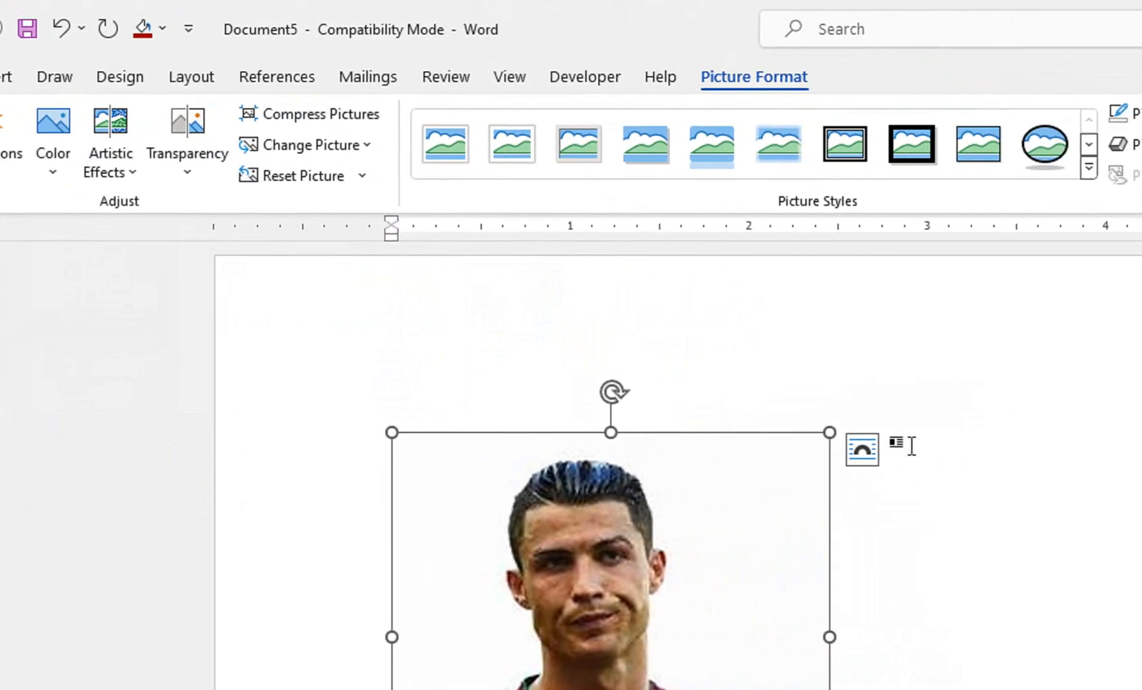
Try to move the inserted picture freely across the page while it is in line with text
left_click(904, 446)
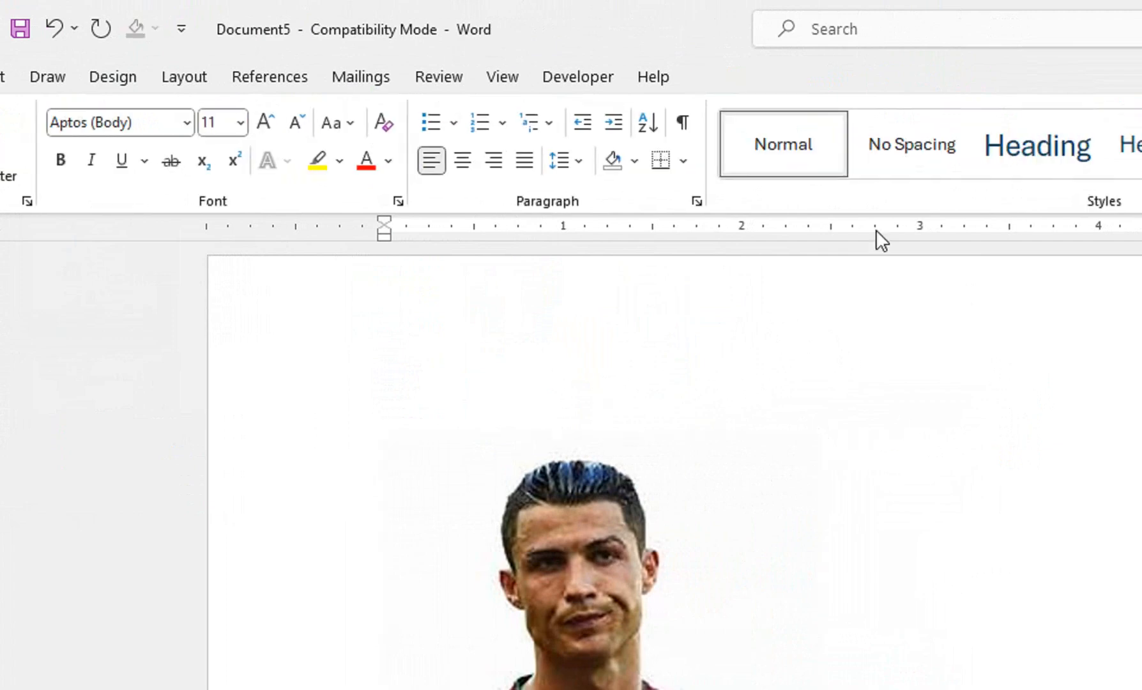
left_click(616, 495)
left_click(735, 83)
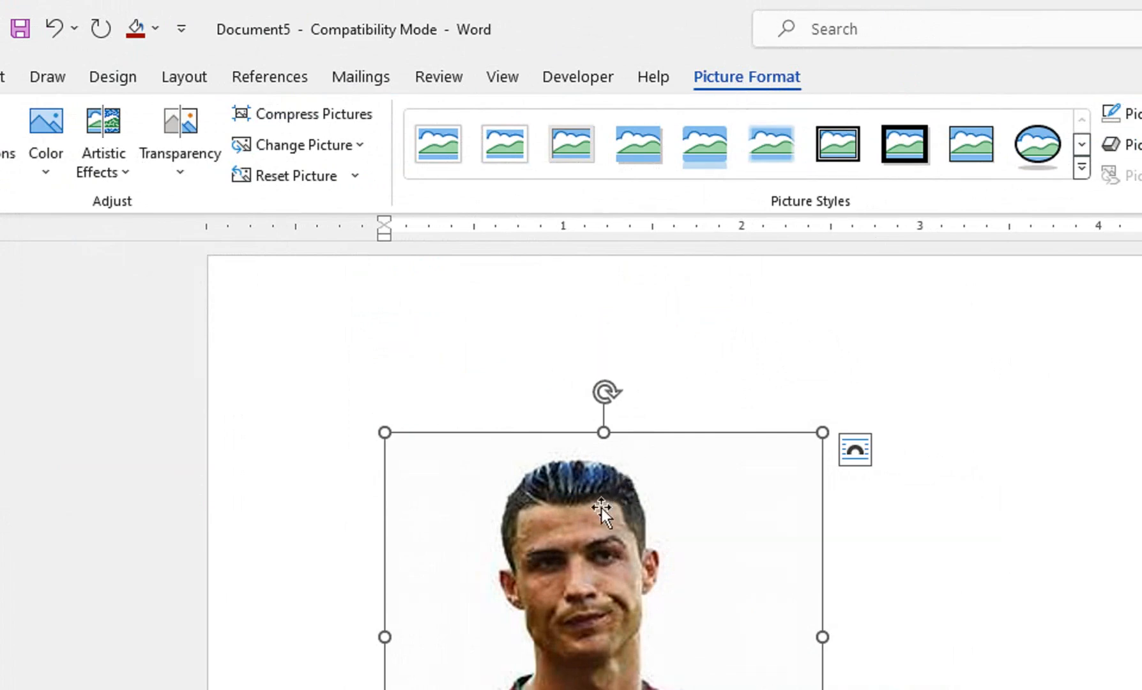
left_click_drag(597, 494, 714, 494)
left_click_drag(800, 497, 630, 464)
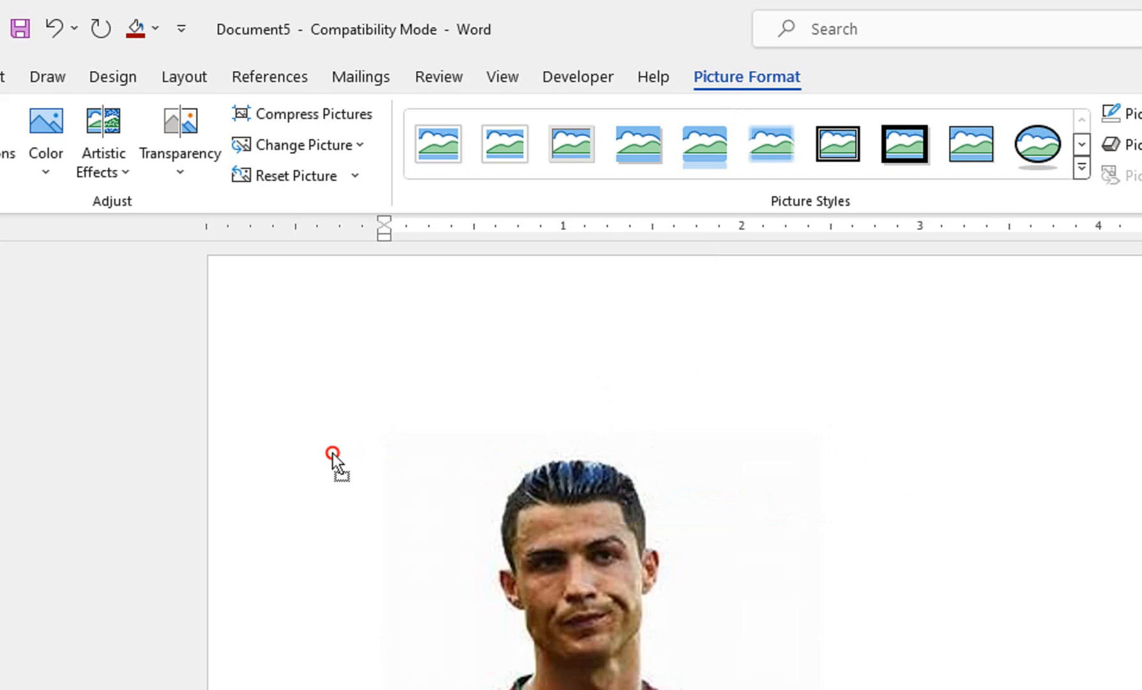
left_click_drag(332, 453, 330, 455)
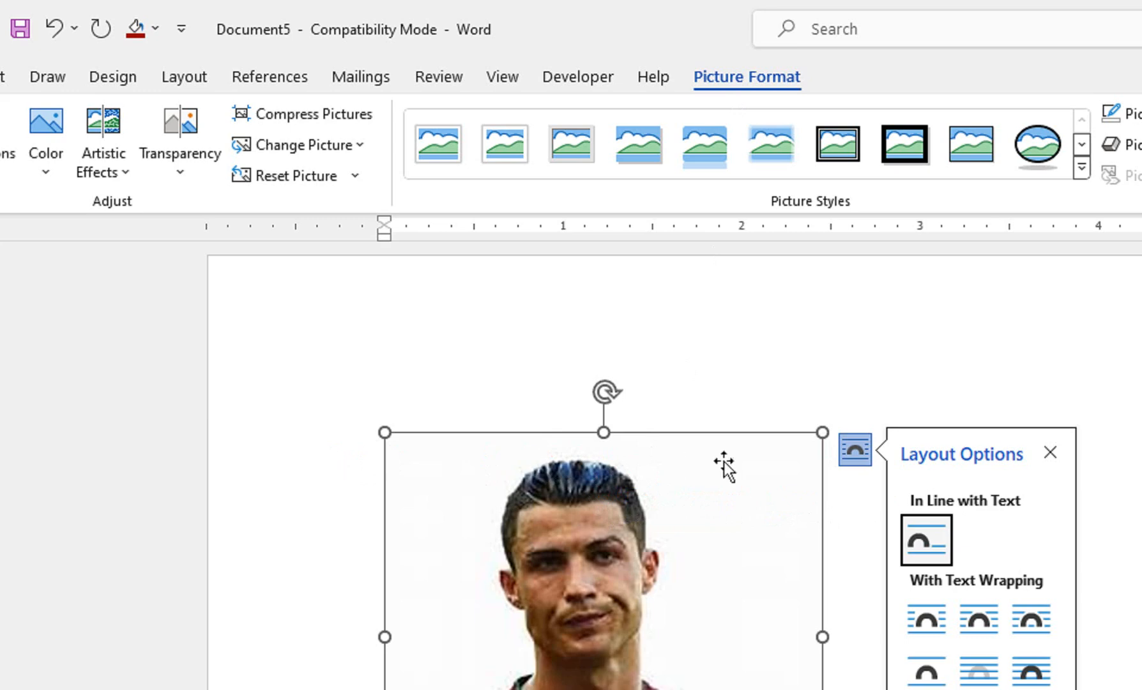
left_click(1049, 453)
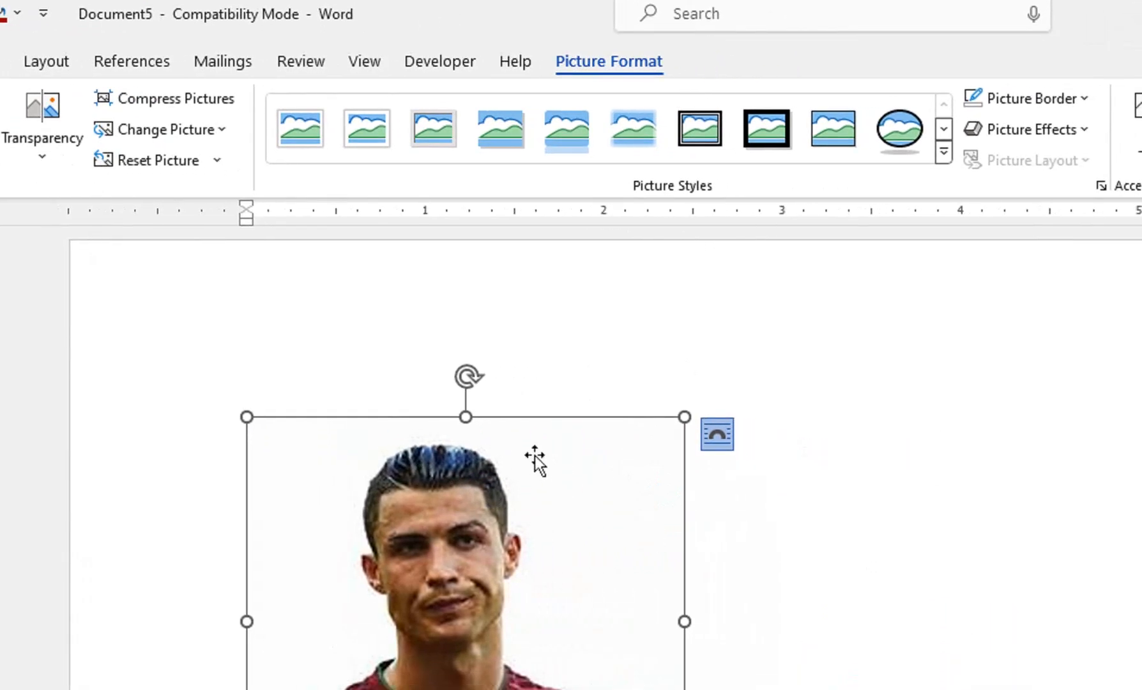
left_click_drag(533, 454, 683, 390)
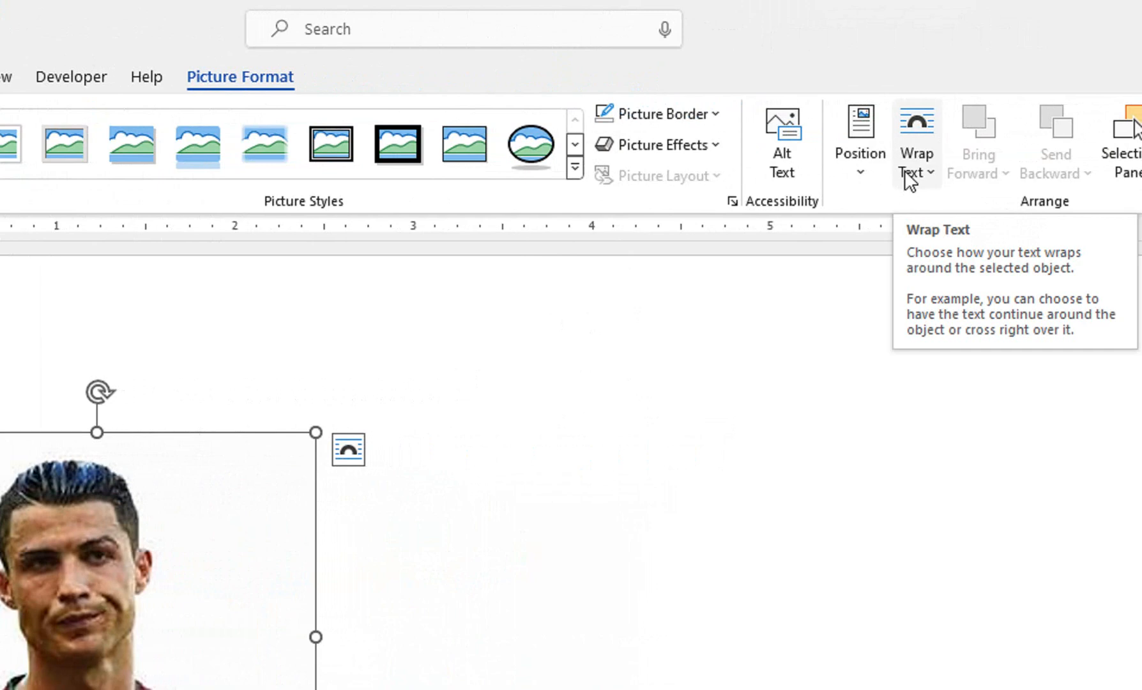
Set the picture's text wrapping to Through and move it around the page, ending near the upper-left margin
left_click(904, 169)
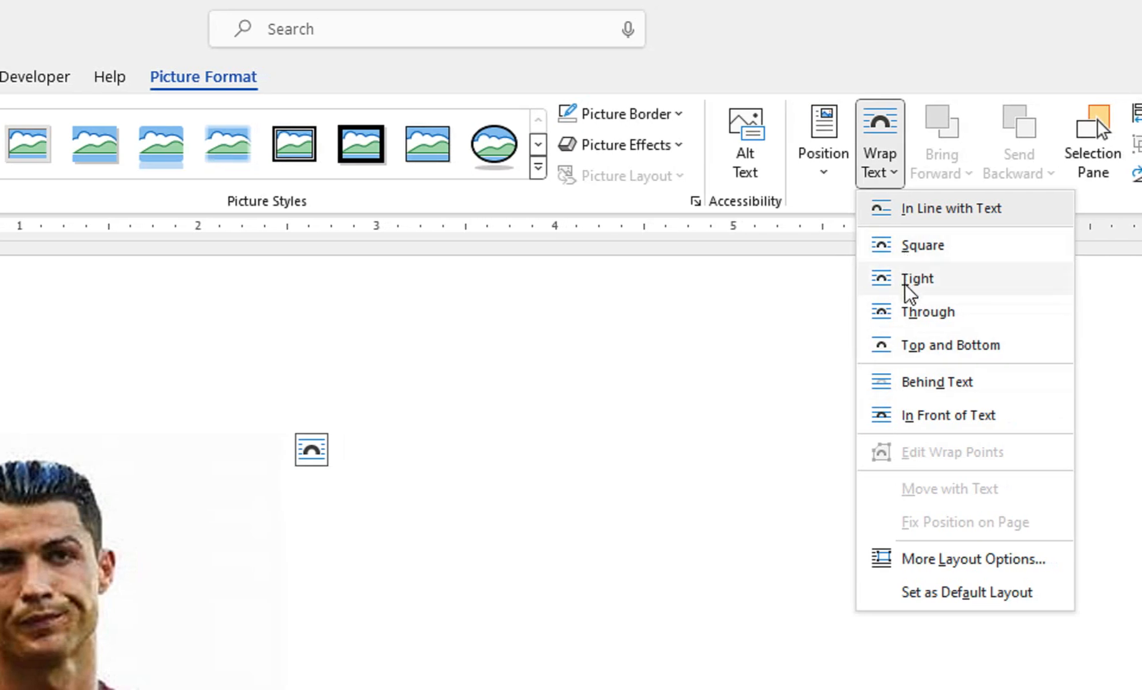
left_click(910, 312)
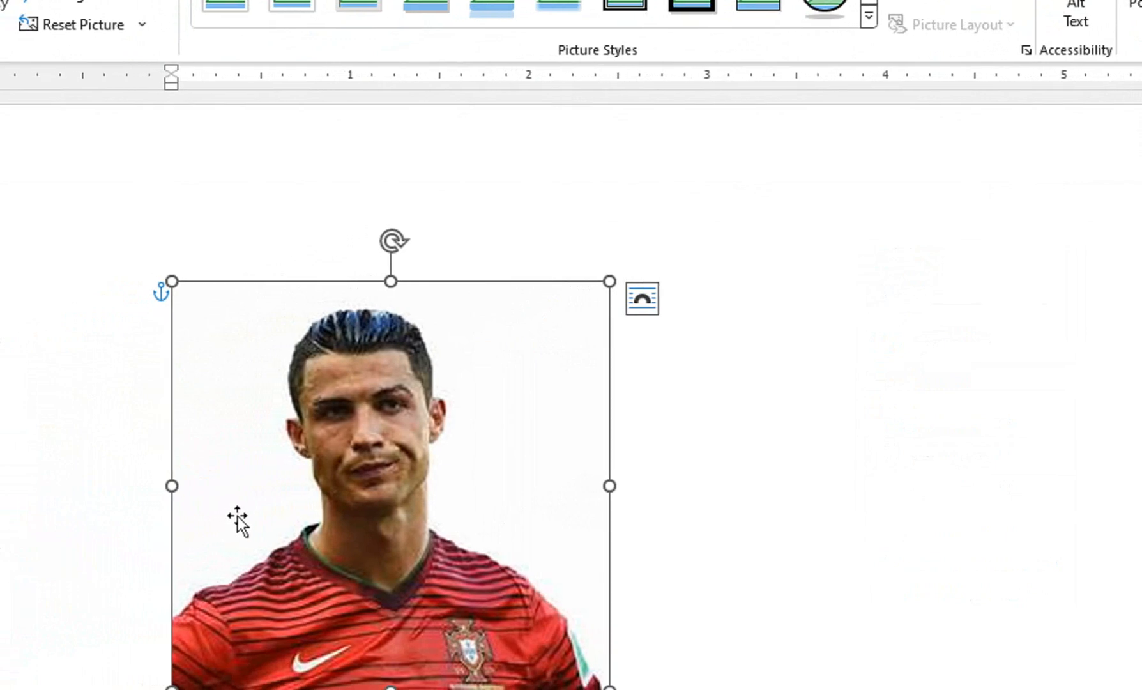
left_click_drag(350, 397, 493, 636)
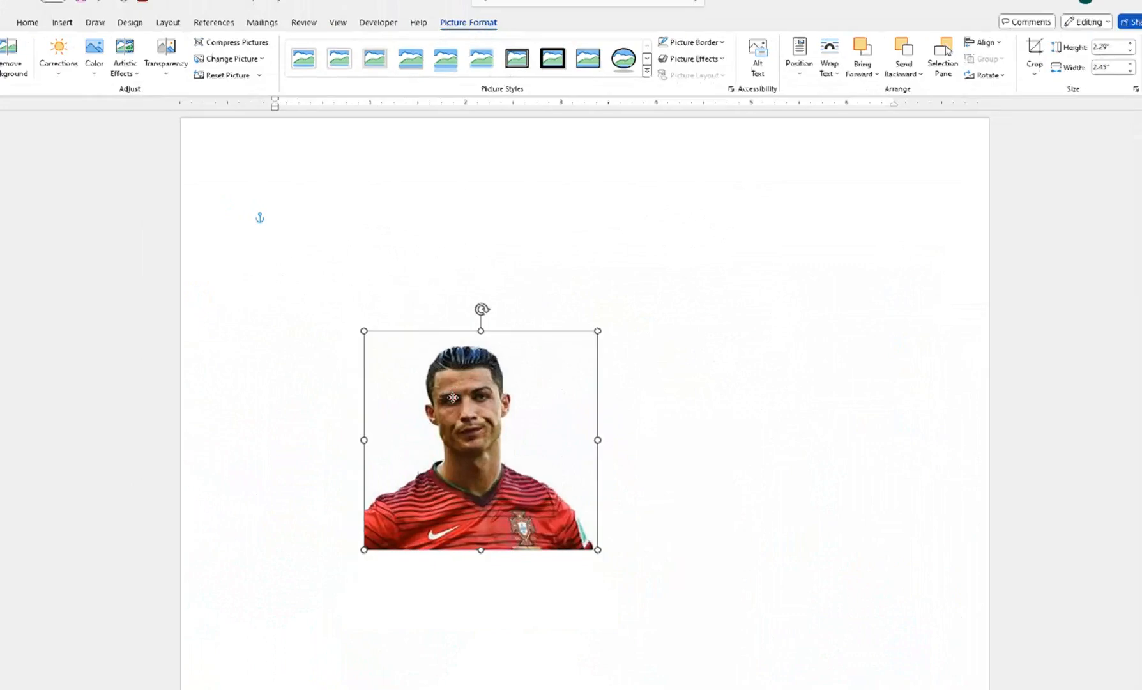
left_click_drag(492, 550, 608, 689)
left_click_drag(500, 523, 708, 277)
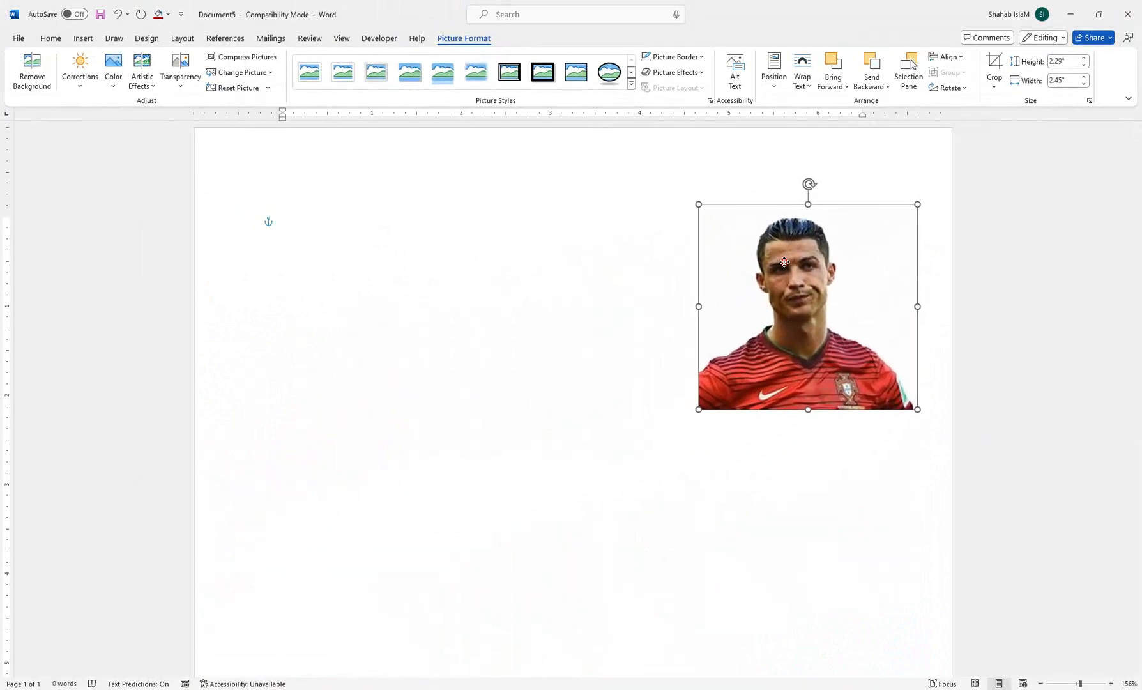
left_click_drag(784, 262, 400, 270)
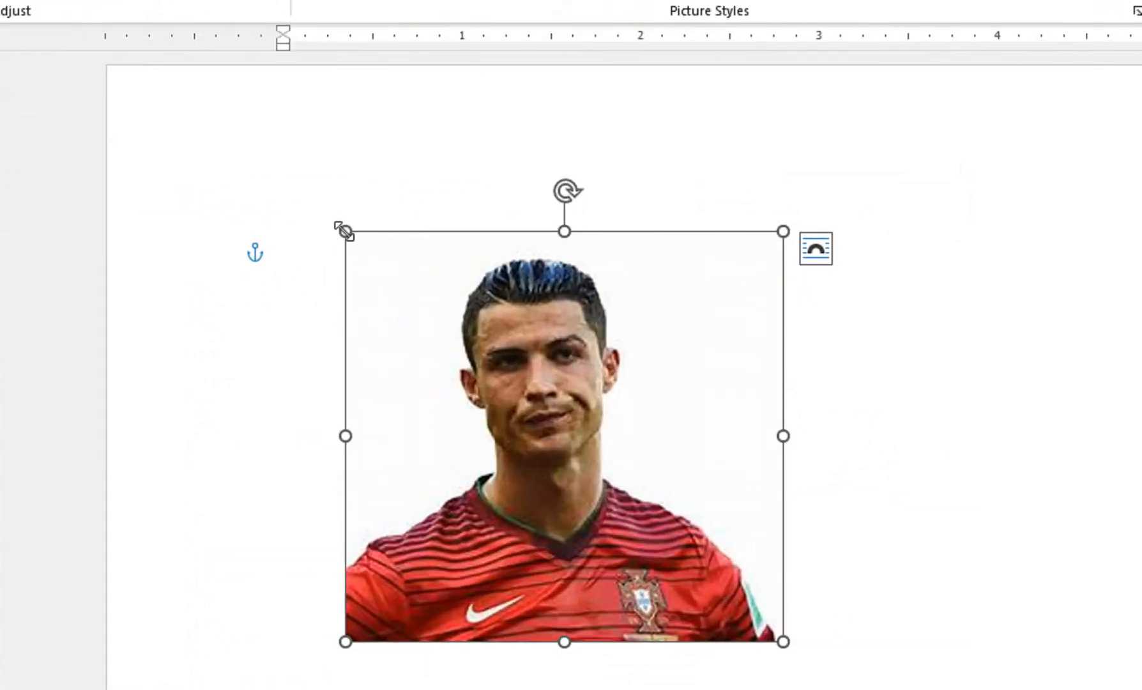
Enlarge the picture proportionally from its upper corners, and shrink it back to a smaller size
mouse_move(342, 230)
left_mouse_down()
mouse_move(233, 138)
mouse_move(483, 382)
mouse_move(356, 279)
mouse_move(322, 231)
left_mouse_up()
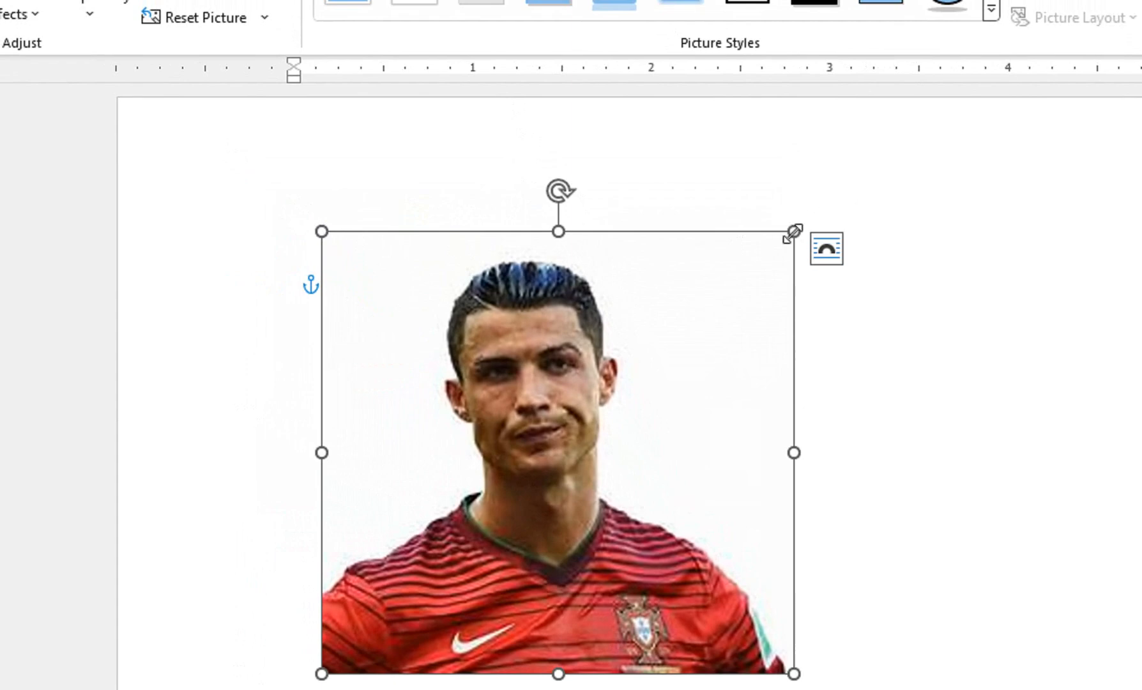
mouse_move(792, 234)
left_mouse_down()
mouse_move(813, 209)
mouse_move(746, 275)
mouse_move(815, 234)
left_mouse_up()
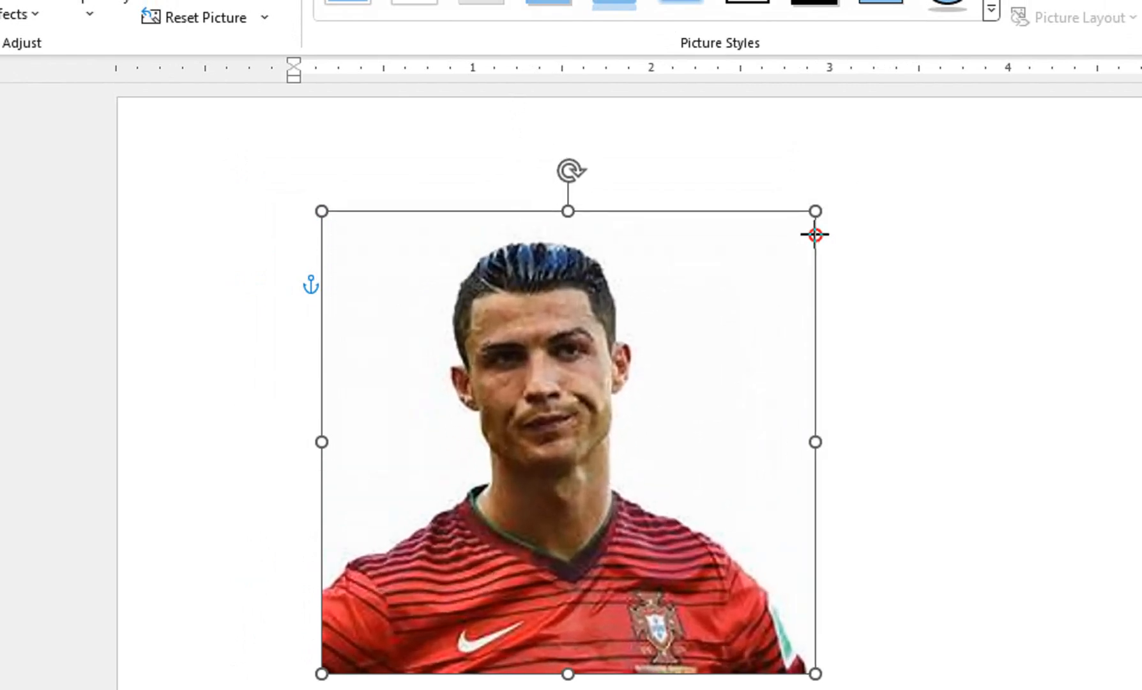
left_click_drag(815, 234, 763, 319)
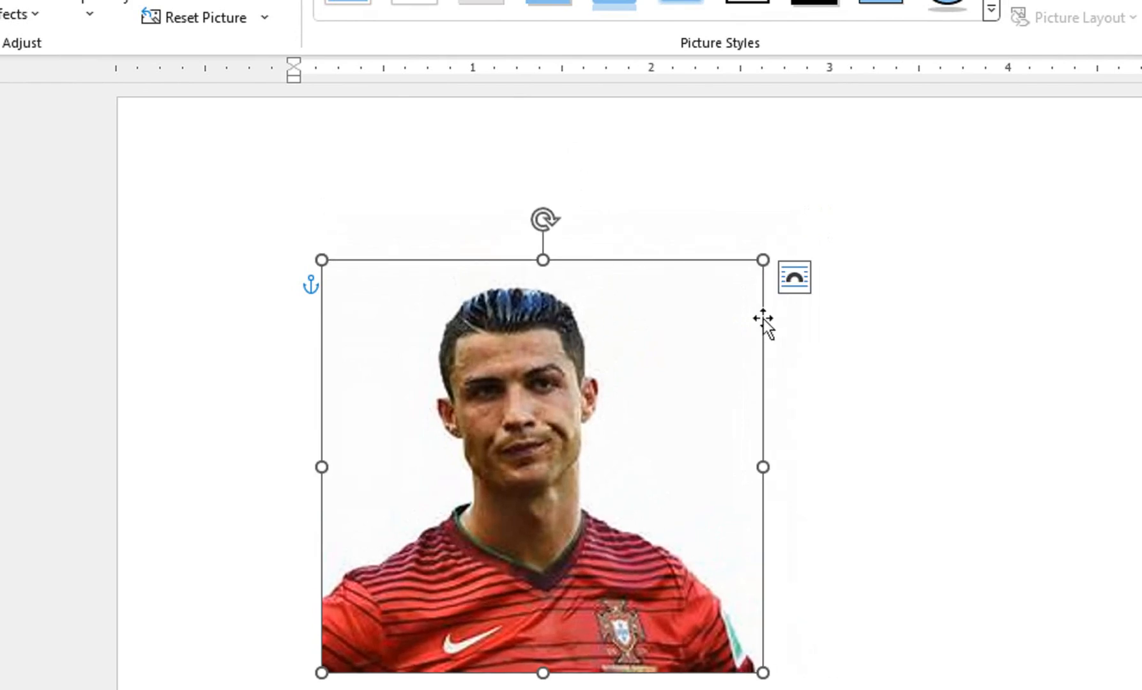
Try stretching the picture taller from its upper edge and wider from its right edge, and undo both stretches
left_click_drag(541, 260, 544, 124)
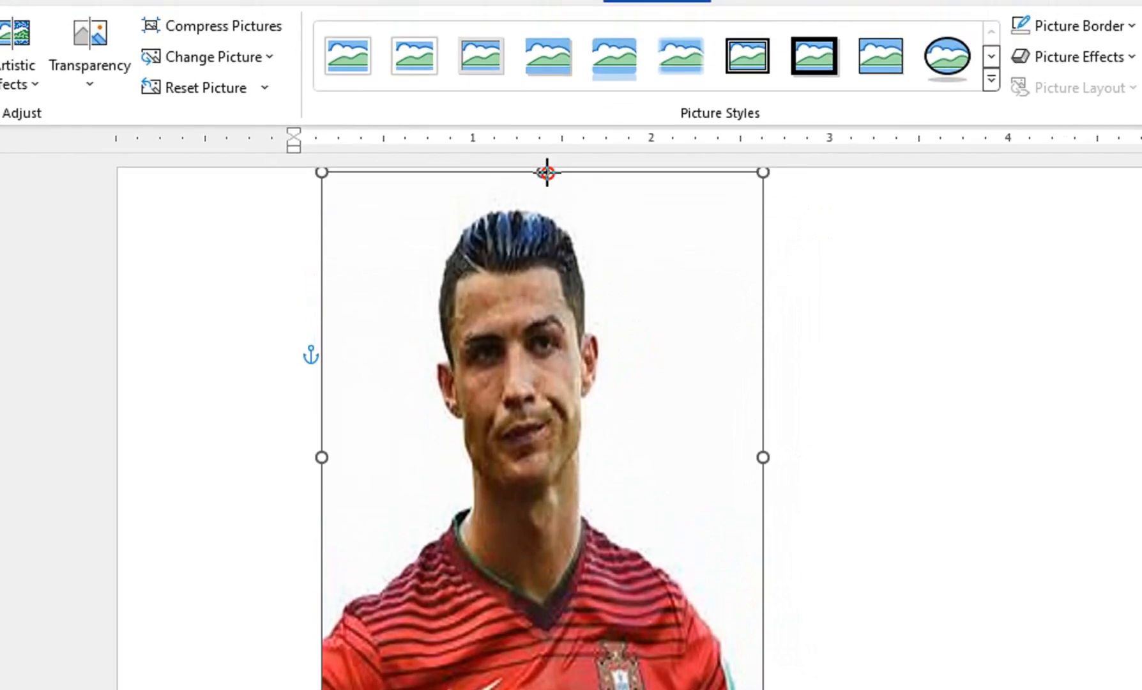
left_click_drag(762, 457, 1083, 451)
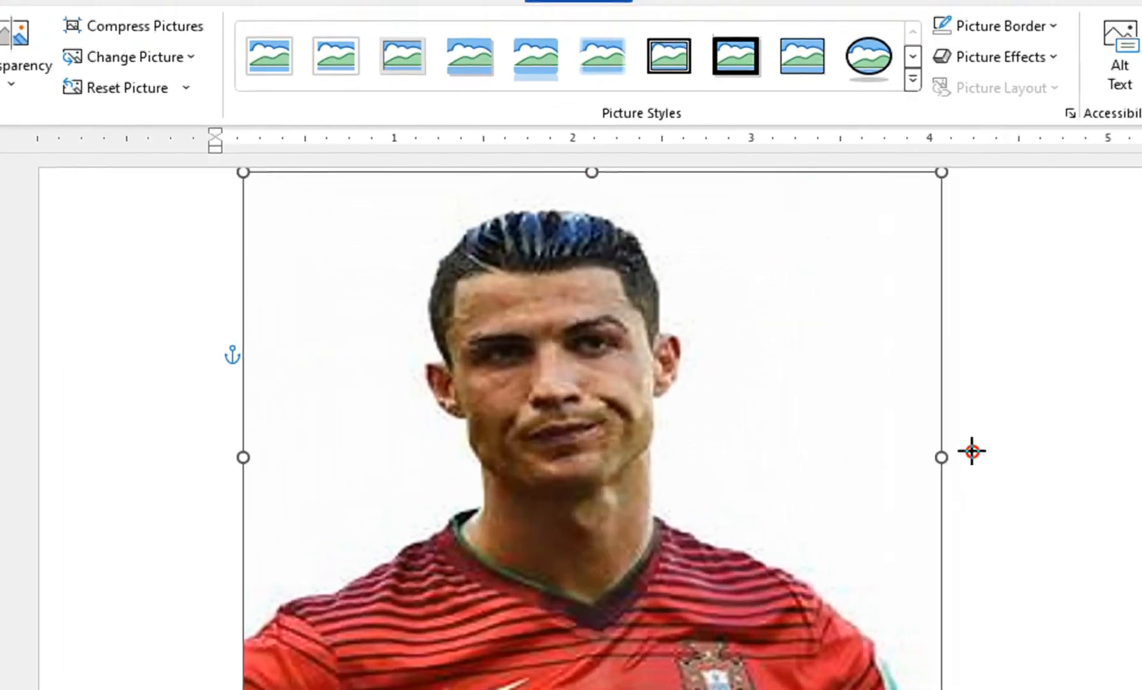
left_click_drag(903, 451, 903, 451)
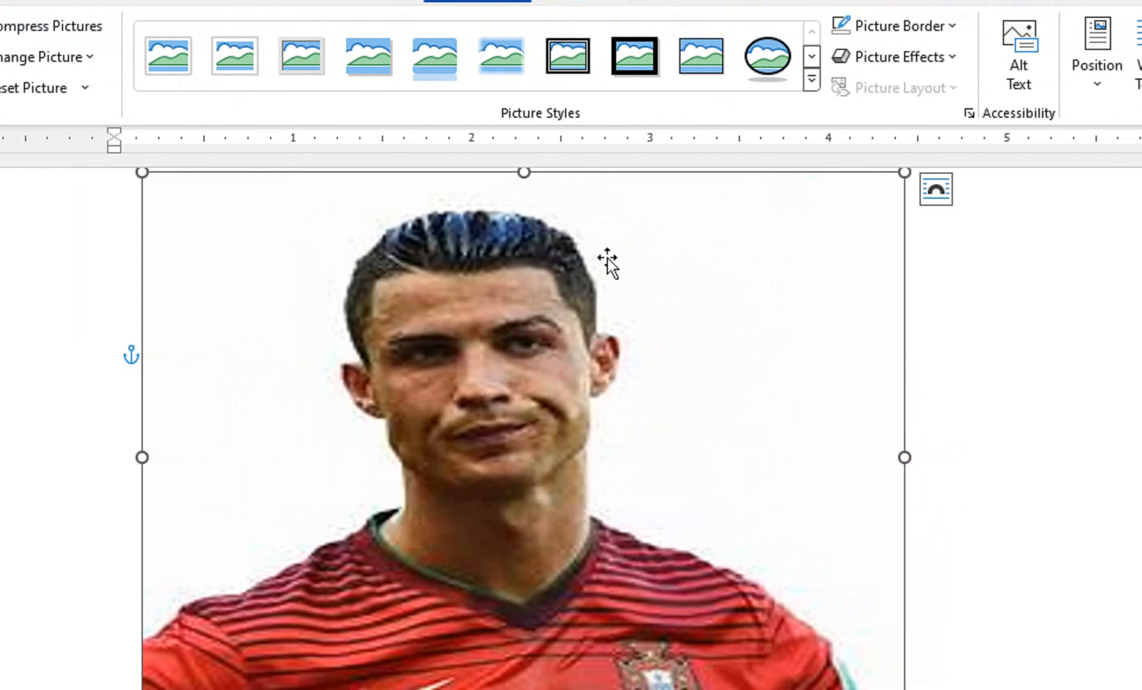
key("ctrl+z")
key("ctrl+z")
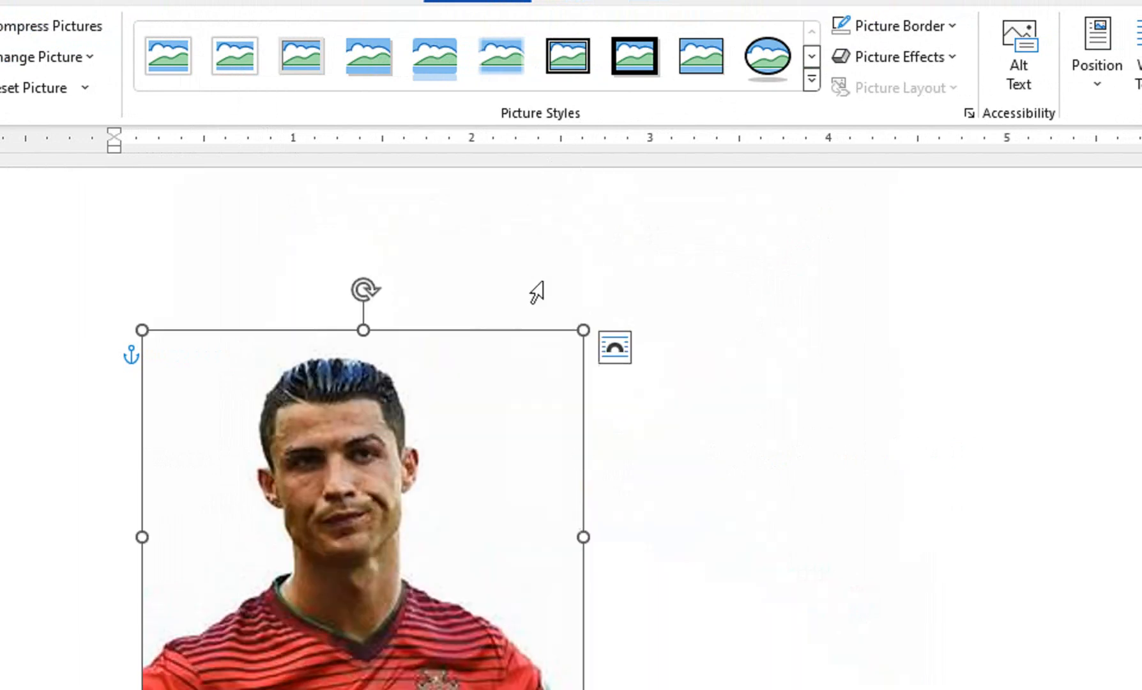
Resize the picture proportionally from its corners to about 2.25 inches wide and 2.11 inches high
left_click_drag(141, 331, 98, 291)
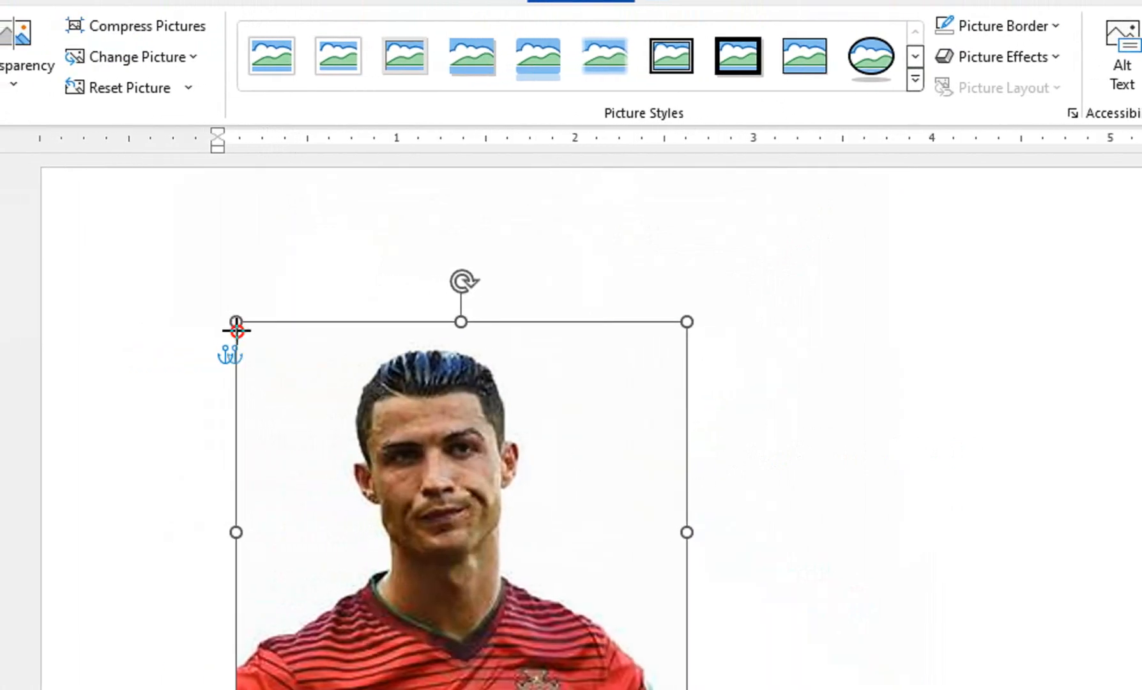
left_click_drag(230, 293, 265, 320)
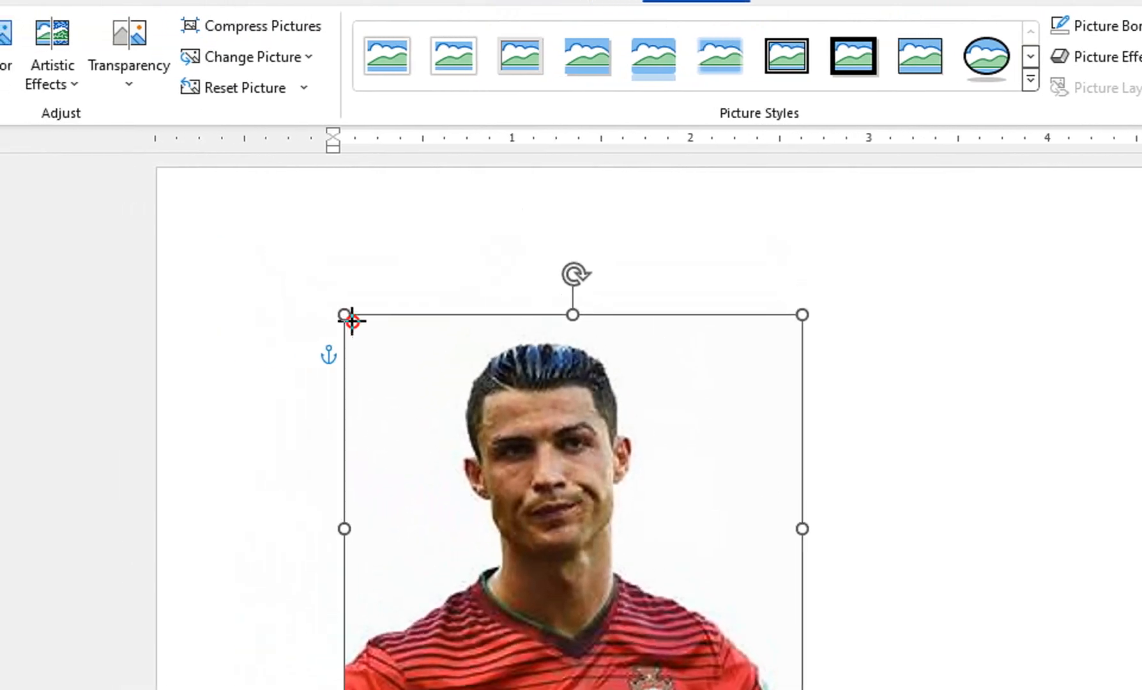
left_click_drag(352, 322, 362, 332)
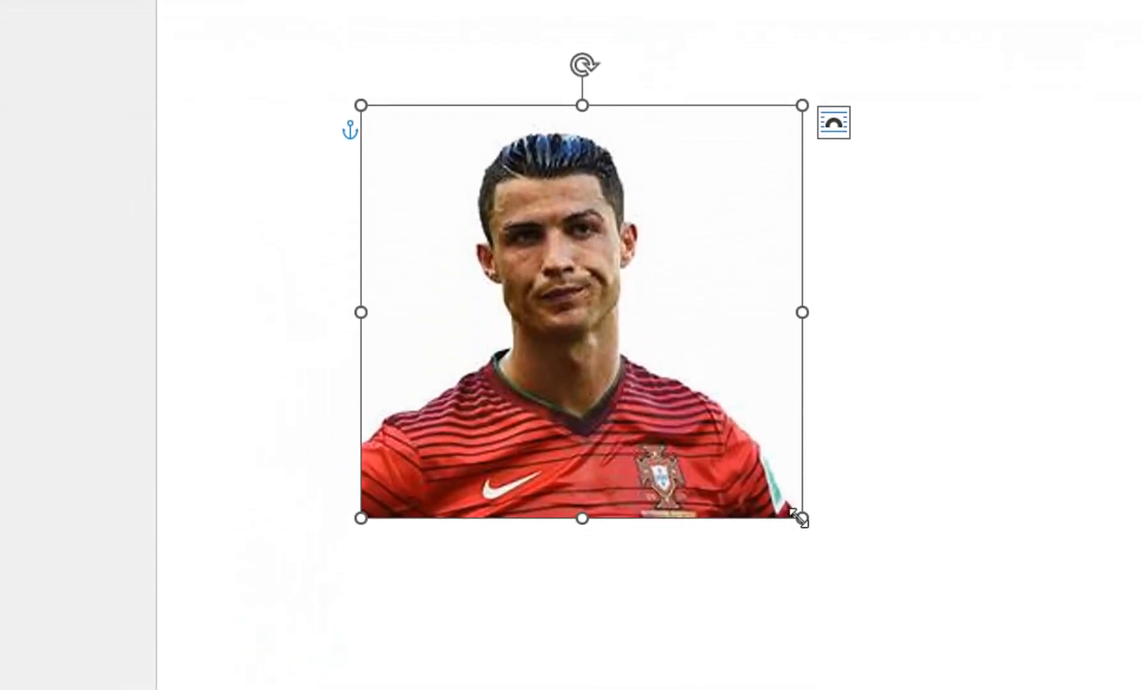
left_click_drag(802, 521, 802, 441)
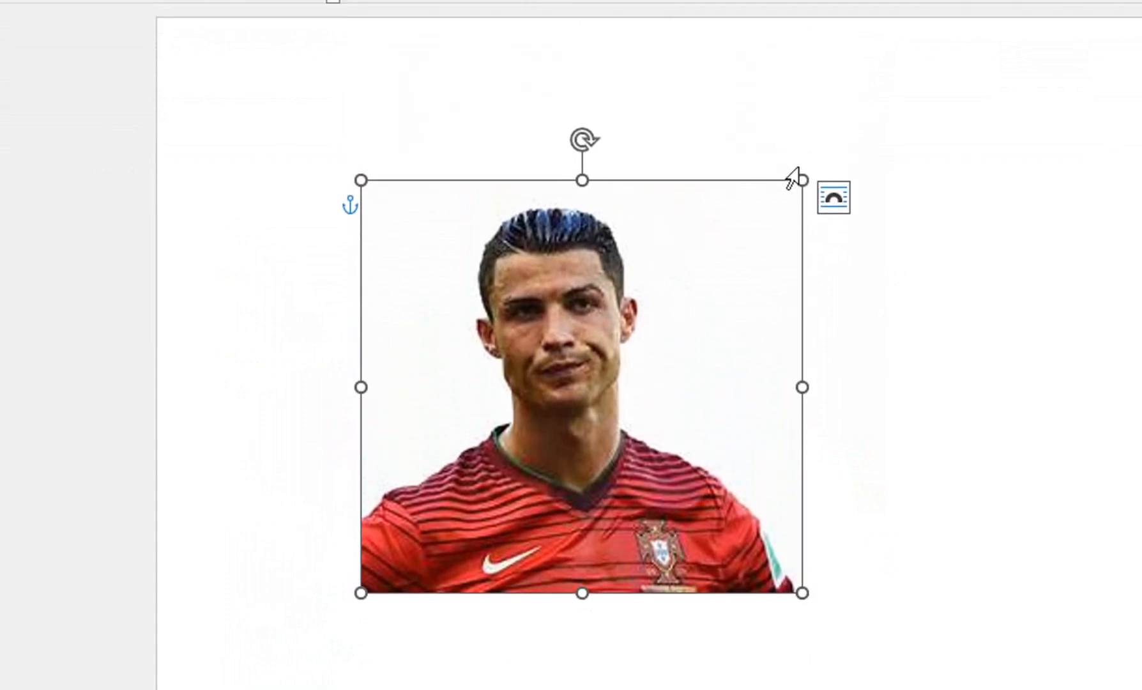
left_click_drag(802, 182, 650, 219)
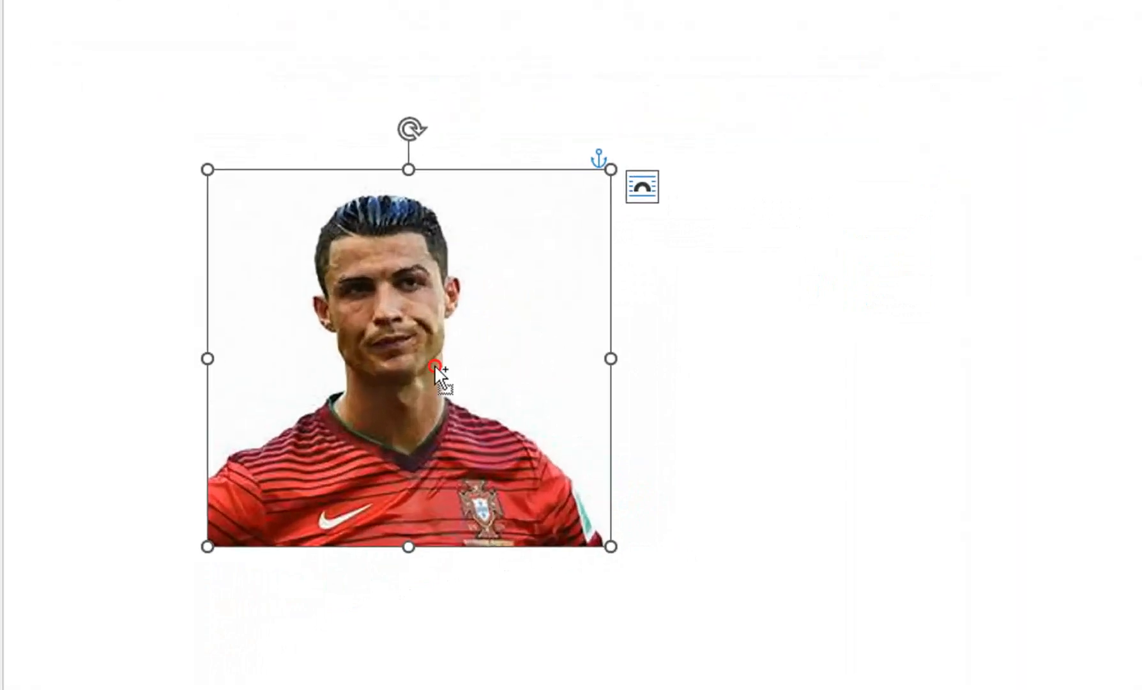
Duplicate the picture beside the original, and flip the copy horizontally and back to its original orientation
left_click_drag(447, 366, 876, 367)
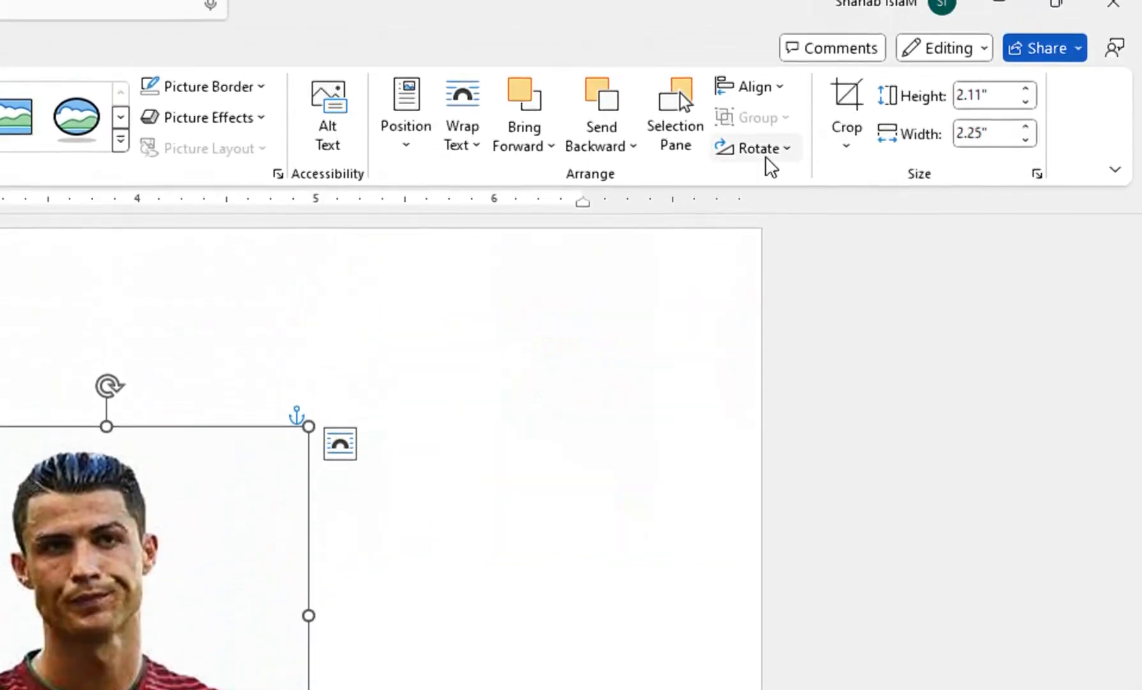
left_click(765, 156)
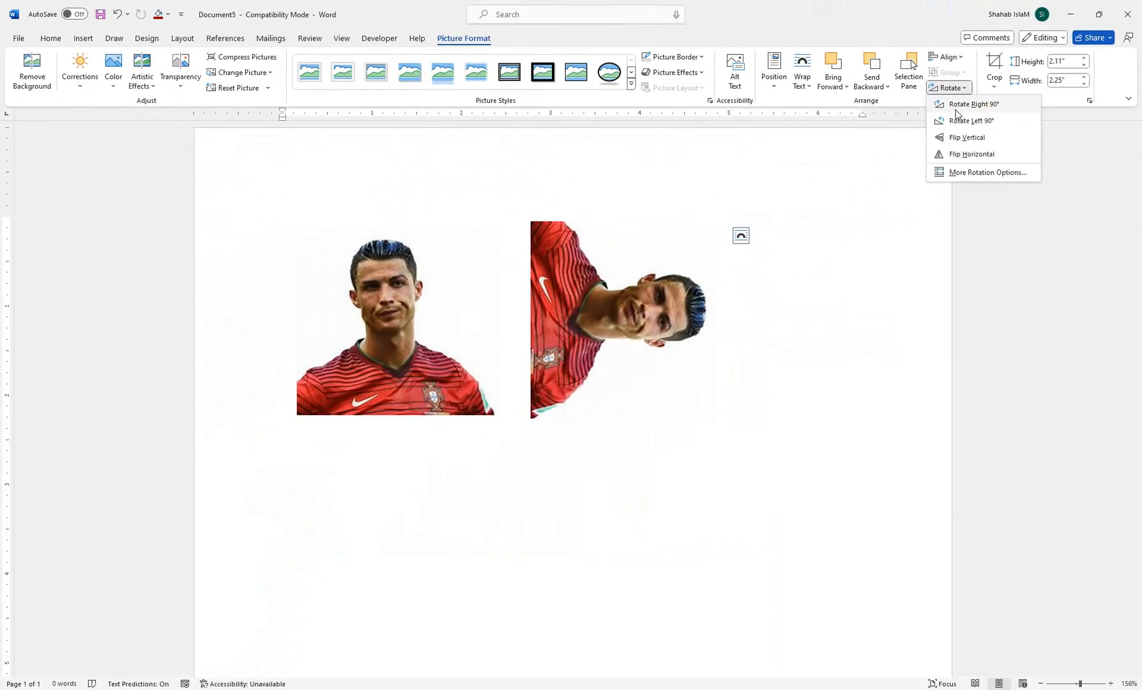
left_click(955, 162)
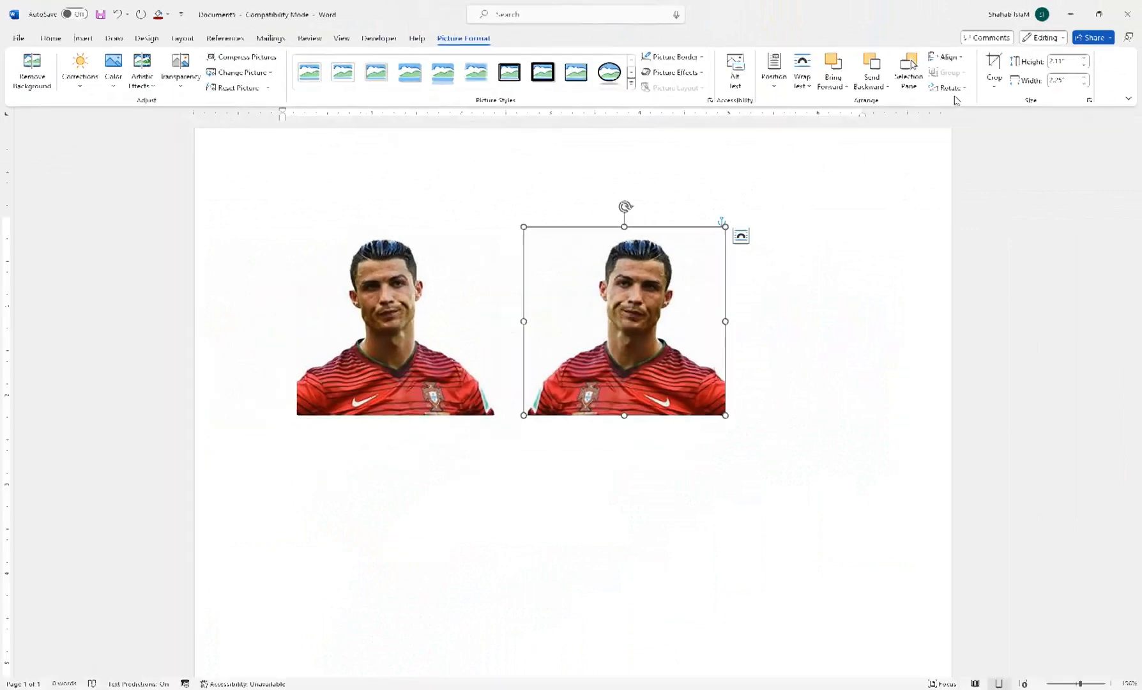
left_click(950, 88)
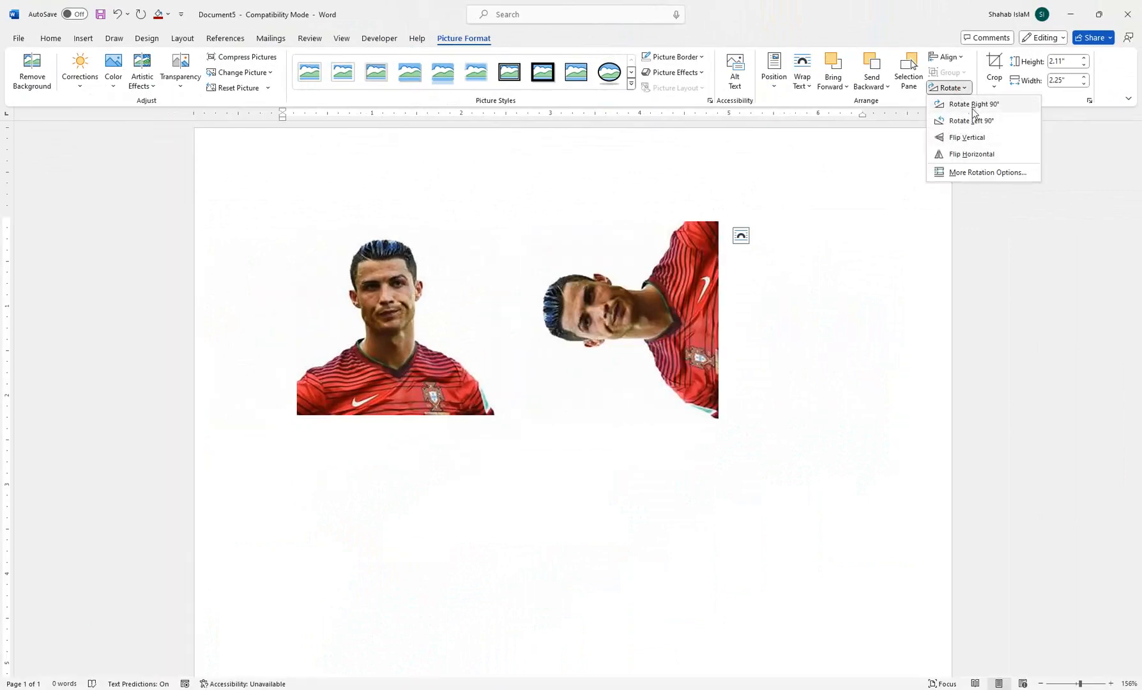
left_click(969, 155)
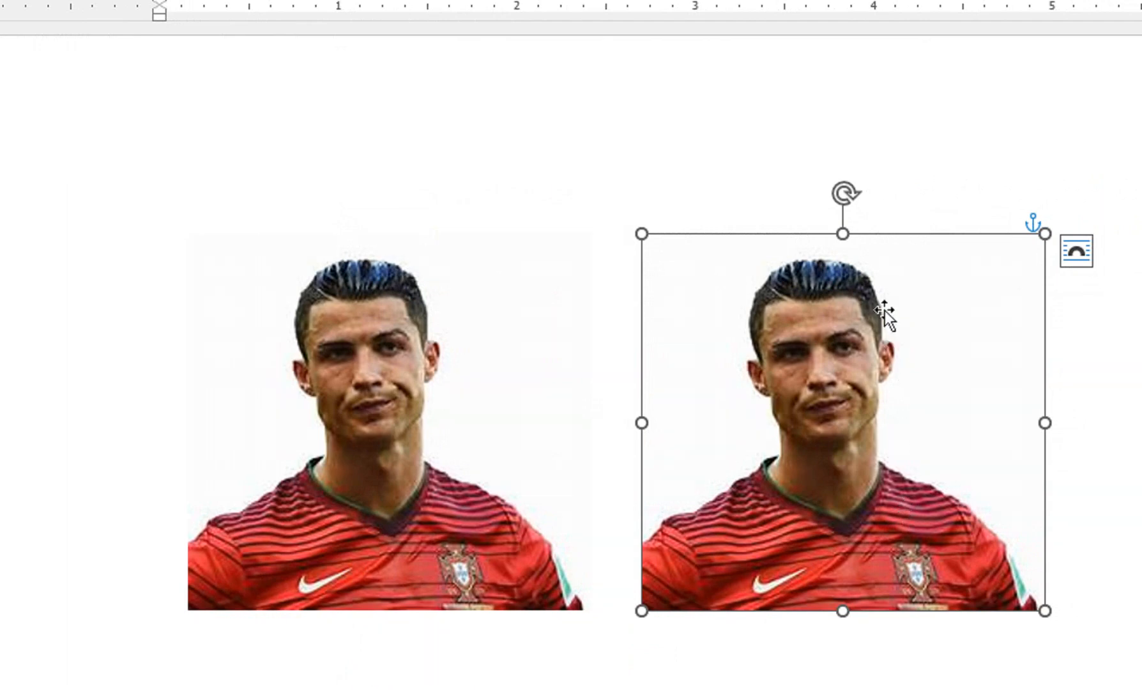
Cut the duplicate picture from the page
right_click(830, 303)
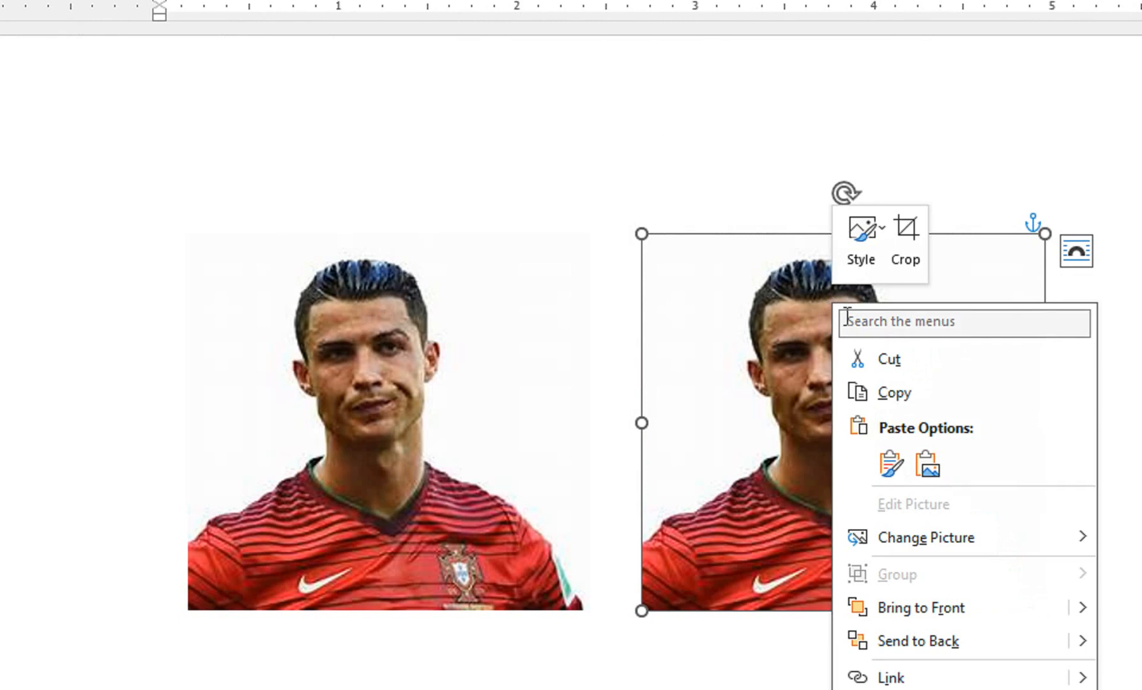
left_click(883, 369)
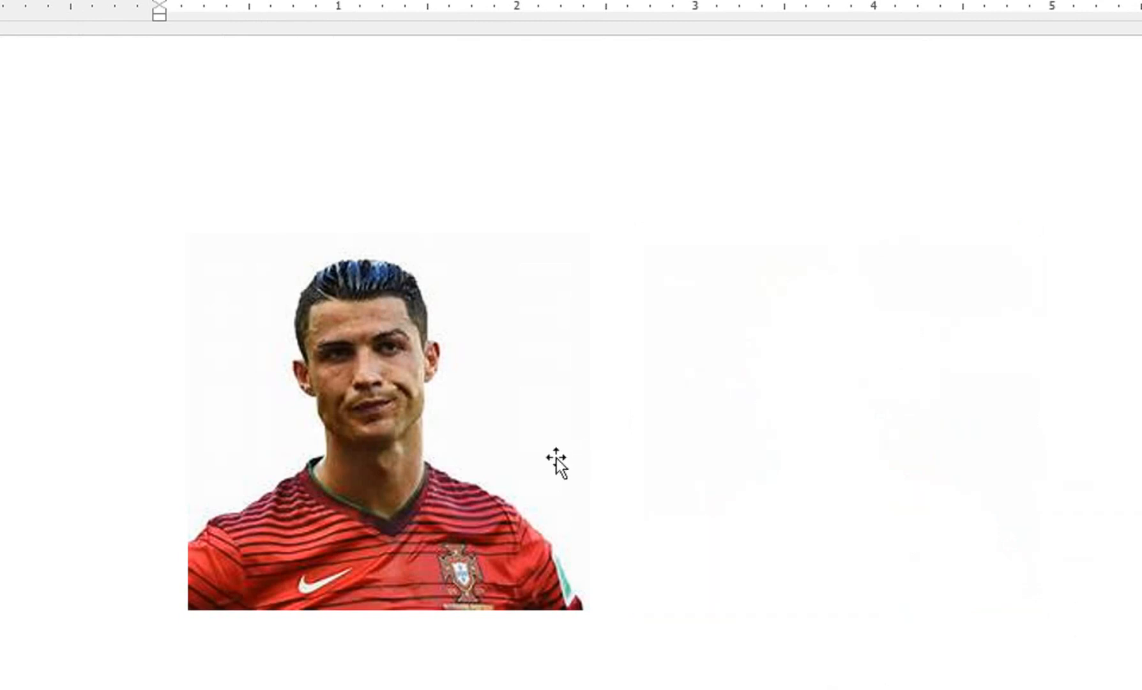
Rotate the remaining picture freehand slightly counter-clockwise, and turn it back upright
left_click(446, 361)
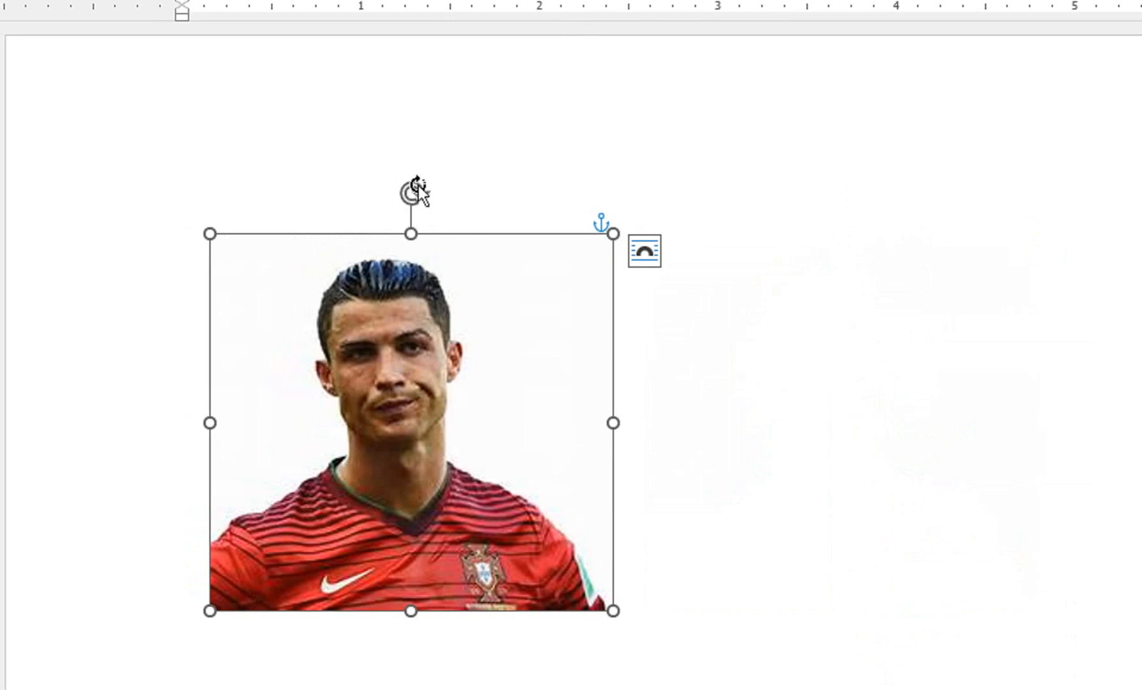
left_click_drag(413, 195, 374, 208)
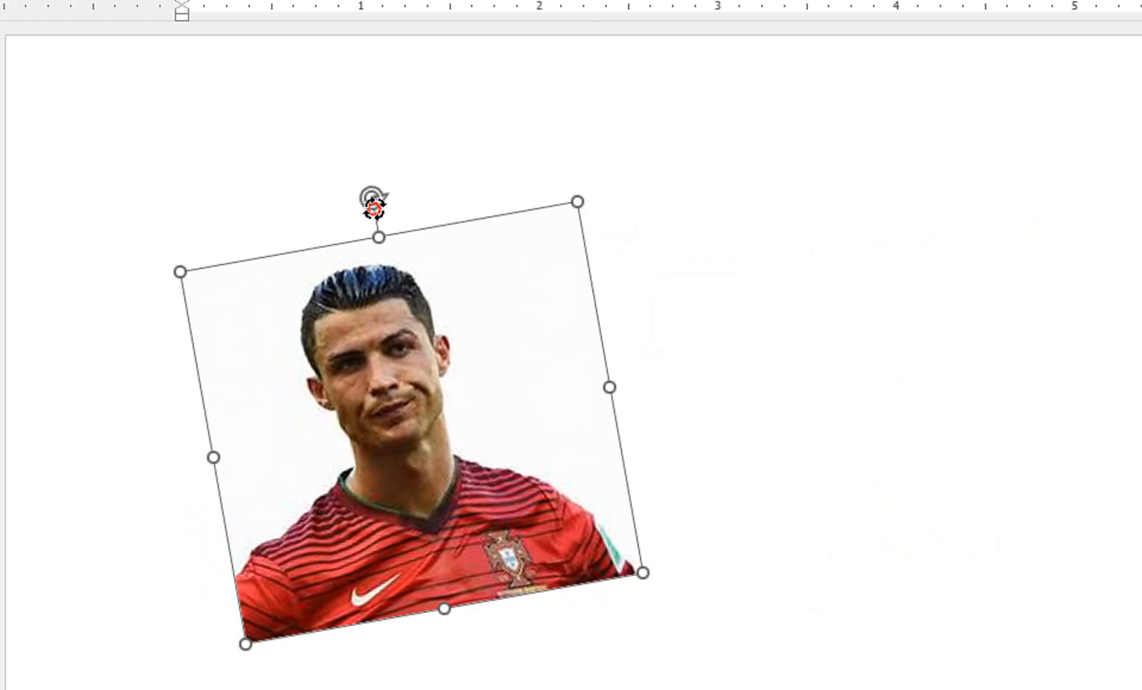
left_click_drag(374, 208, 374, 209)
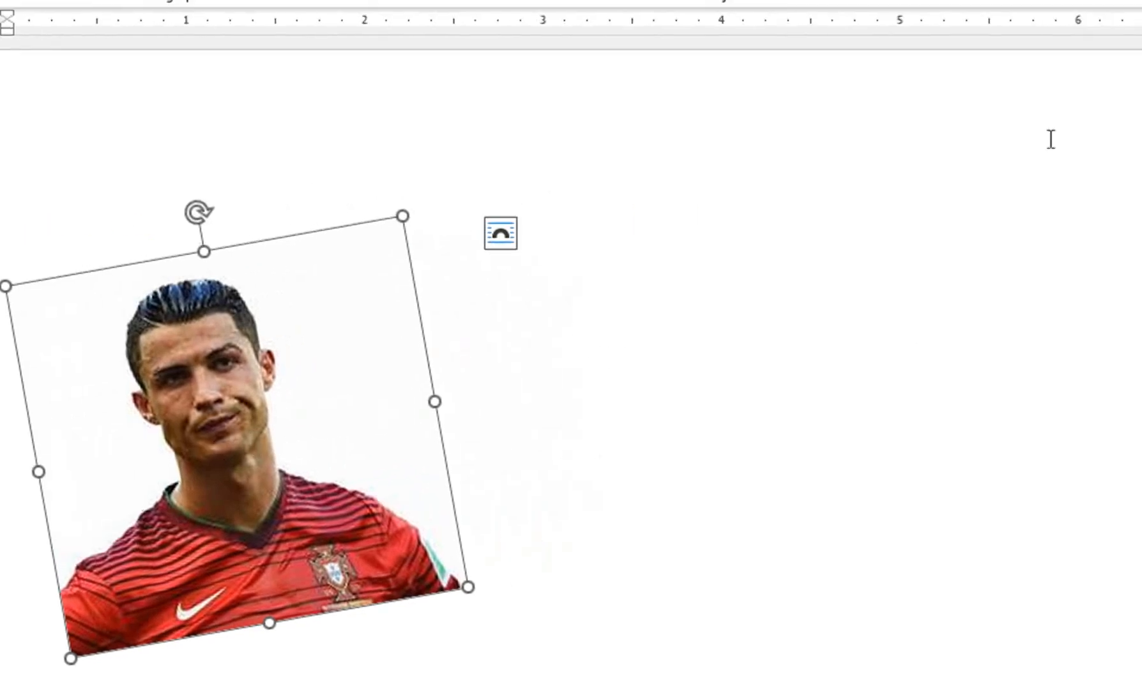
left_click(342, 78)
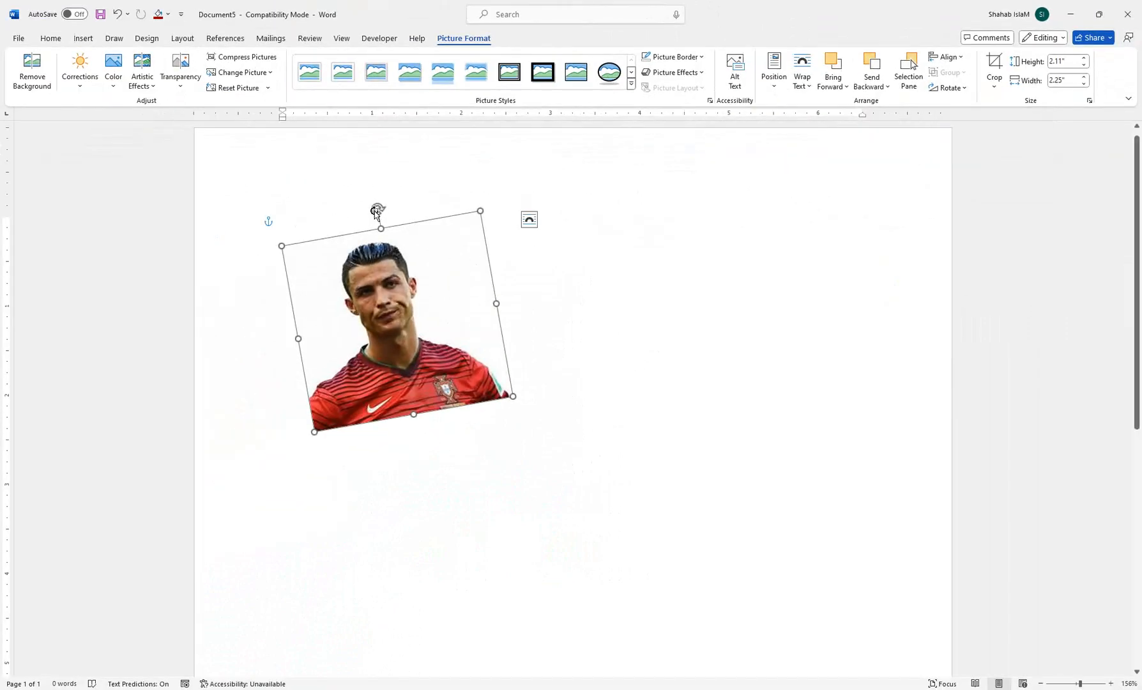
left_click_drag(376, 211, 399, 206)
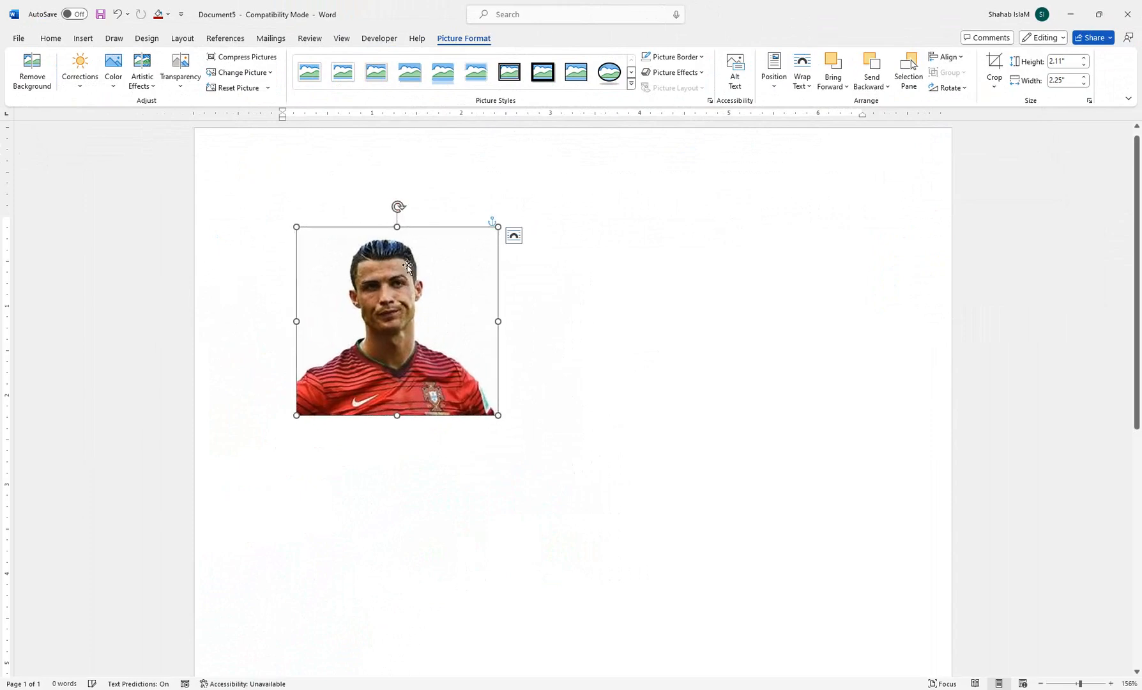
Set the page background color to dark blue
left_click(151, 40)
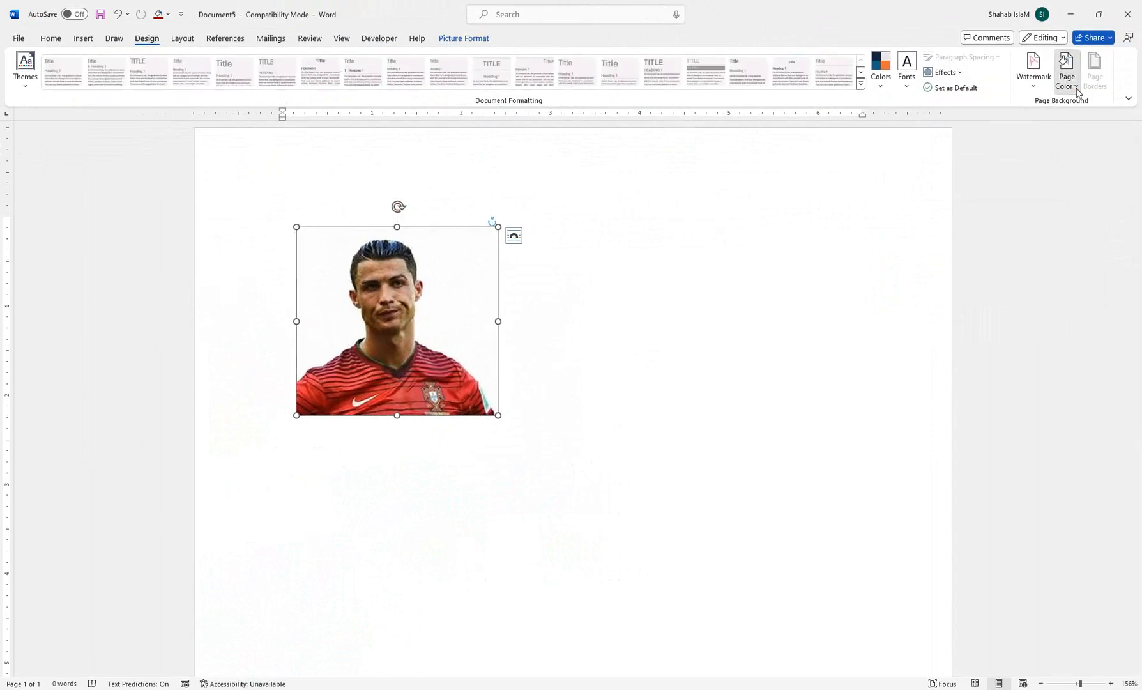
left_click(1065, 70)
left_click(1084, 191)
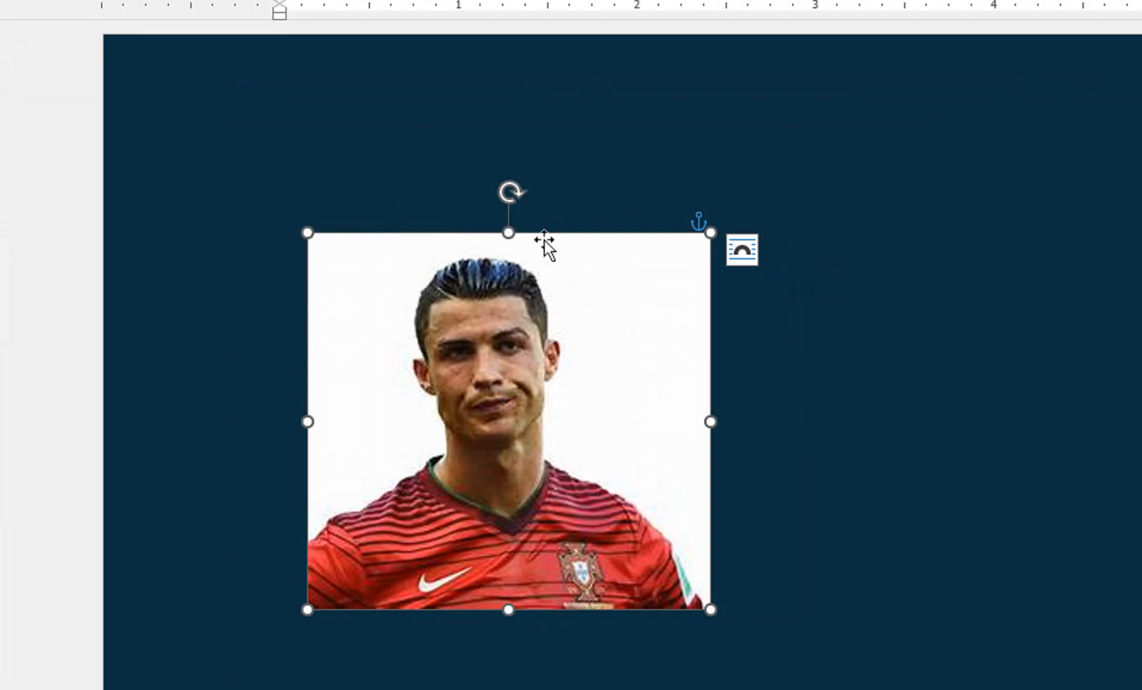
Move the picture lower on the page, enter =rand() above it to try generating sample text, and clear that entry
left_click_drag(563, 348, 578, 501)
left_click(337, 266)
type("=")
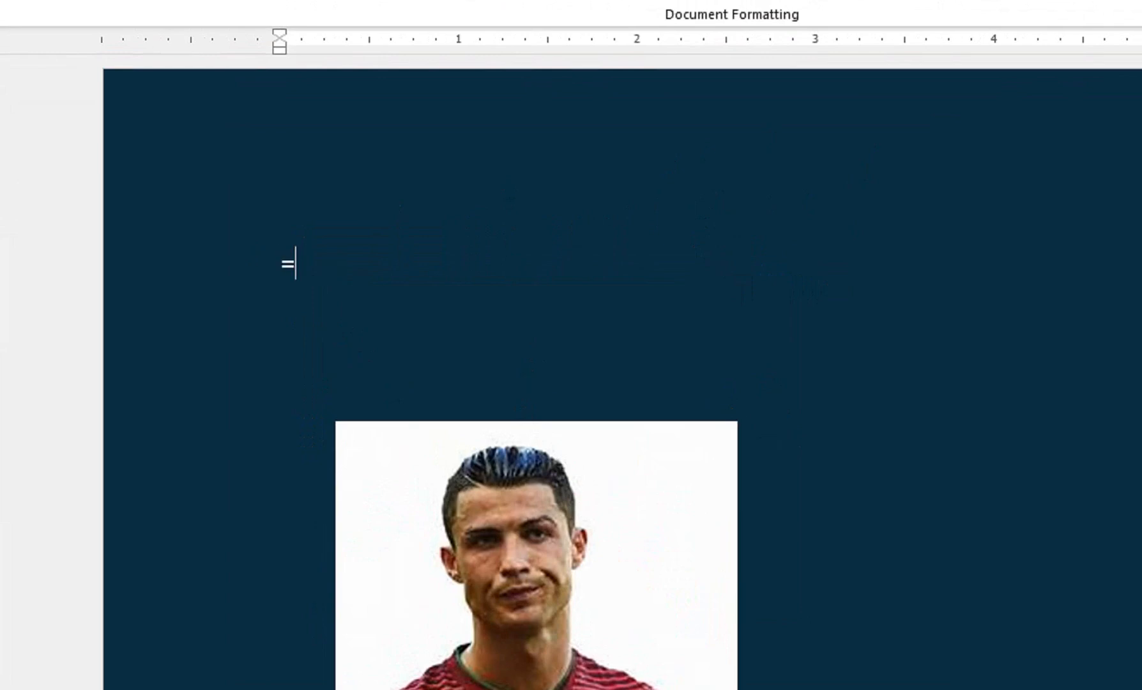
type("rand()")
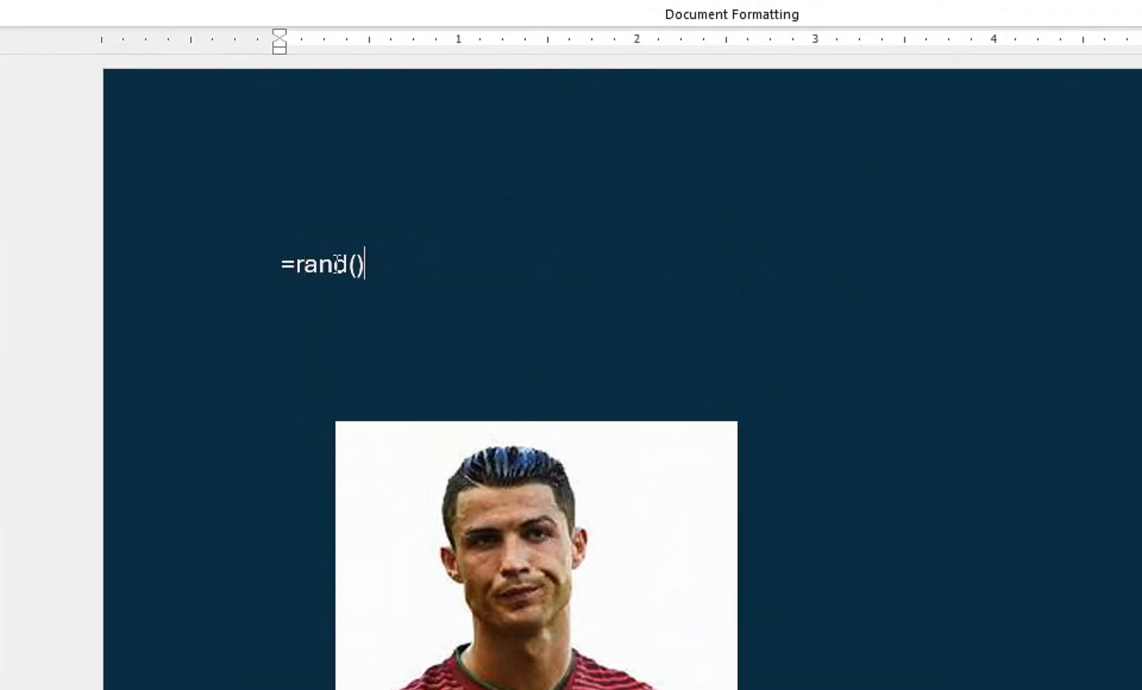
key("Return")
key("BackSpace")
key("BackSpace")
key("BackSpace")
key("BackSpace")
key("BackSpace")
key("BackSpace")
key("BackSpace")
key("BackSpace")
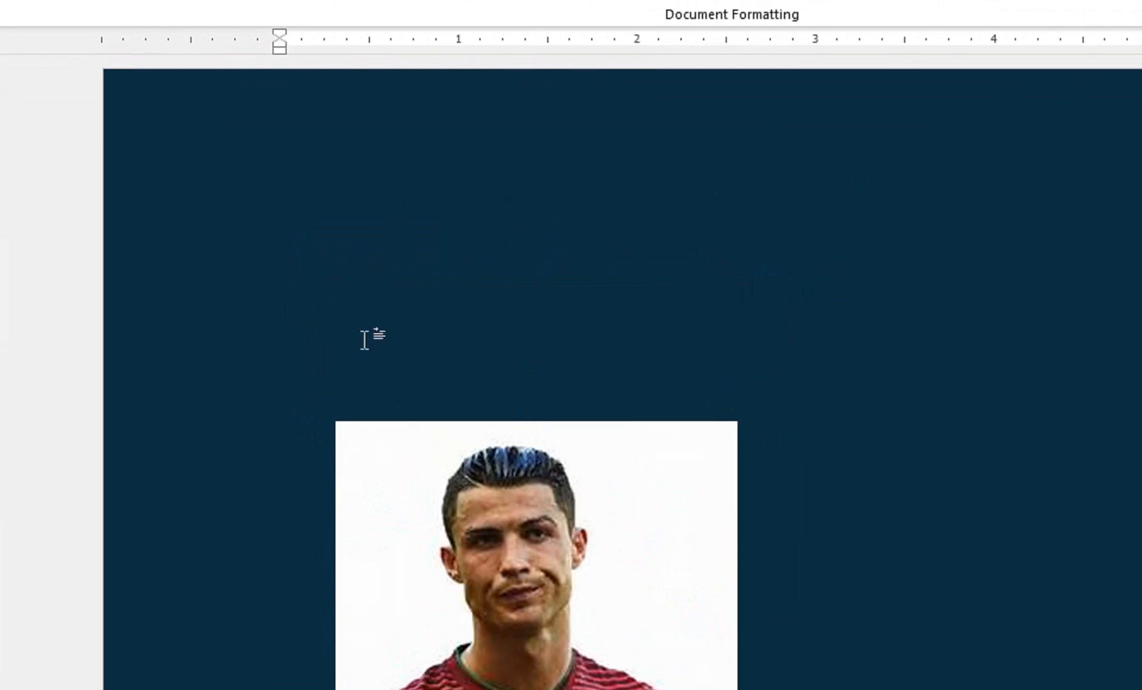
Cut the picture from the page and generate sample paragraphs with =rand()
right_click(408, 473)
left_click(477, 524)
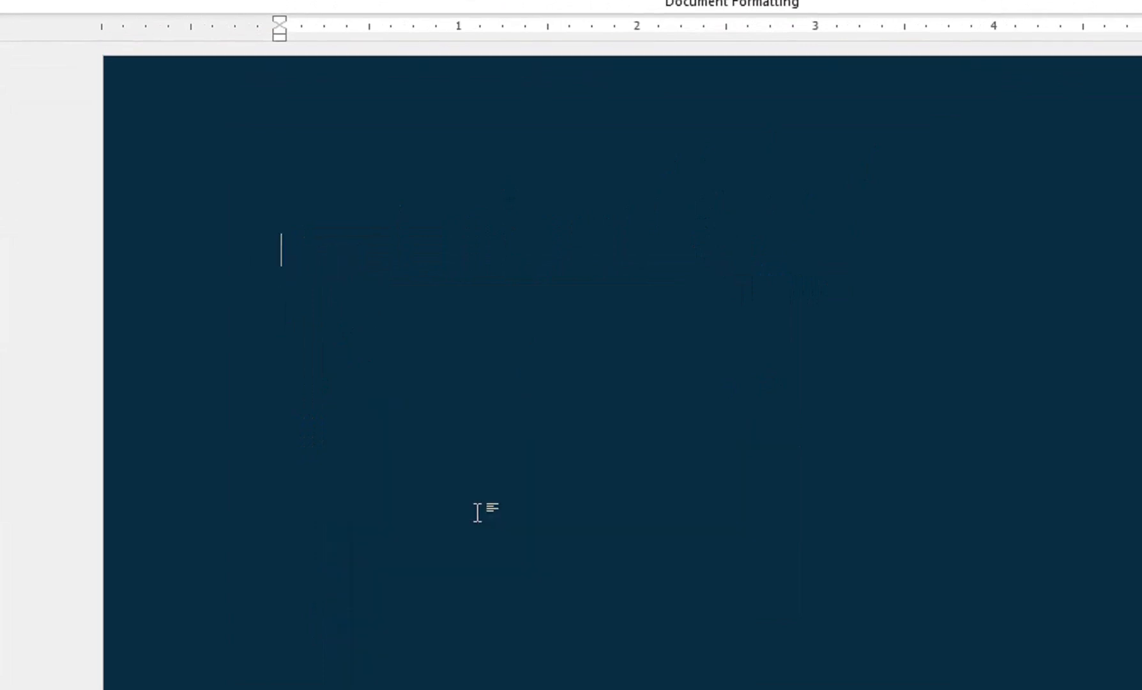
type("=rand(")
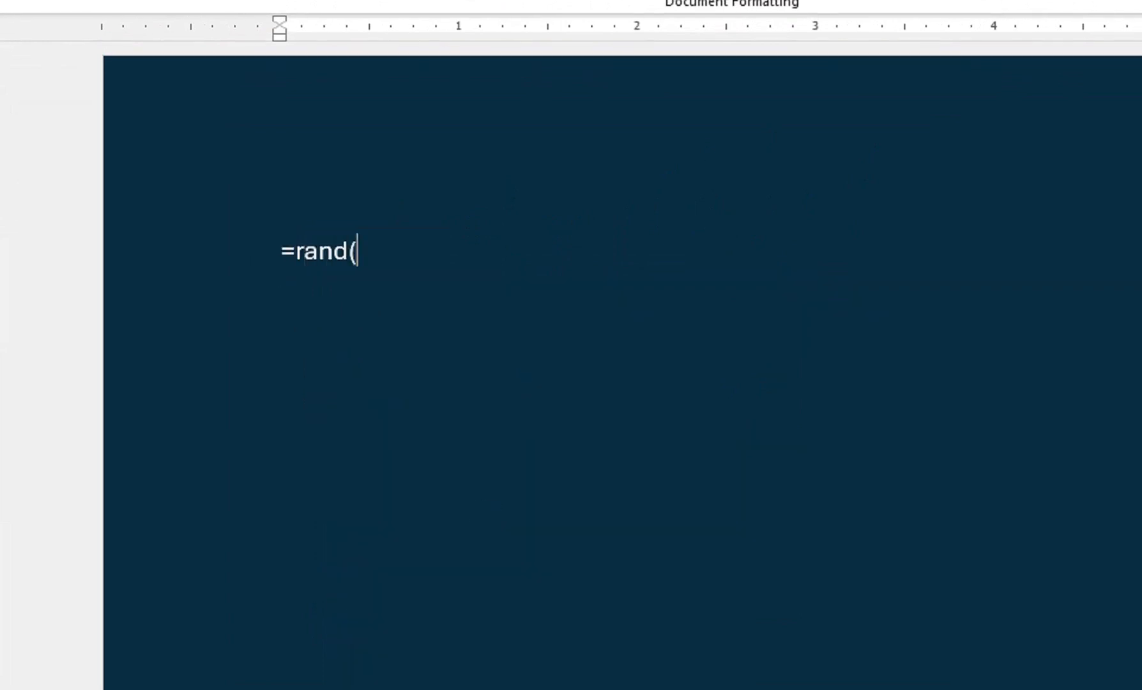
type(")")
key("Return")
Paste the picture below the sample text, shift it slightly, and cut it again
key("ctrl+v")
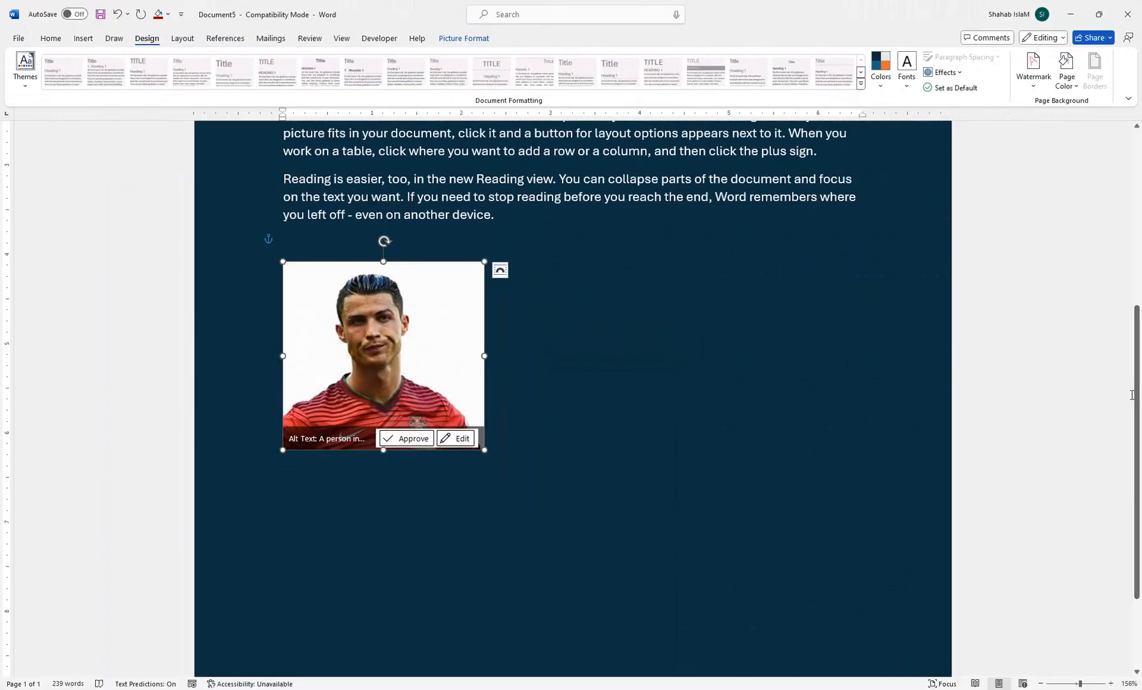
left_click_drag(1132, 395, 1140, 286)
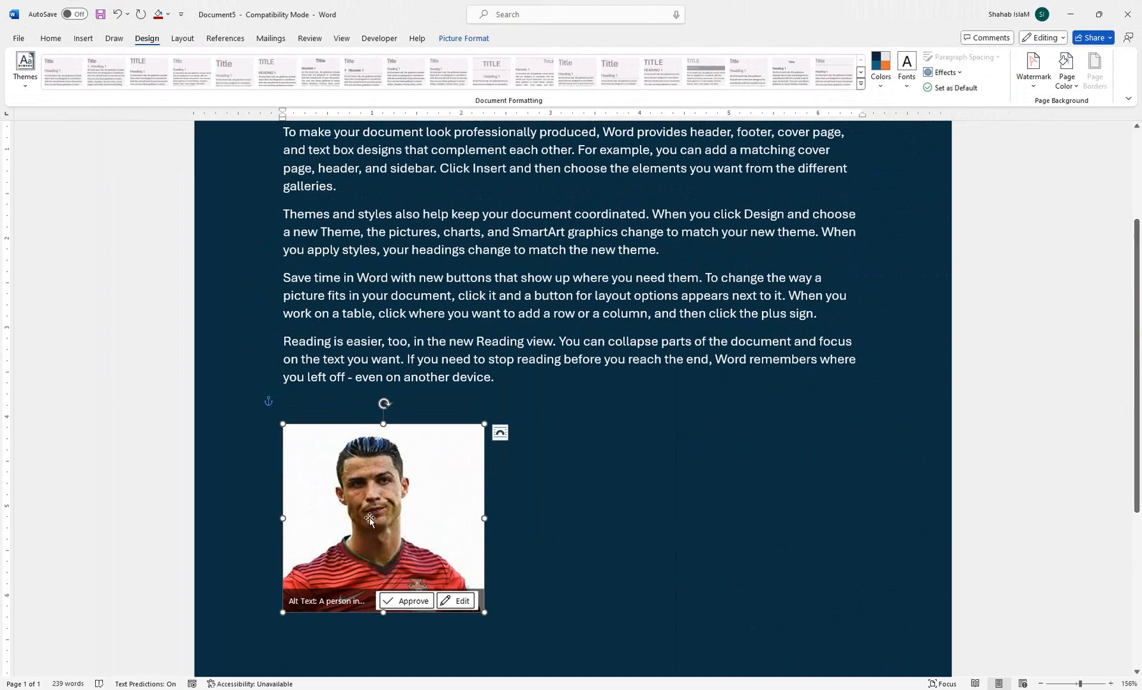
left_click_drag(373, 505, 387, 480)
right_click(409, 440)
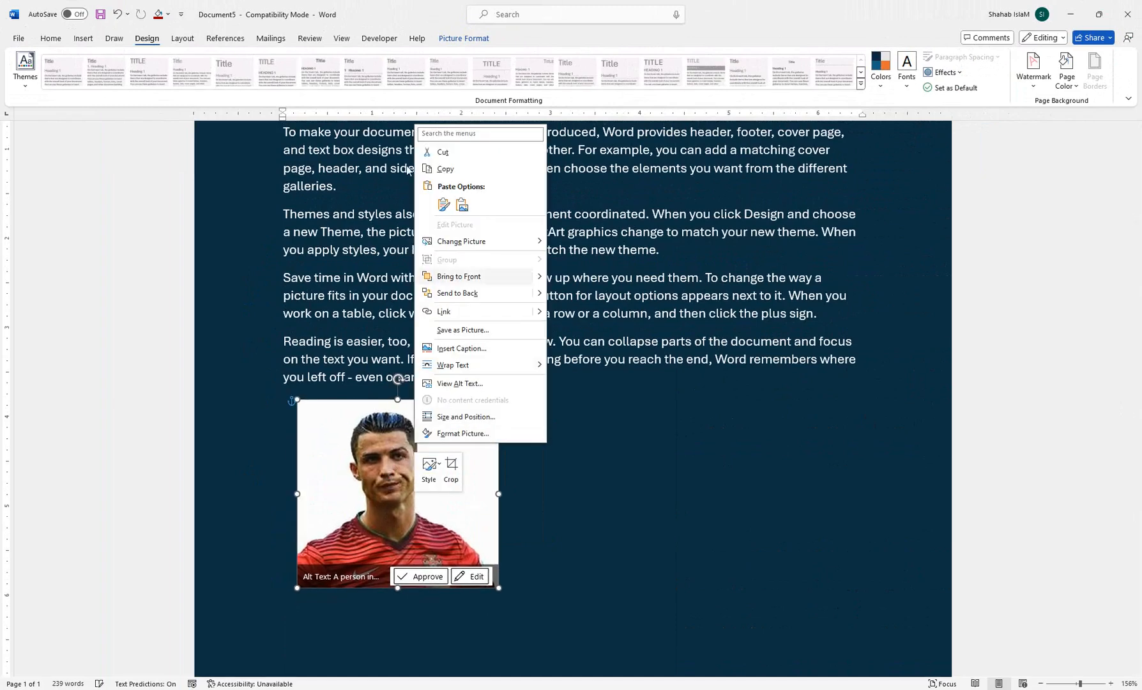
left_click(436, 156)
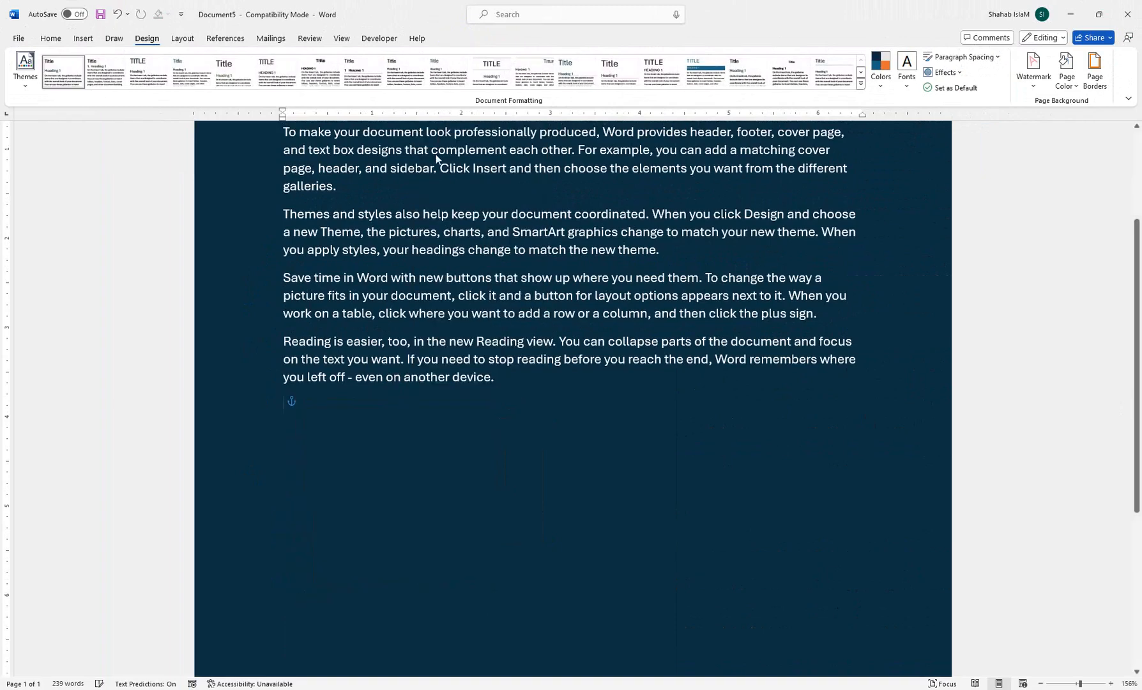
Insert the red-jersey portrait picture below the sample text from the Desktop folder on this device
left_click(83, 38)
left_click(143, 83)
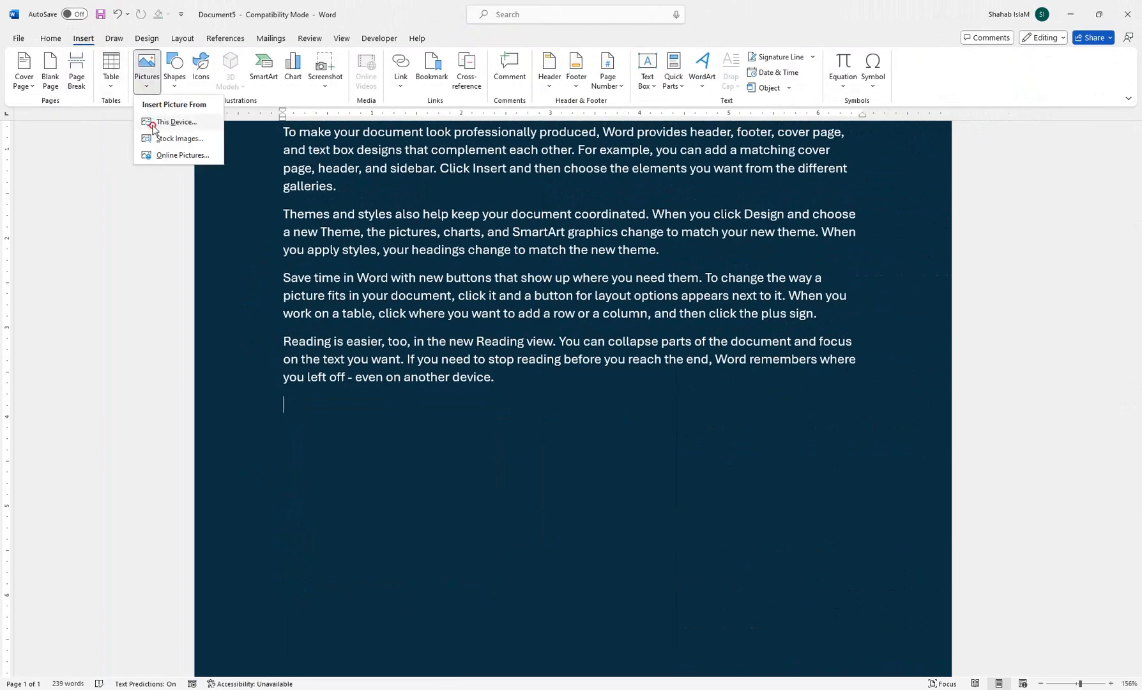
left_click(158, 122)
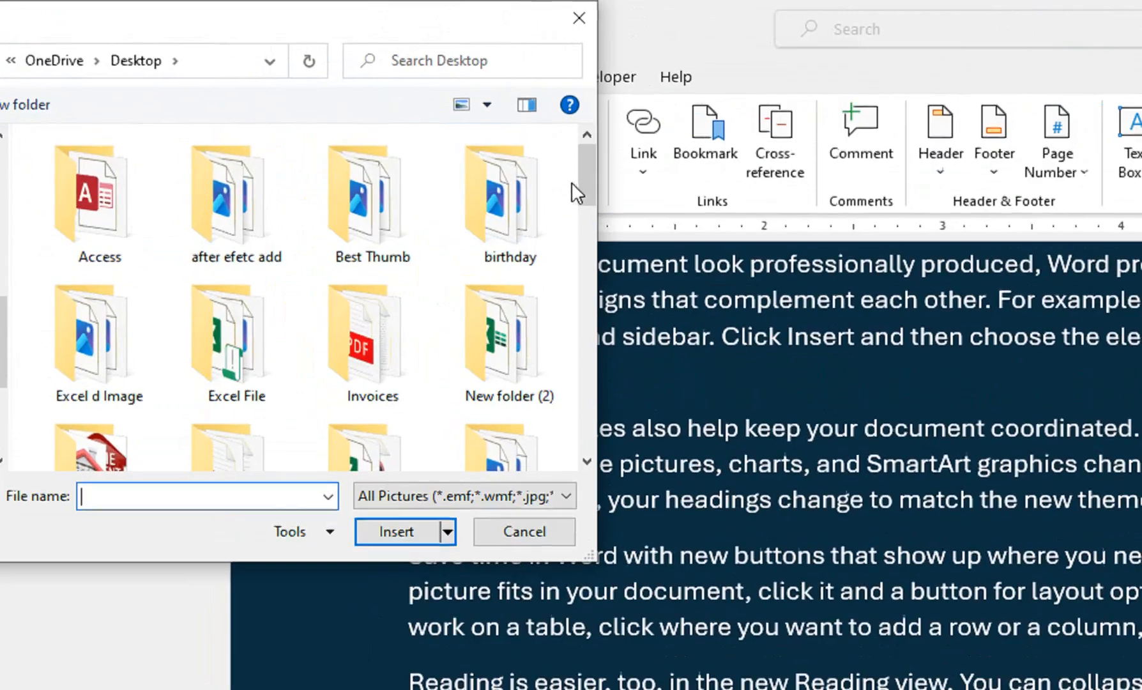
left_click_drag(583, 187, 591, 357)
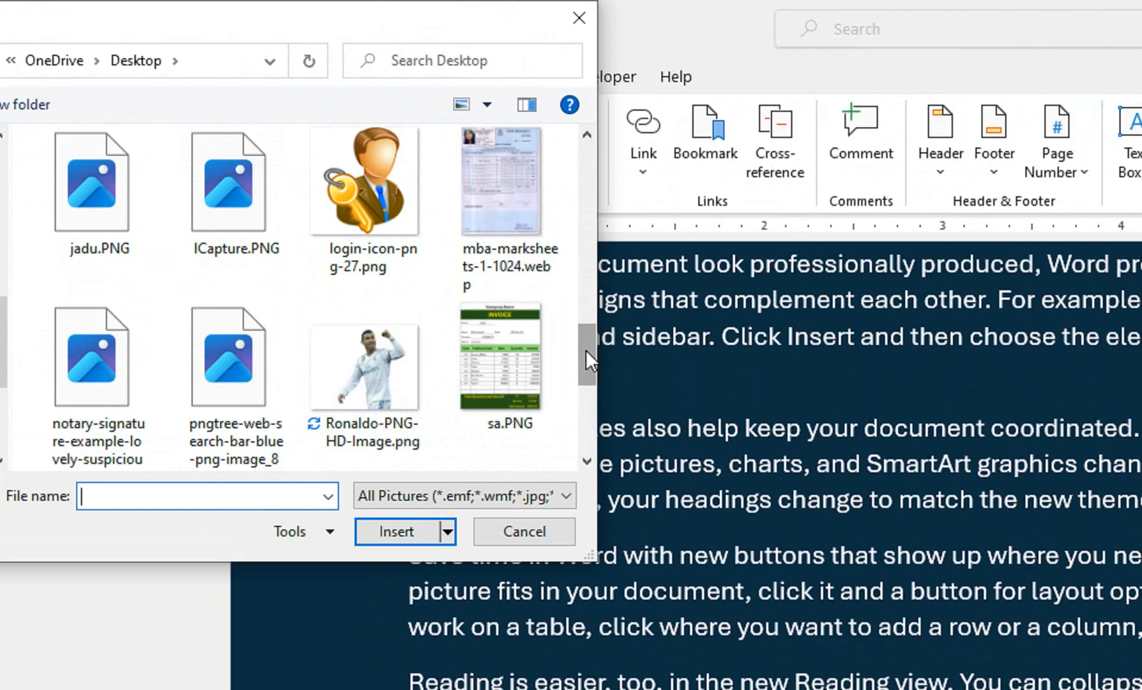
scroll(584, 350, "down", 3)
left_click(366, 360)
left_click(409, 528)
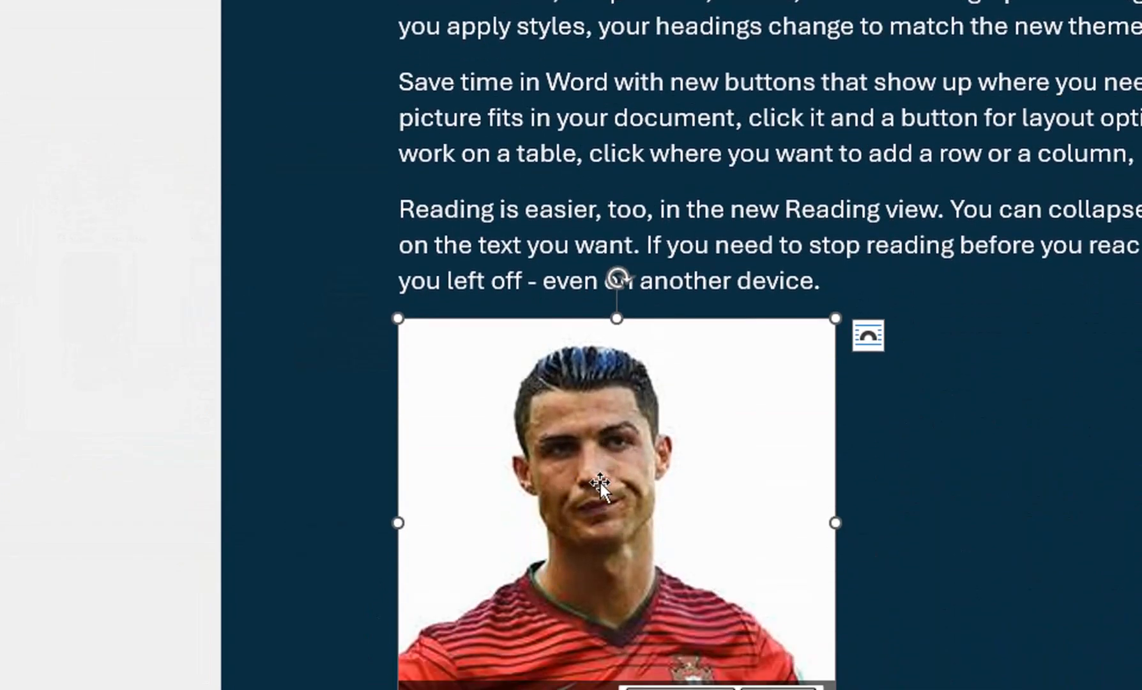
Set the inserted picture's text wrapping to In Front of Text and move it up over the middle of the paragraphs
left_click(739, 291)
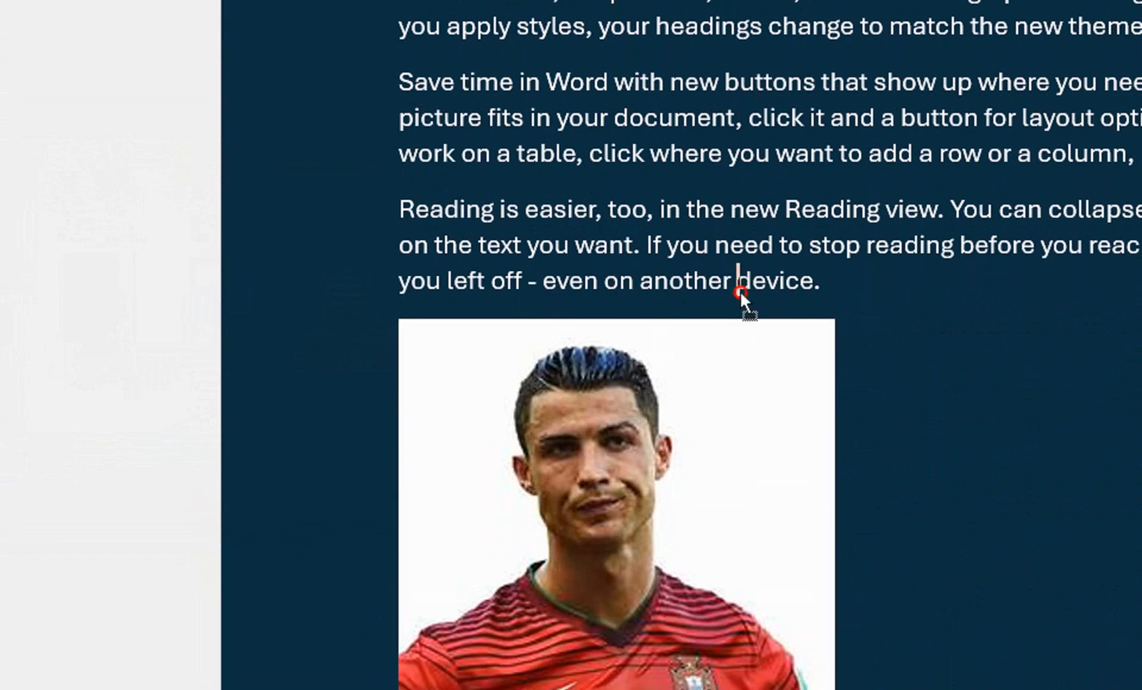
left_click(827, 377)
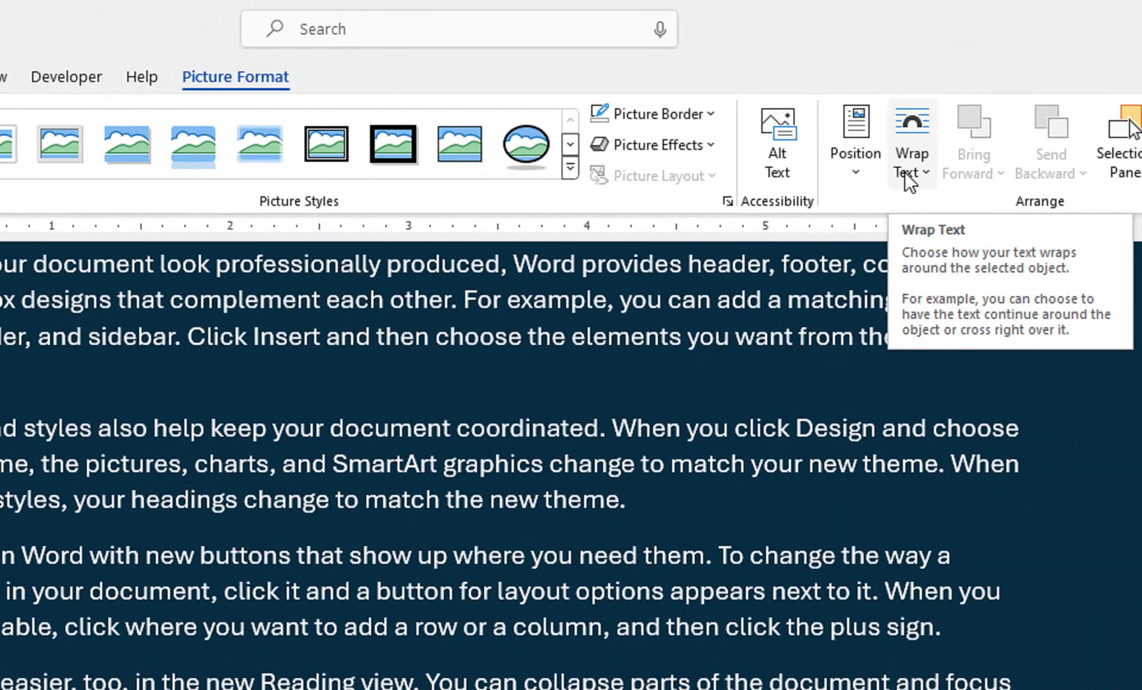
left_click(909, 172)
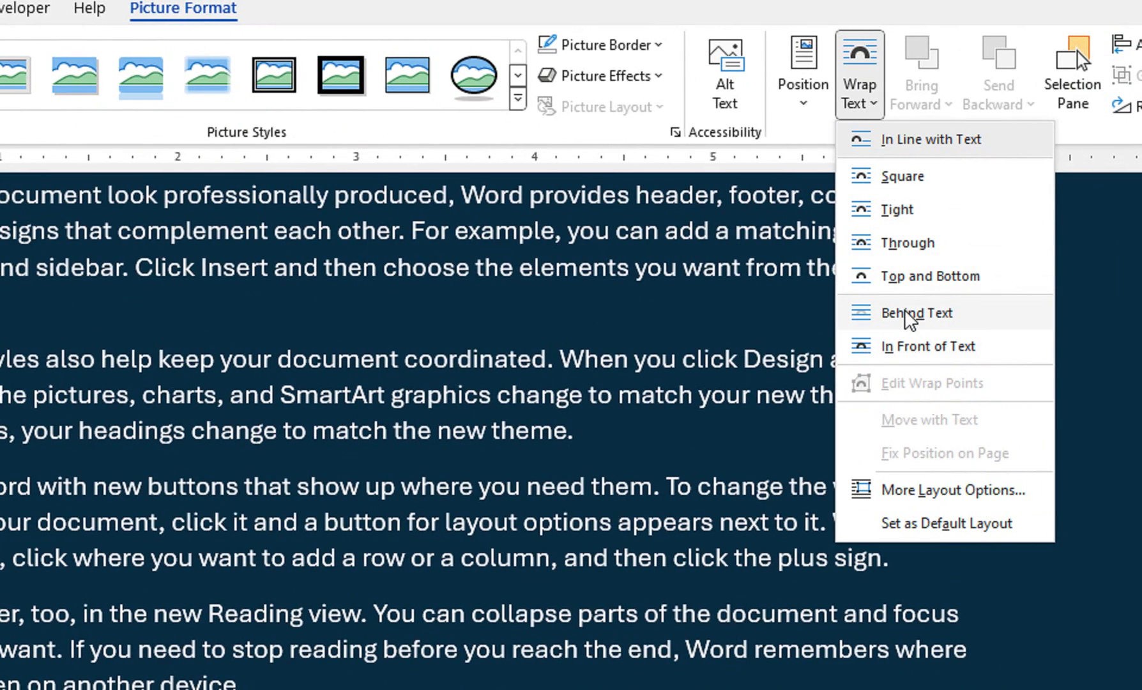
left_click(897, 362)
left_click_drag(201, 567, 598, 179)
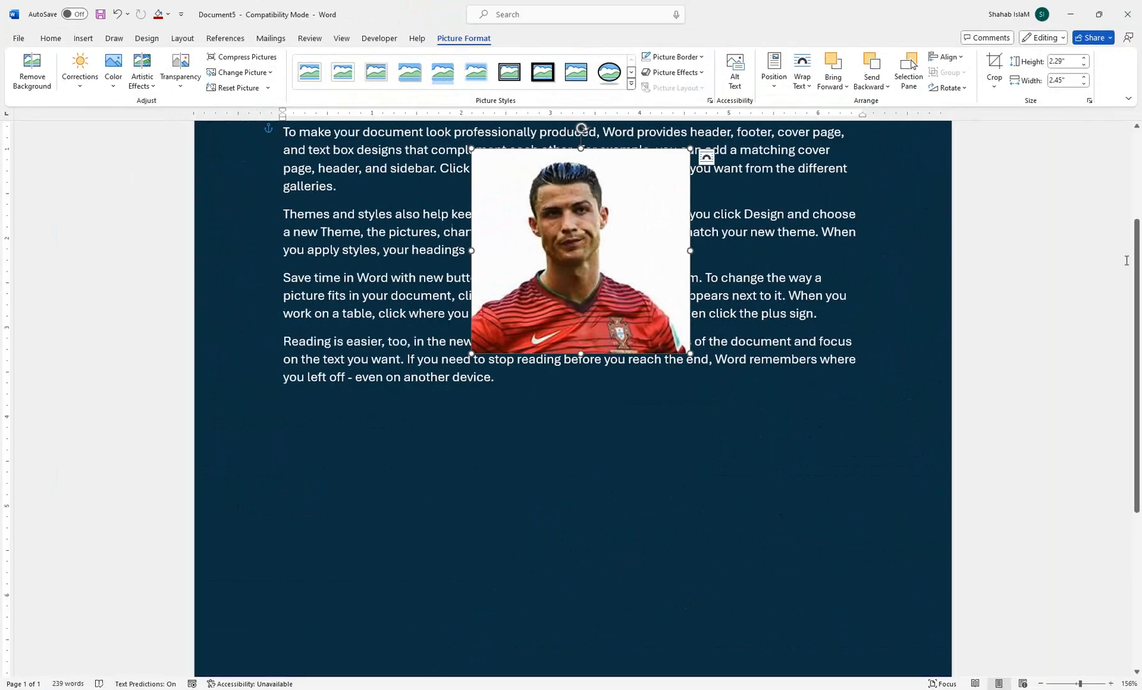
Change the picture's text wrapping to Through so the paragraphs flow around it
scroll(1130, 260, "up", 3)
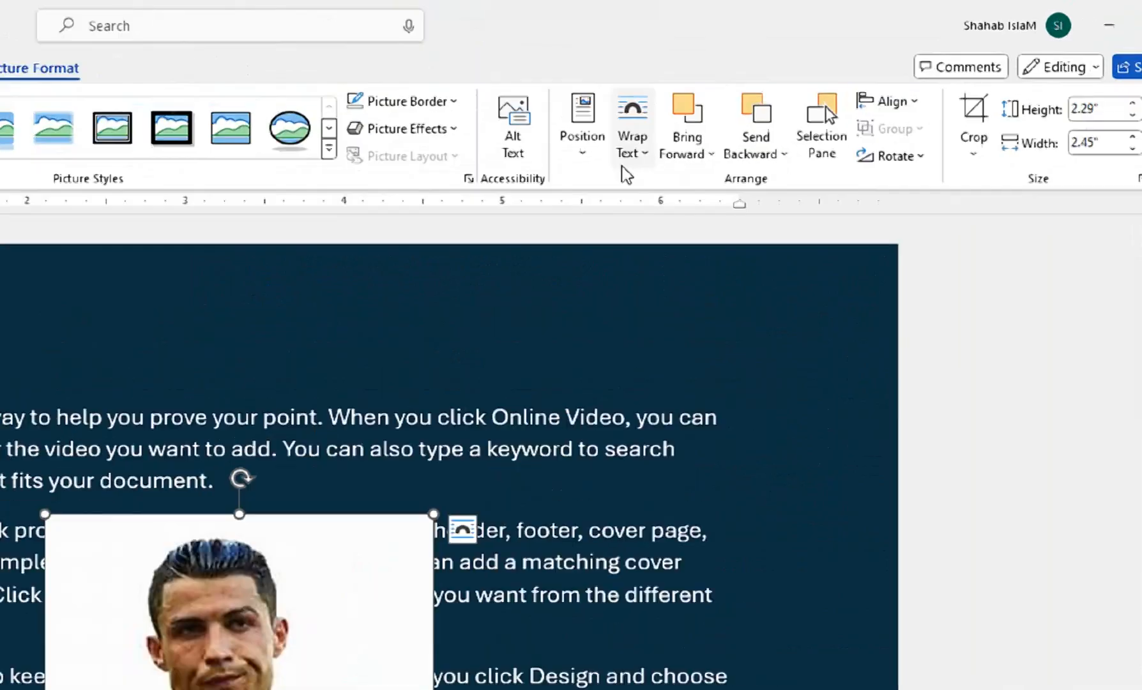
left_click(802, 82)
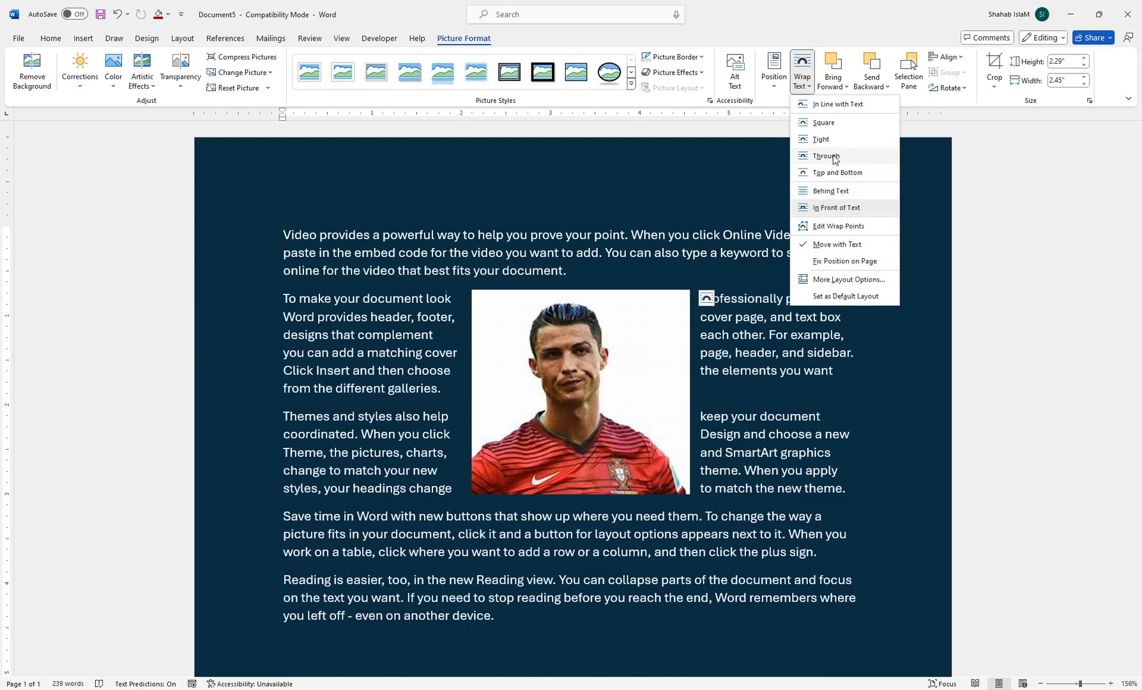
left_click(831, 156)
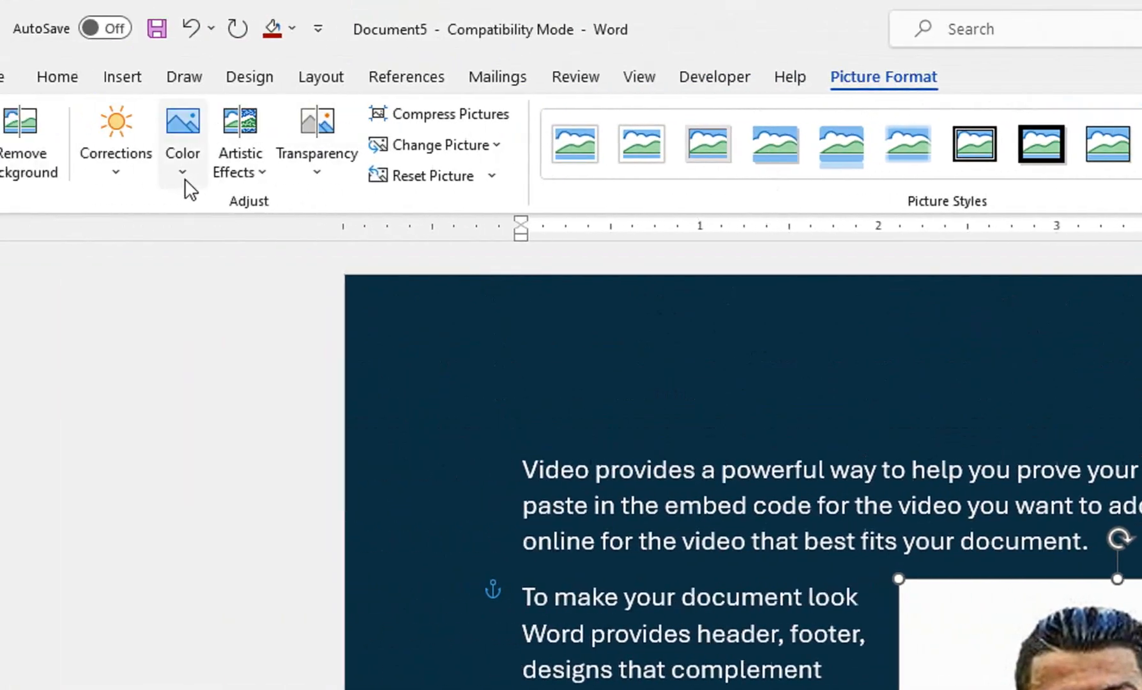
Make the white background of the portrait picture transparent with Set Transparent Color
left_click(184, 175)
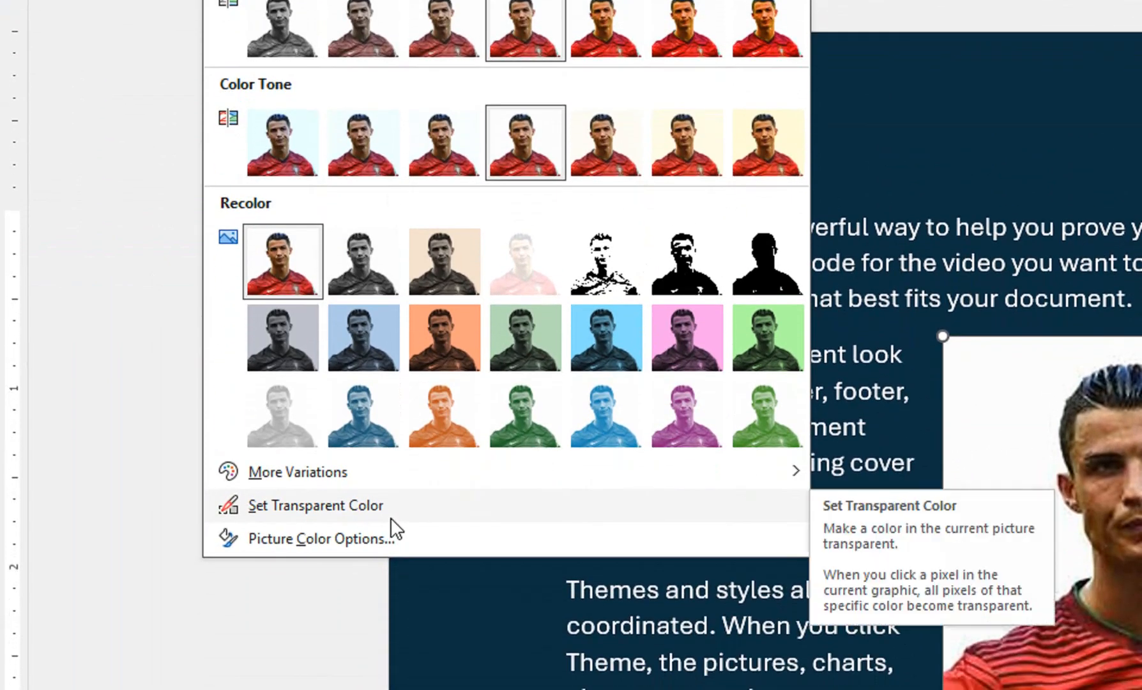
left_click(390, 514)
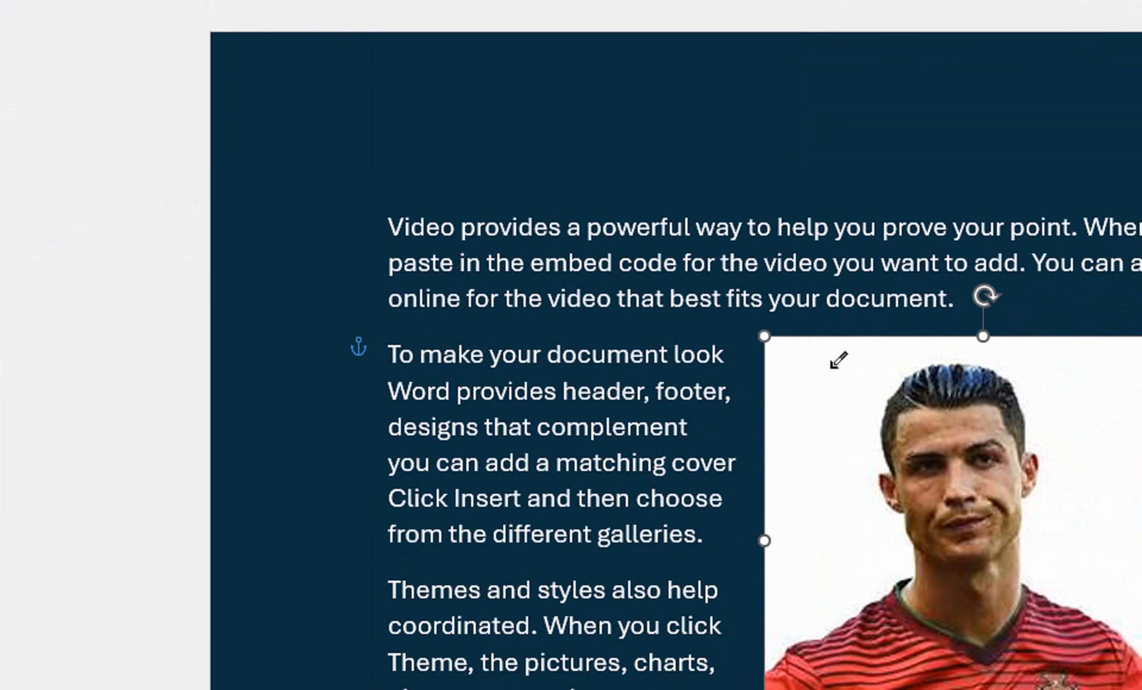
left_click(830, 368)
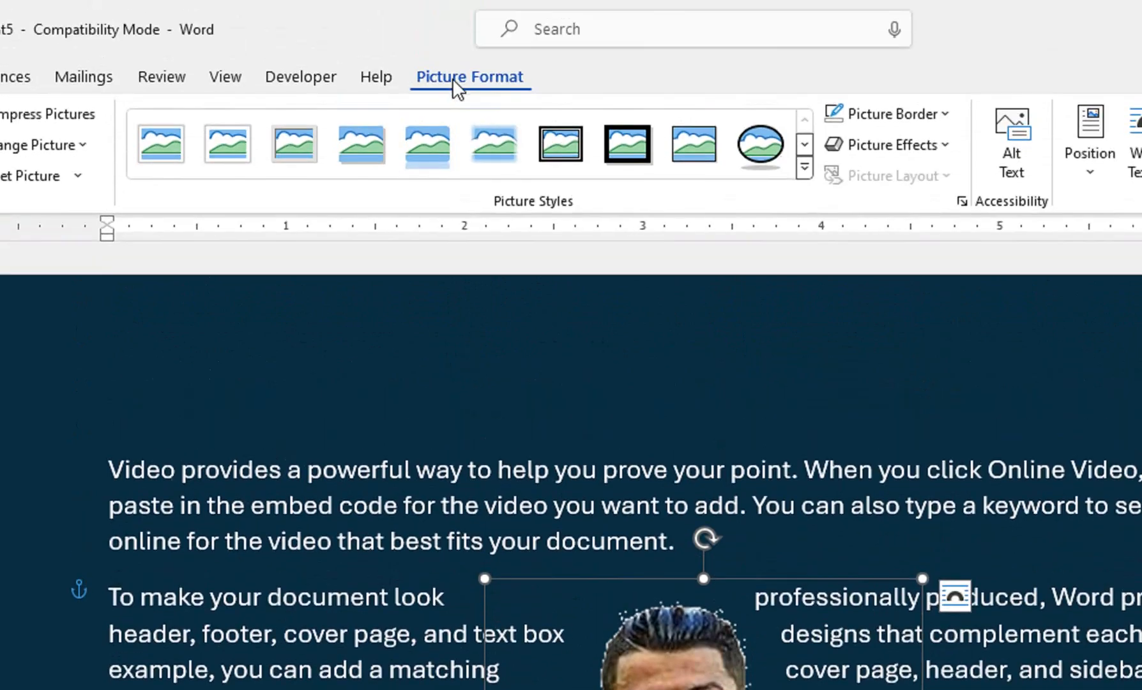
left_click(120, 130)
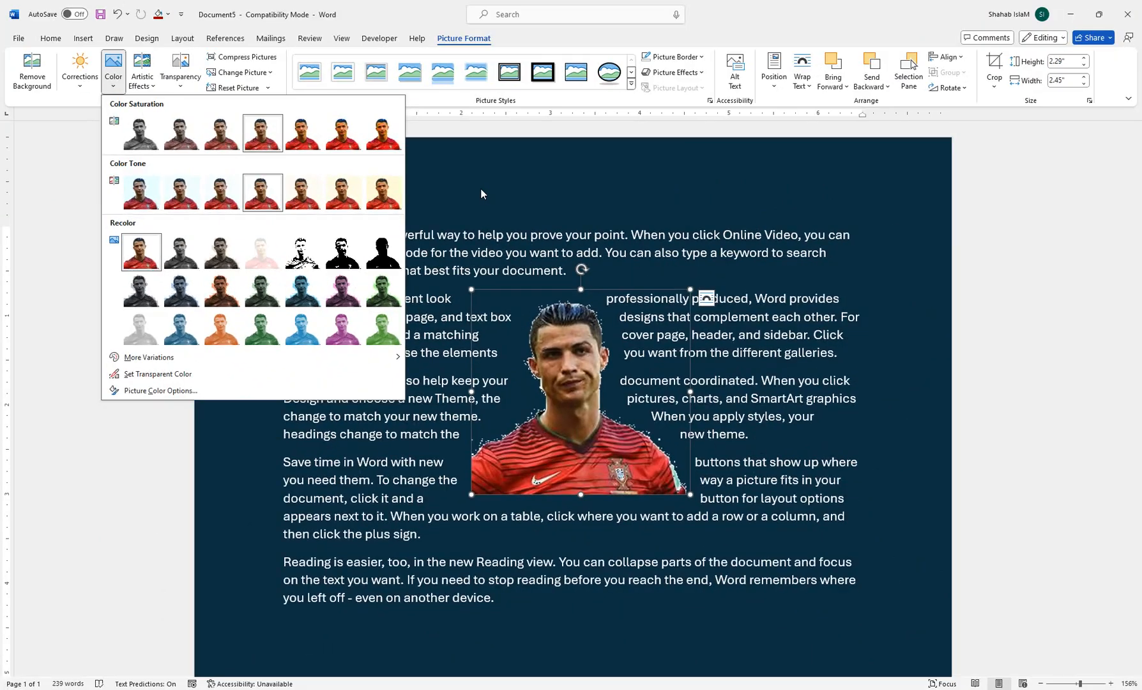
left_click(834, 107)
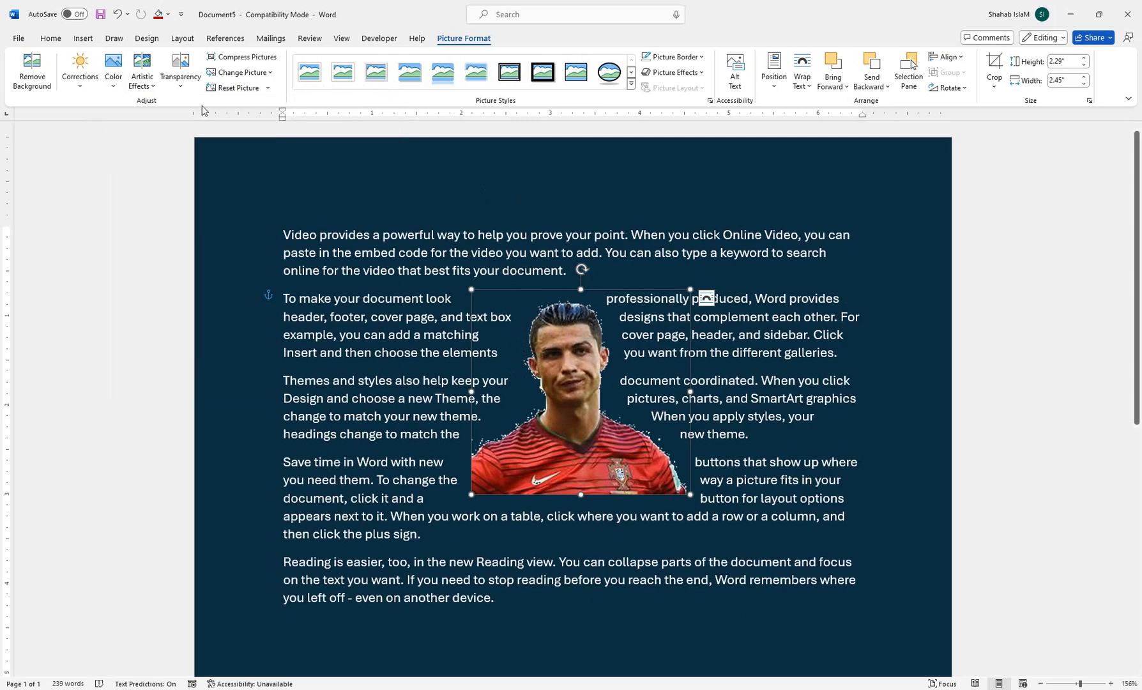
Remove the page color and enlarge the portrait picture proportionally to about 3.88" high by 4.14" wide
left_click(146, 38)
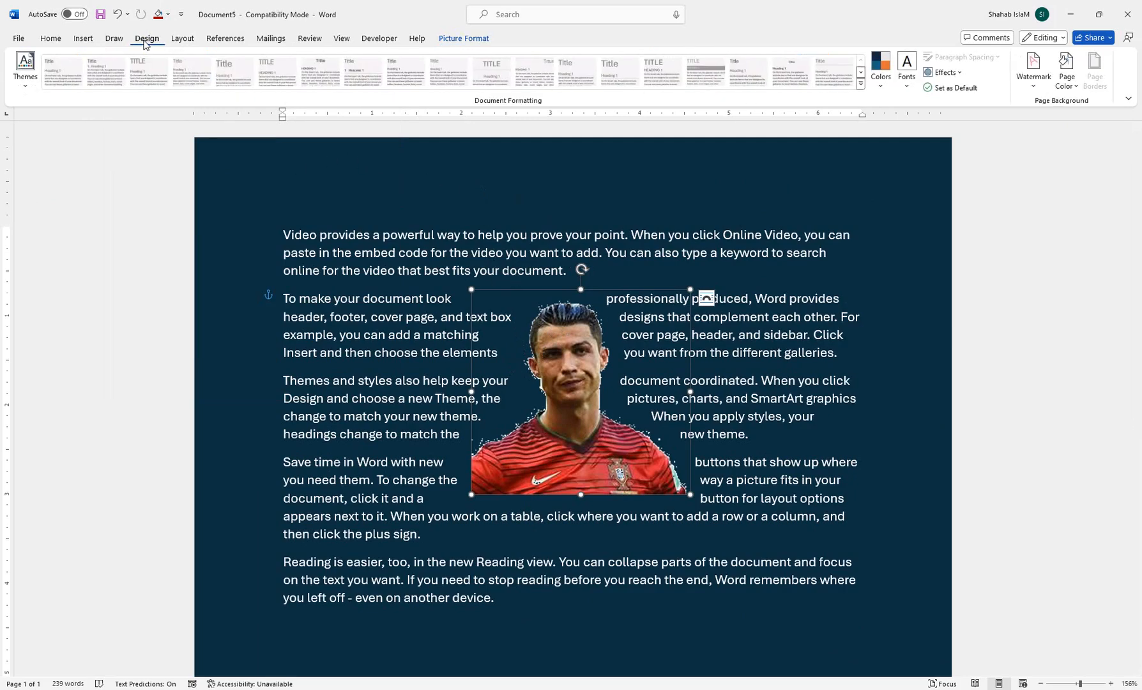
left_click(1073, 83)
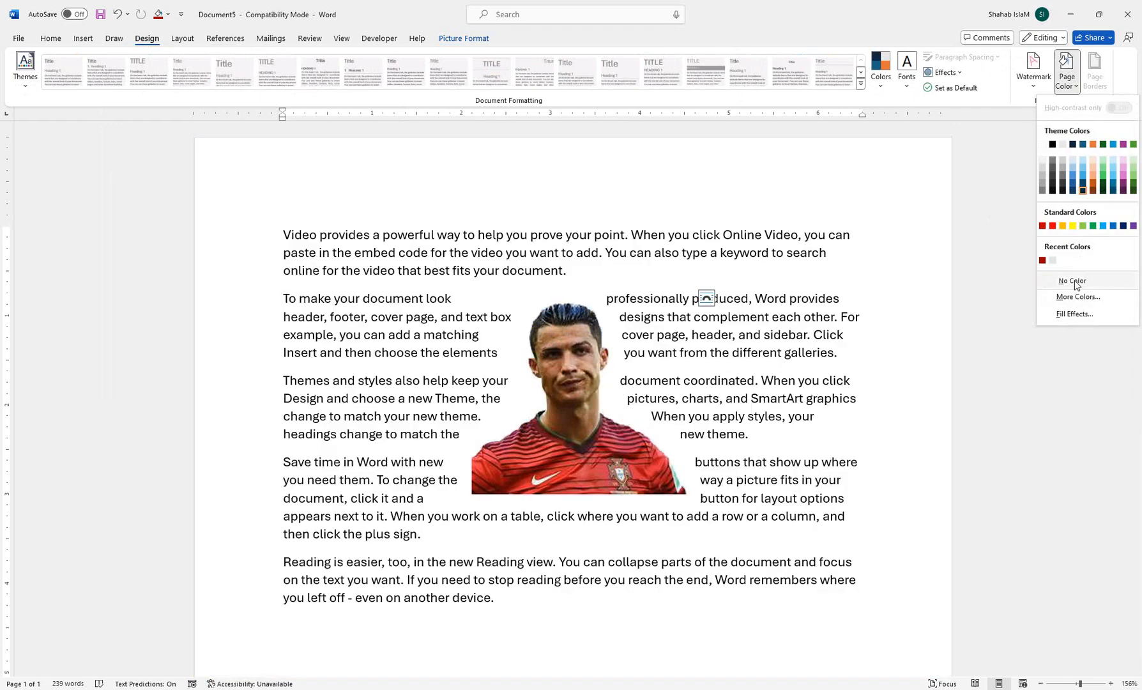
left_click(1077, 285)
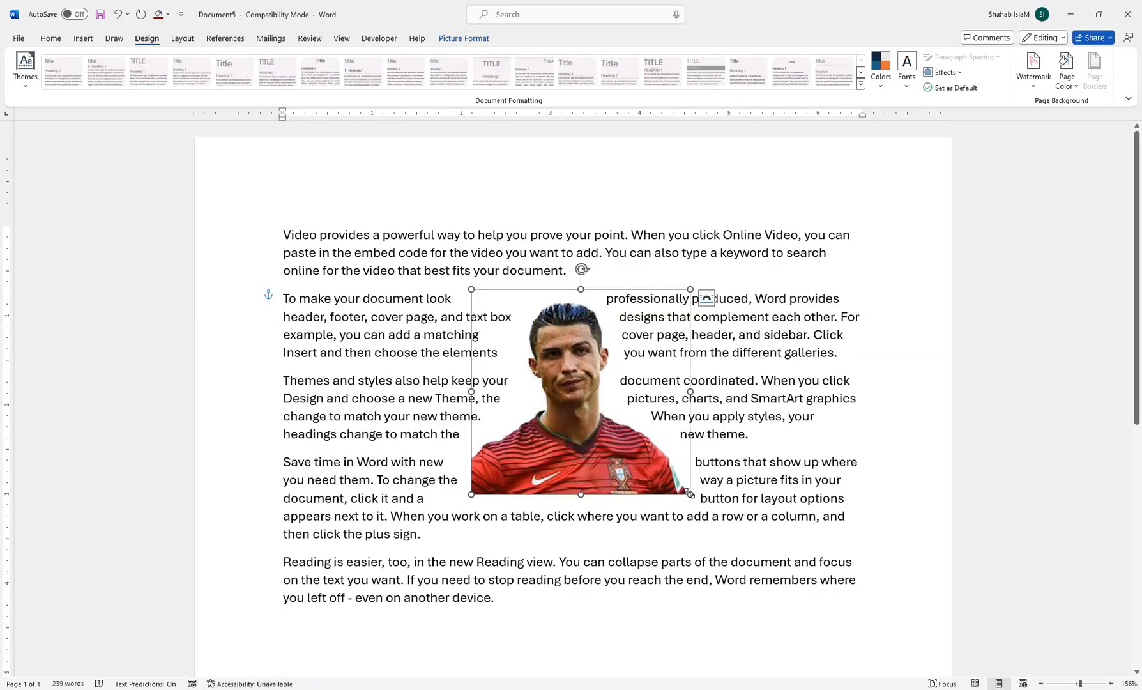
left_click_drag(690, 494, 845, 632)
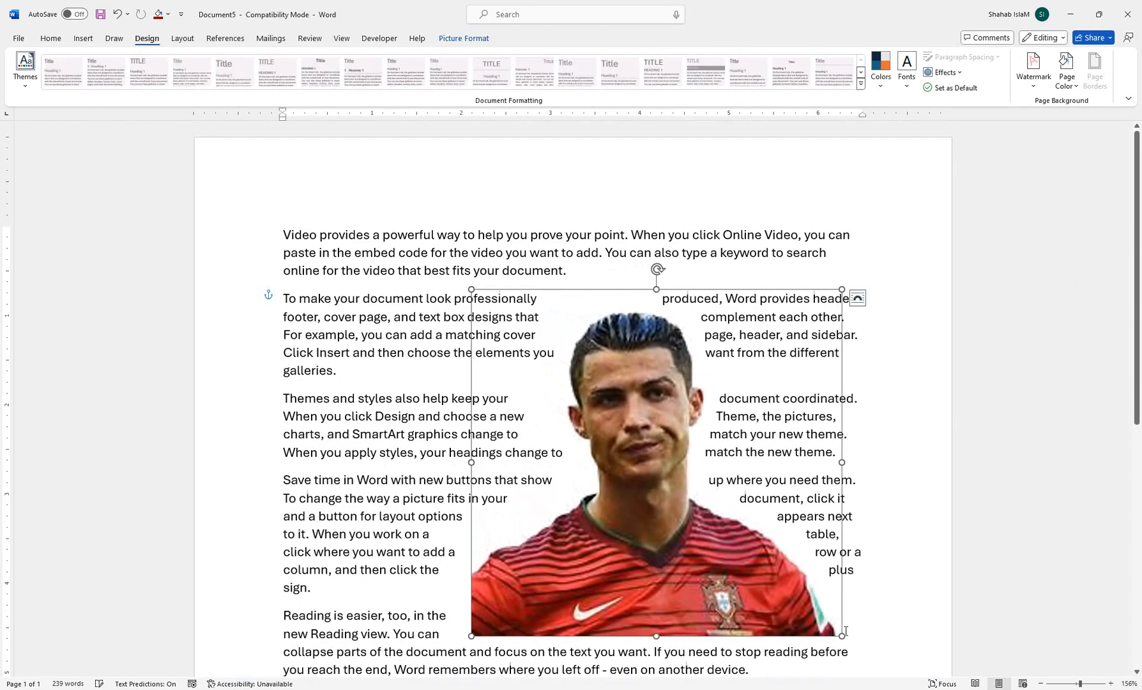
left_click(938, 512)
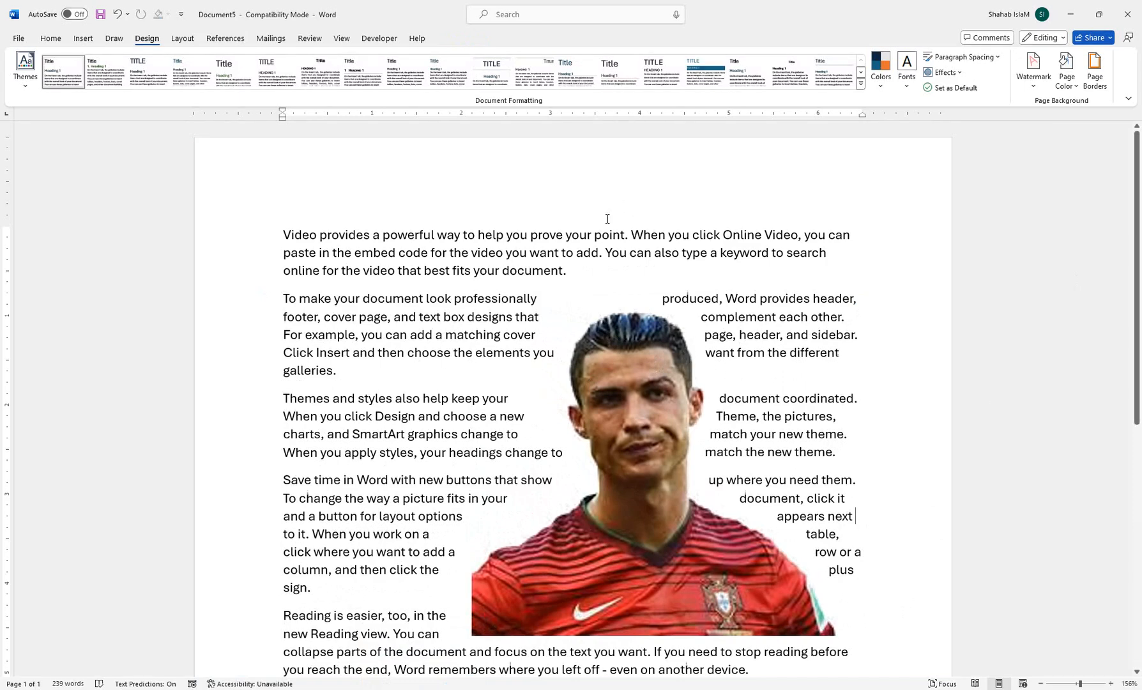
Restrict the text wrapping around the portrait picture to Right only in the layout options
left_click(643, 384)
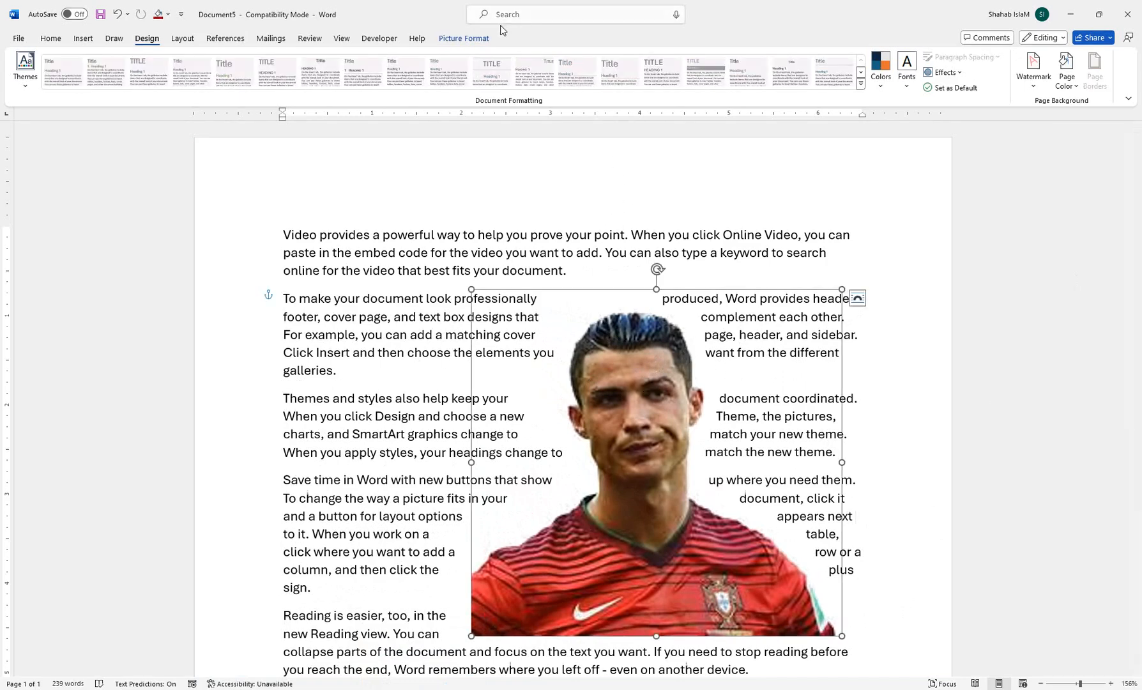
left_click(484, 38)
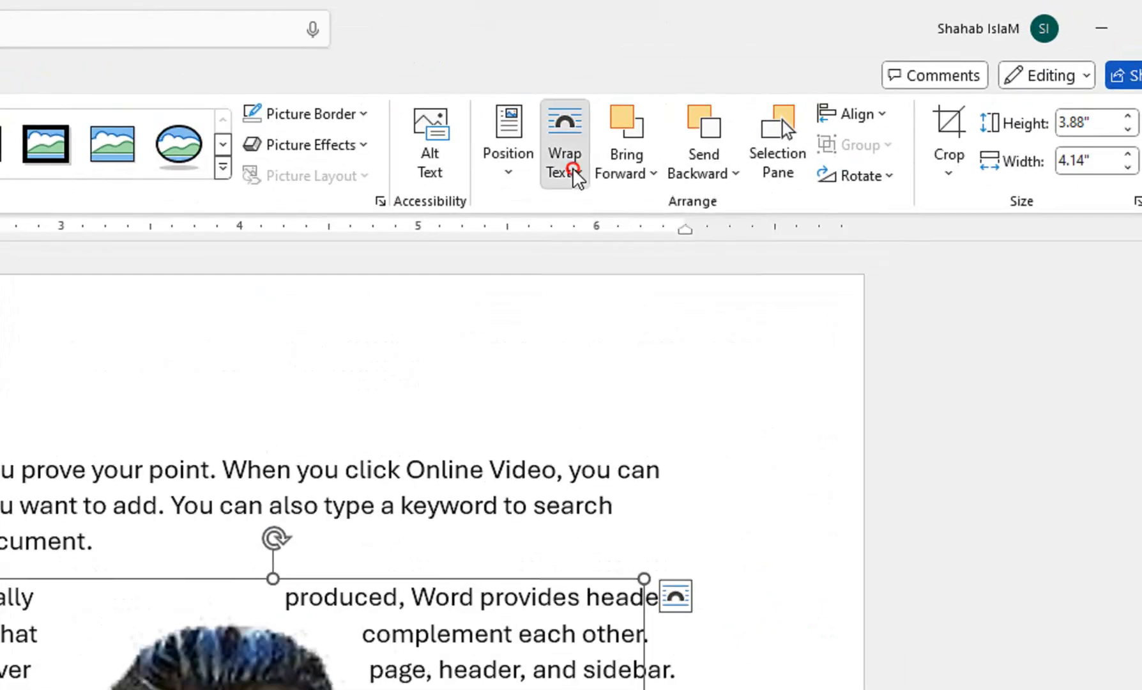
left_click(802, 72)
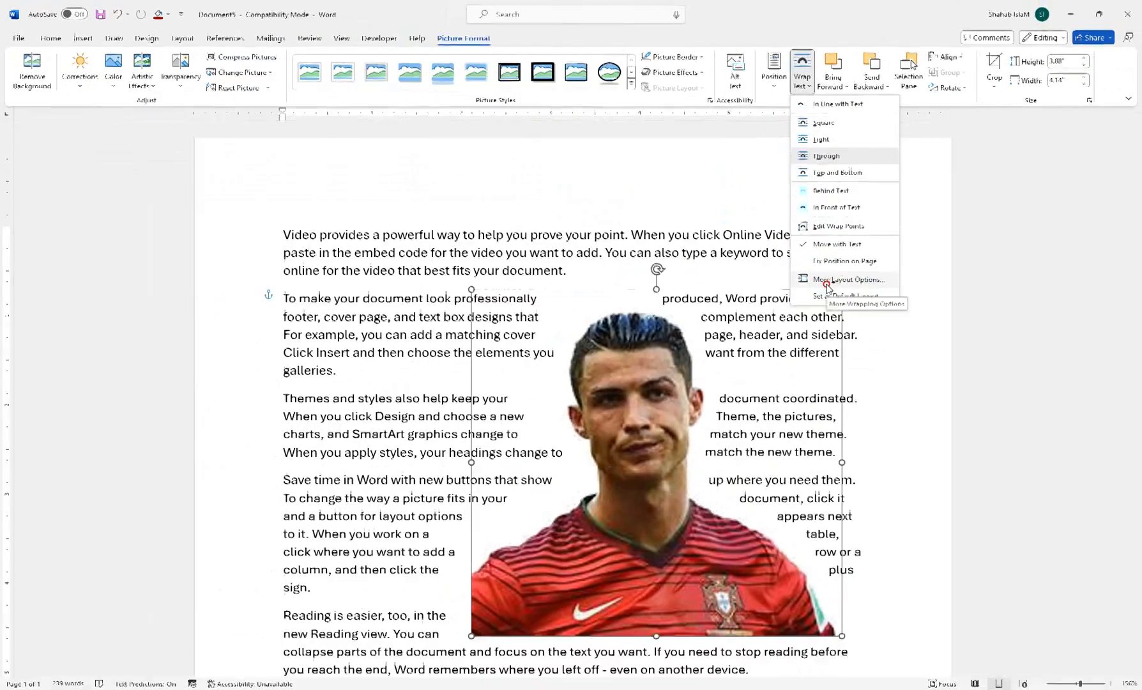
left_click(613, 519)
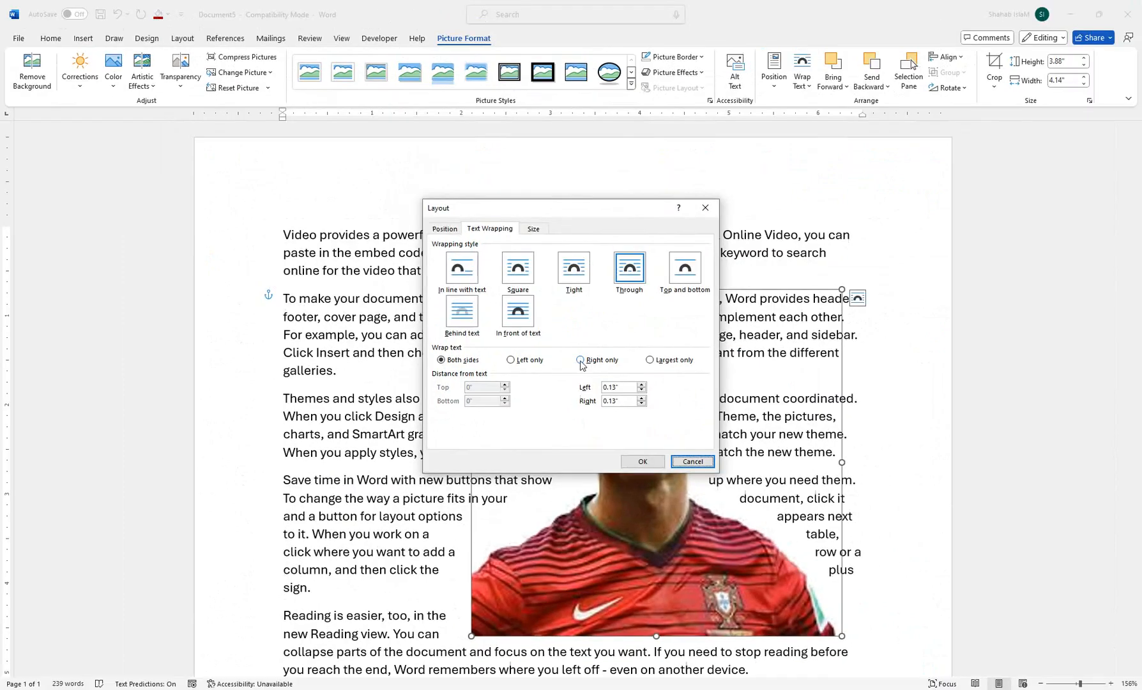
left_click(720, 329)
left_click(824, 533)
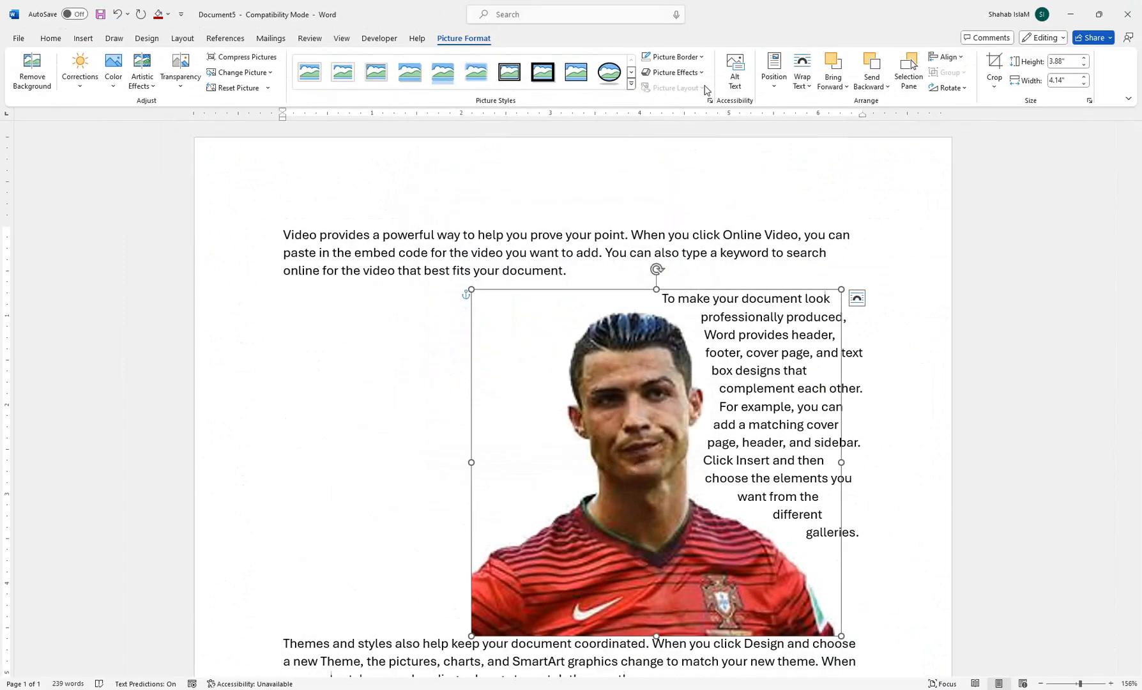
Change the picture's text wrapping to Left only in the layout options
left_click(803, 75)
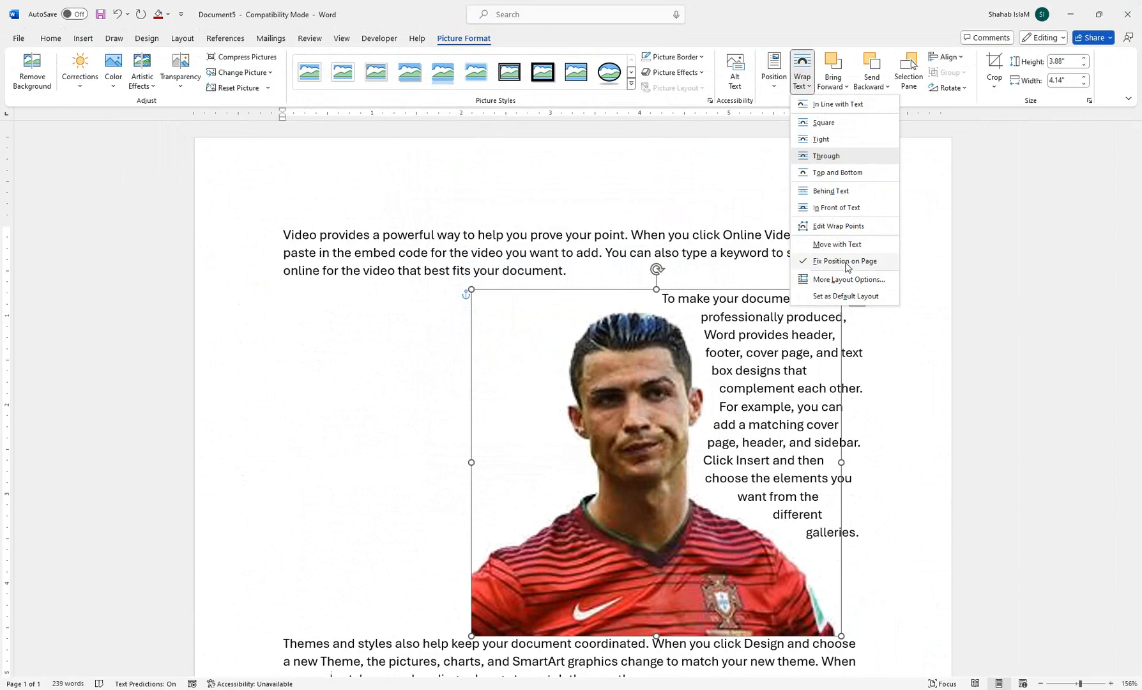
left_click(852, 279)
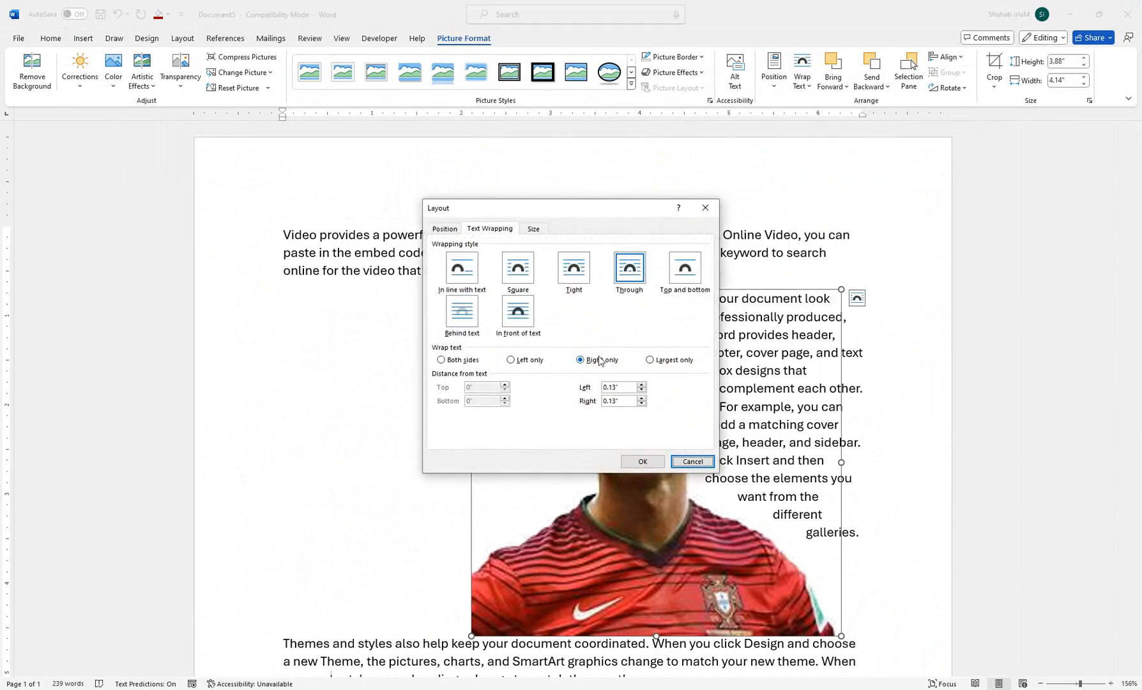
left_click(533, 362)
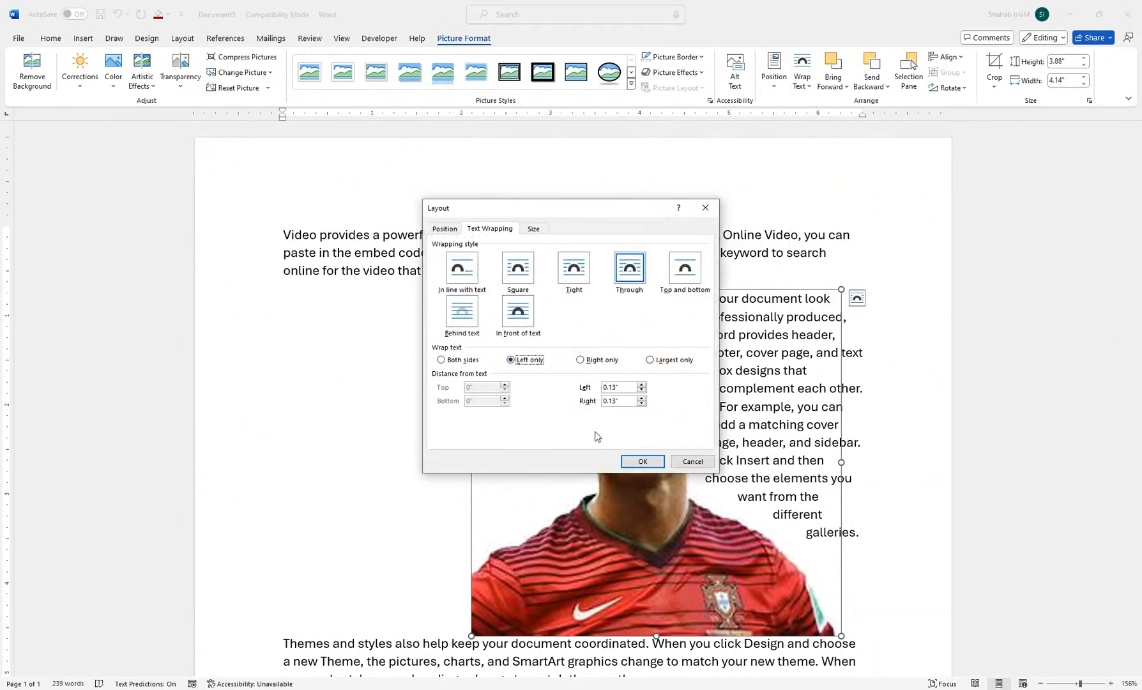
left_click(641, 461)
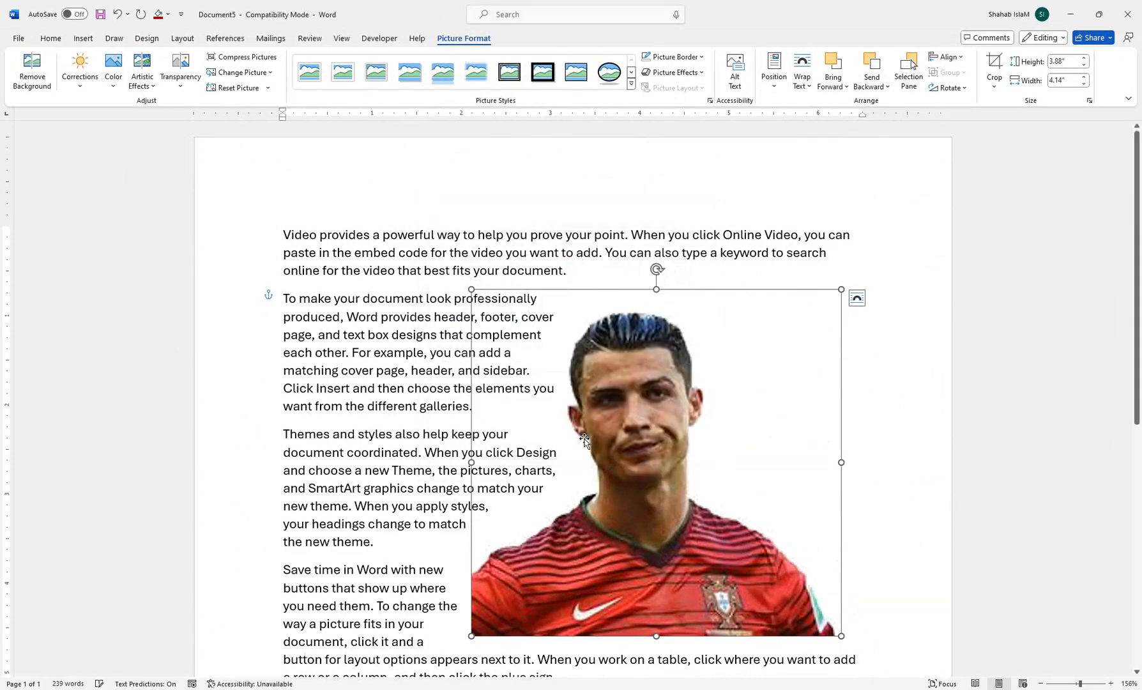
Set the picture's text wrapping to Both sides in the layout options
left_click(801, 90)
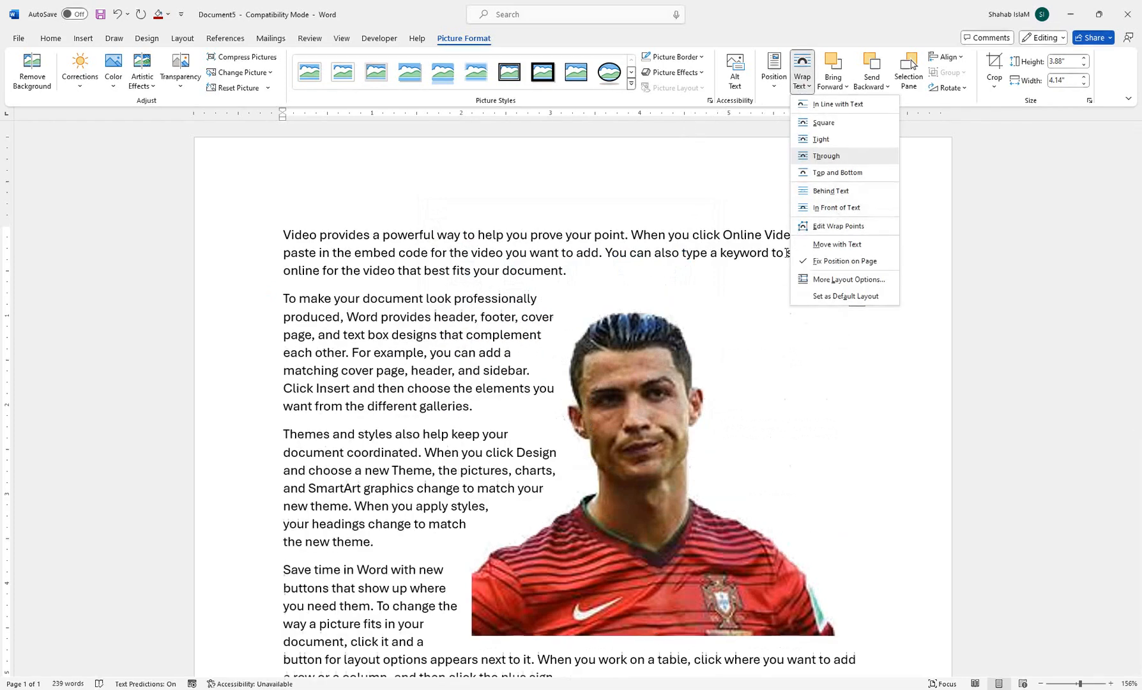
left_click(823, 281)
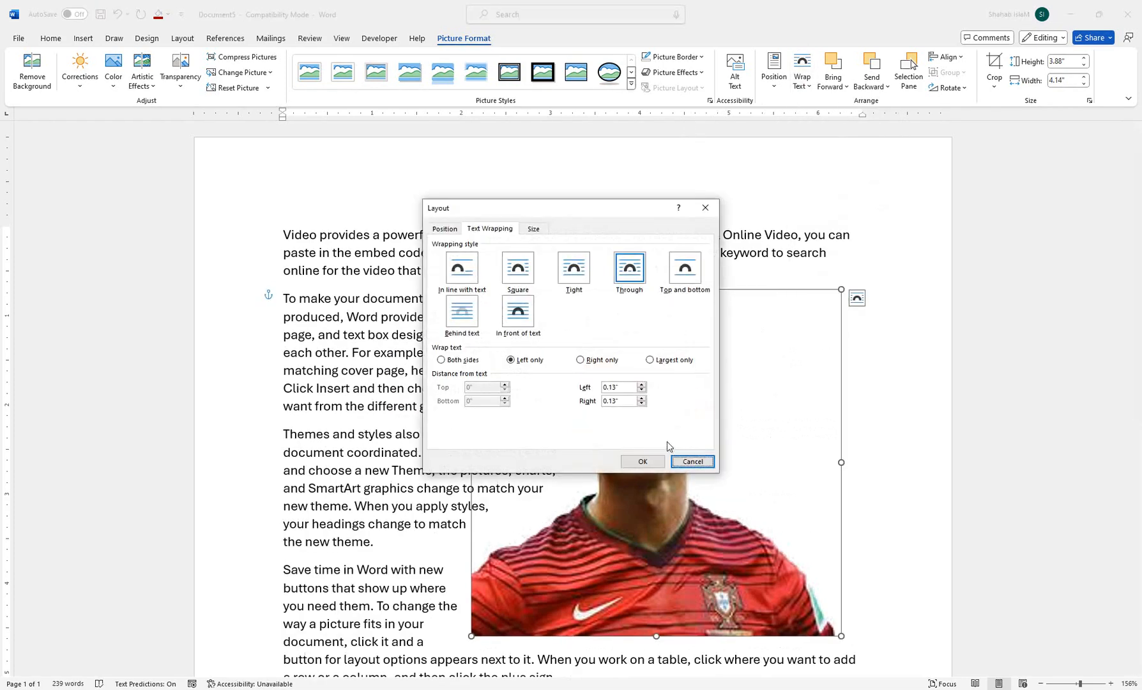
left_click(457, 361)
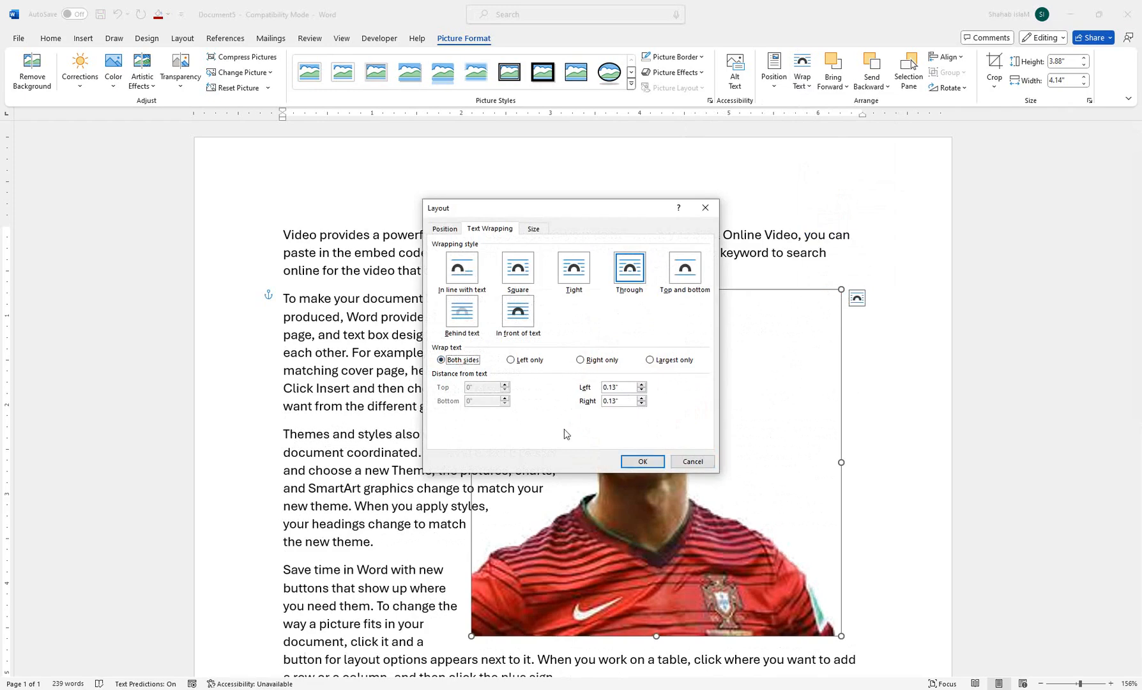
left_click(642, 460)
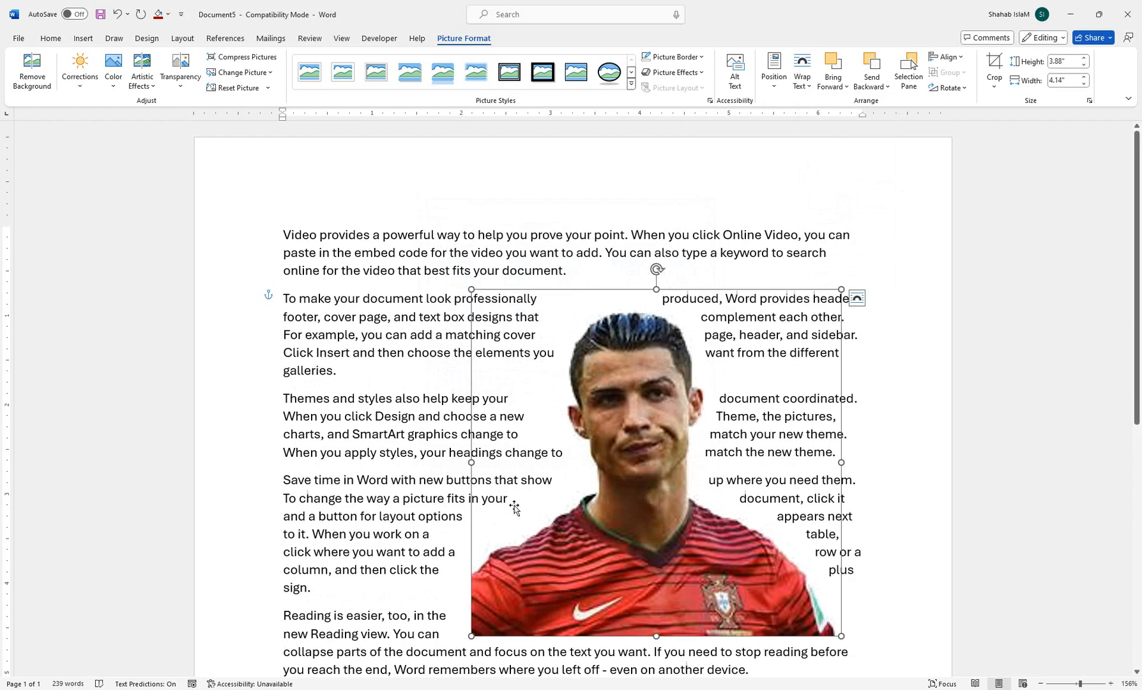
Open the portrait picture's wrap points for editing
left_click(803, 85)
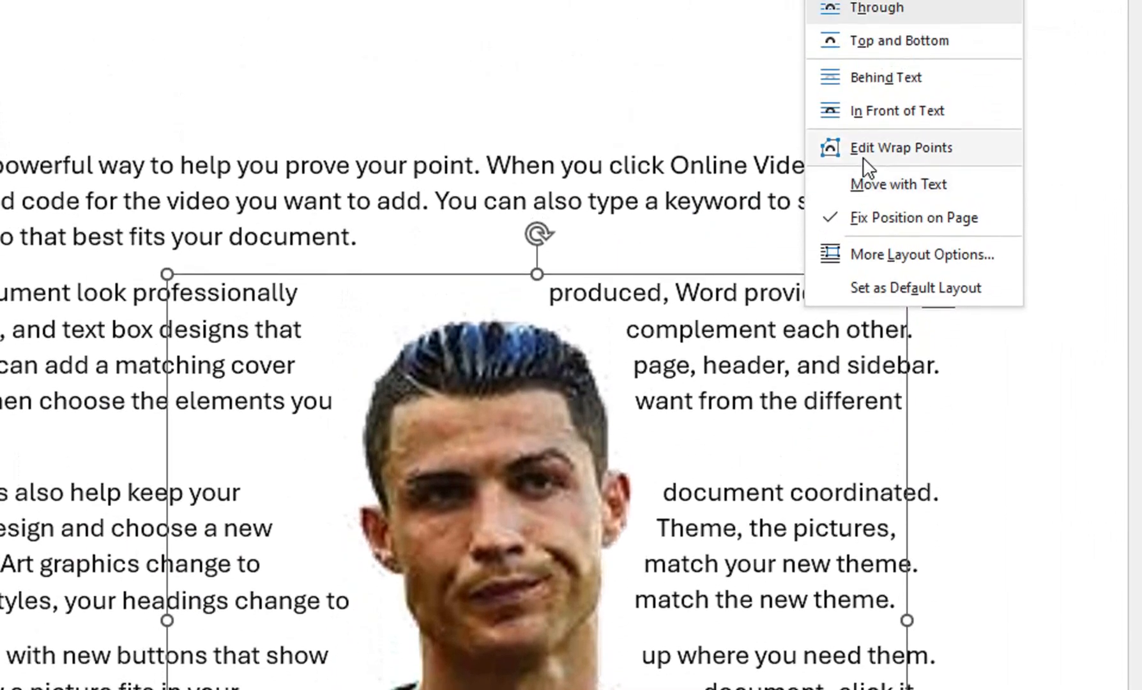
left_click(863, 156)
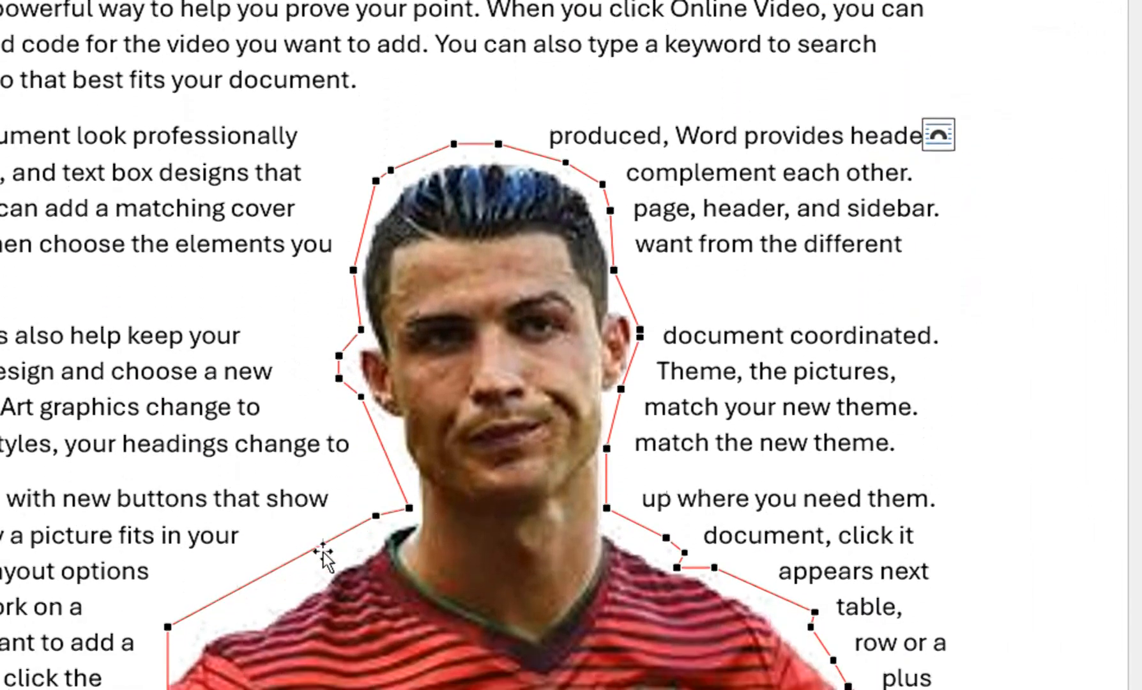
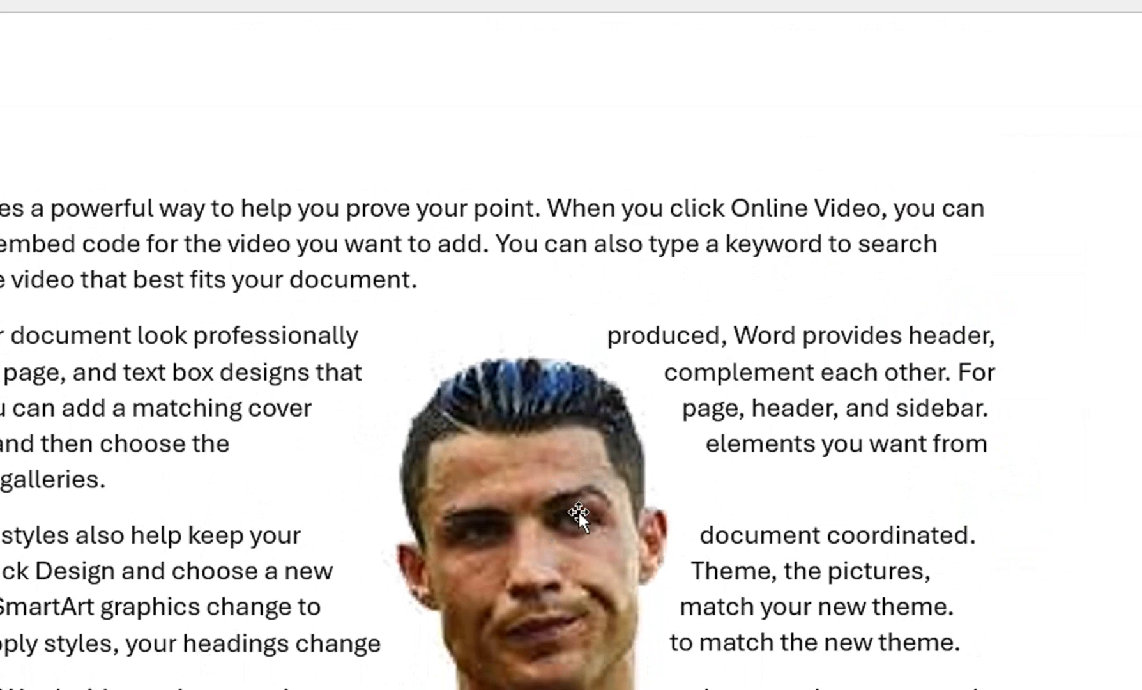
Cut the portrait picture out of the document
double_click(549, 462)
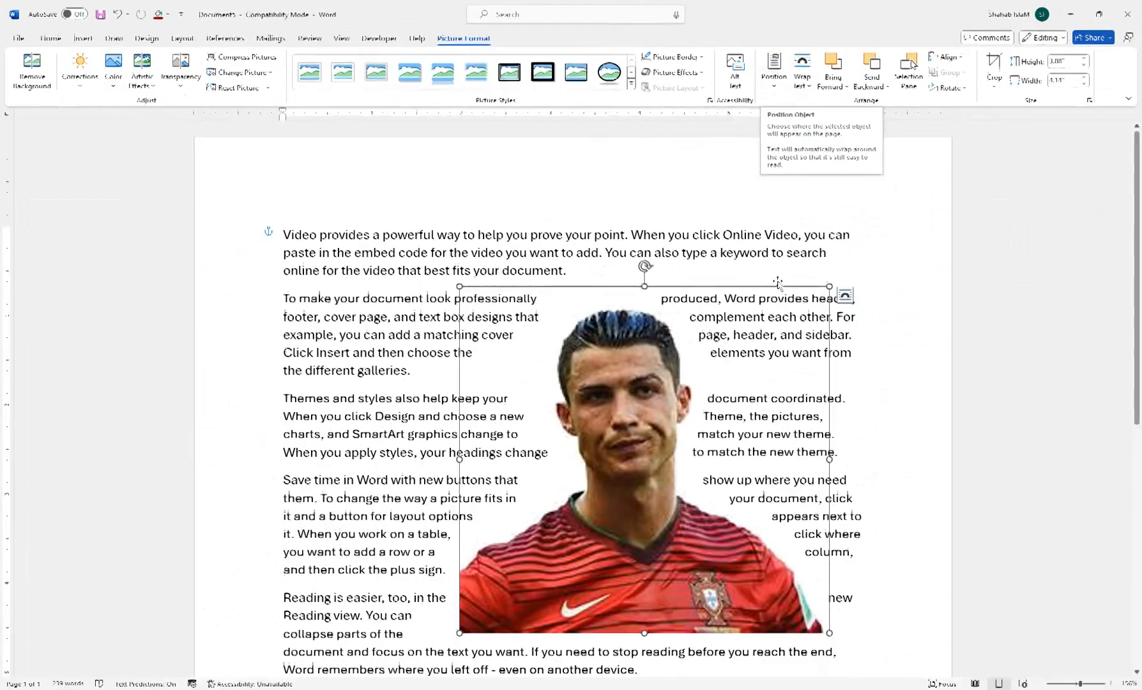
right_click(658, 391)
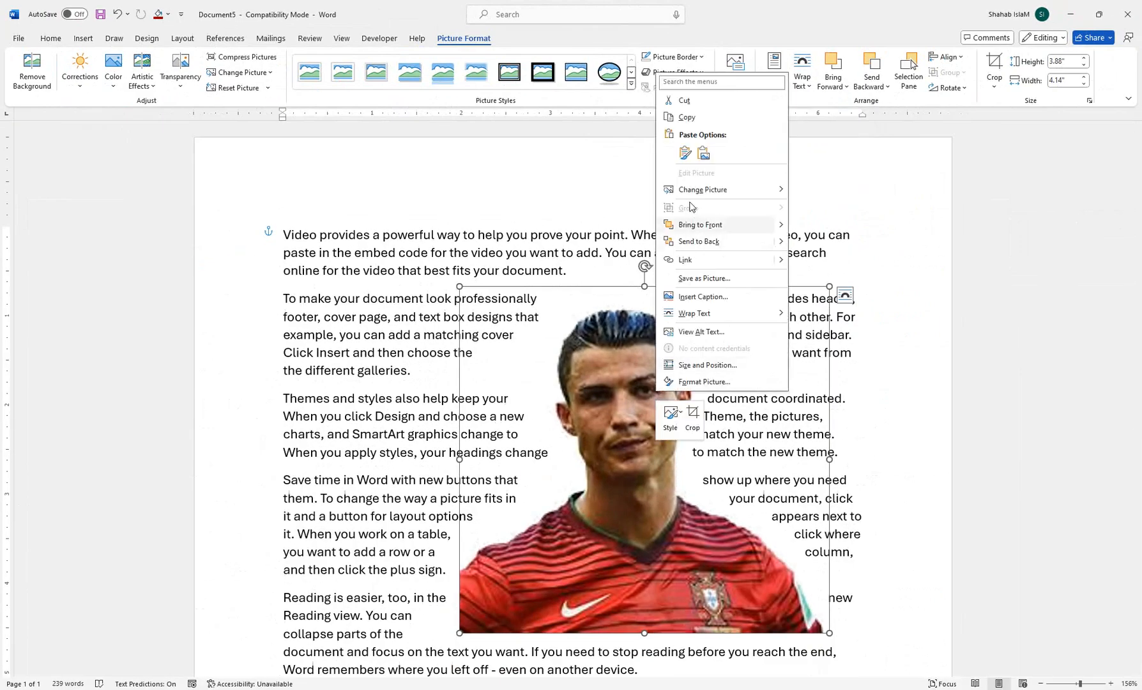
left_click(695, 103)
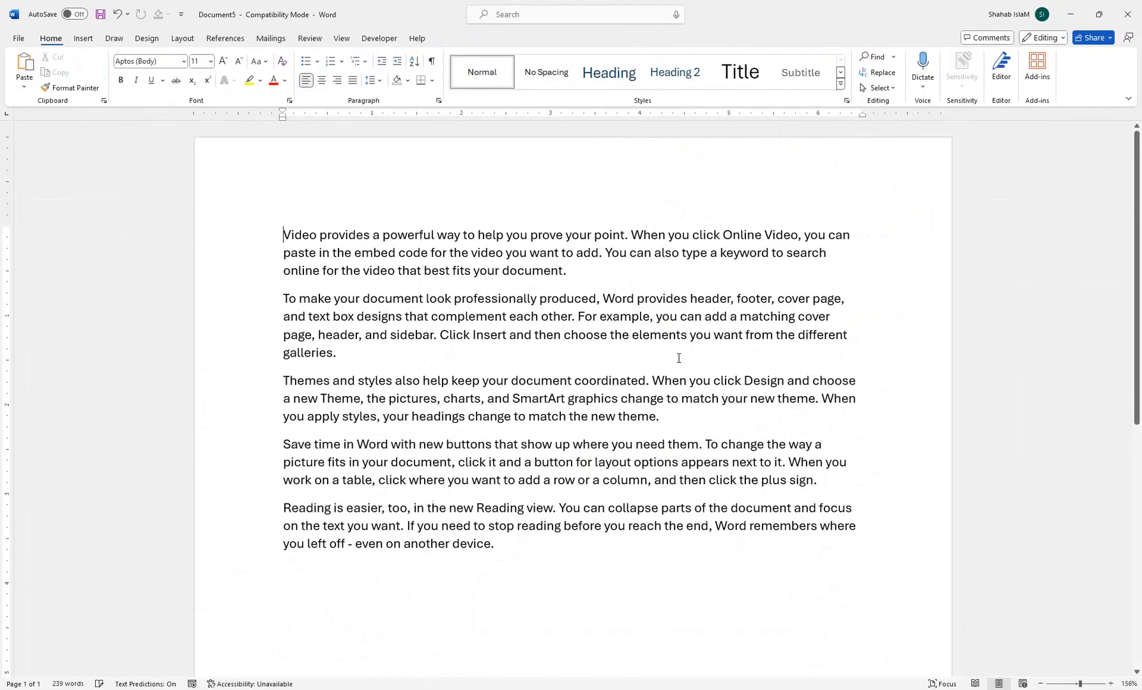
Insert the red-jersey portrait th (1).jfif from the Desktop folder at the start of the first paragraph
left_click(84, 38)
left_click(147, 69)
left_click(167, 120)
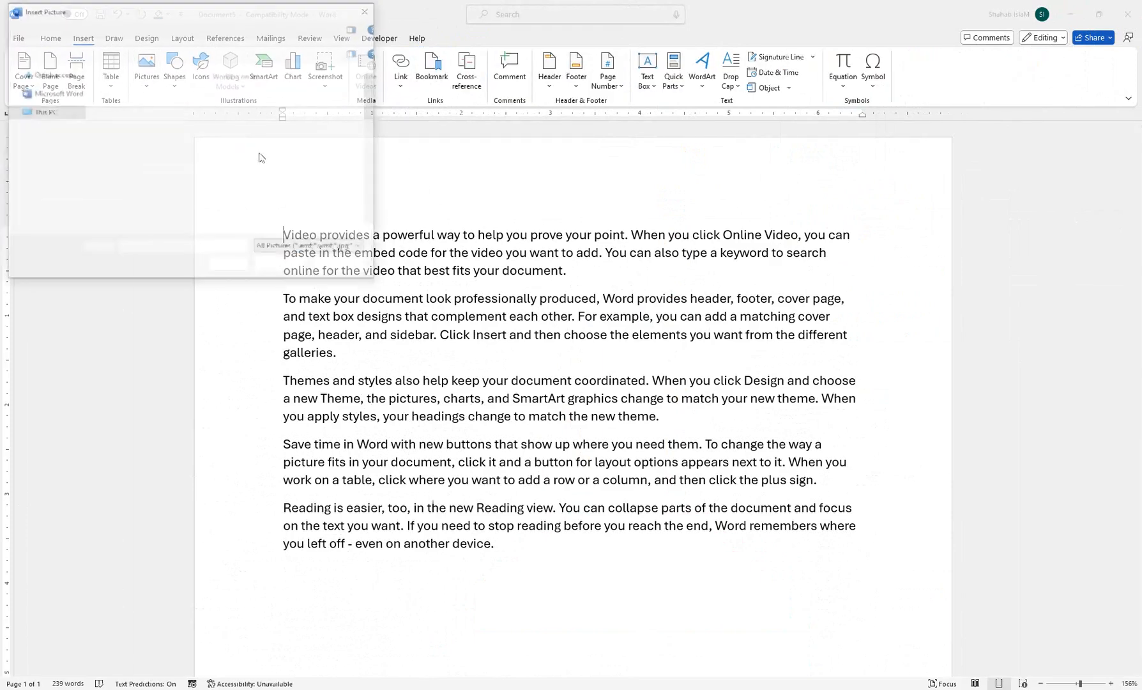
left_click_drag(373, 86, 381, 198)
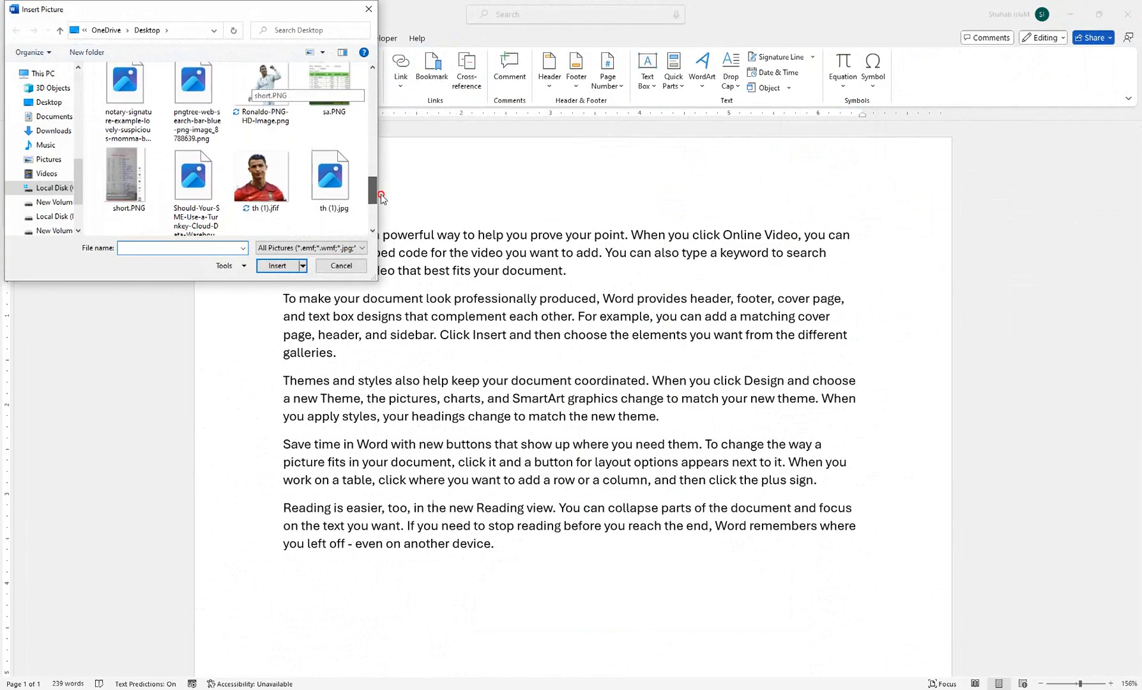
left_click(261, 176)
left_click(277, 265)
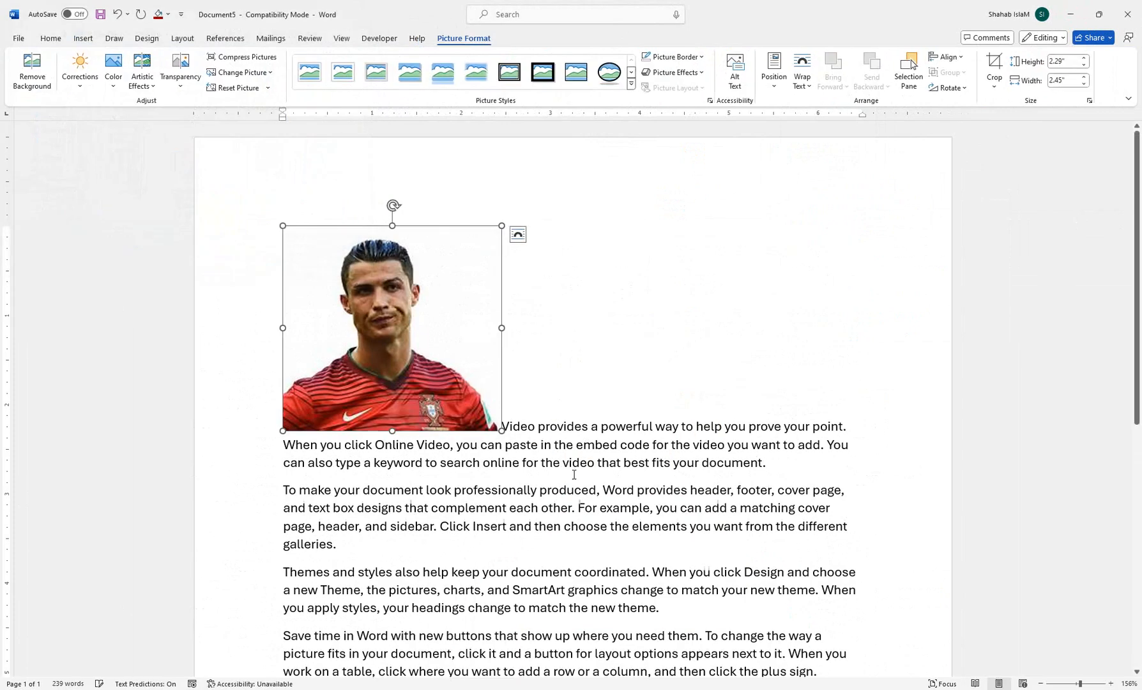
Deselect the picture and fit the whole document page in view with the One Page zoom
left_click(574, 474)
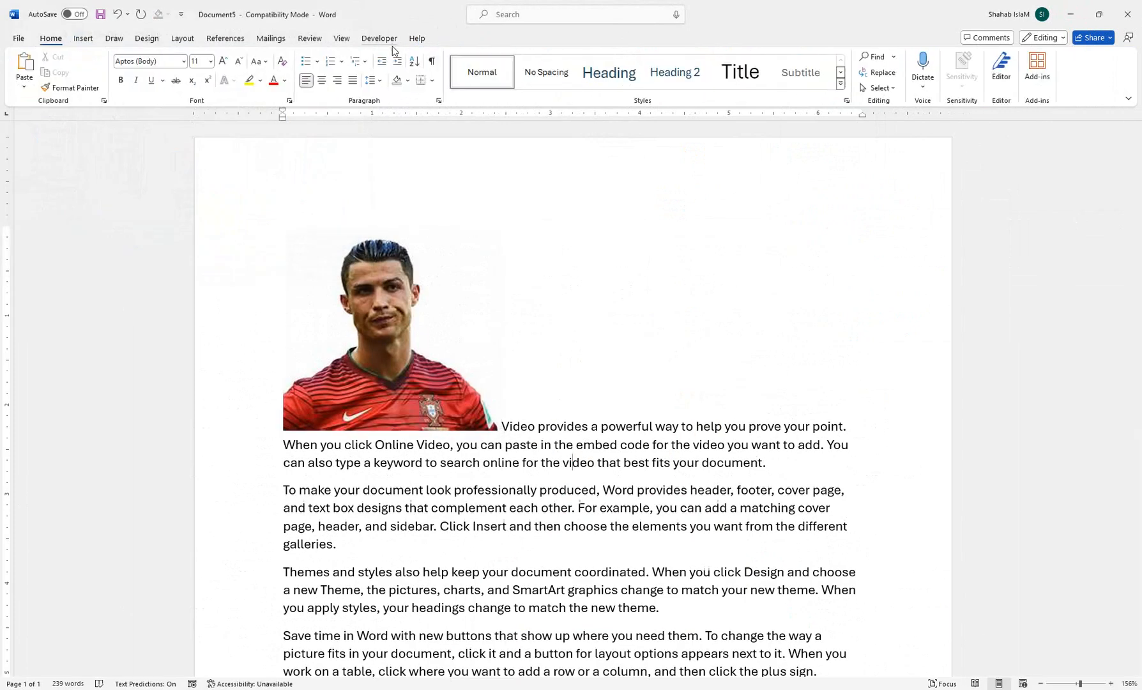
left_click(341, 38)
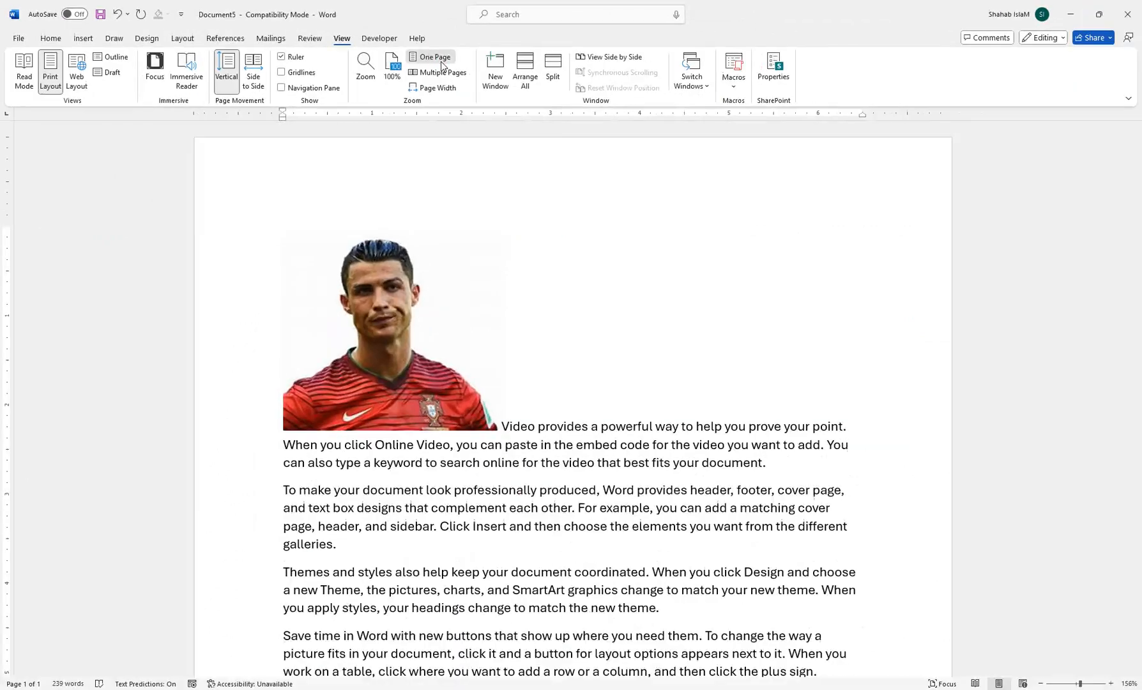
left_click(567, 120)
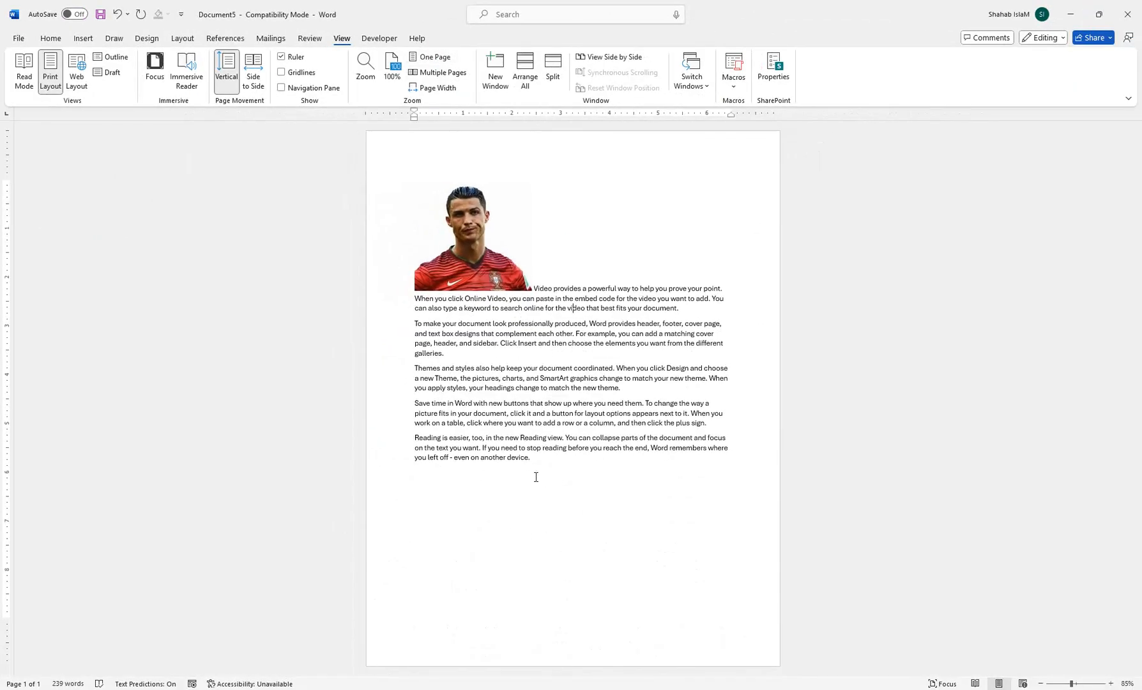
Duplicate the body text from the first paragraph's third line onward below the last paragraph, and delete the copied paragraph that spills onto page two
left_click_drag(536, 476, 390, 272)
left_click(445, 260)
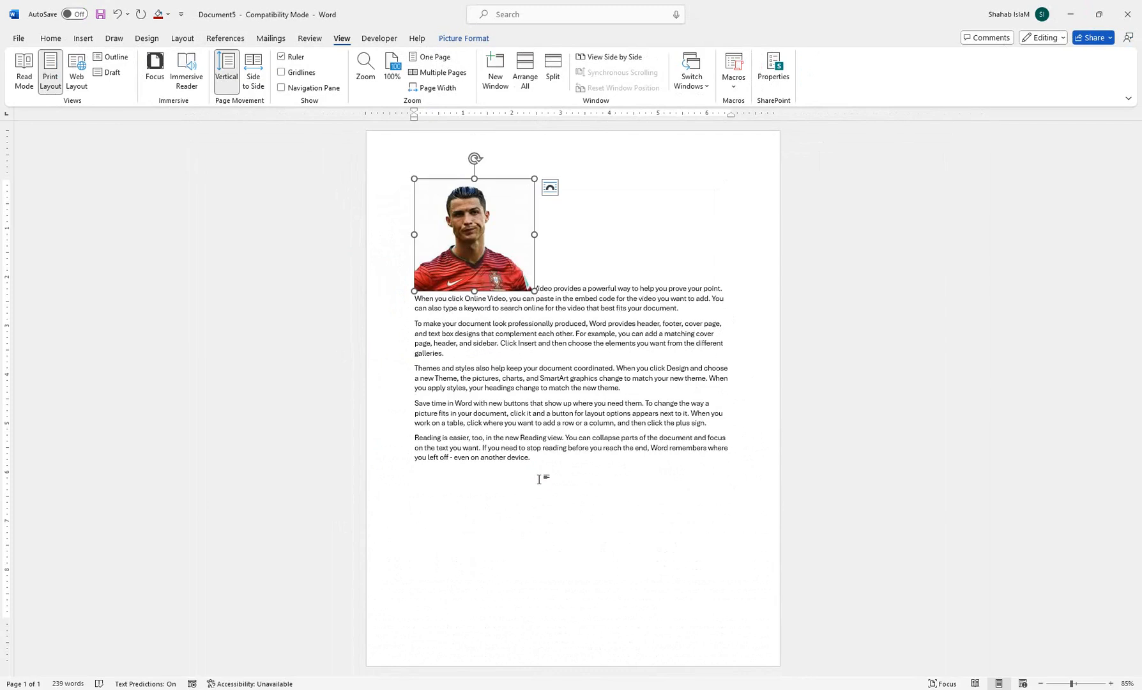
left_click_drag(538, 479, 408, 314)
left_click(456, 483)
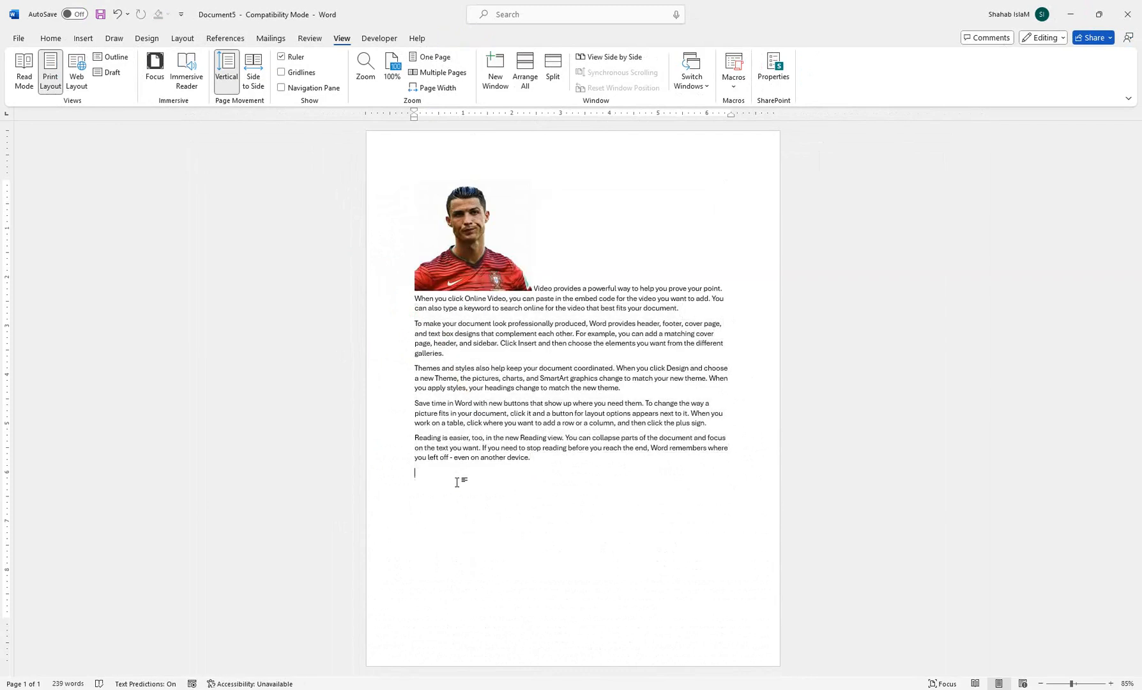
key("ctrl+v")
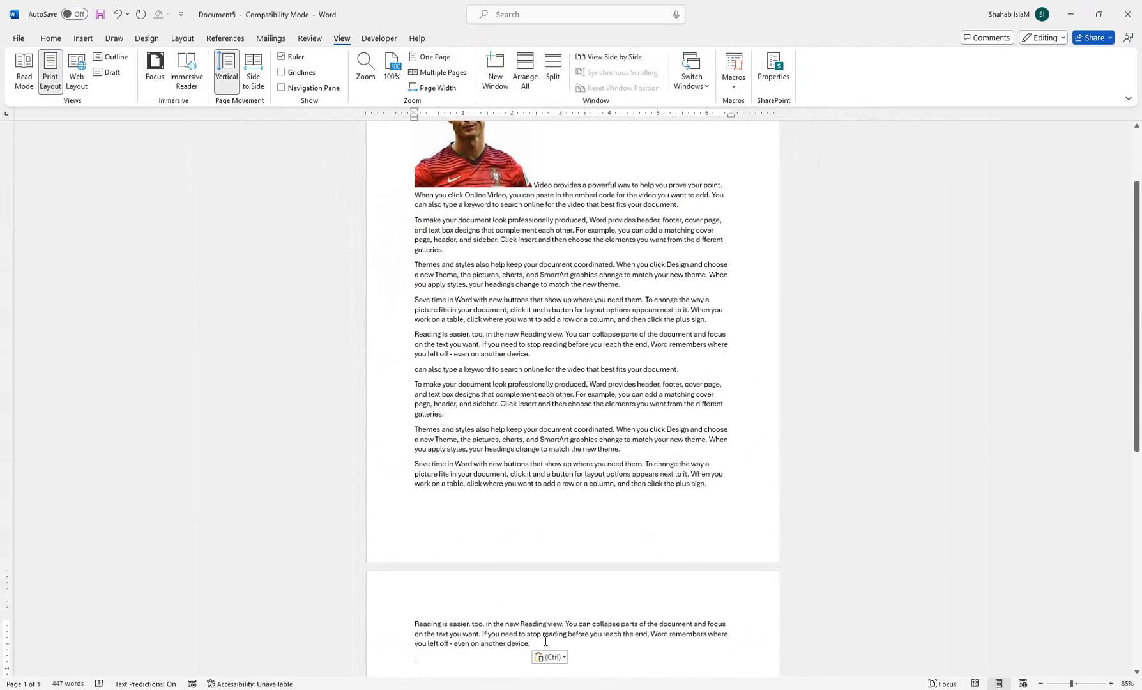
left_click_drag(415, 657, 416, 615)
key("BackSpace")
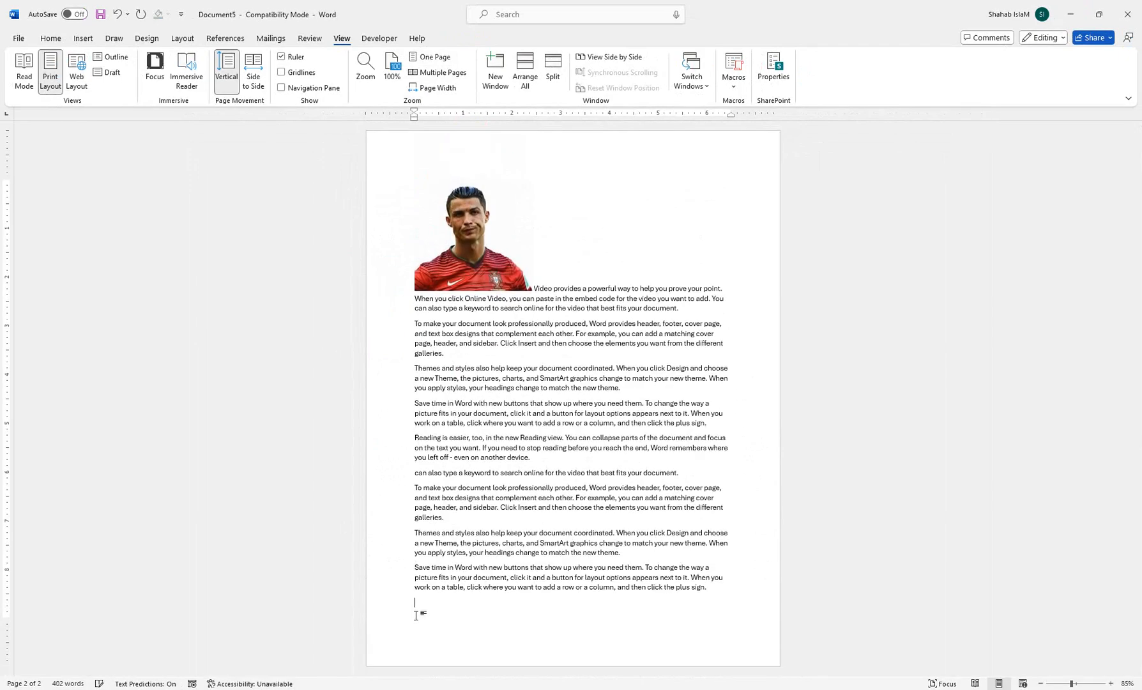
Shrink the portrait picture to about 1.47 by 1.57 inches and preview its Position presets on the page
left_click(512, 262)
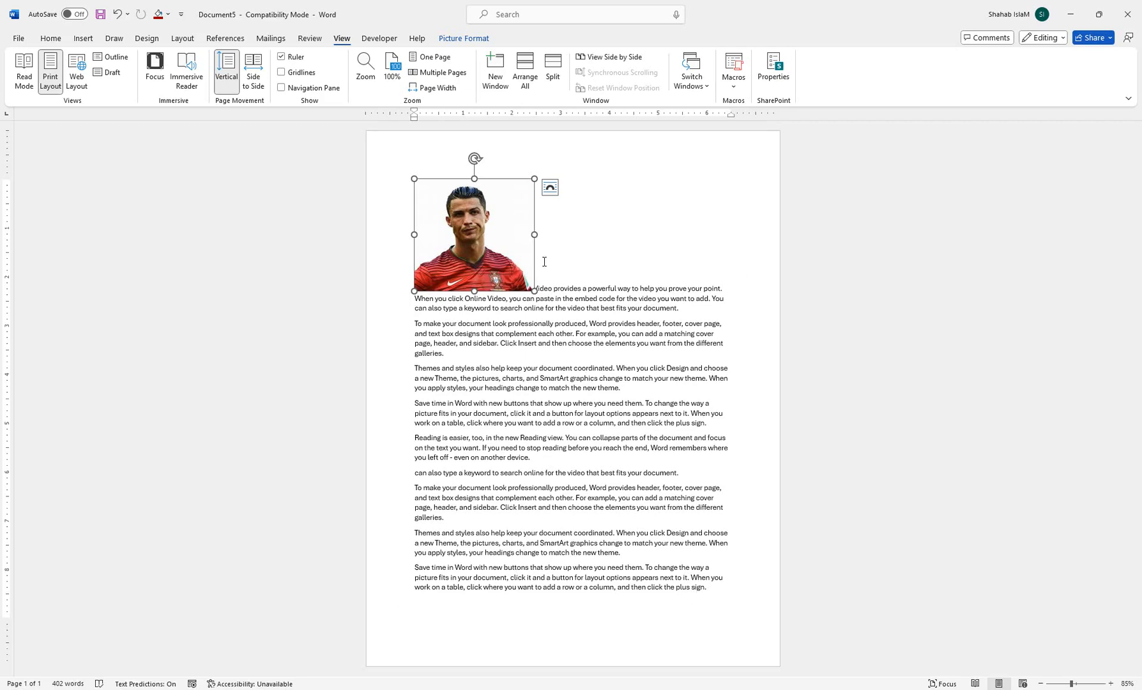
left_click_drag(533, 291, 491, 250)
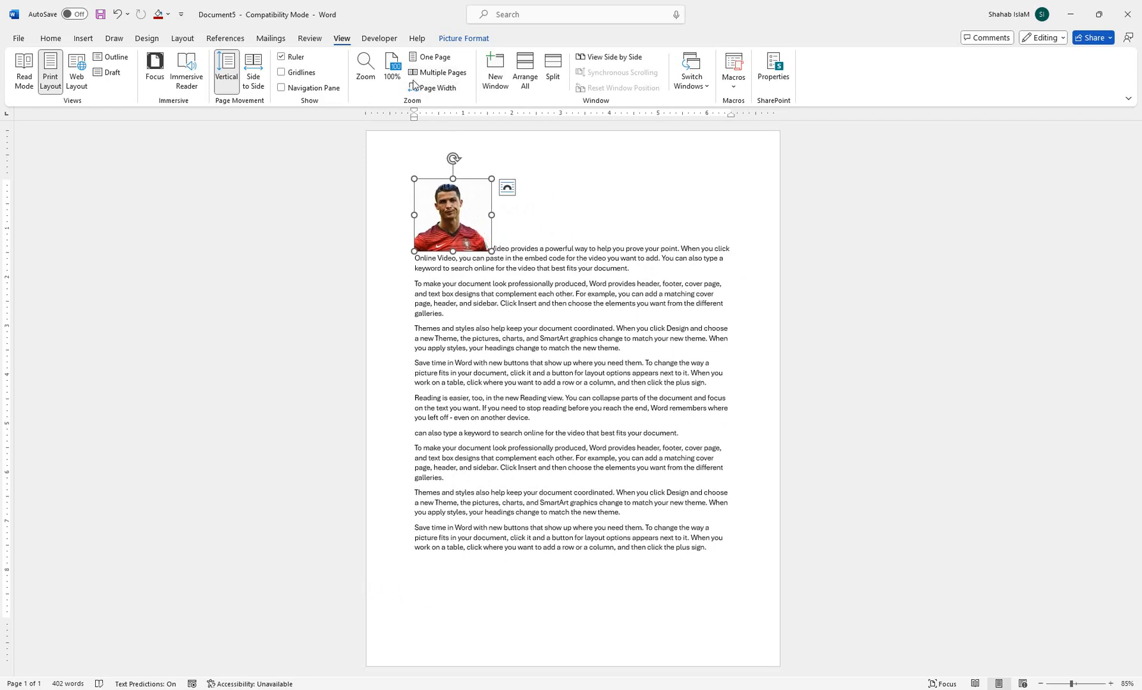
left_click(440, 40)
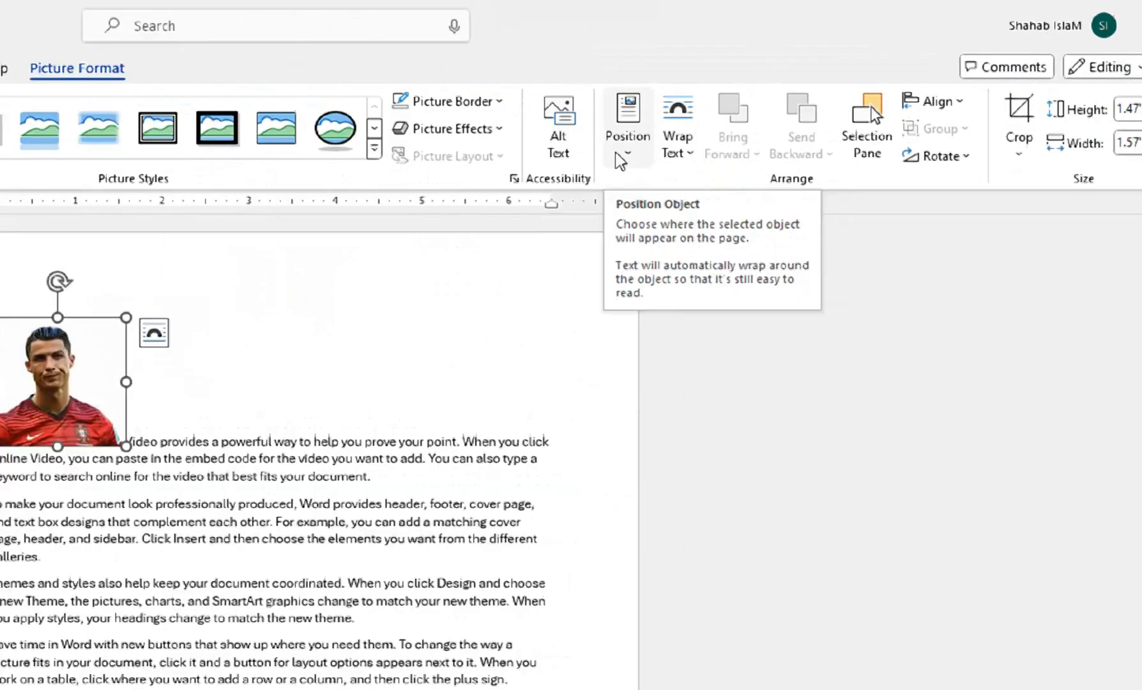
left_click(770, 86)
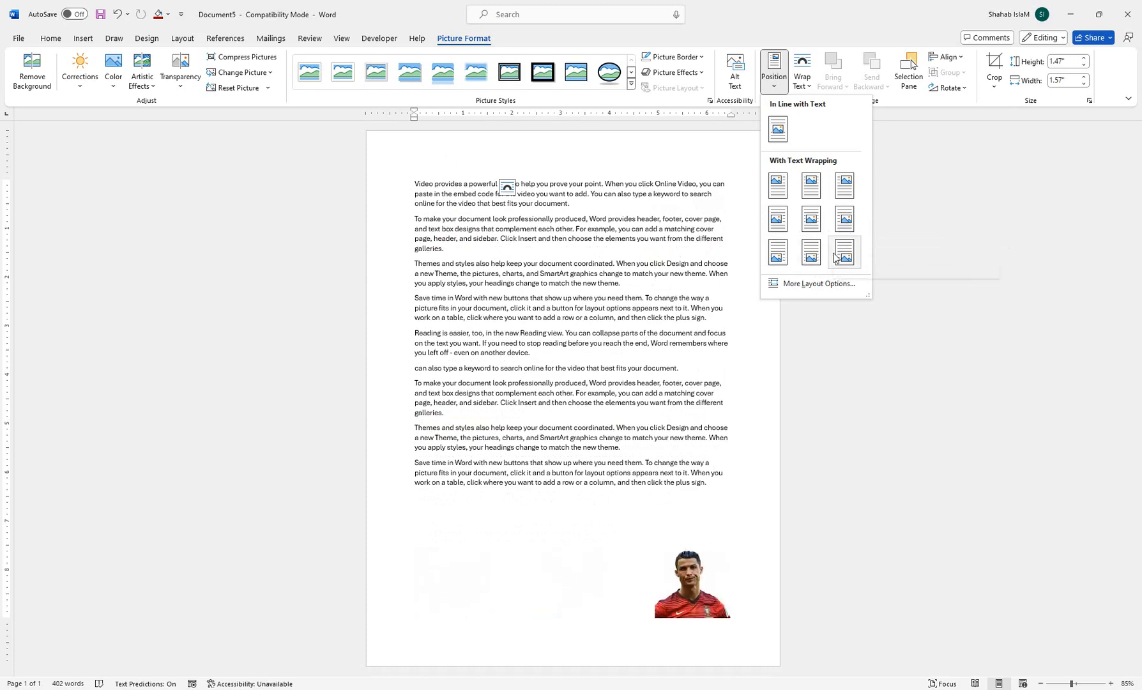
left_click(533, 231)
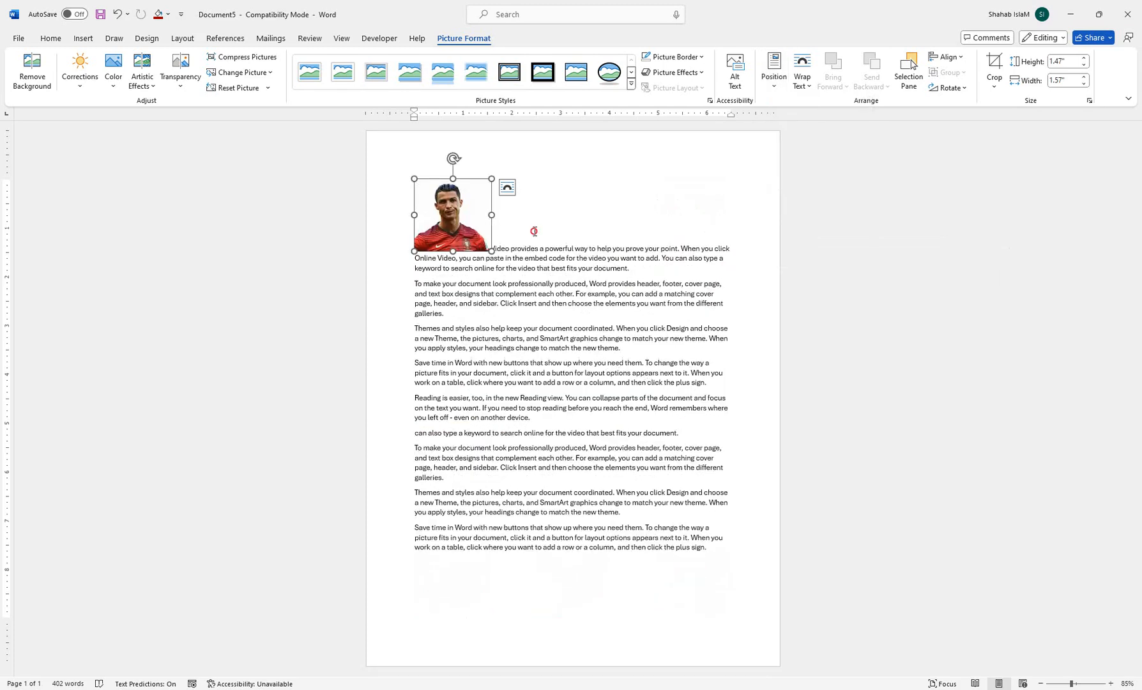
Cut the portrait picture from the start of the first paragraph
right_click(478, 219)
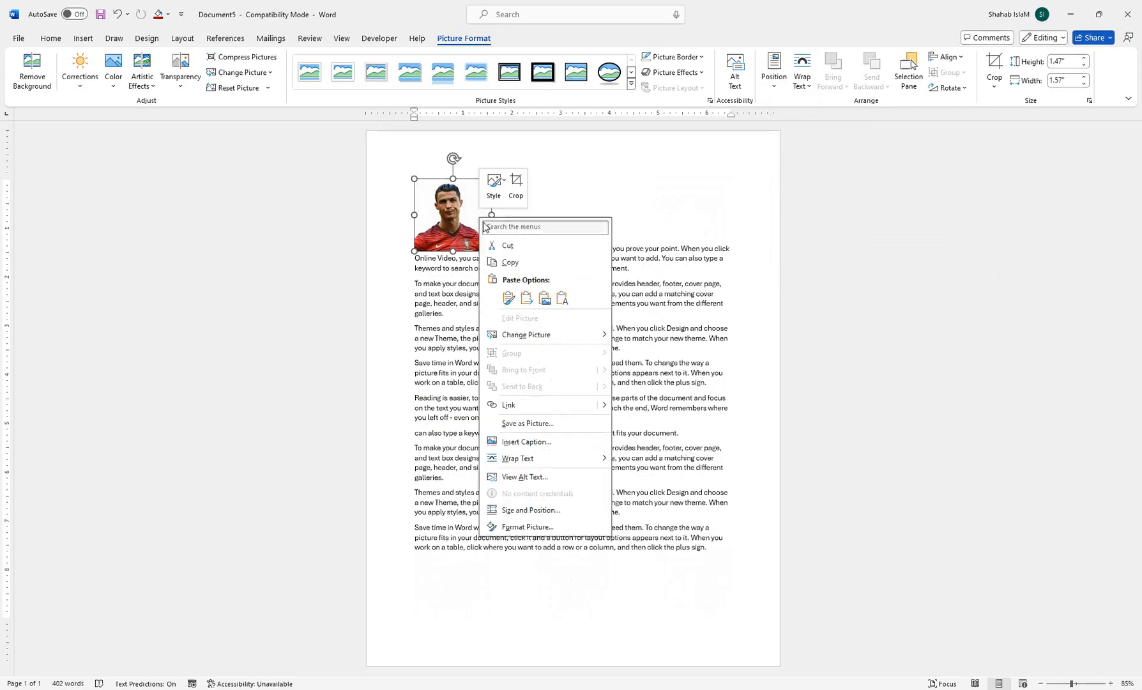
left_click(514, 245)
left_click_drag(417, 179, 737, 488)
left_click(567, 465)
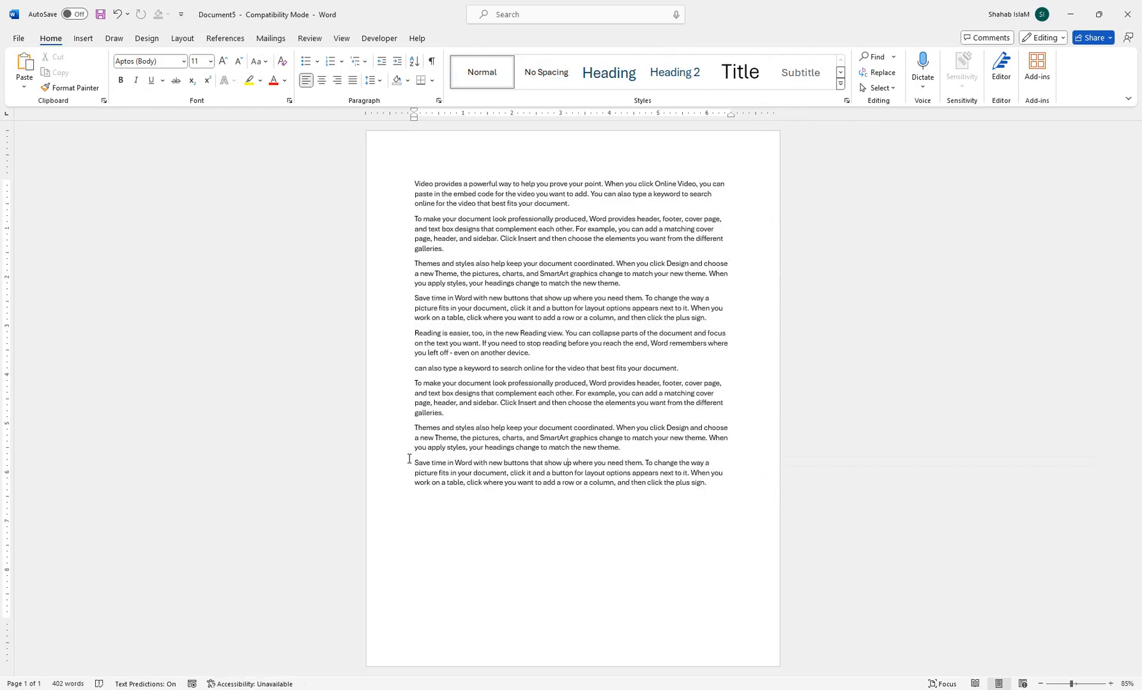
Copy the final "Save time in Word" paragraph and paste it three times at the end of the document
triple_click(514, 485)
key("ctrl+c")
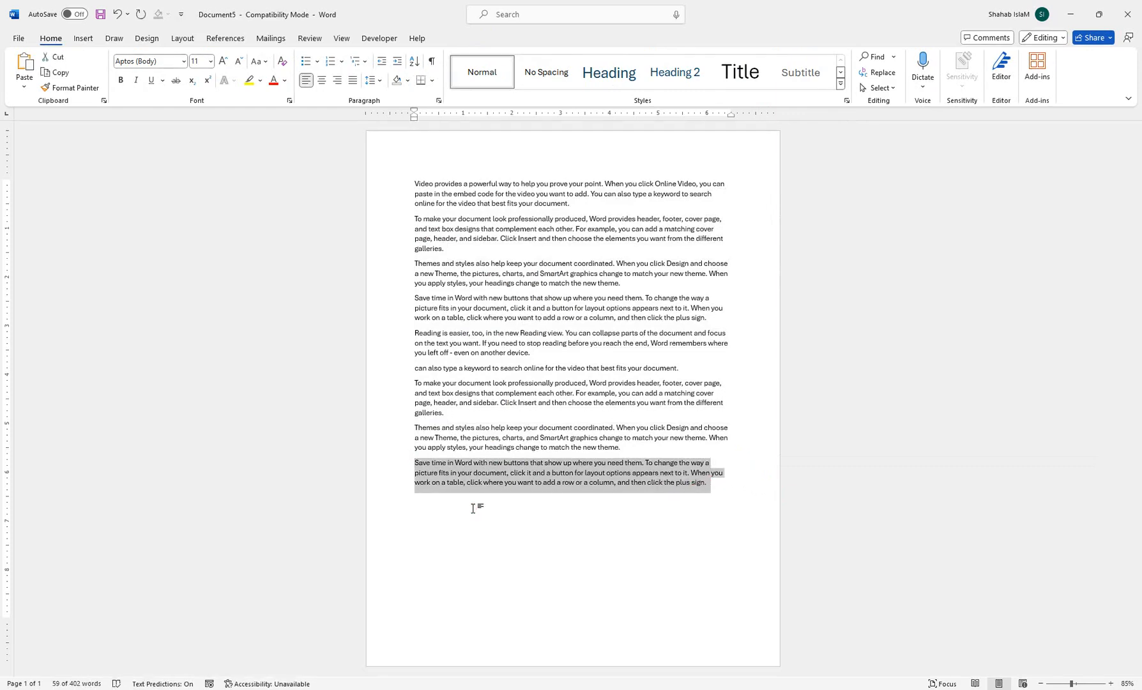
left_click(474, 505)
key("ctrl+v")
key("ctrl+v")
key("ctrl+v")
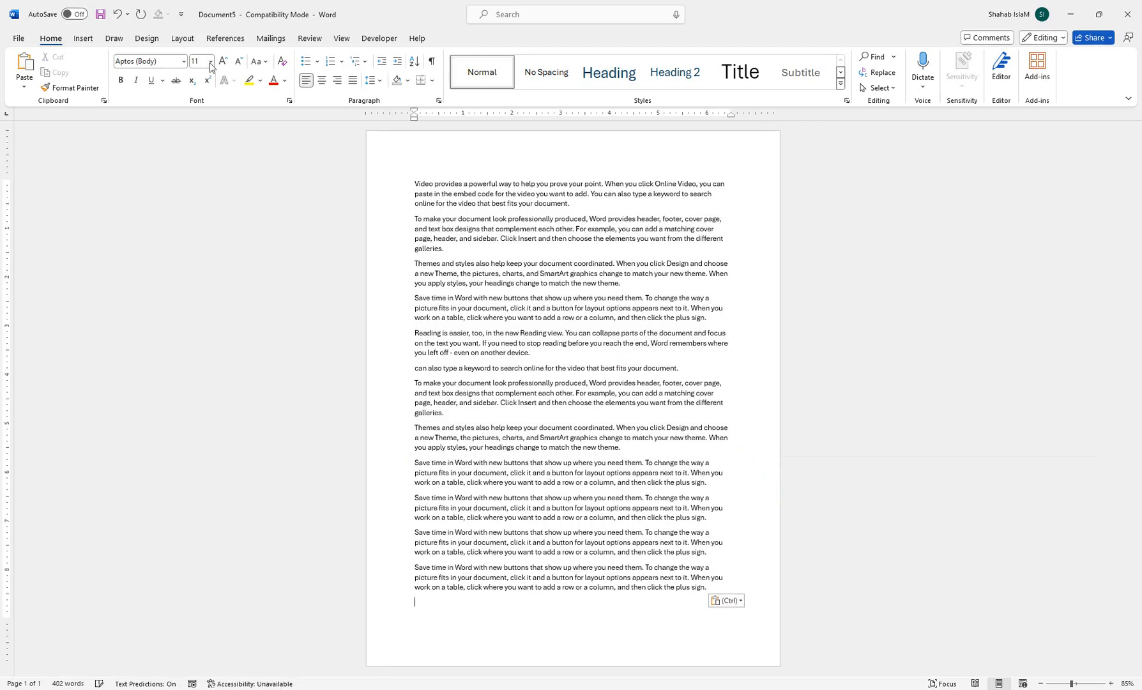
Insert the red-jersey portrait th (1).jfif from the Desktop folder at the end of the document
left_click(83, 38)
left_click(146, 76)
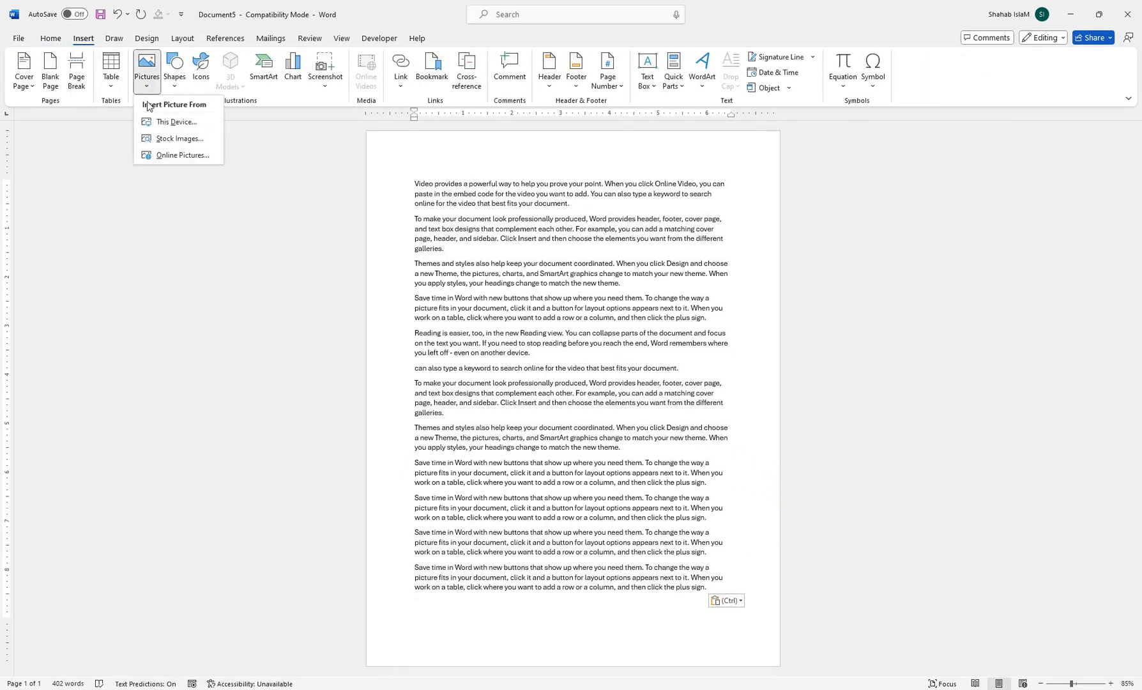
left_click(159, 116)
left_click_drag(372, 96, 371, 201)
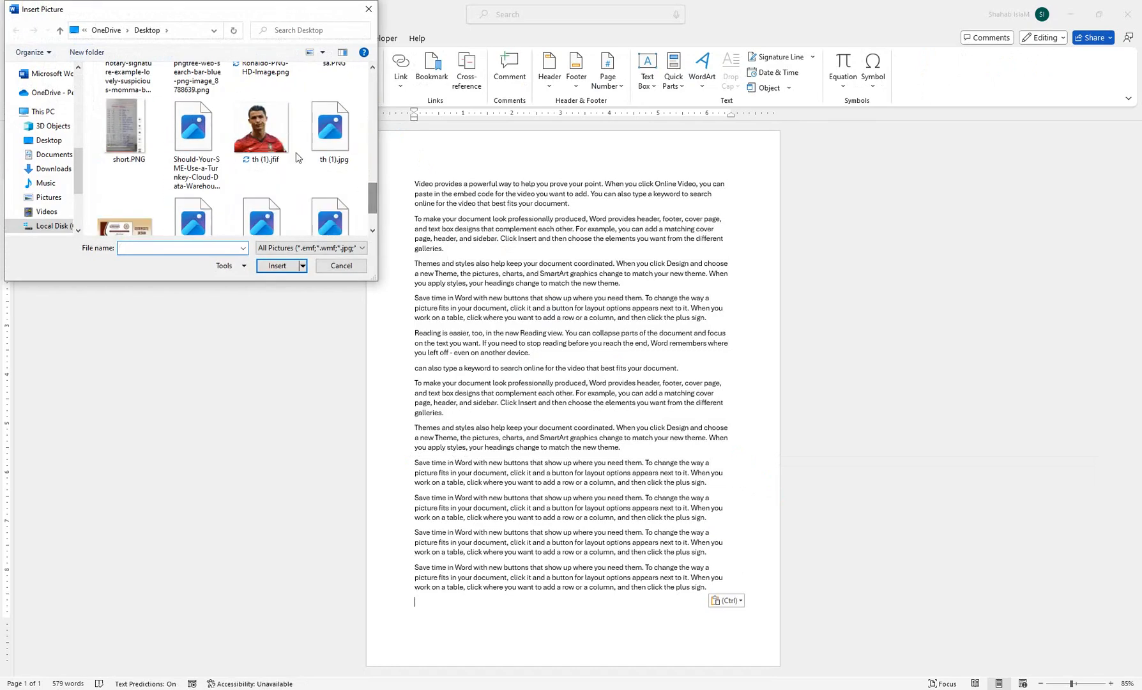
left_click(261, 128)
left_click(286, 270)
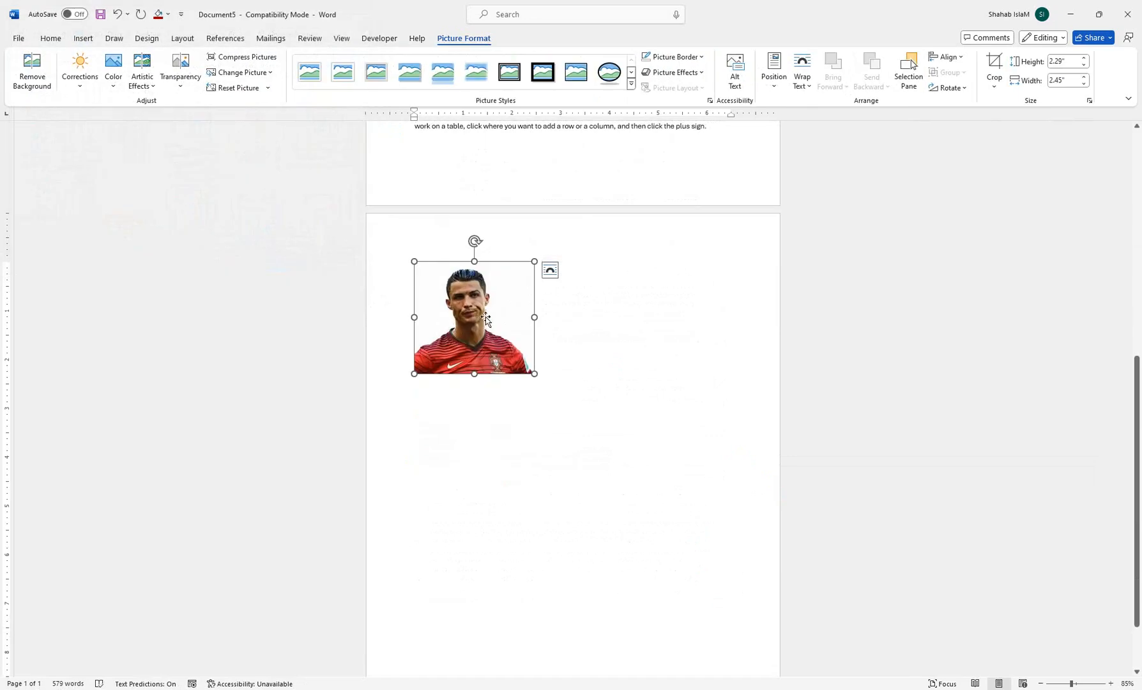
Position the portrait picture at the top left of the page with square text wrapping
left_click(801, 83)
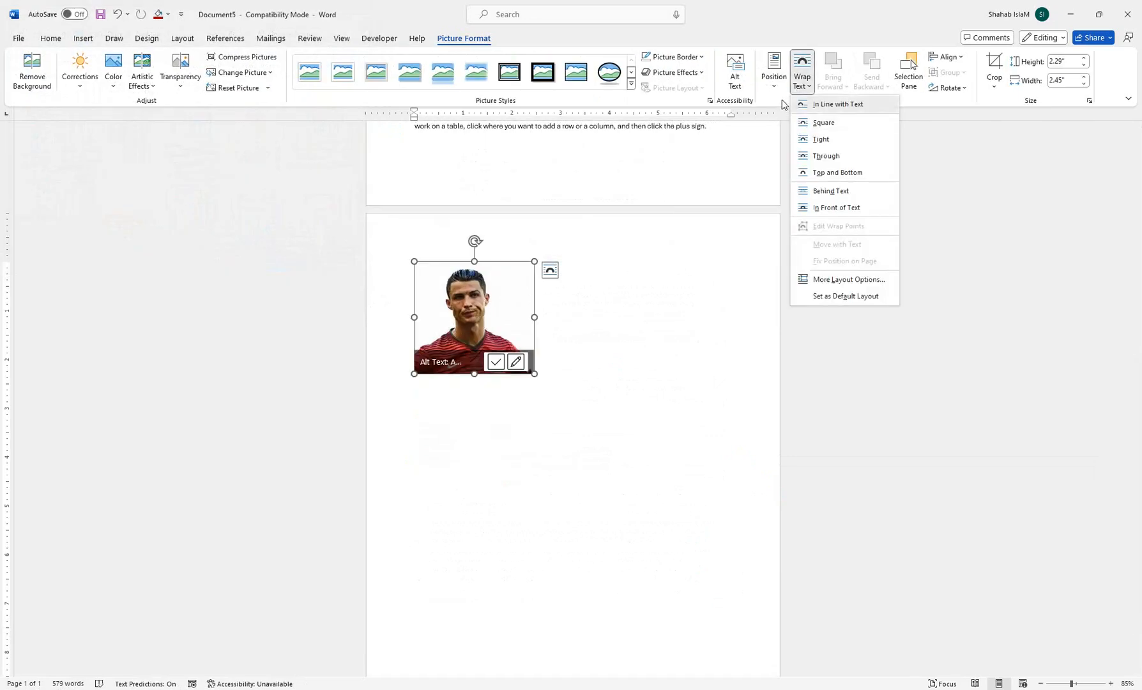
left_click(774, 70)
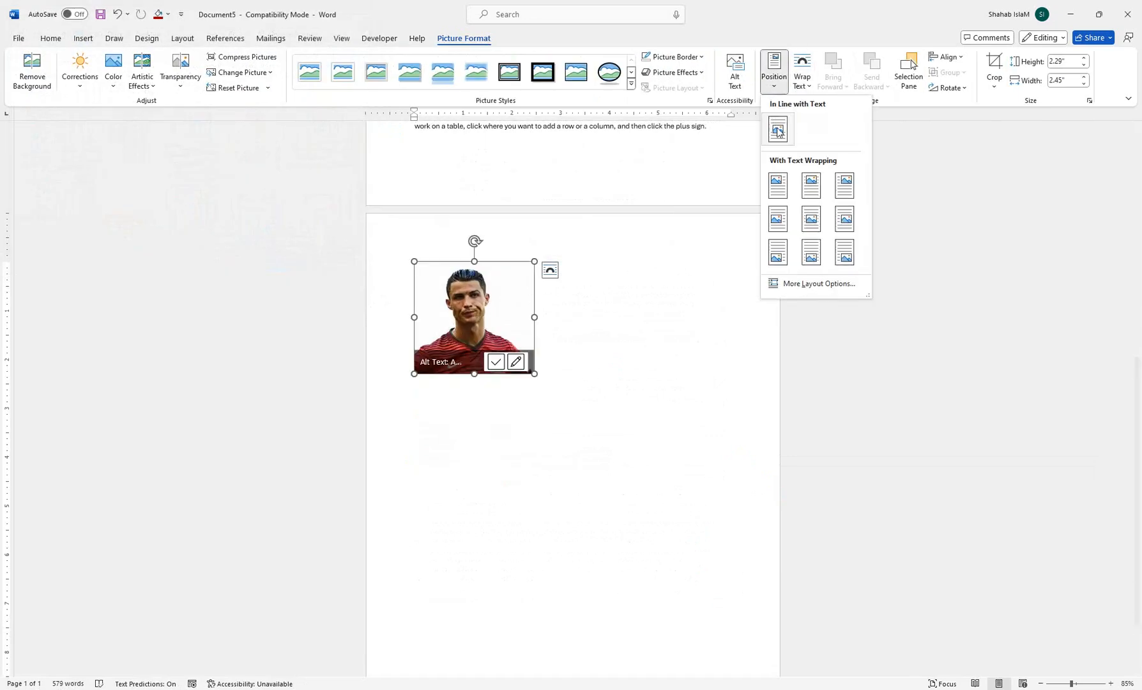
left_click(777, 186)
Try to move the portrait up beside the last paragraphs of the first page, and undo the move
left_click_drag(522, 305, 531, 121)
scroll(546, 150, "up", 1)
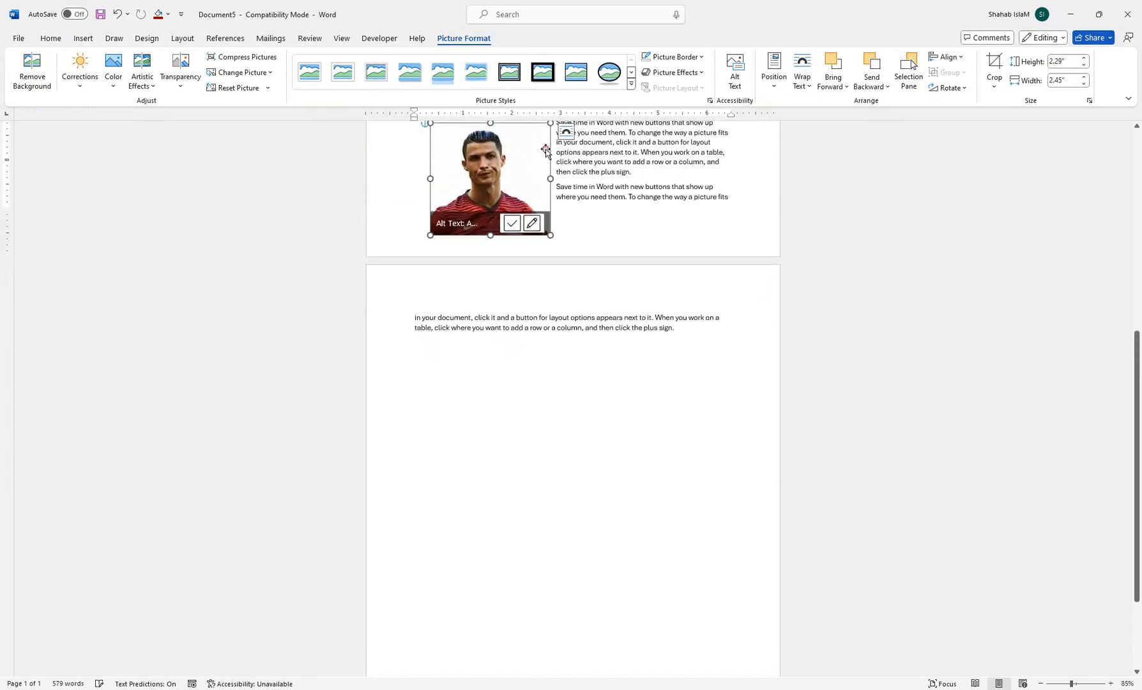
left_click_drag(1135, 339, 1122, 227)
key("ctrl+z")
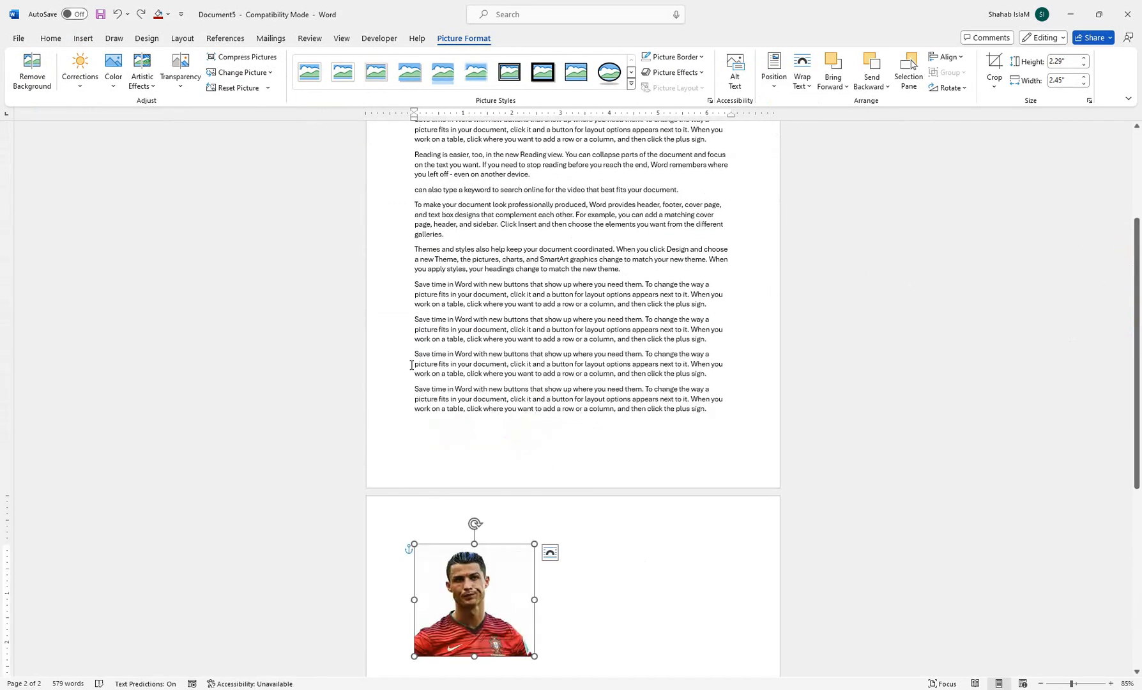
Delete the text from the second line of the next-to-last paragraph up to the final period of the last paragraph
left_click_drag(411, 365, 702, 415)
key("Delete")
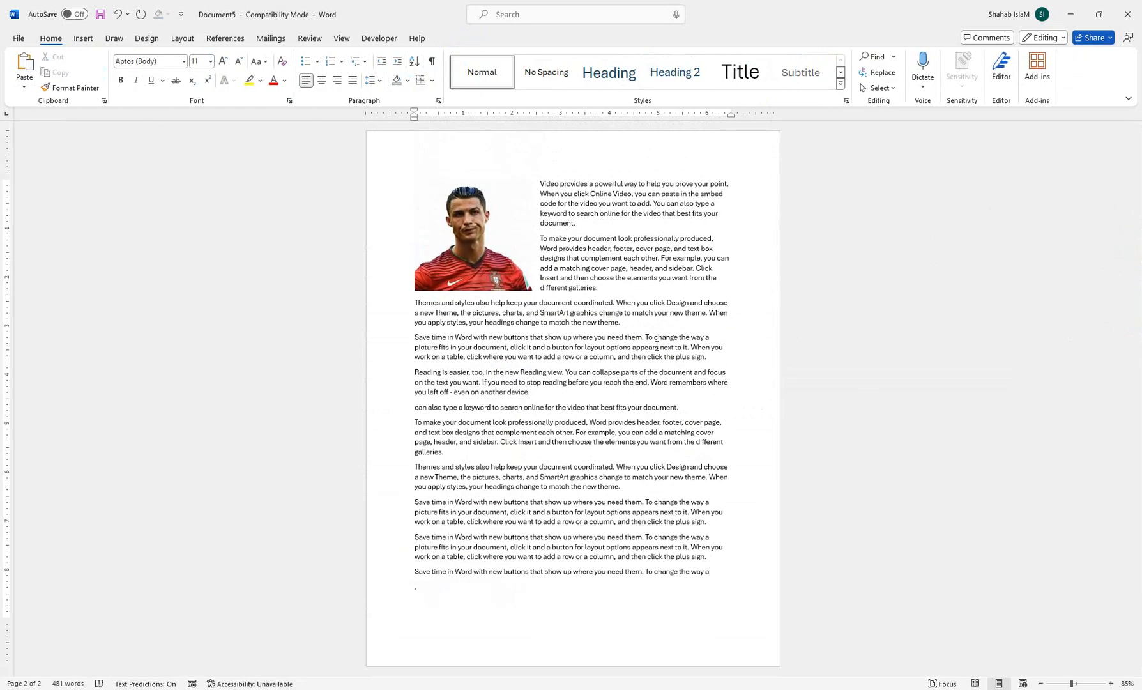
Enlarge the portrait picture proportionally to about 3.96 inches high by 4.23 inches wide
left_click(442, 218)
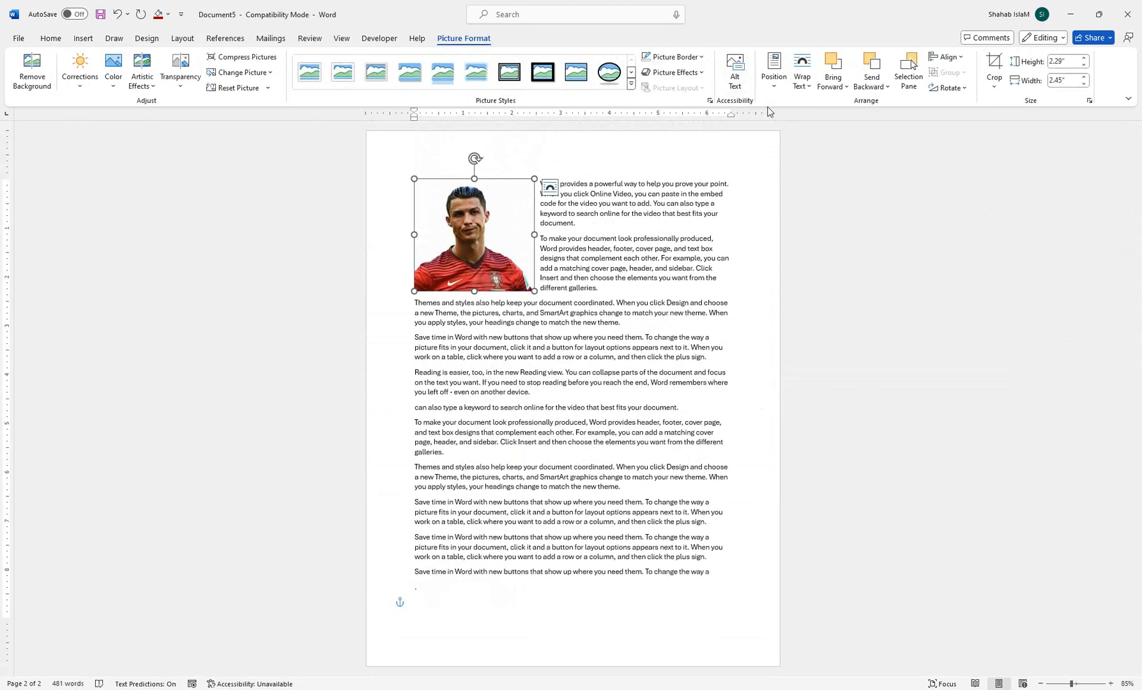
left_click(774, 69)
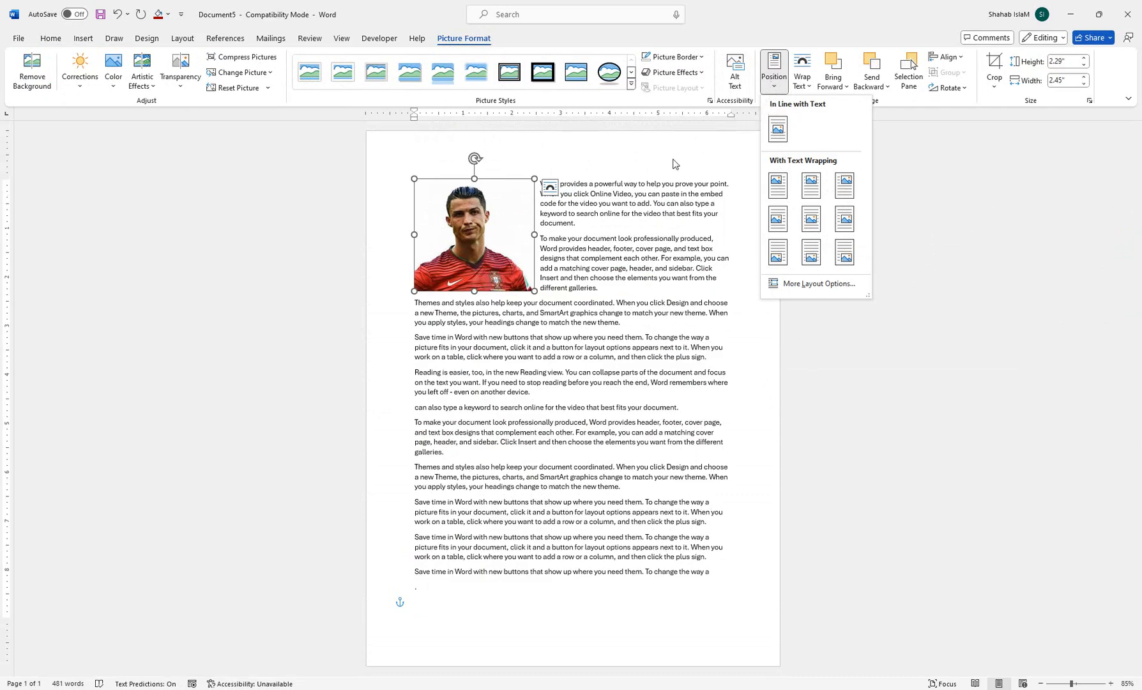
left_click(481, 205)
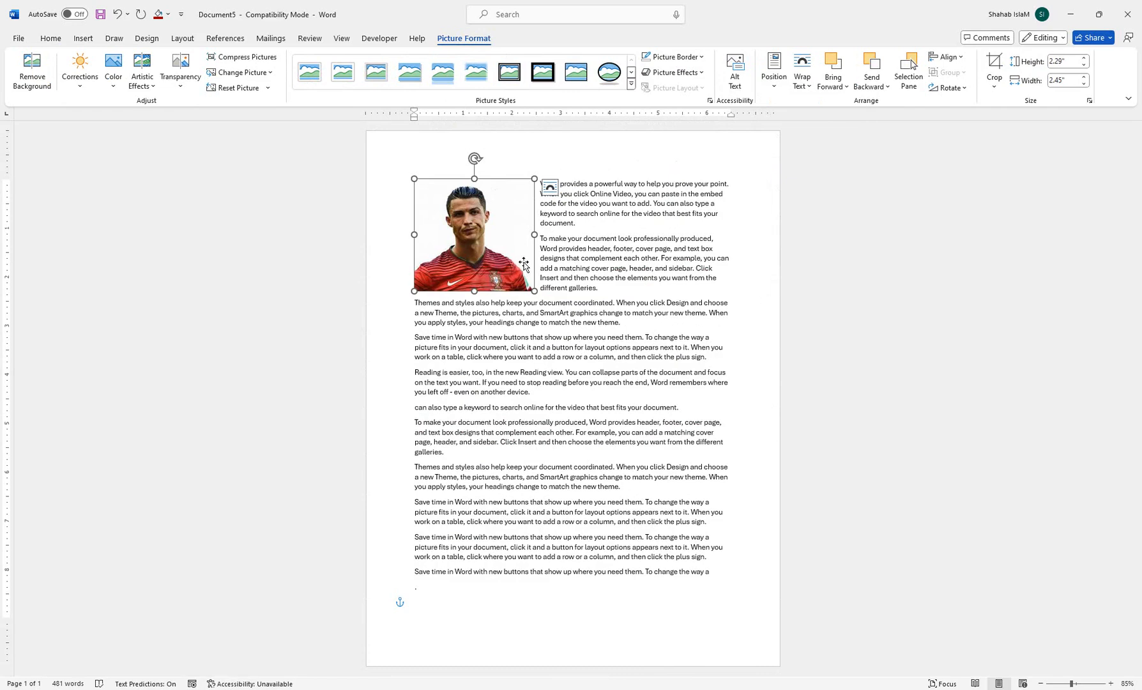
left_click_drag(534, 291, 620, 371)
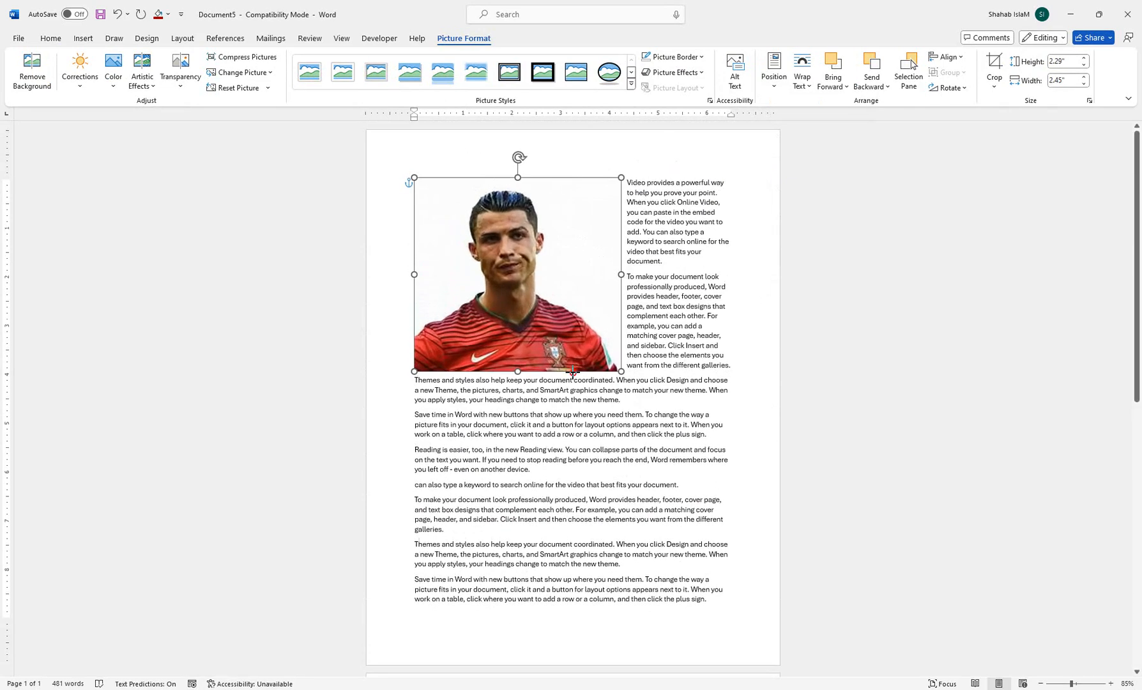
left_click(674, 242)
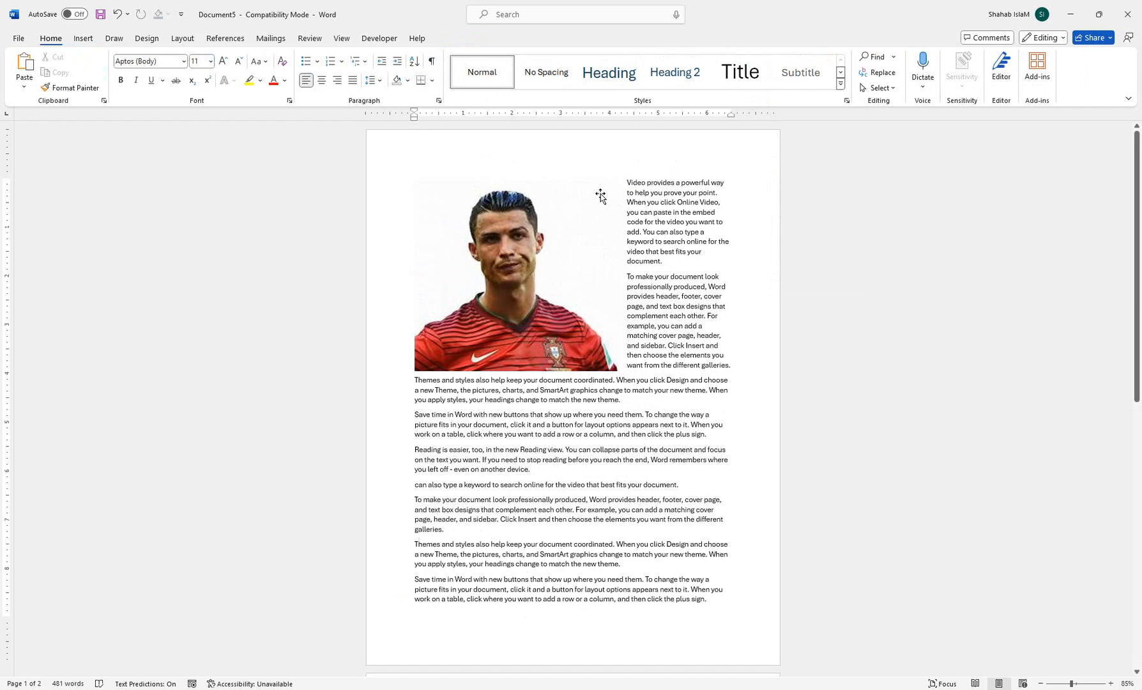
Give the portrait picture a Dark Green, Accent 3, Lighter 60% border with a 6 pt weight
left_click(601, 196)
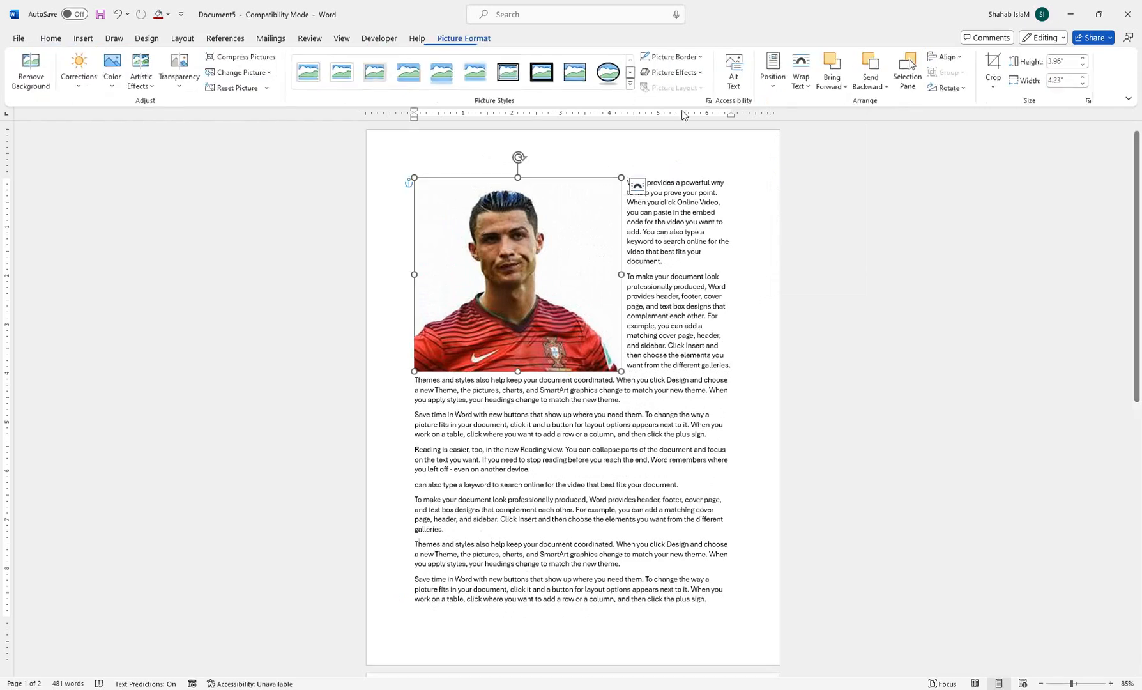
left_click(687, 57)
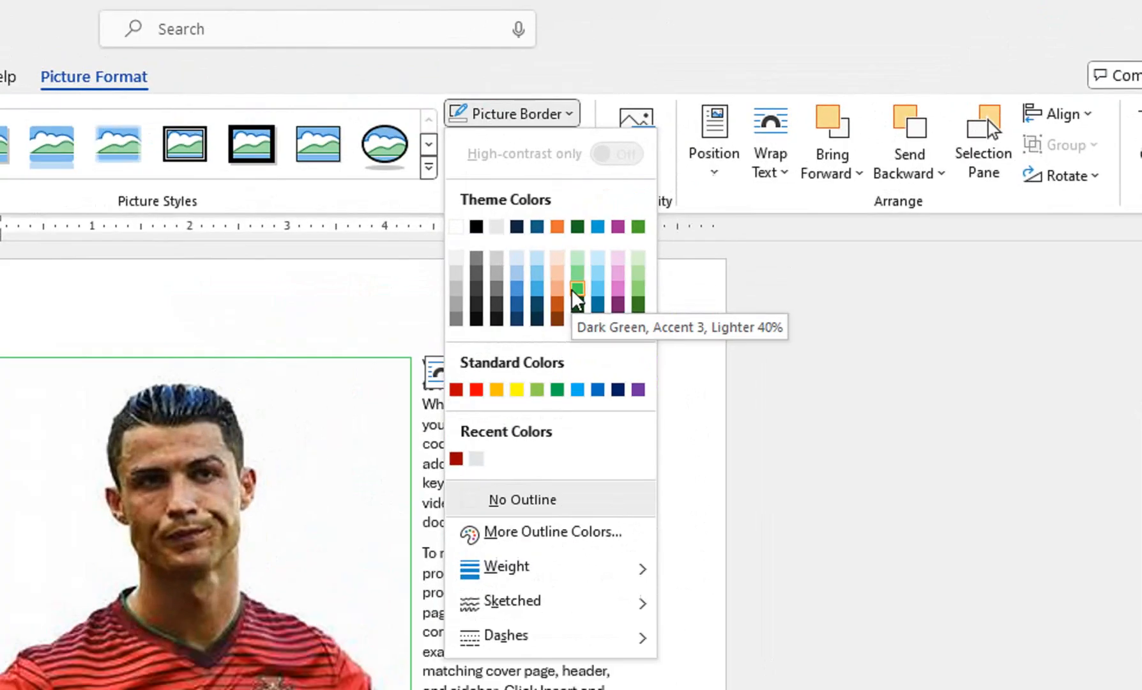
left_click(577, 281)
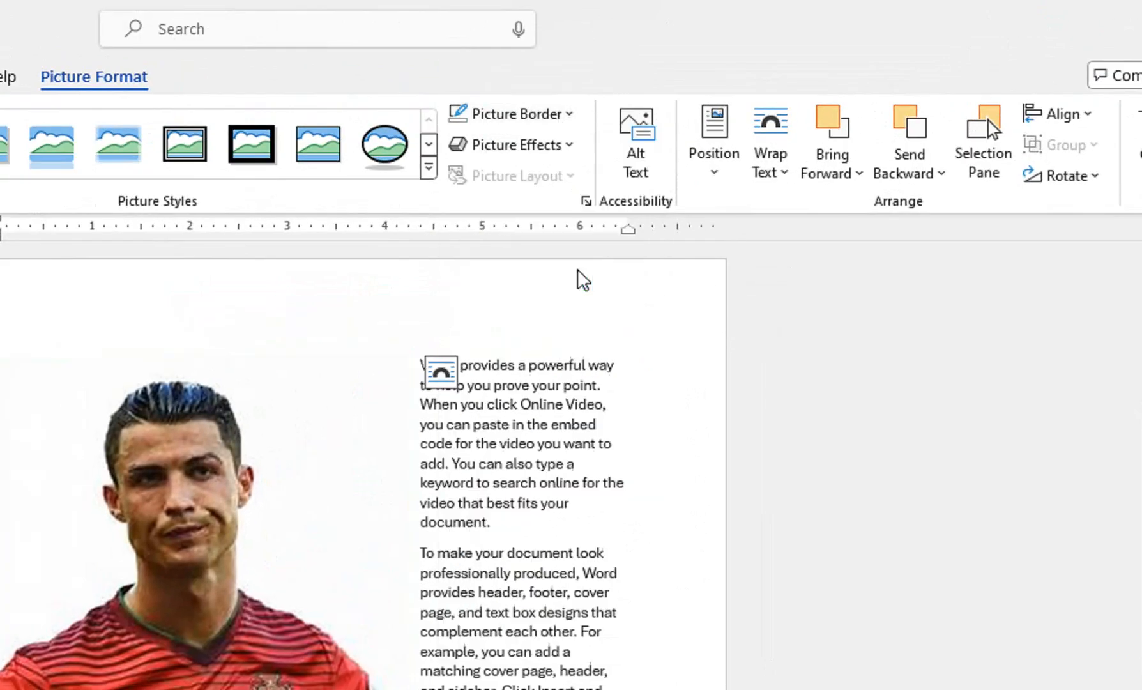
left_click(565, 115)
mouse_move(608, 567)
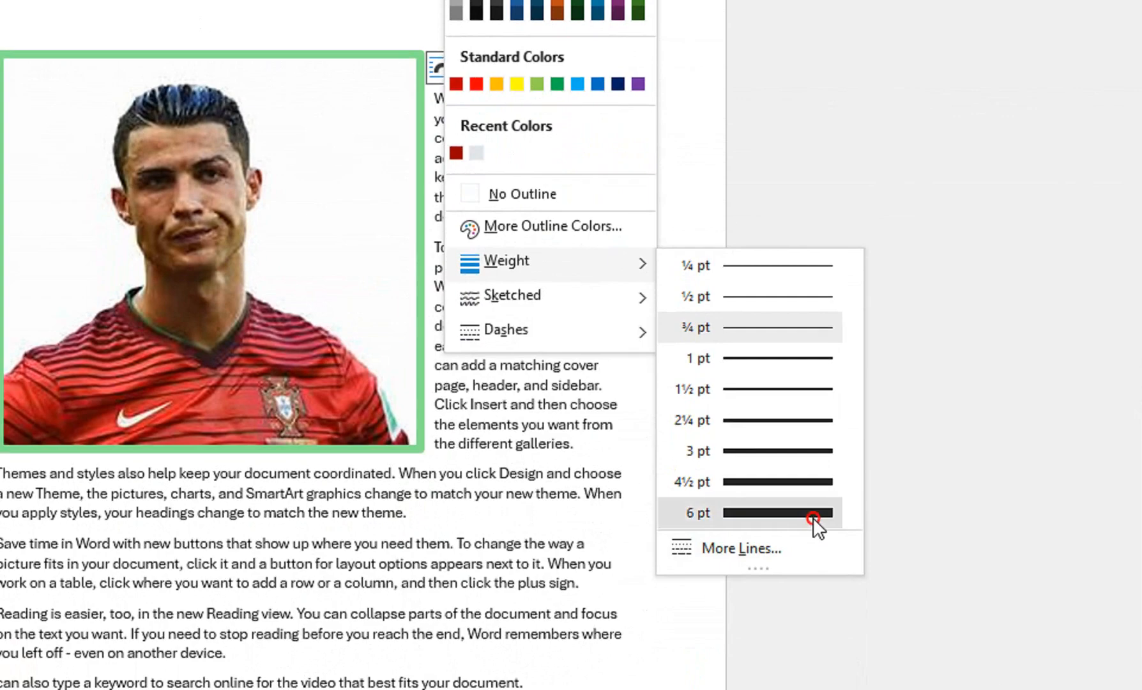
left_click(814, 542)
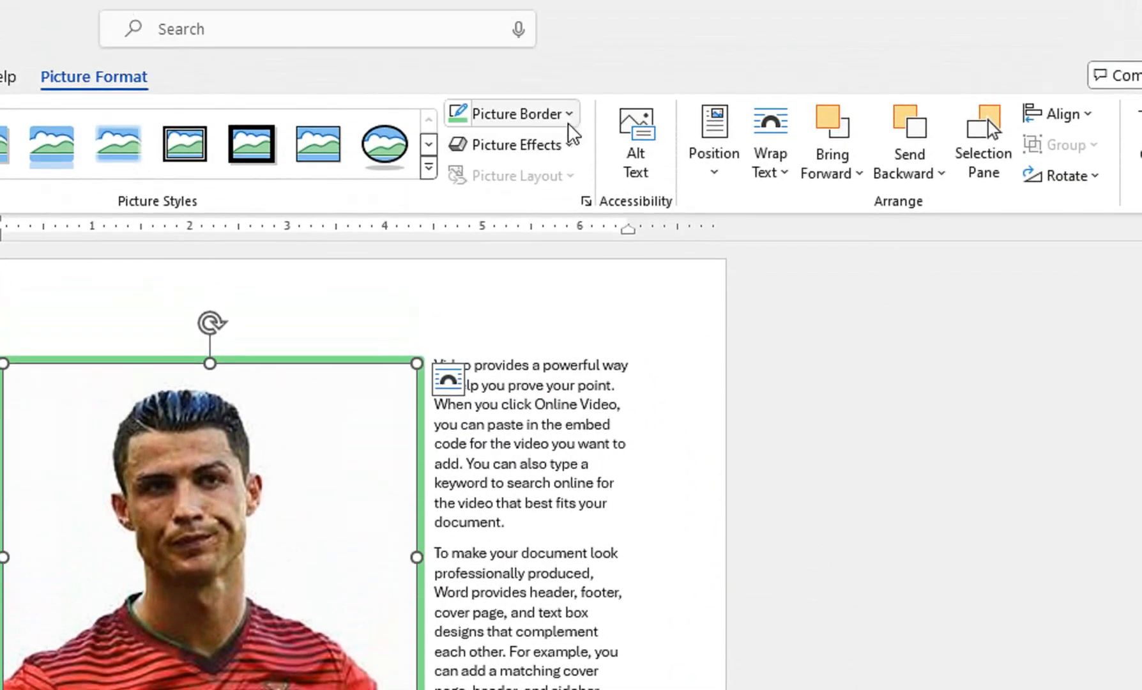
Change the portrait's green border to a dashed line style
left_click(570, 121)
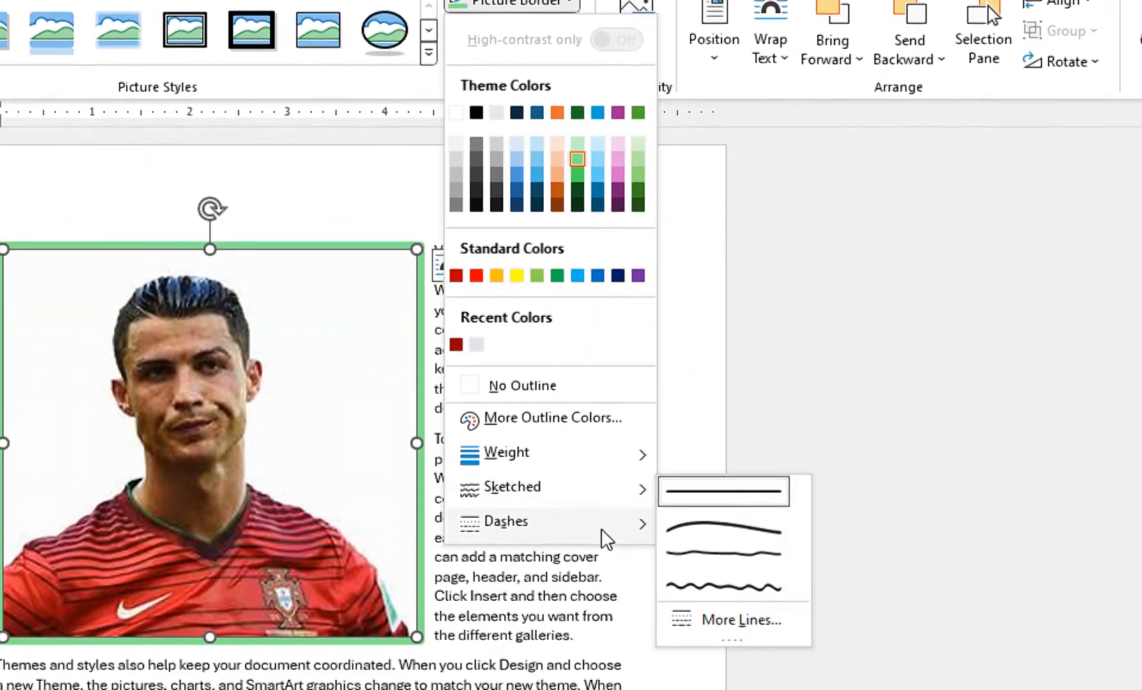
mouse_move(639, 561)
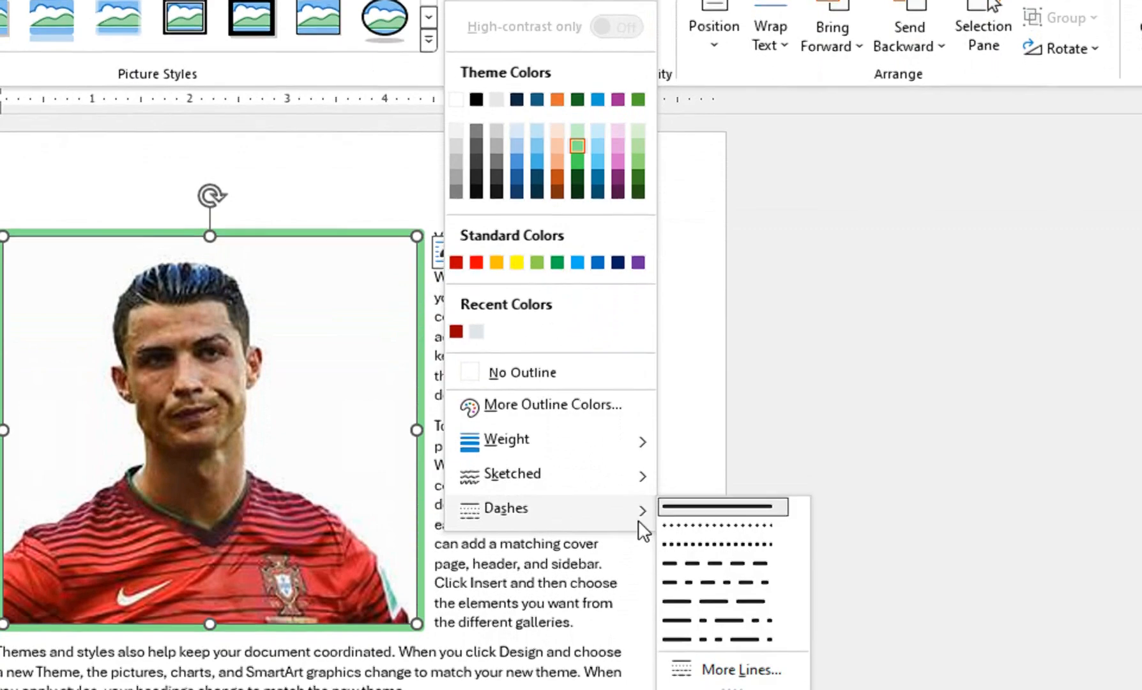
left_click(705, 511)
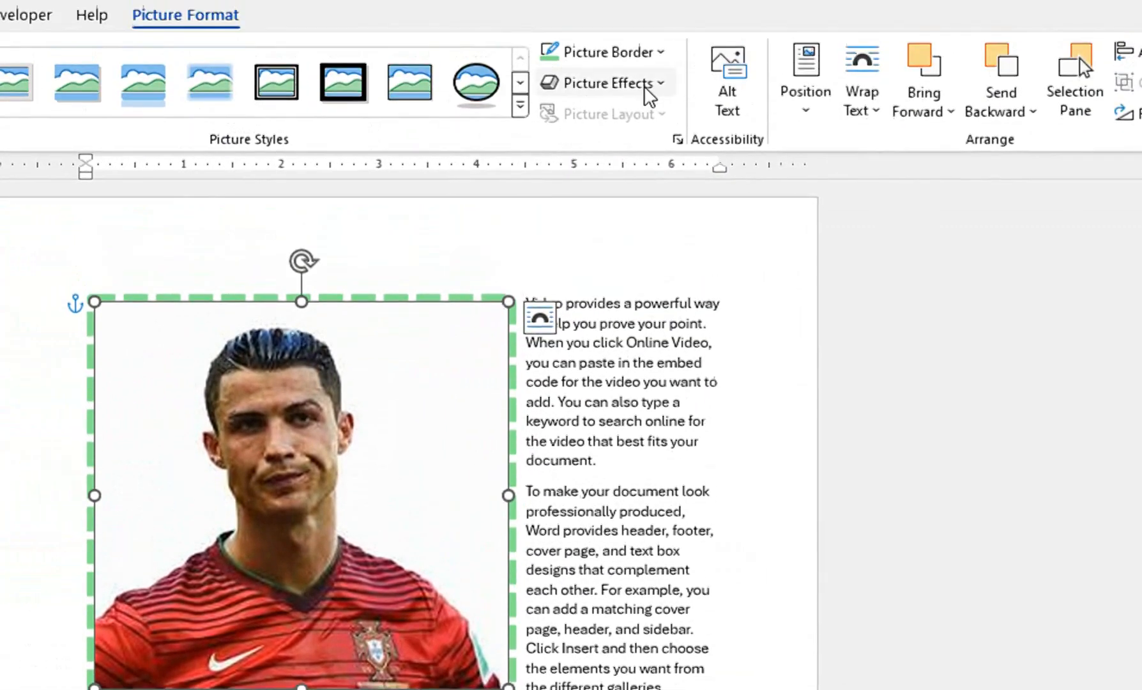
Remove the portrait's border outline and apply the picture style with a rounded black bevelled frame and a reflection
left_click(607, 52)
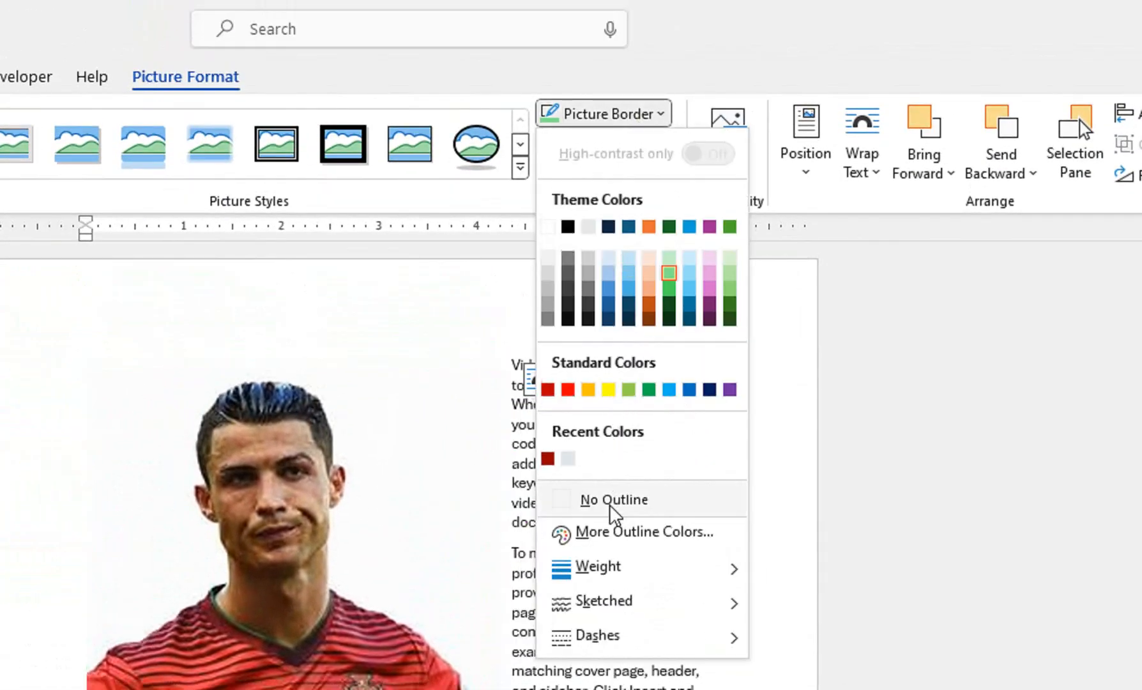
left_click(611, 500)
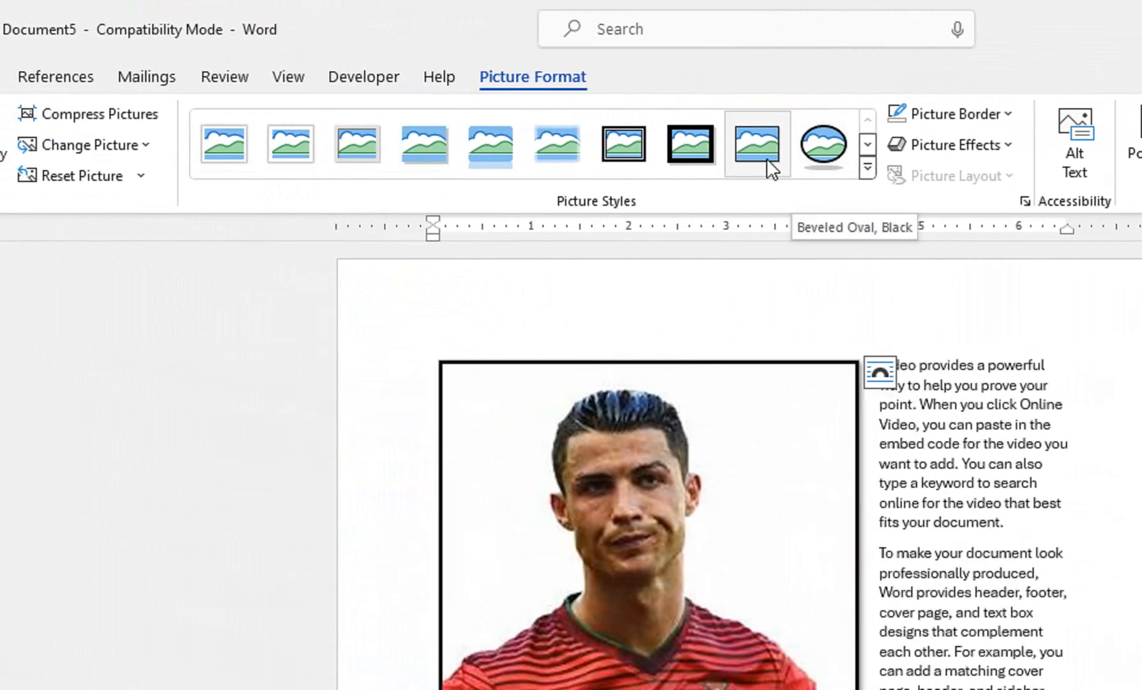
left_click(766, 158)
left_click(864, 166)
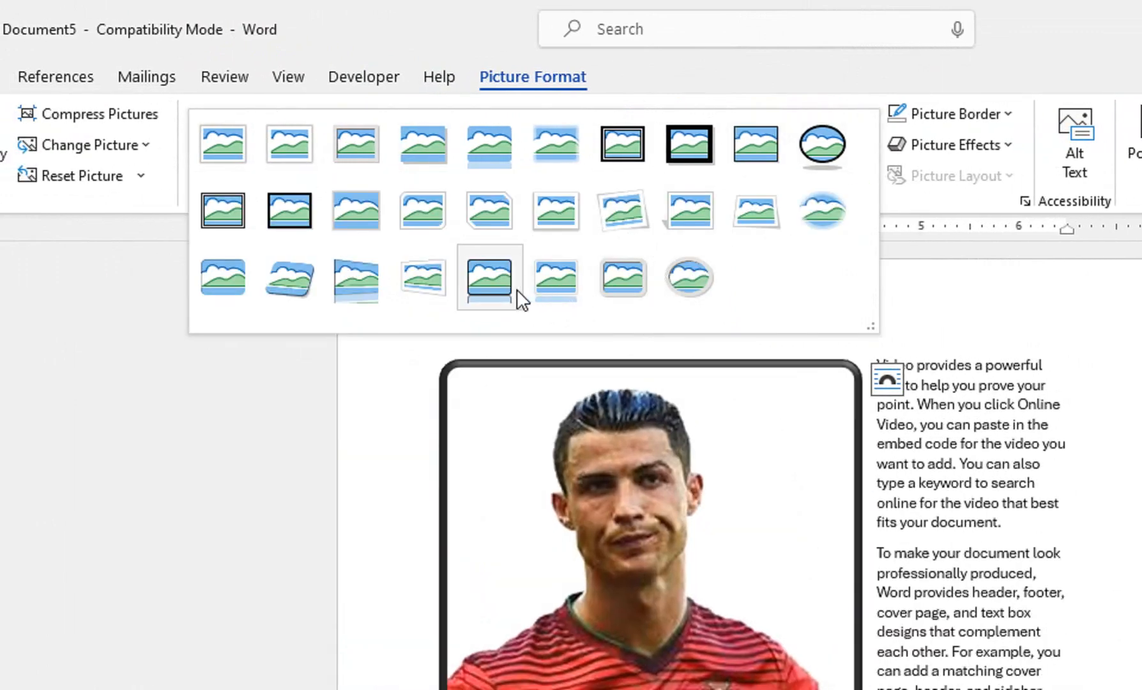
left_click(517, 297)
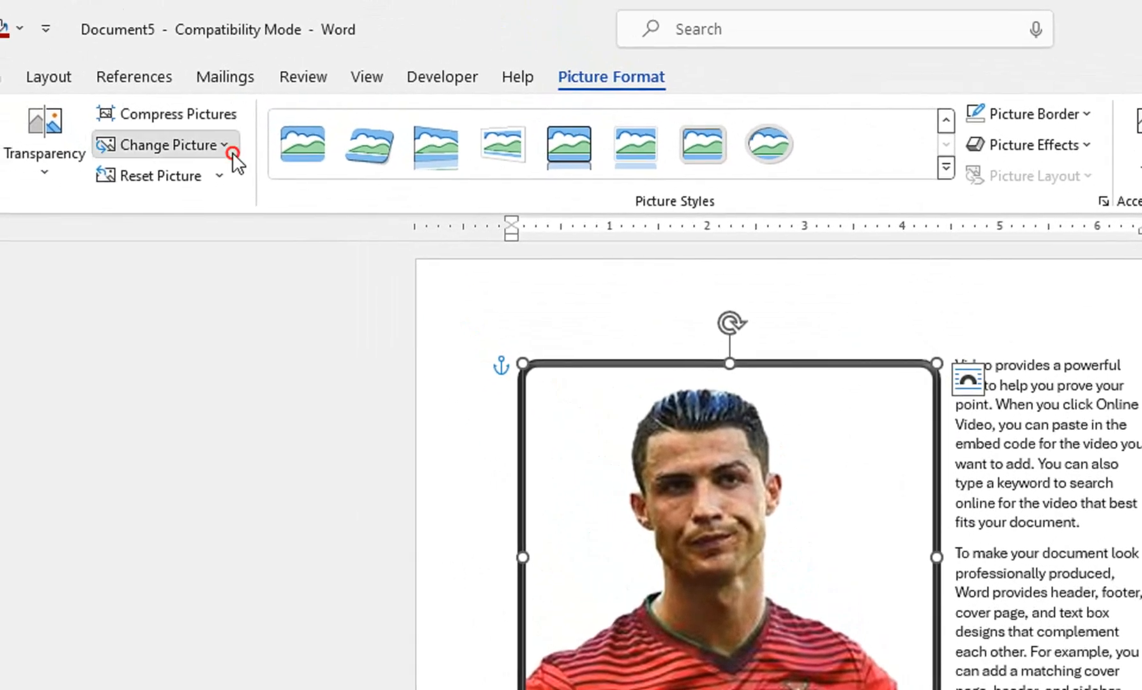
Replace the portrait with login-icon-png-27.png from this device, keeping its size and position
left_click(195, 120)
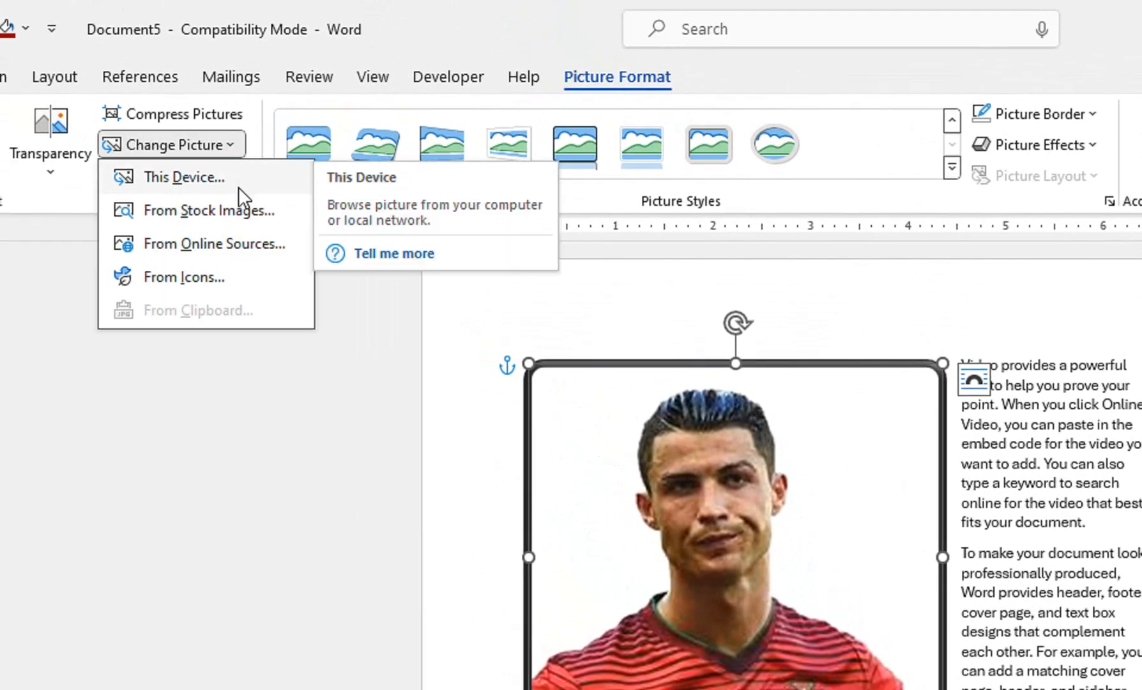
left_click(238, 187)
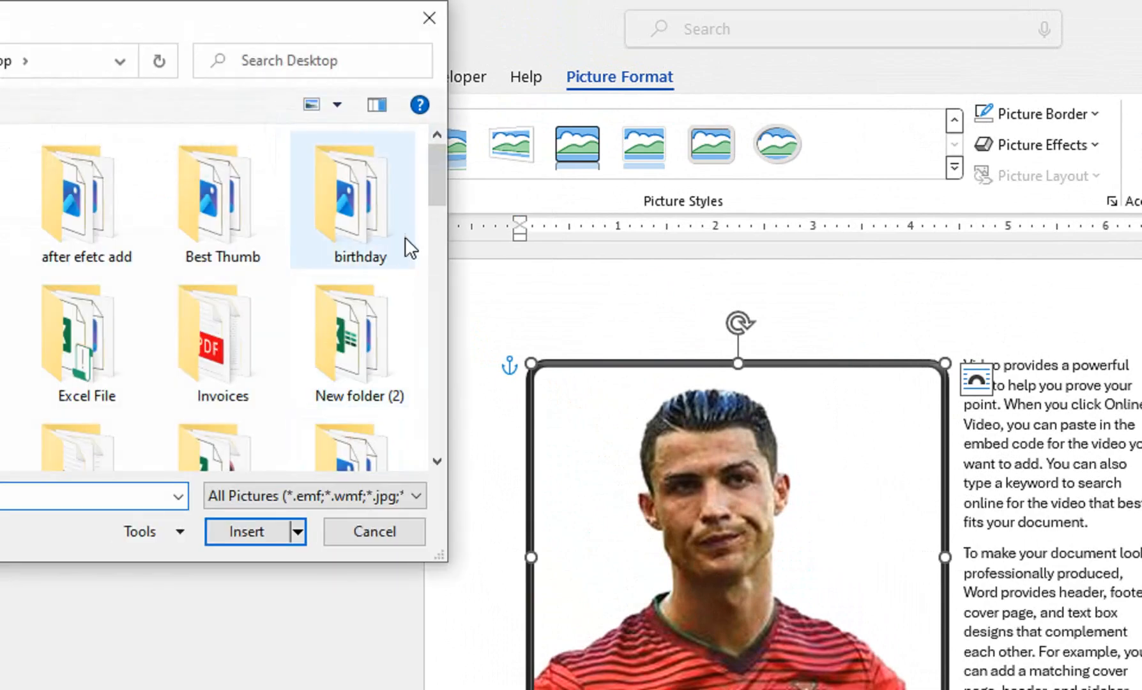
left_click_drag(434, 182, 438, 333)
left_click(263, 394)
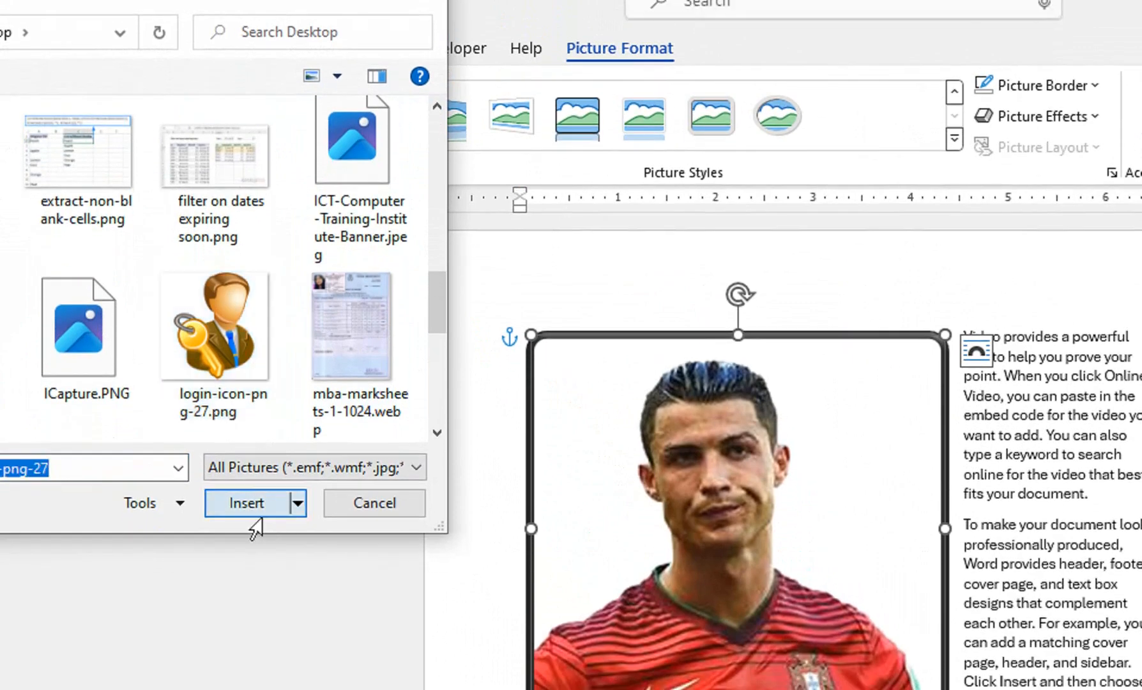
left_click(251, 514)
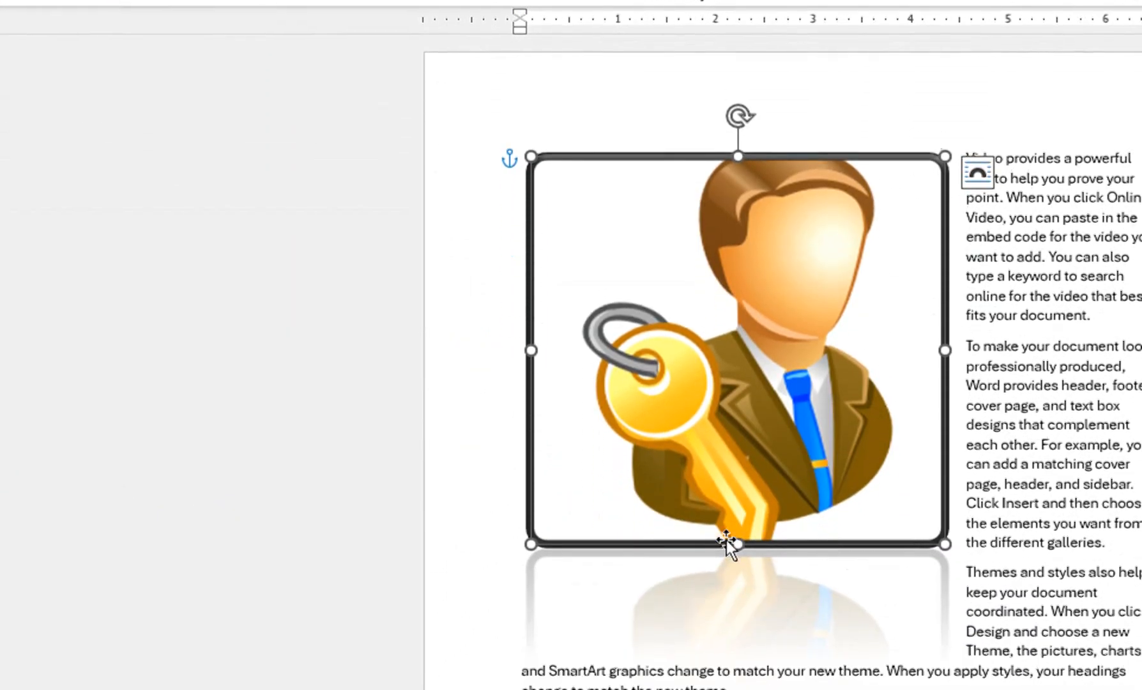
key("ctrl")
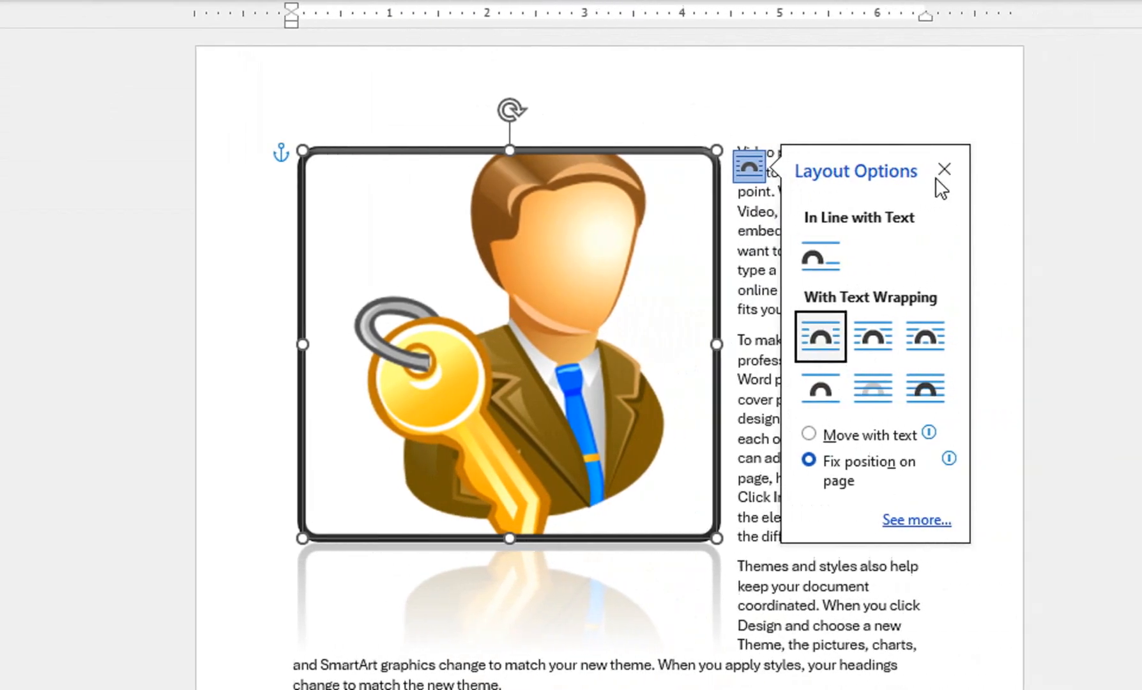
left_click(1088, 171)
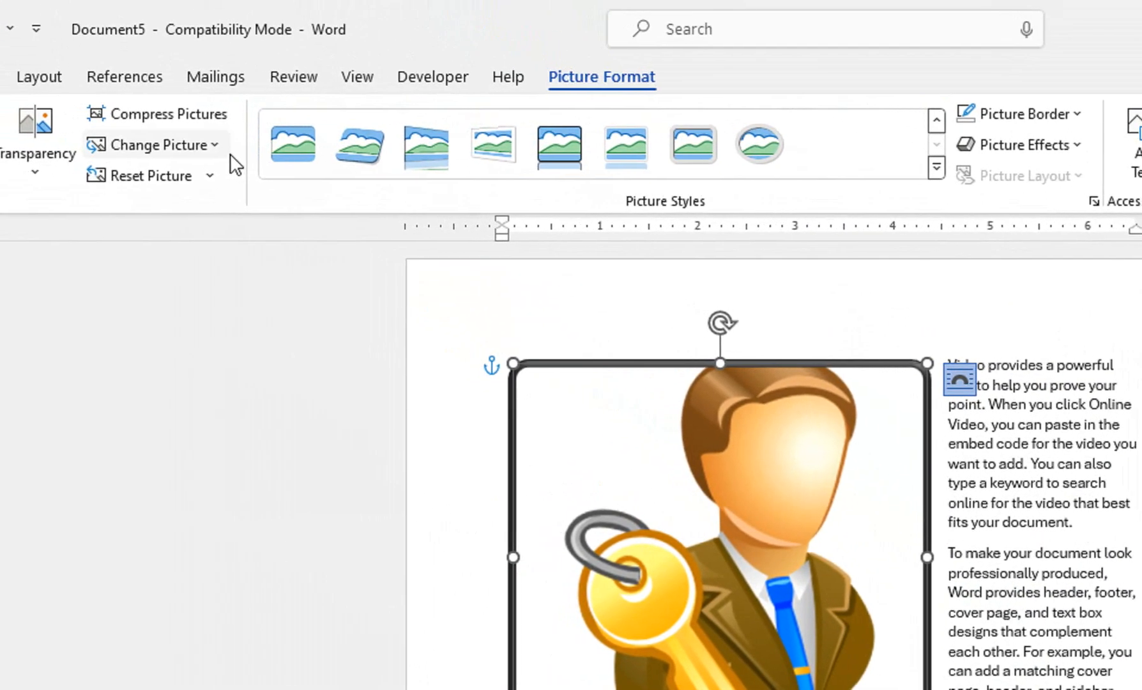
left_click(159, 107)
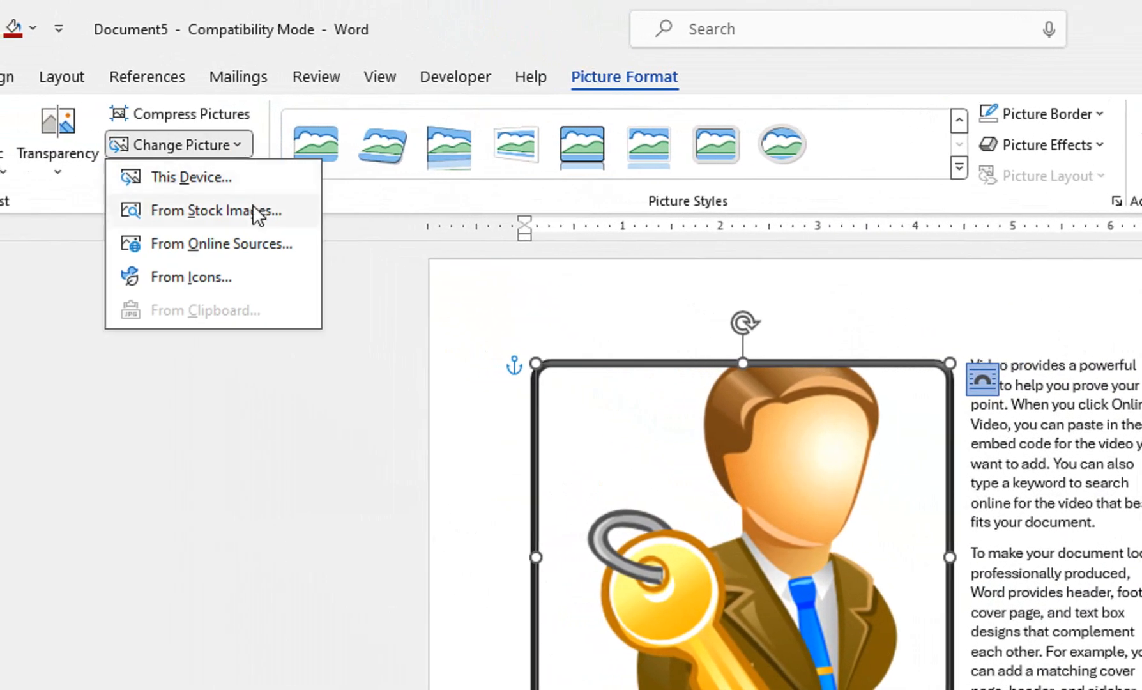
left_click(626, 206)
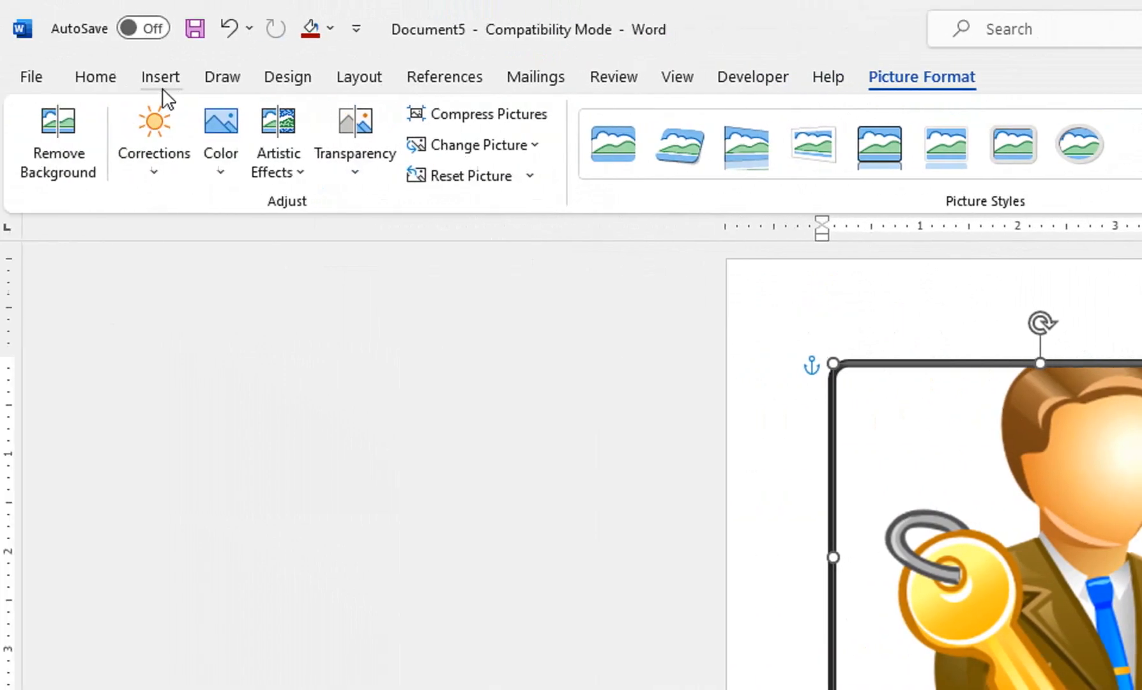
left_click(102, 81)
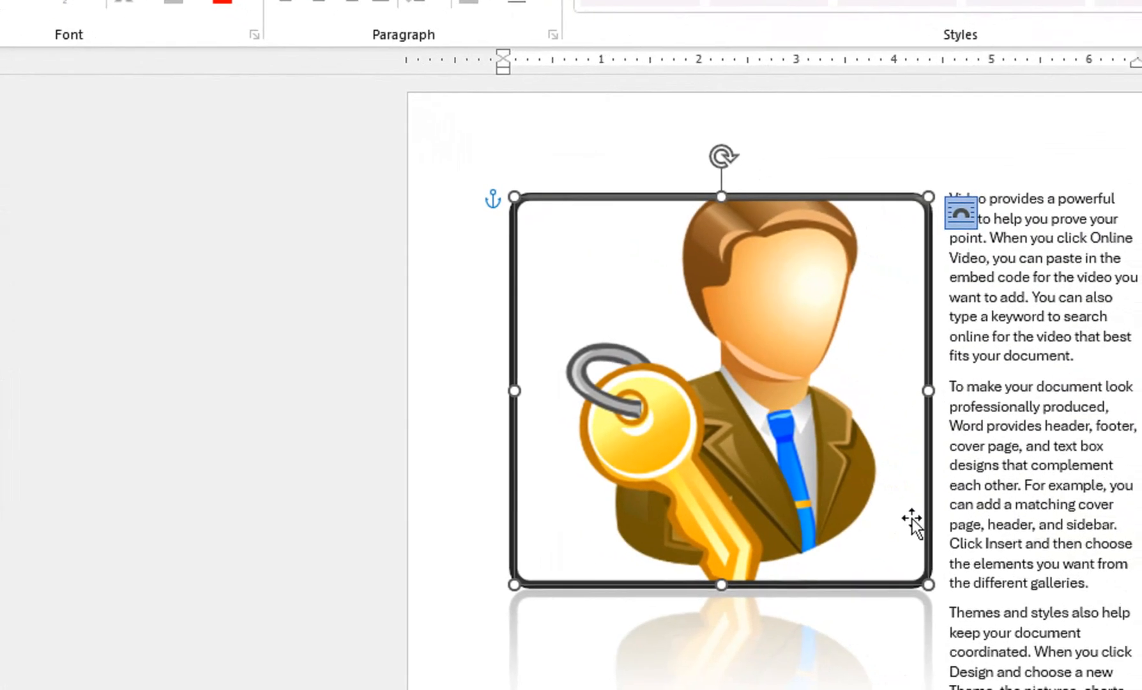
left_click(961, 213)
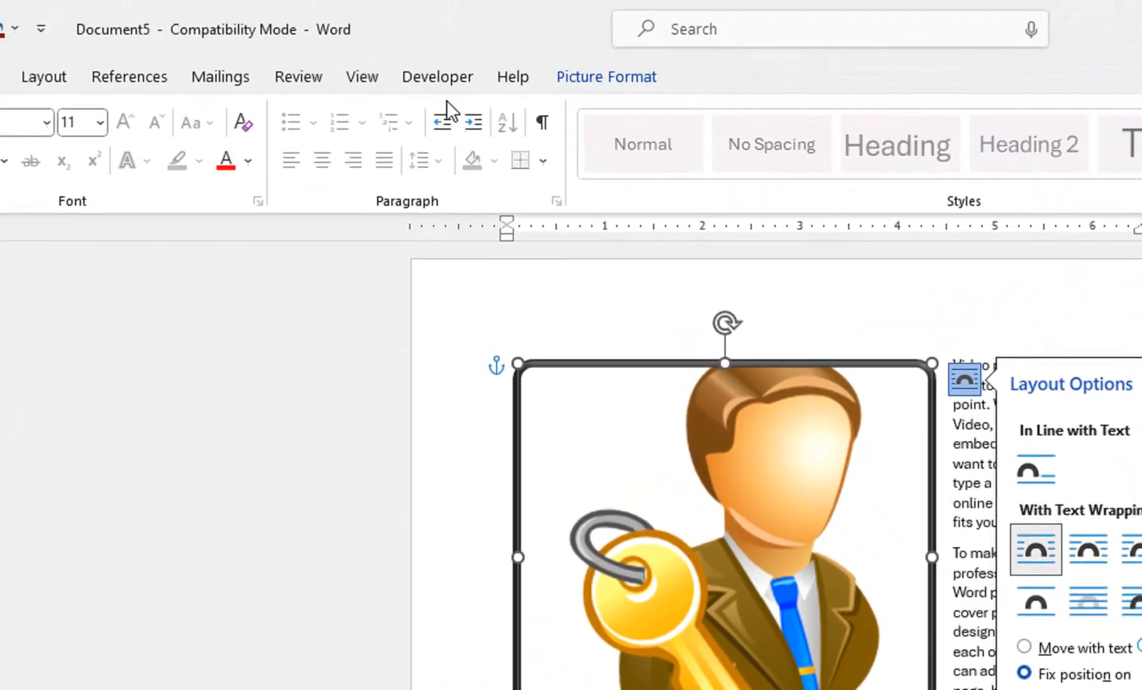
Reset the picture of the man with the key to discard its formatting while keeping its size
left_click(549, 78)
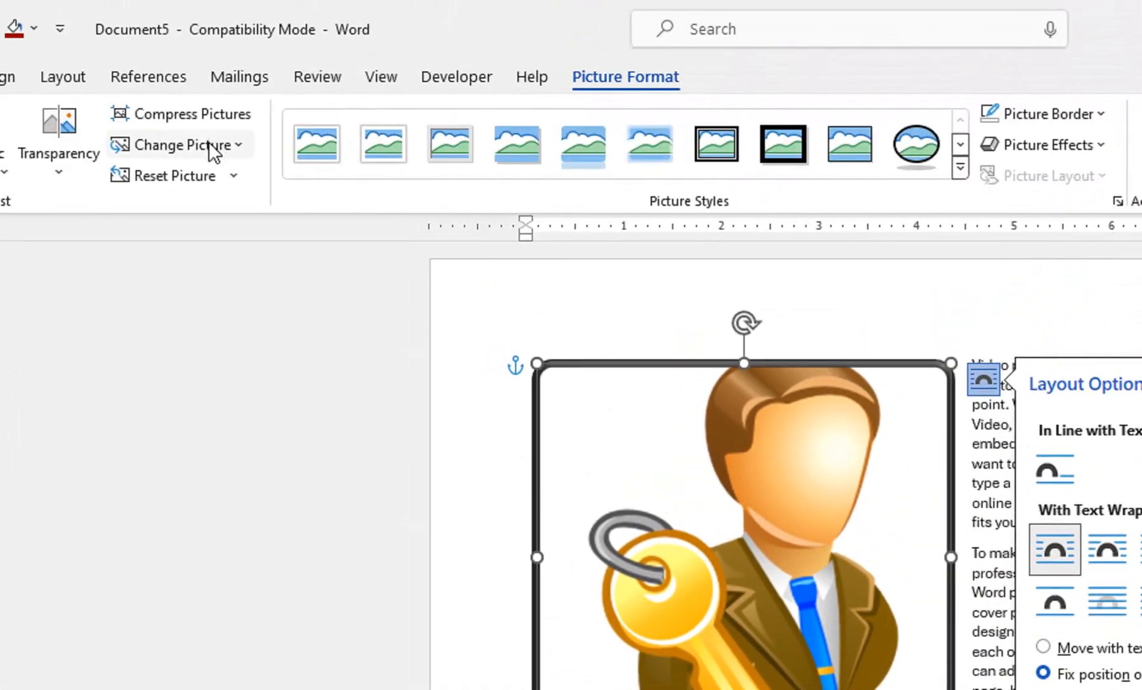
left_click(234, 176)
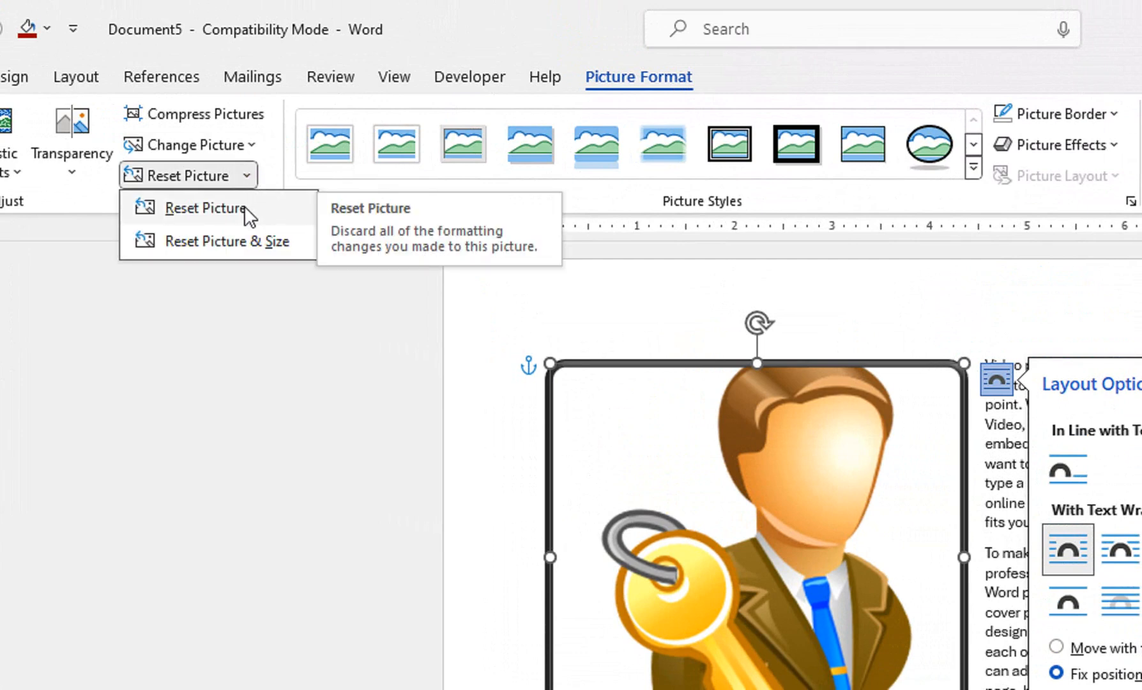
left_click(243, 206)
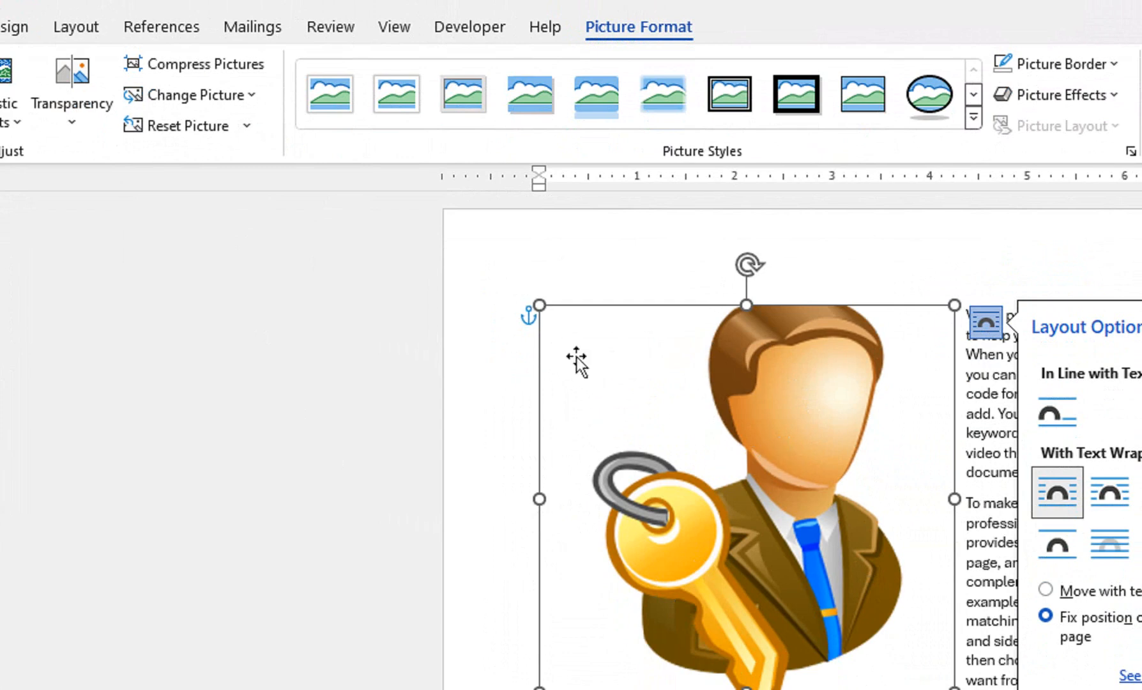
Shrink the picture from its upper-left corner, reset both its formatting and size, and dismiss the layout options
left_click_drag(543, 318, 678, 453)
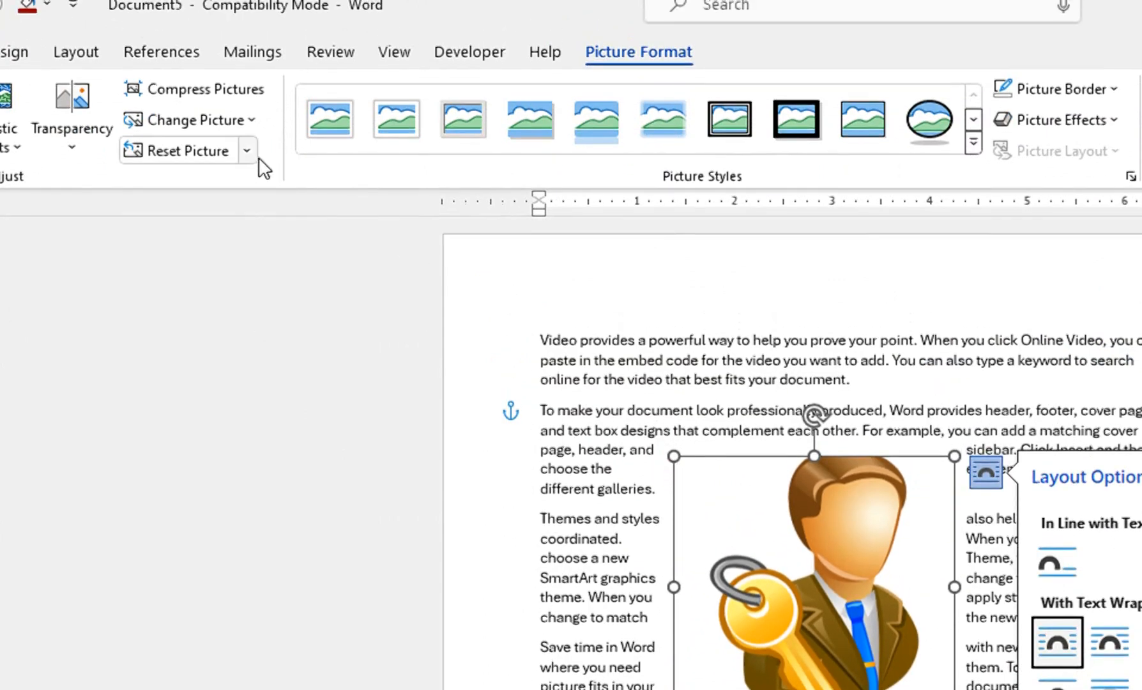
left_click(246, 125)
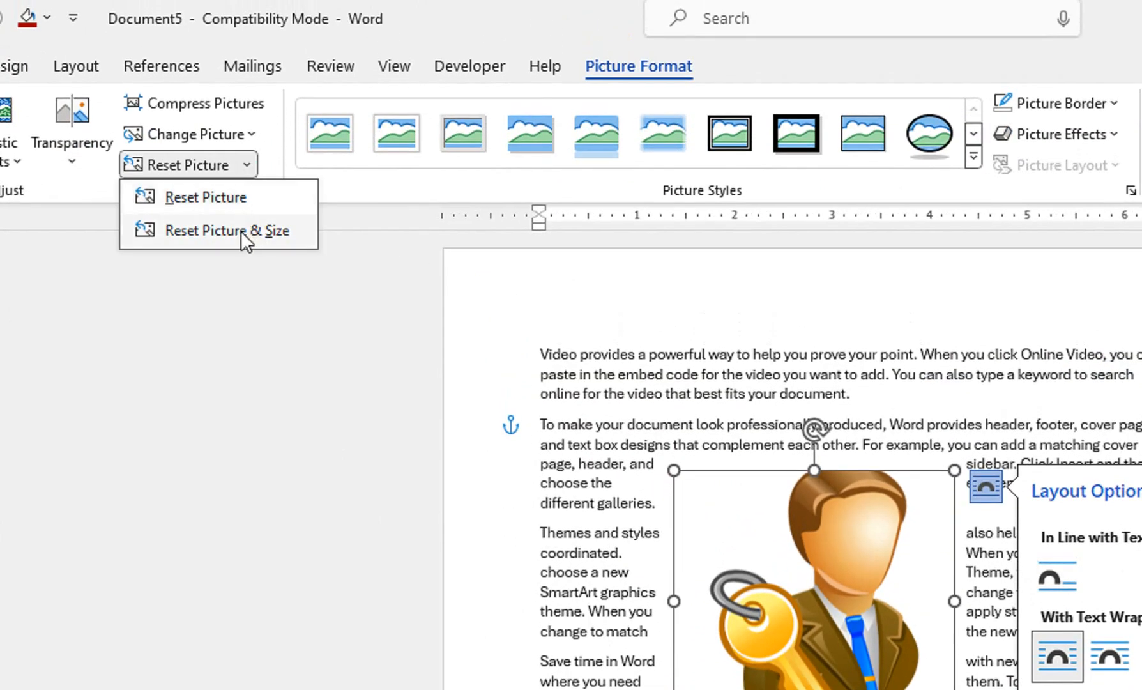
left_click(239, 236)
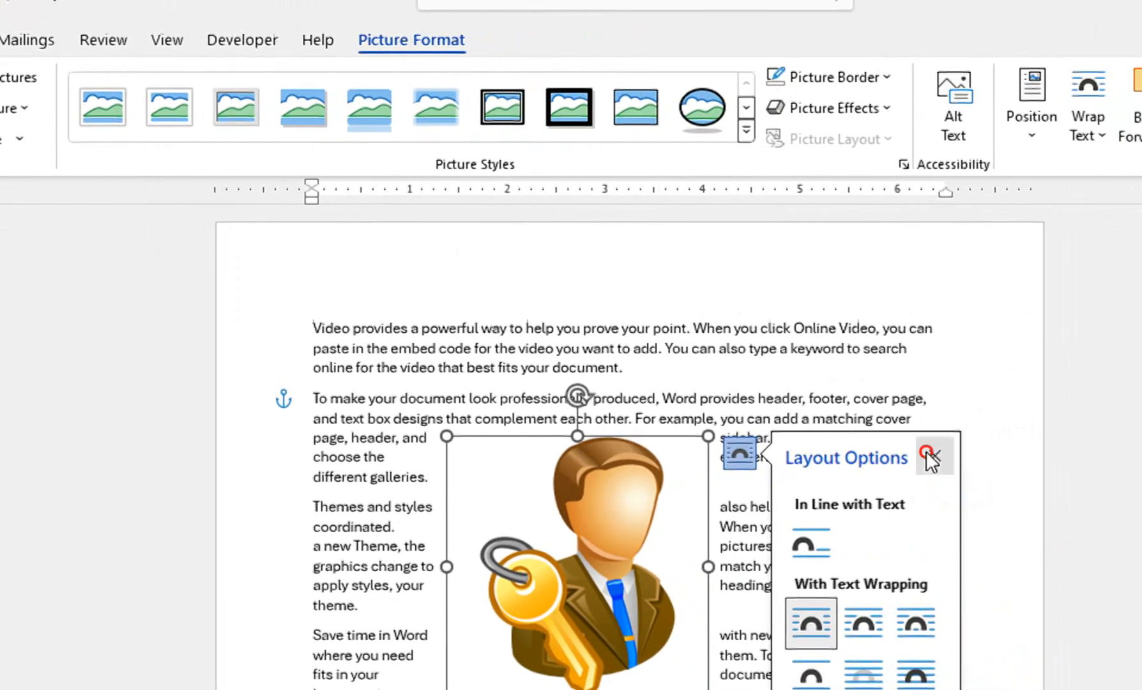
left_click(929, 458)
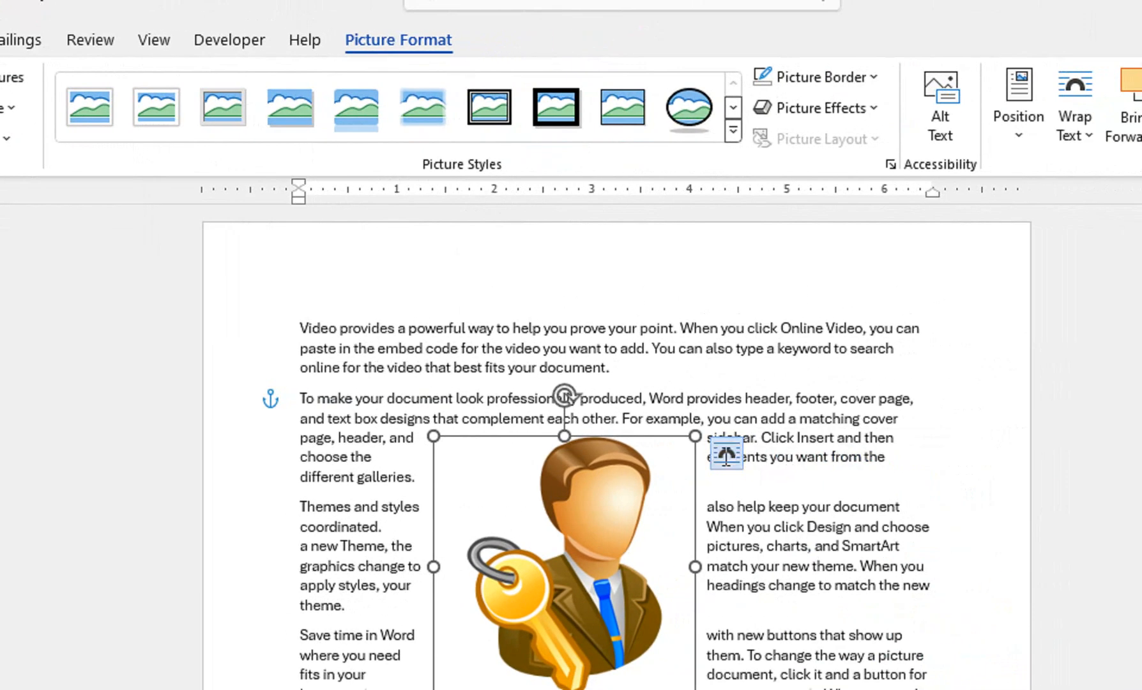
Enlarge the picture from its upper-left corner and reset only its formatting
left_click_drag(451, 434, 359, 351)
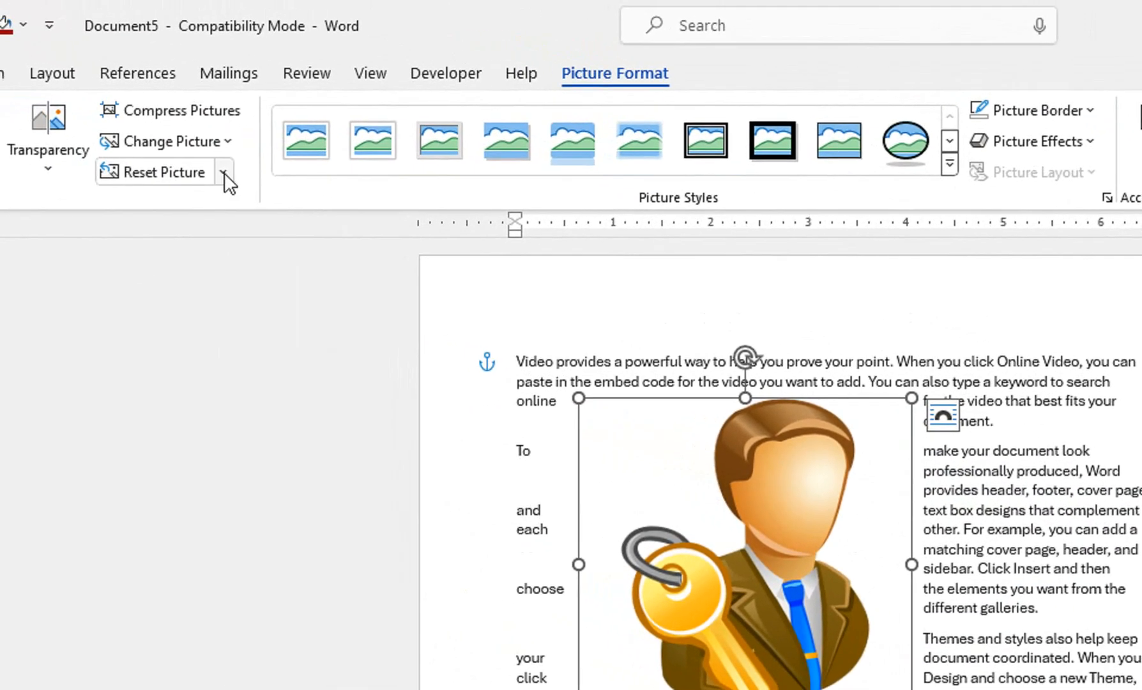
left_click(7, 139)
left_click(238, 204)
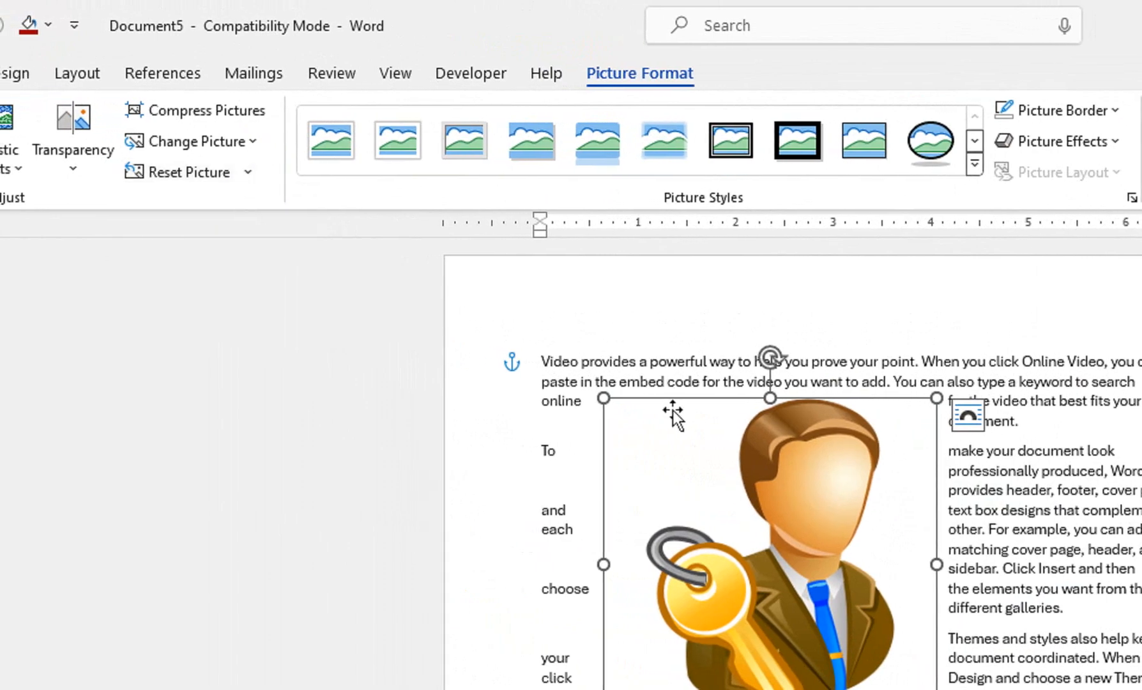
Remove the picture of the man with the key and insert th (1).jfif from the Desktop at the start of the document
right_click(674, 411)
left_click(728, 469)
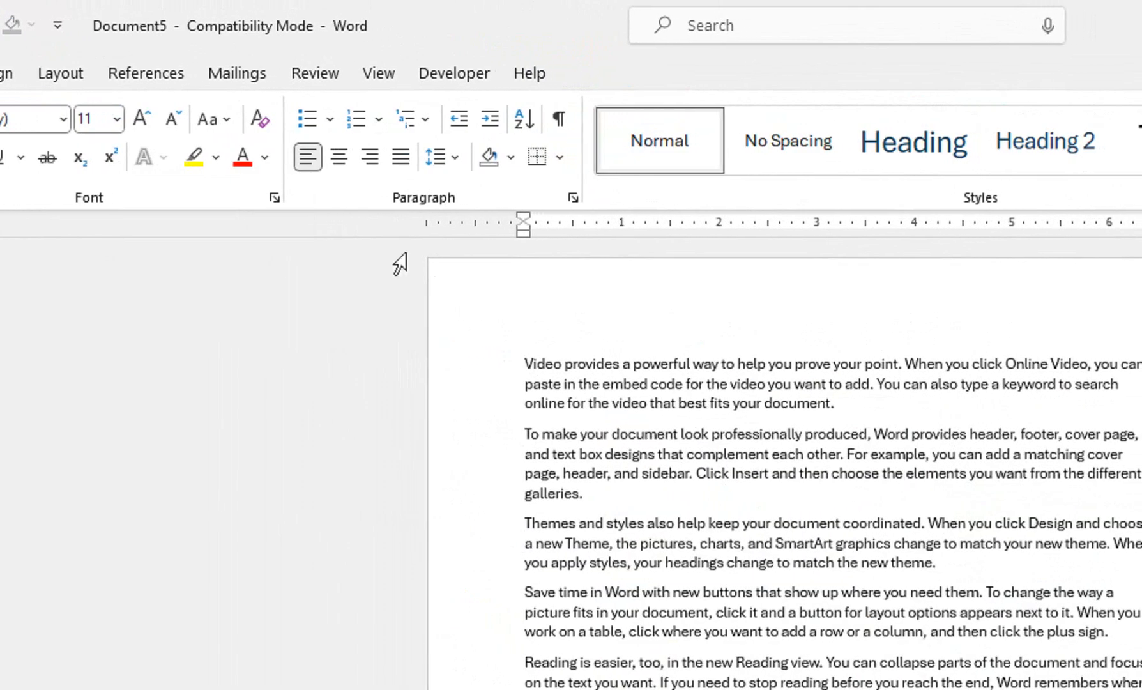
left_click(95, 75)
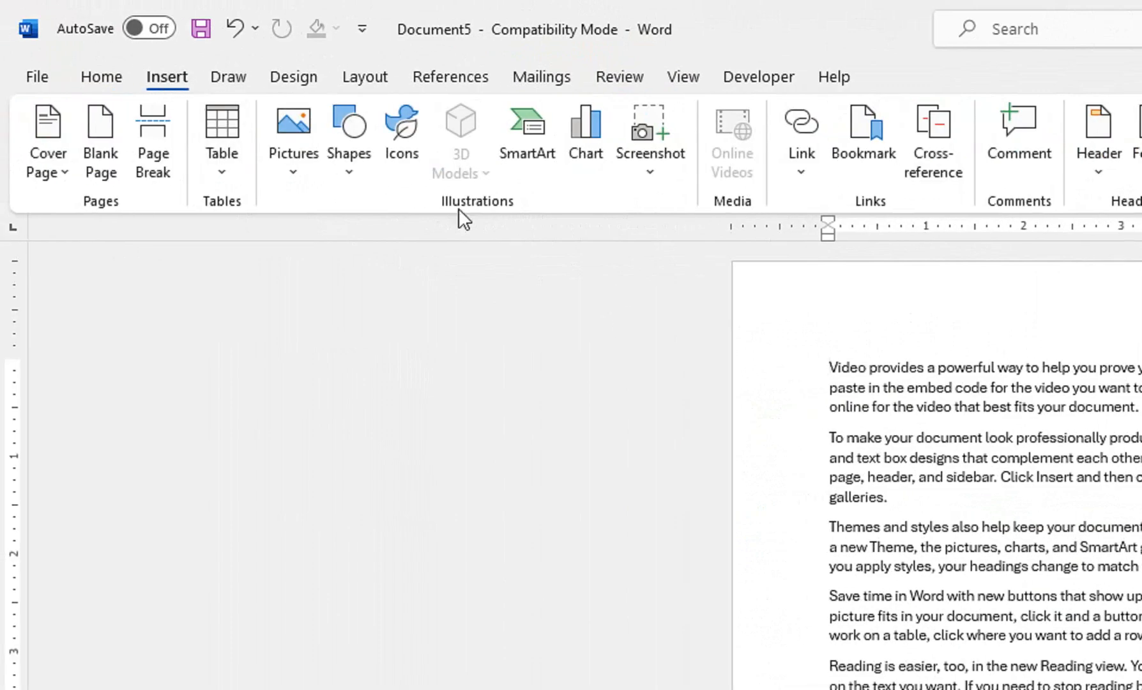
left_click(290, 167)
left_click(353, 241)
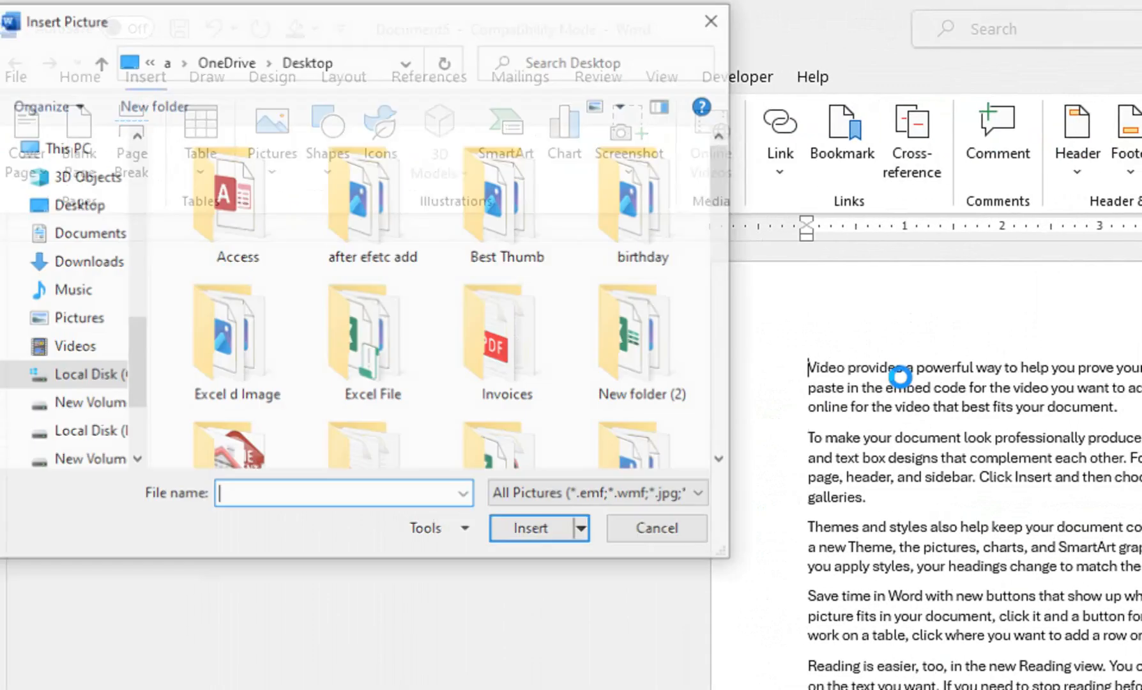
left_click_drag(730, 220, 714, 390)
left_click(539, 396)
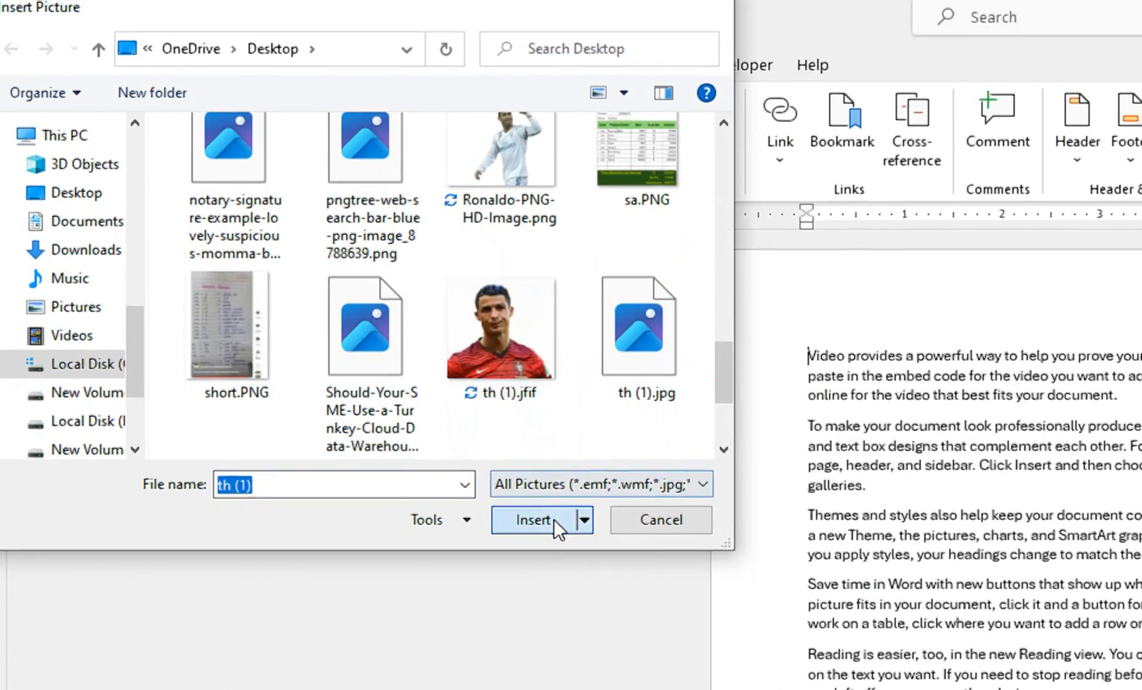
left_click(548, 532)
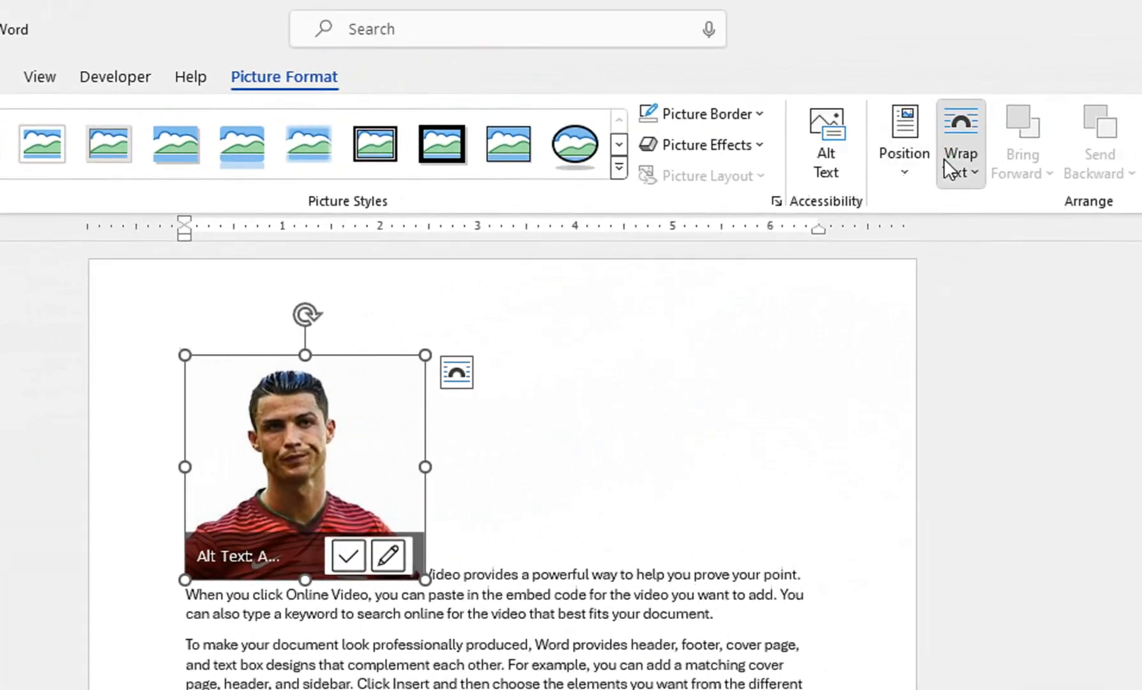
Set the portrait's text wrapping to Top and Bottom and move the picture down beneath the second line of the third paragraph
left_click(1115, 121)
left_click(1141, 307)
left_click_drag(488, 440, 586, 689)
left_click_drag(332, 606, 448, 559)
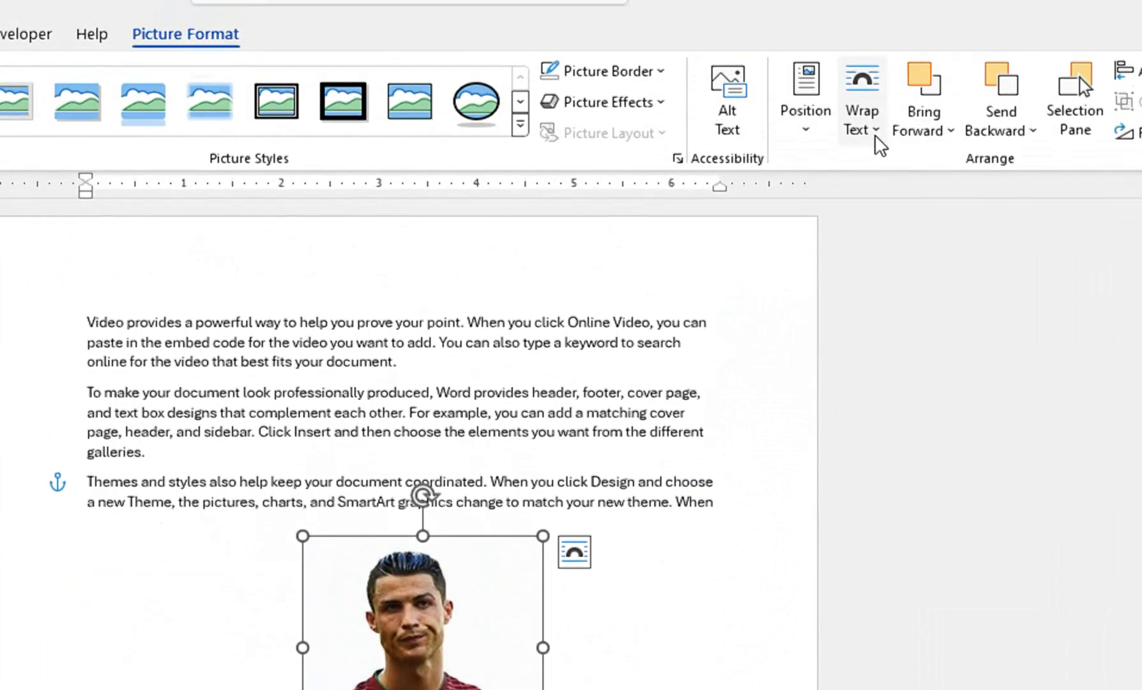
Set the portrait's text wrapping to Through, and enlarge and recentre it at about 4.19 inches high by 4.48 inches wide
left_click(875, 134)
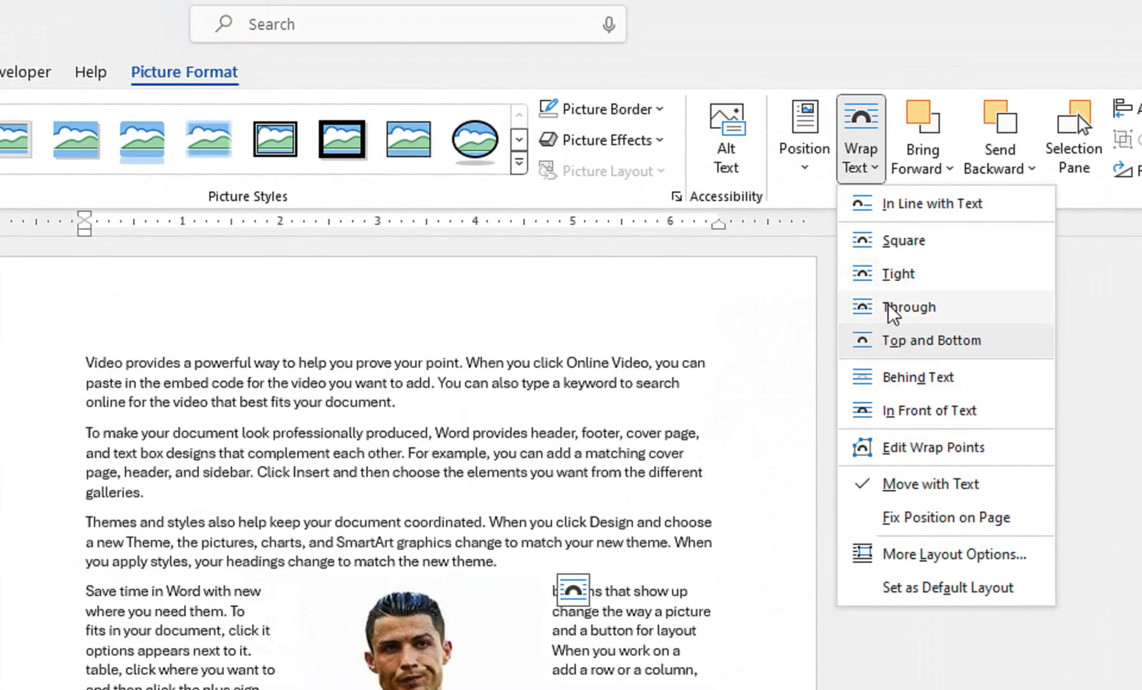
left_click(907, 307)
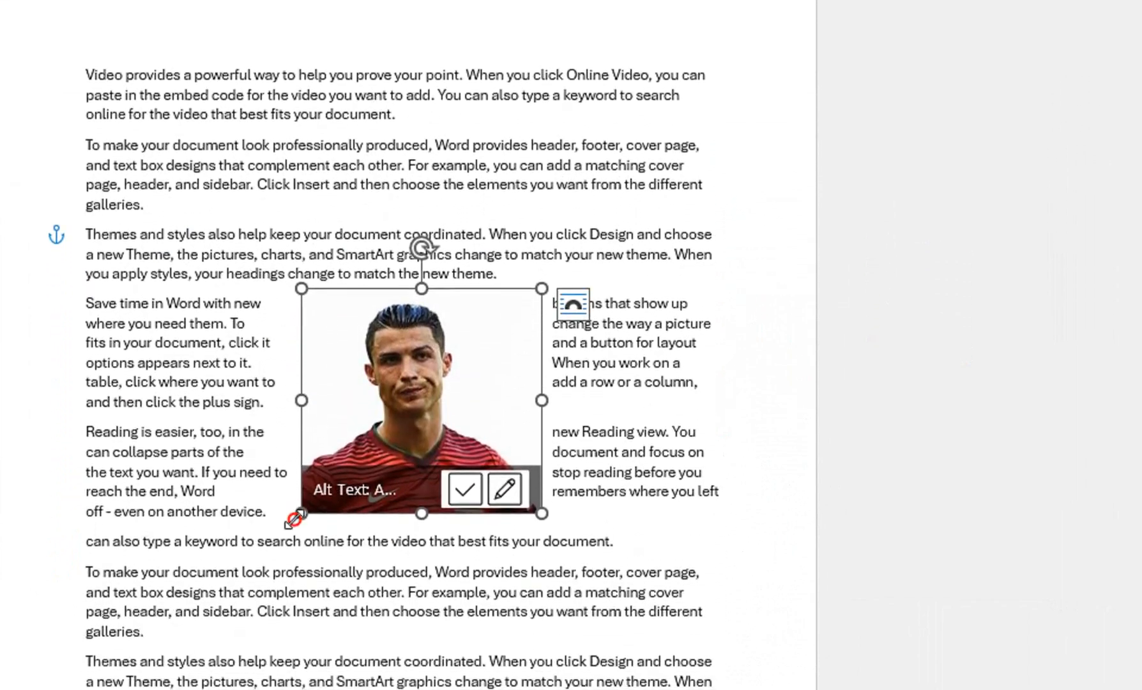
left_click_drag(295, 519, 192, 689)
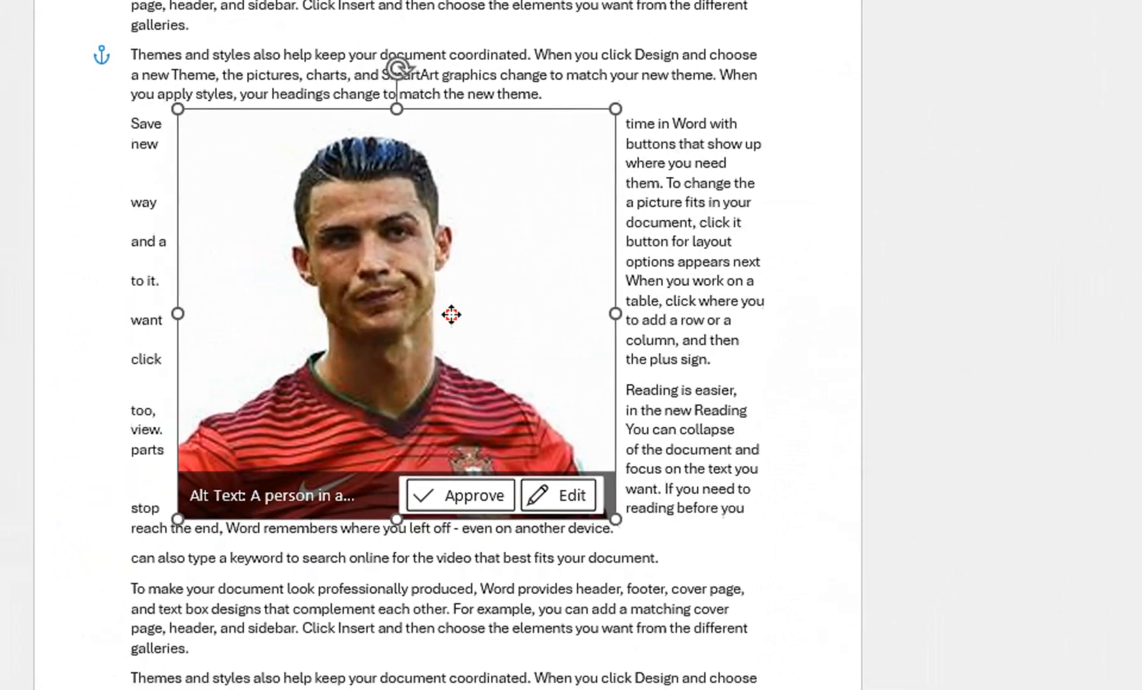
left_click_drag(451, 314, 521, 313)
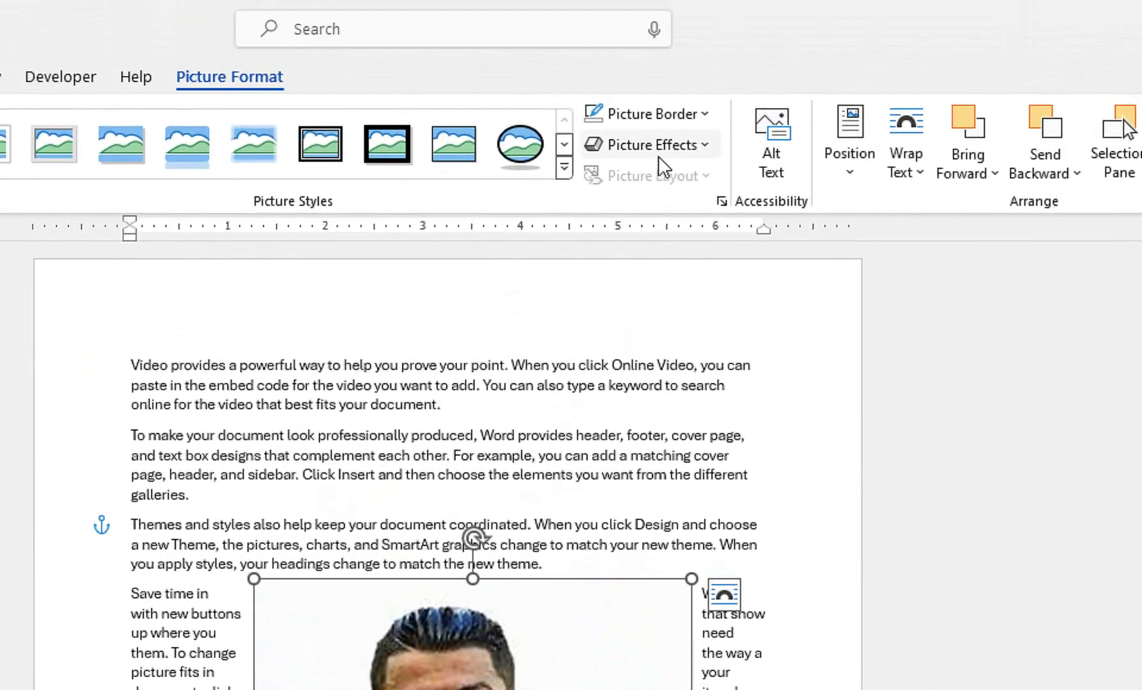
Examine the picture effect categories available for the portrait, including Glow and the Soft Edges variations
left_click(657, 153)
mouse_move(665, 189)
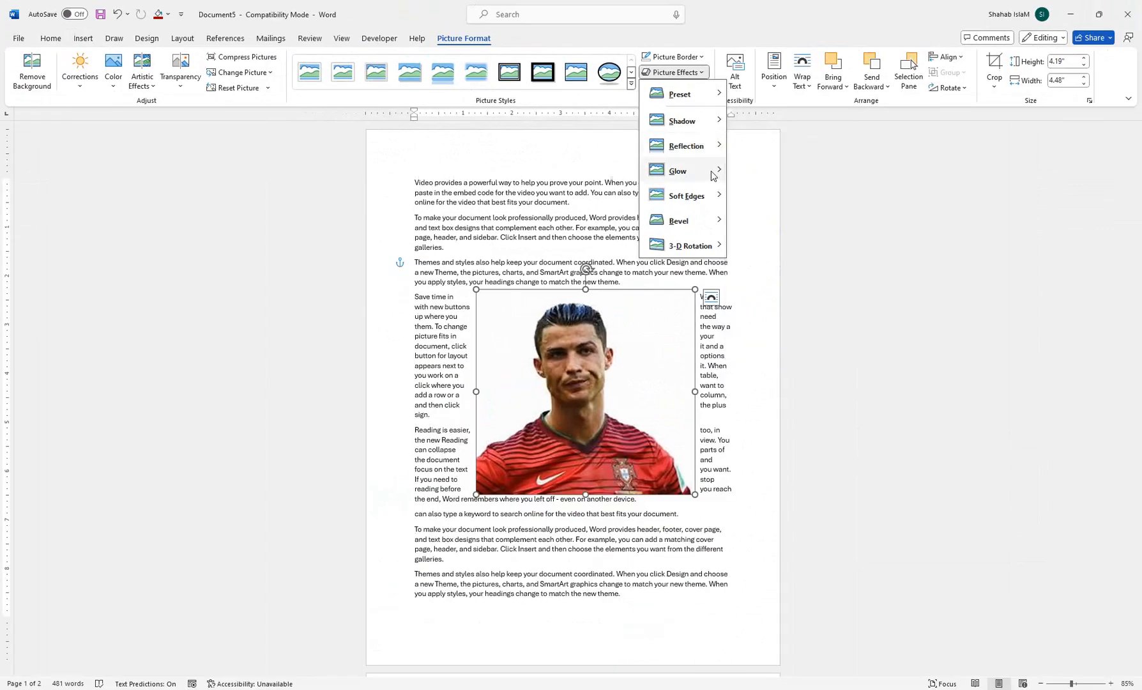
mouse_move(713, 175)
mouse_move(713, 202)
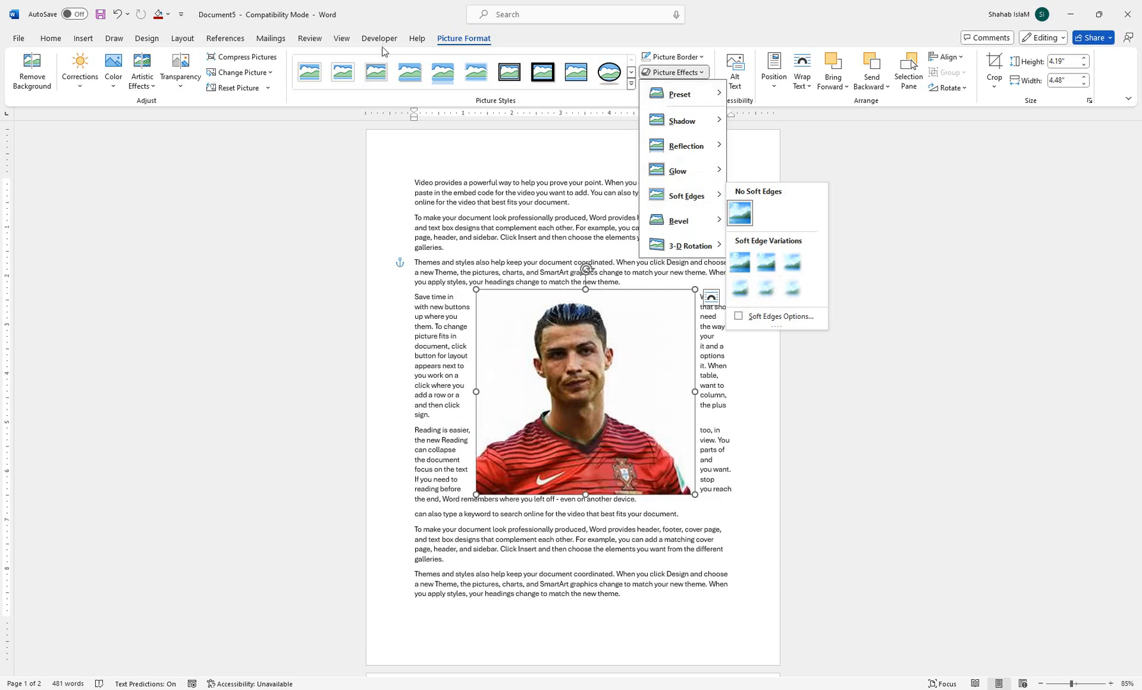
Make the portrait's white background transparent with Set Transparent Color
left_click(119, 79)
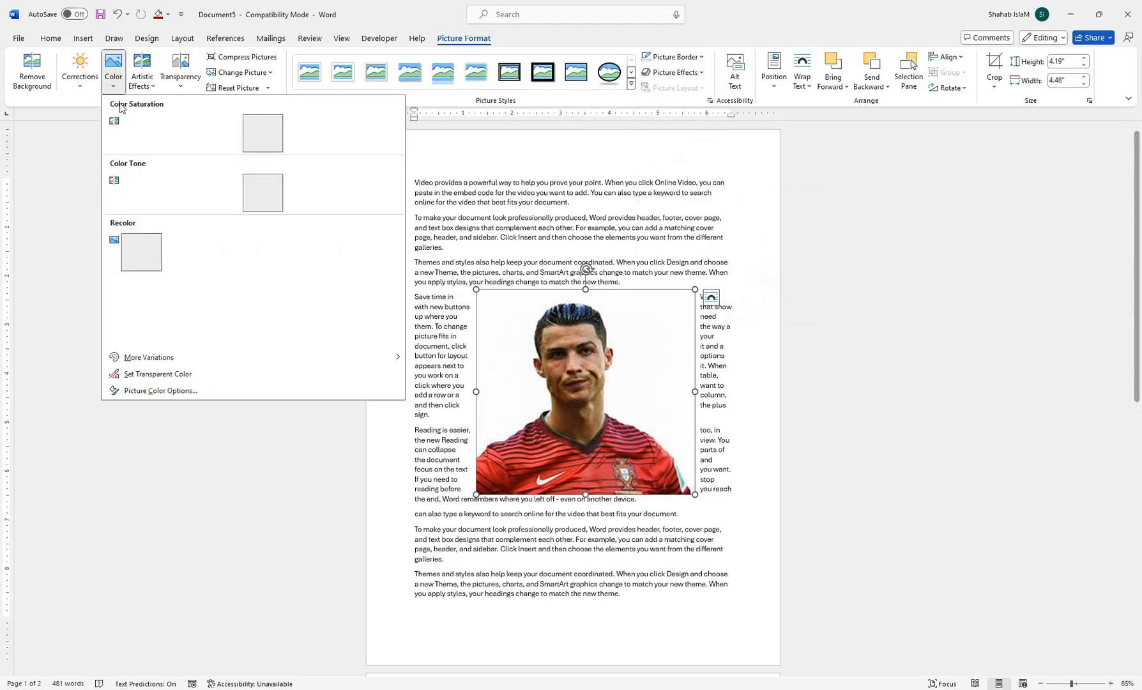
left_click(178, 376)
left_click(522, 346)
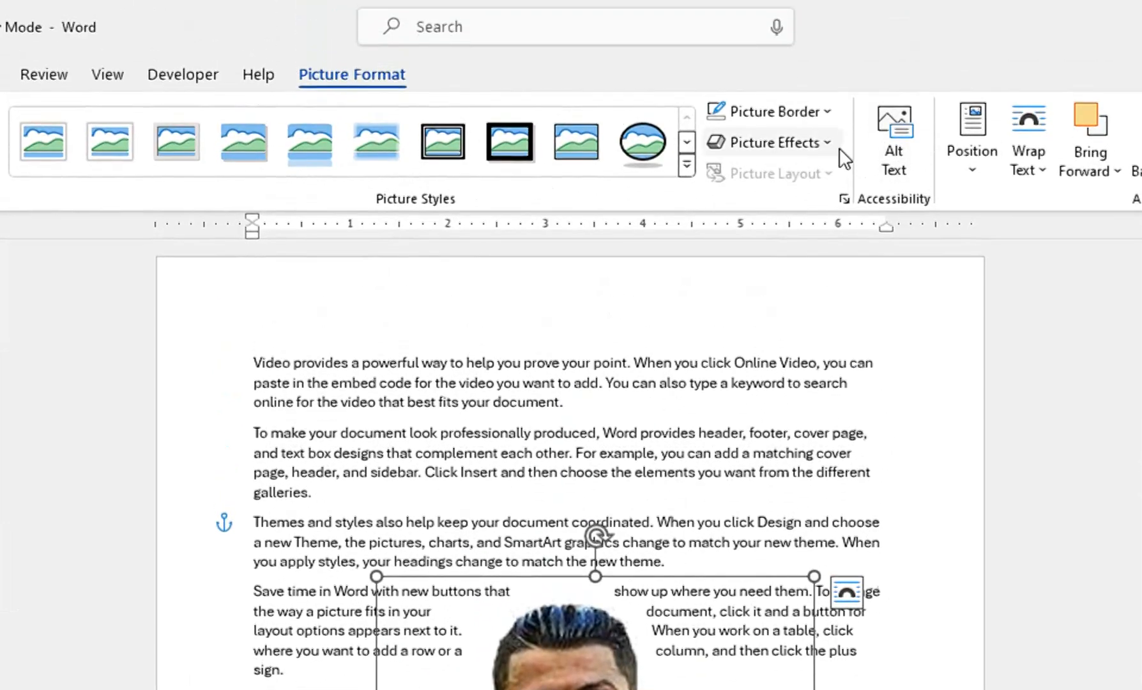
Apply the 25 Point soft edges variation to the portrait
left_click(836, 150)
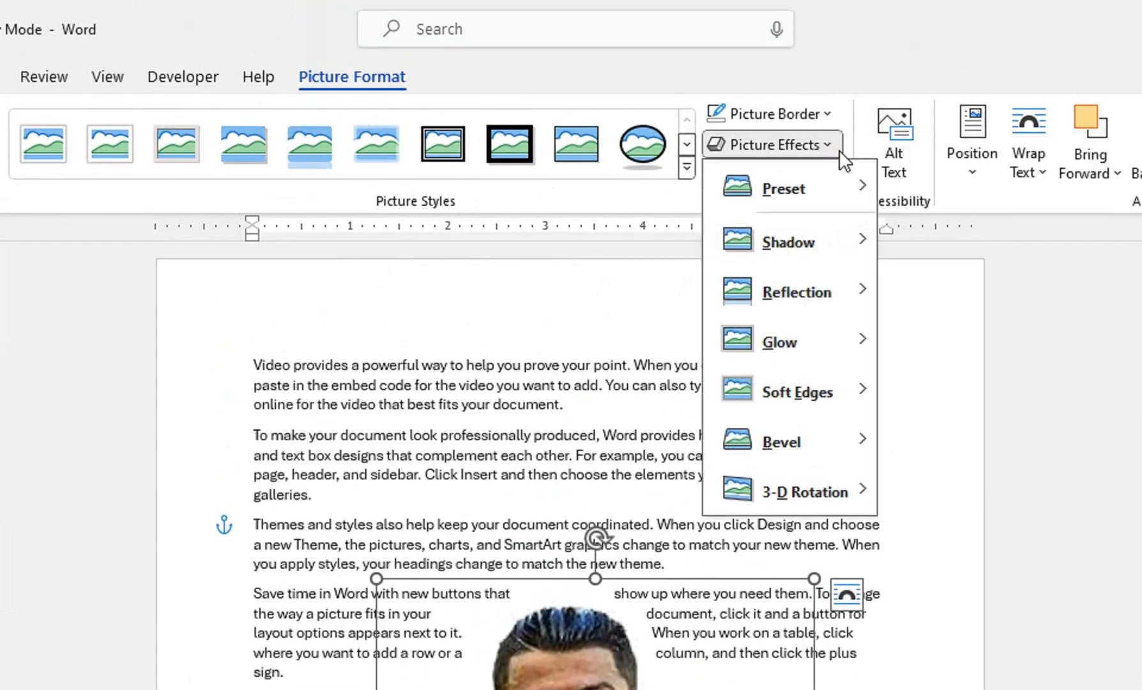
mouse_move(841, 396)
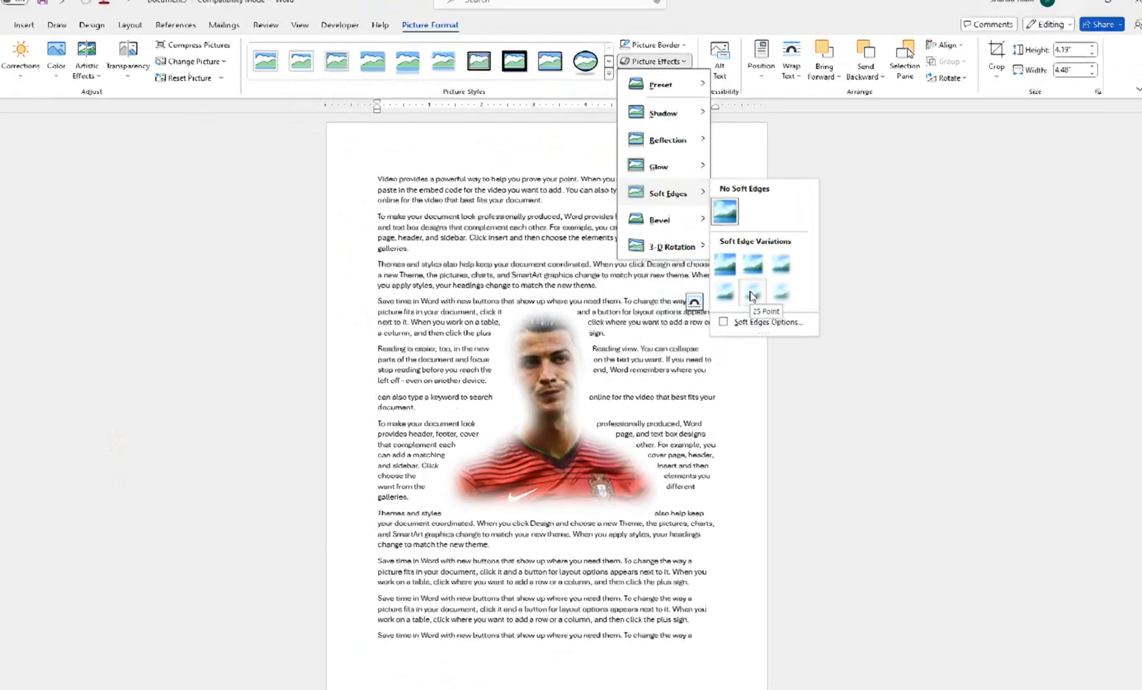
left_click(752, 293)
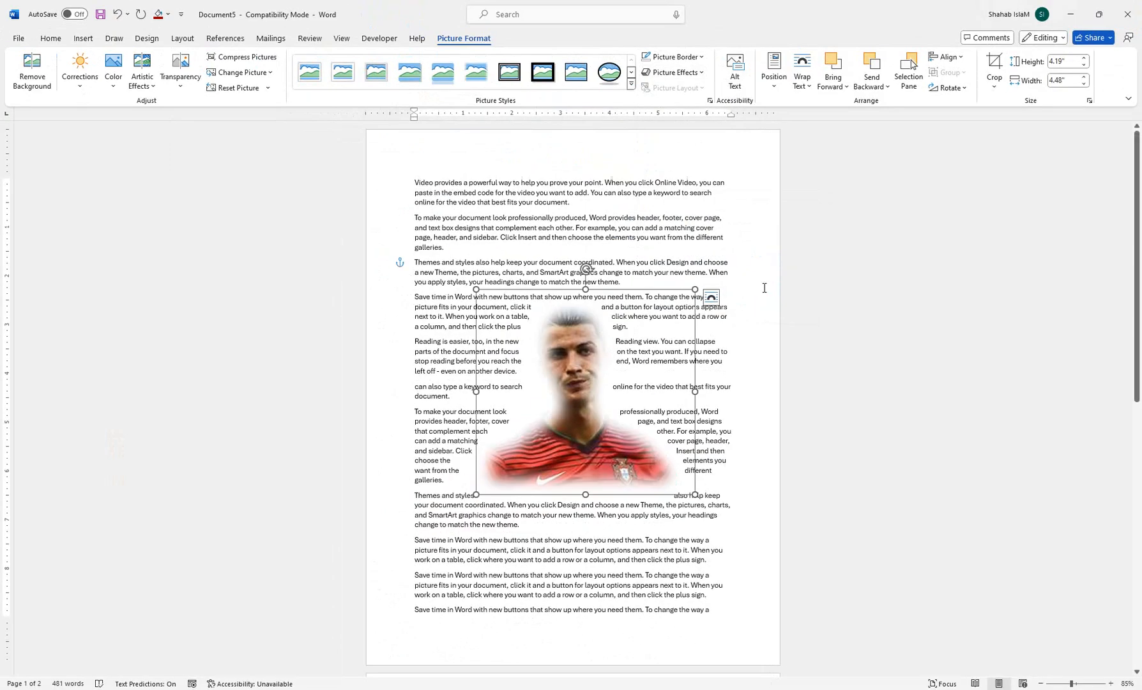
Check the portrait's layout options and reset the picture's formatting
left_click(710, 297)
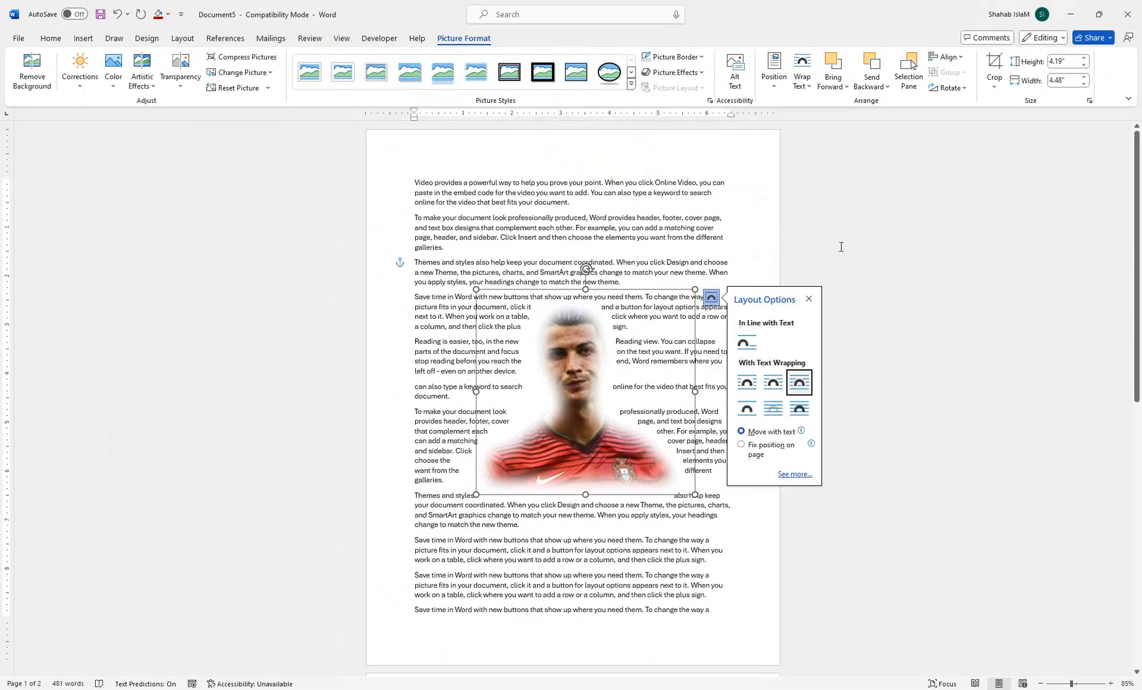
left_click(808, 300)
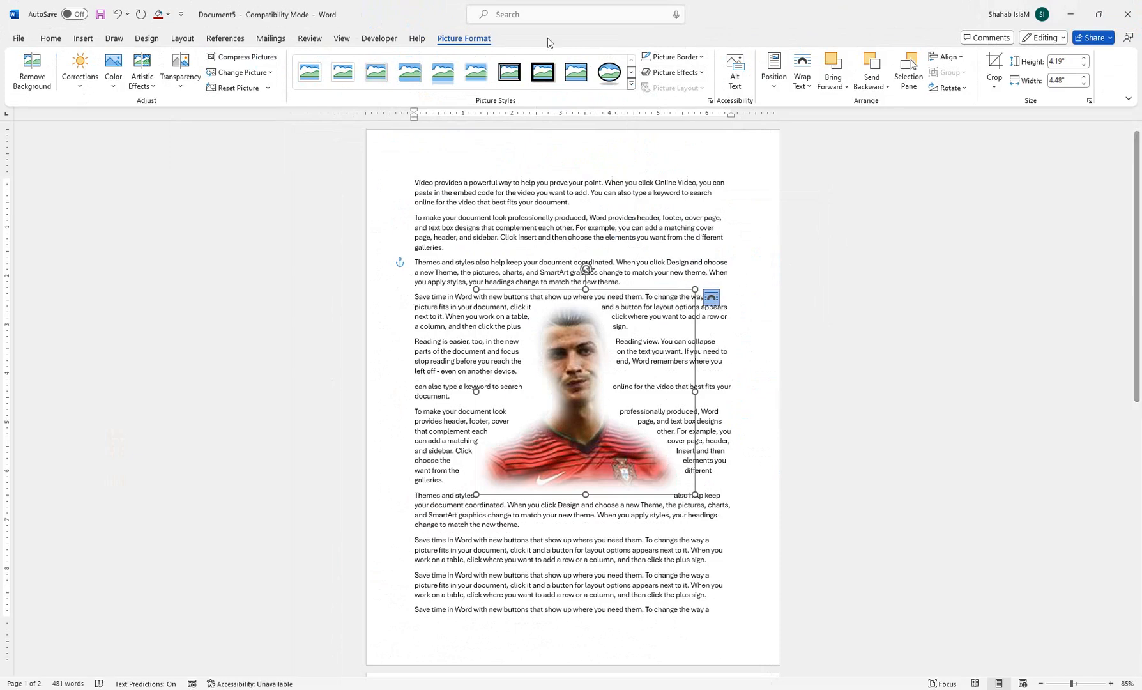
left_click(268, 87)
left_click(268, 107)
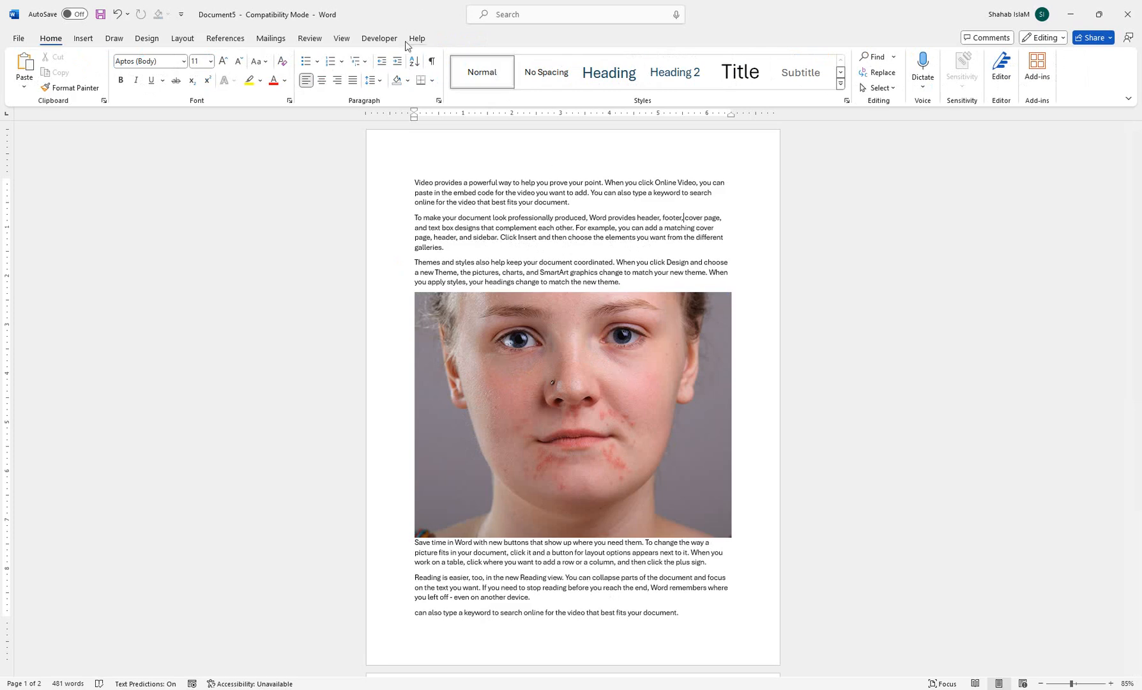
Crop the woman's face picture on all four sides so only the area around the mouth and chin remains
left_click(476, 319)
left_click(463, 38)
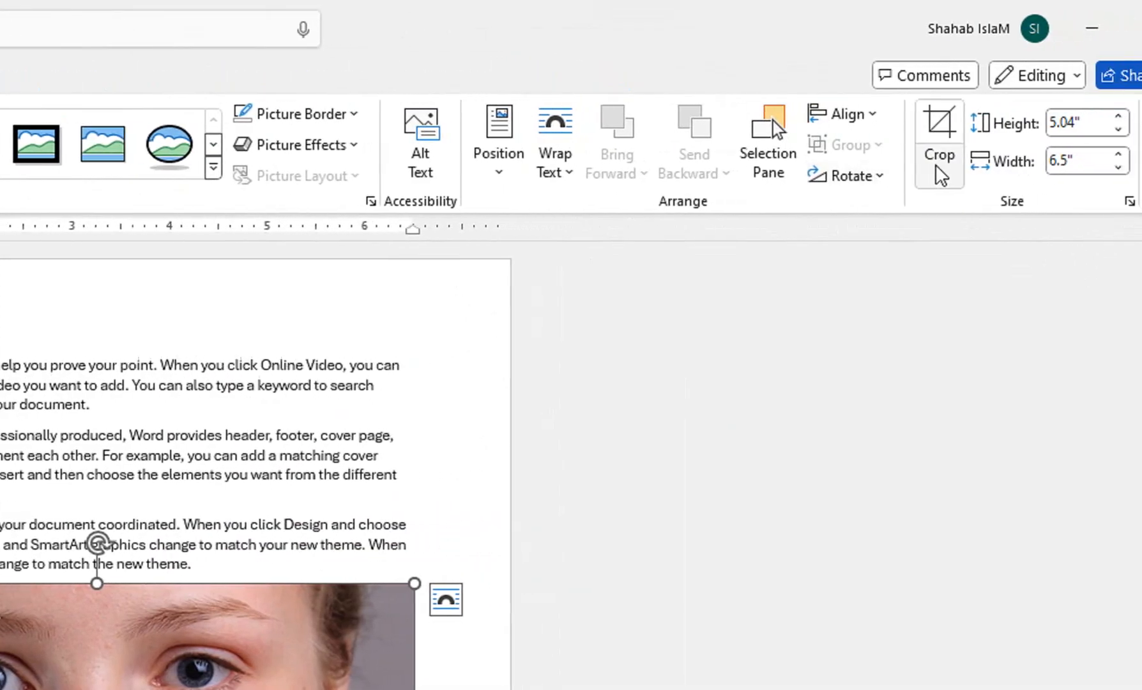
left_click(940, 179)
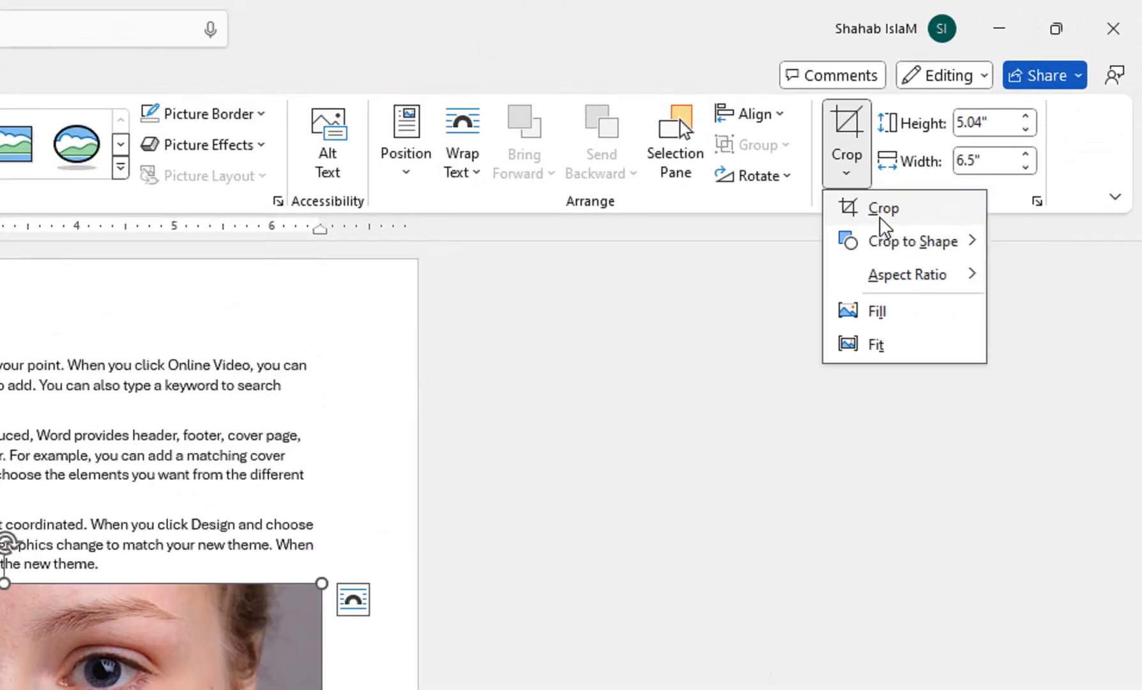
left_click(879, 214)
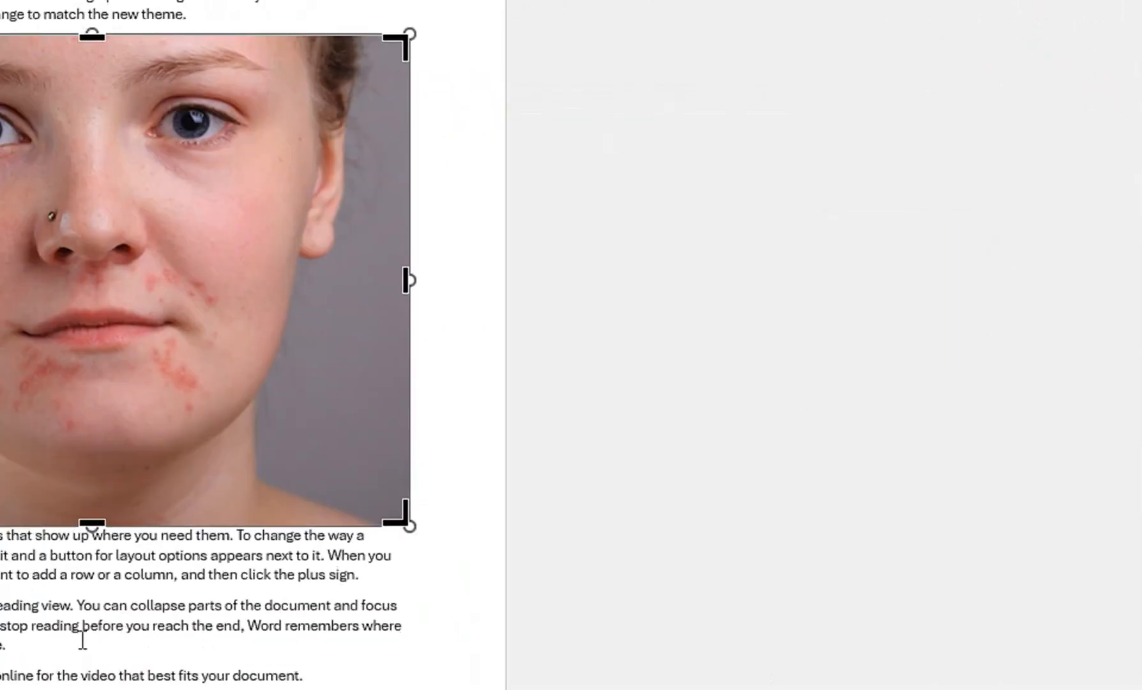
left_click_drag(257, 245, 414, 247)
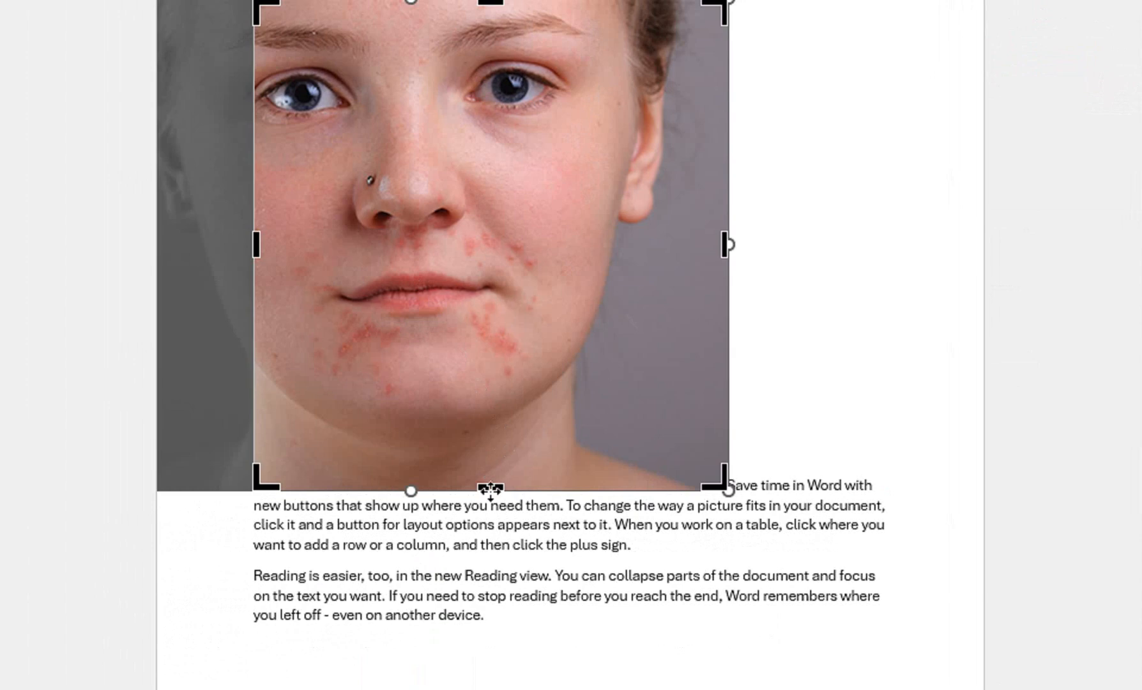
left_click_drag(490, 490, 477, 412)
left_click_drag(728, 207, 567, 234)
scroll(433, 121, "up", 3)
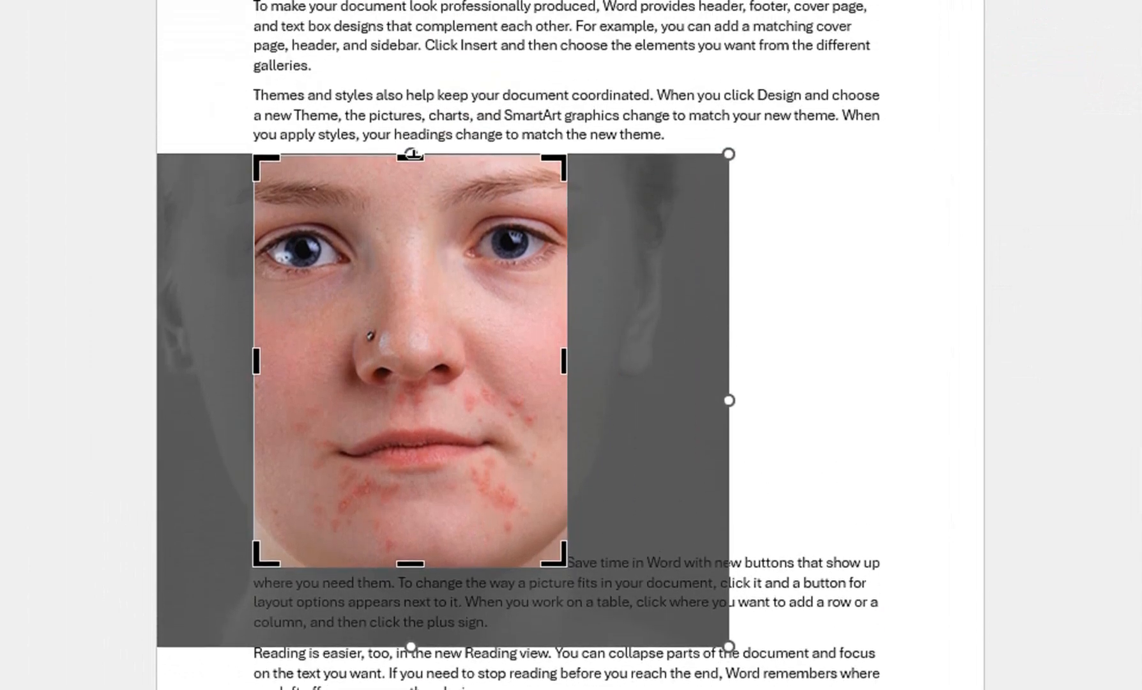
left_click_drag(408, 158, 437, 385)
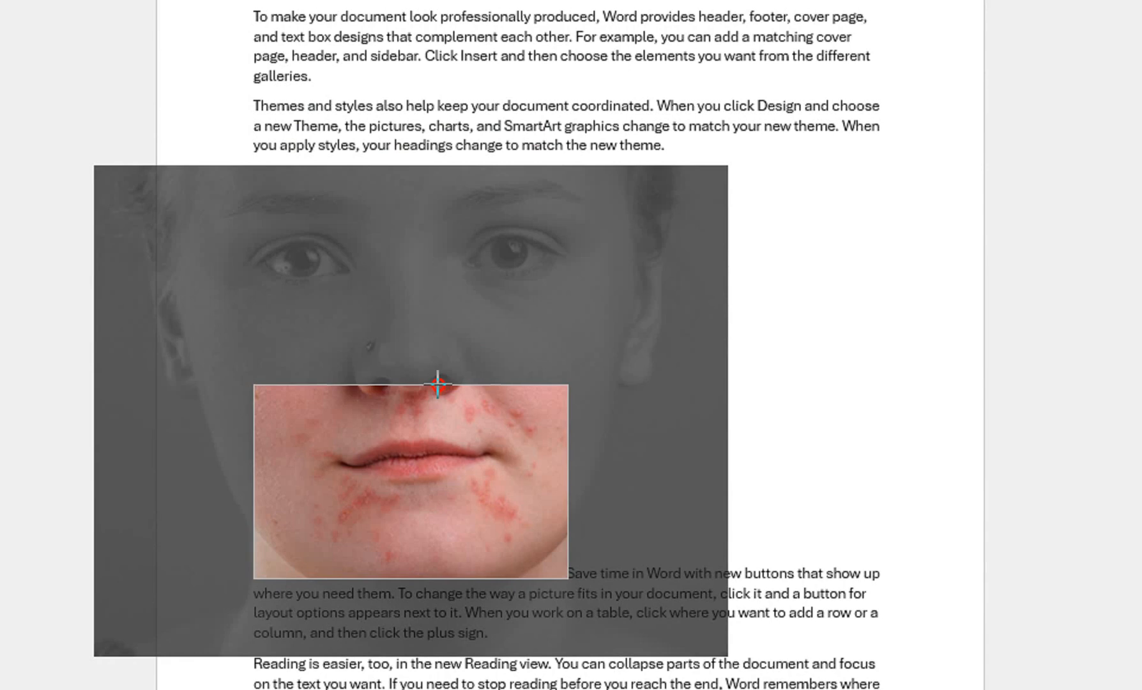
left_click_drag(438, 384, 438, 385)
left_click(824, 169)
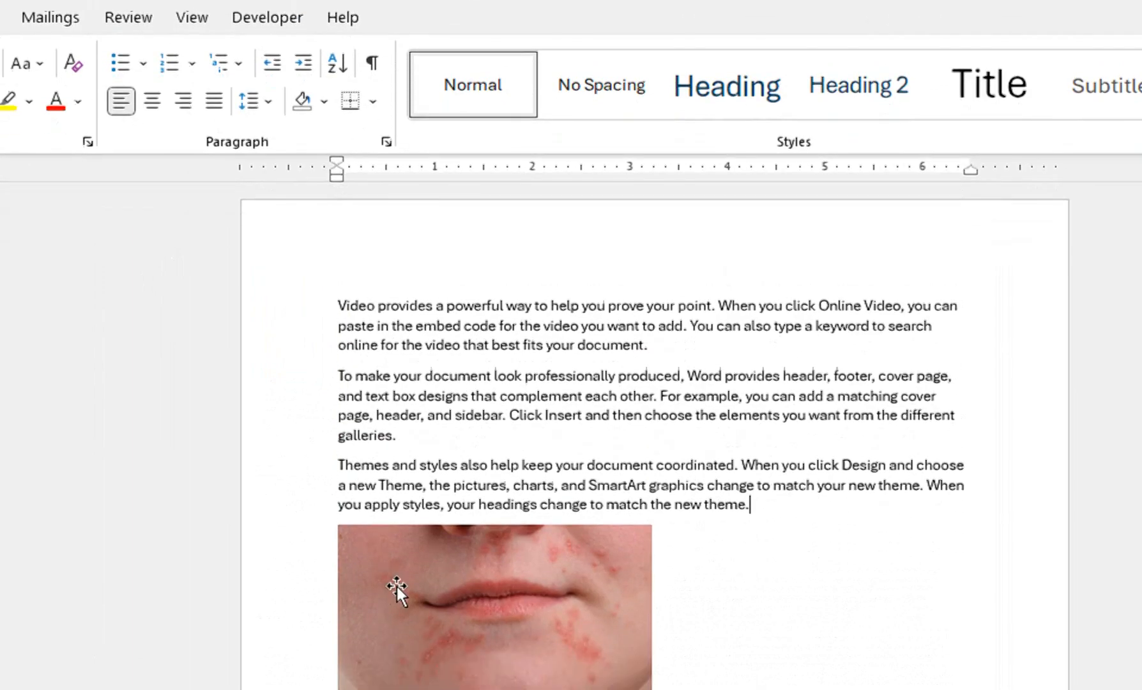
Reset the cropped face picture to its original appearance and size
left_click(408, 260)
left_click(441, 78)
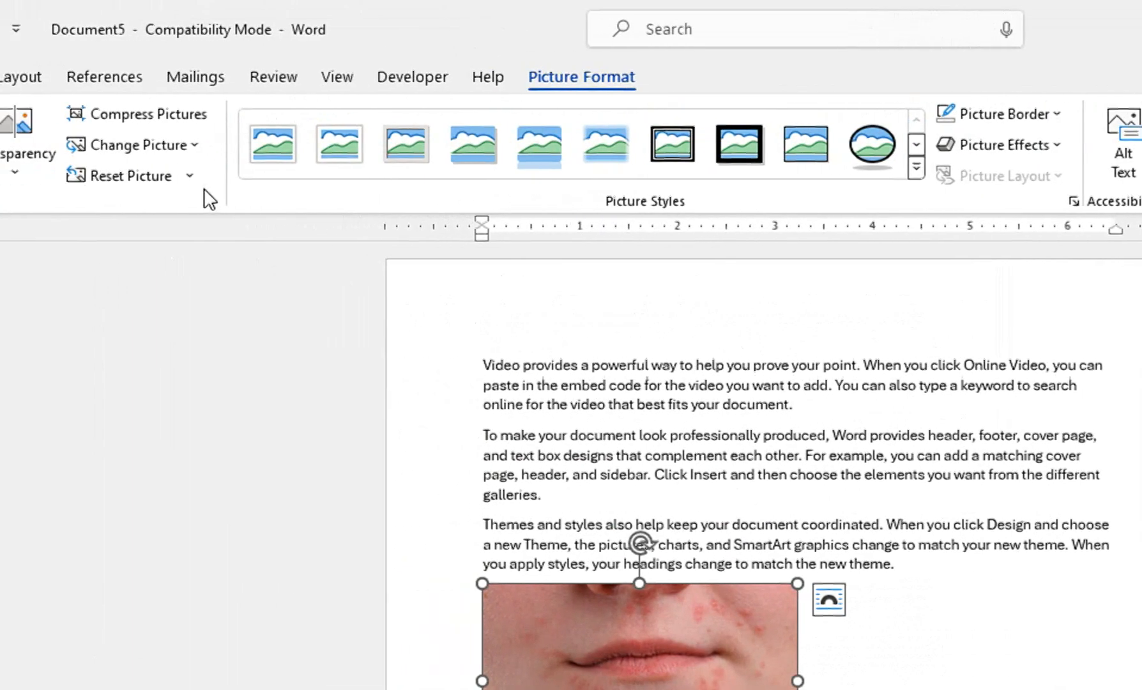
left_click(55, 184)
left_click(210, 244)
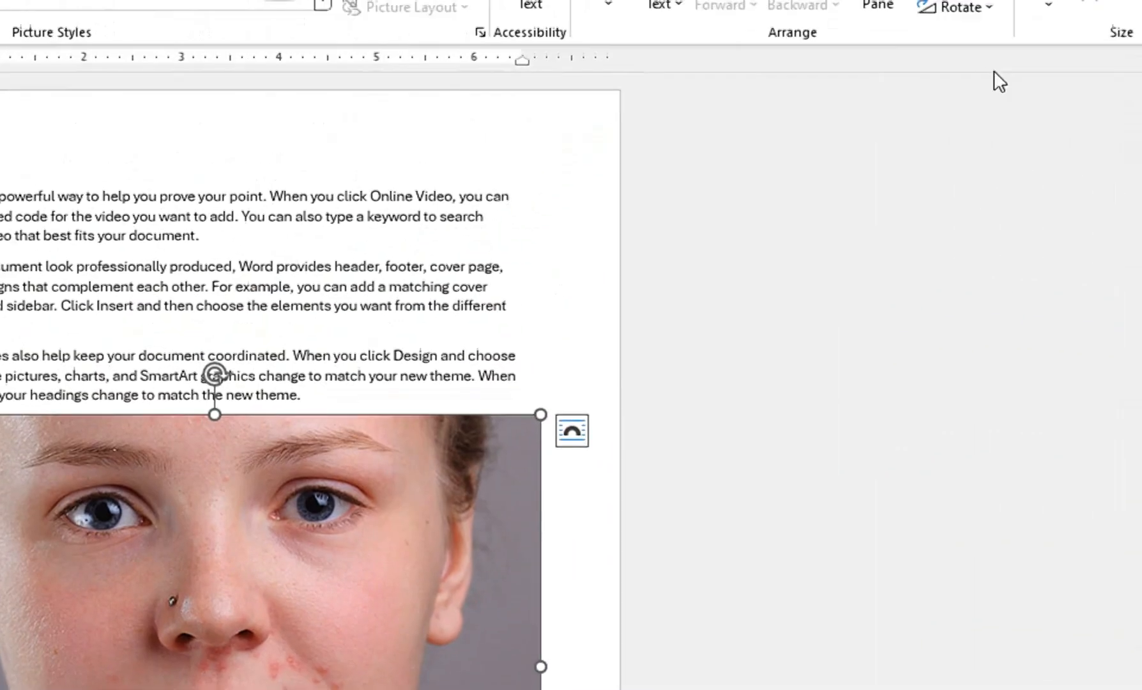
Crop the woman's face picture to the heart from the basic shapes
left_click(932, 143)
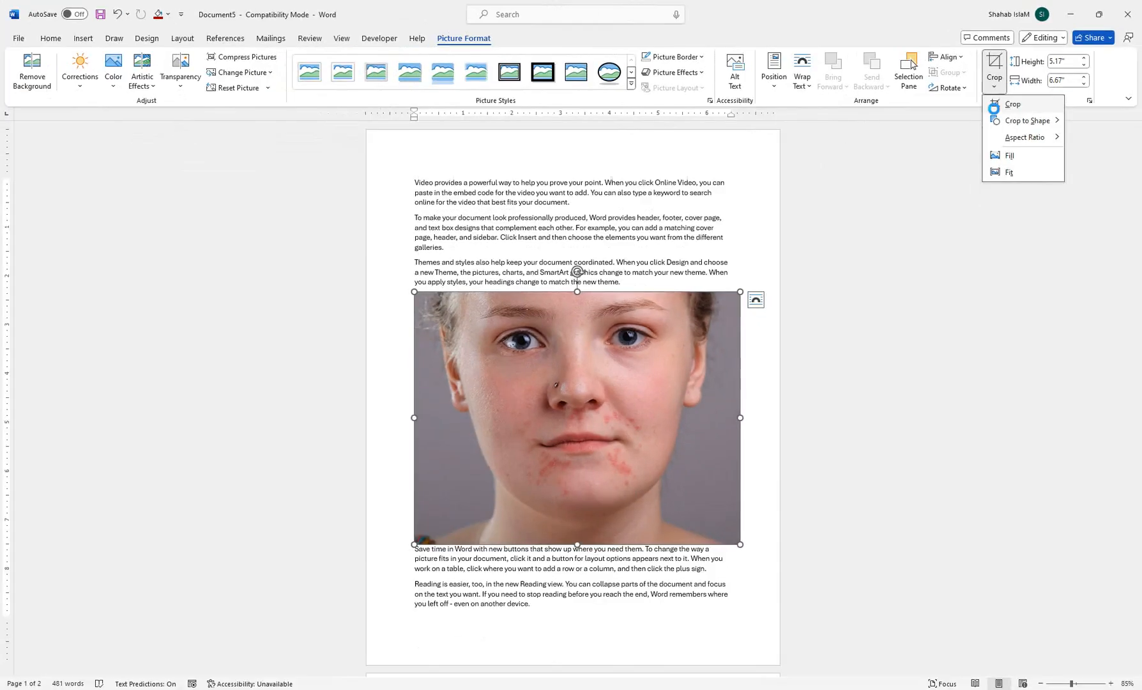
left_click(983, 122)
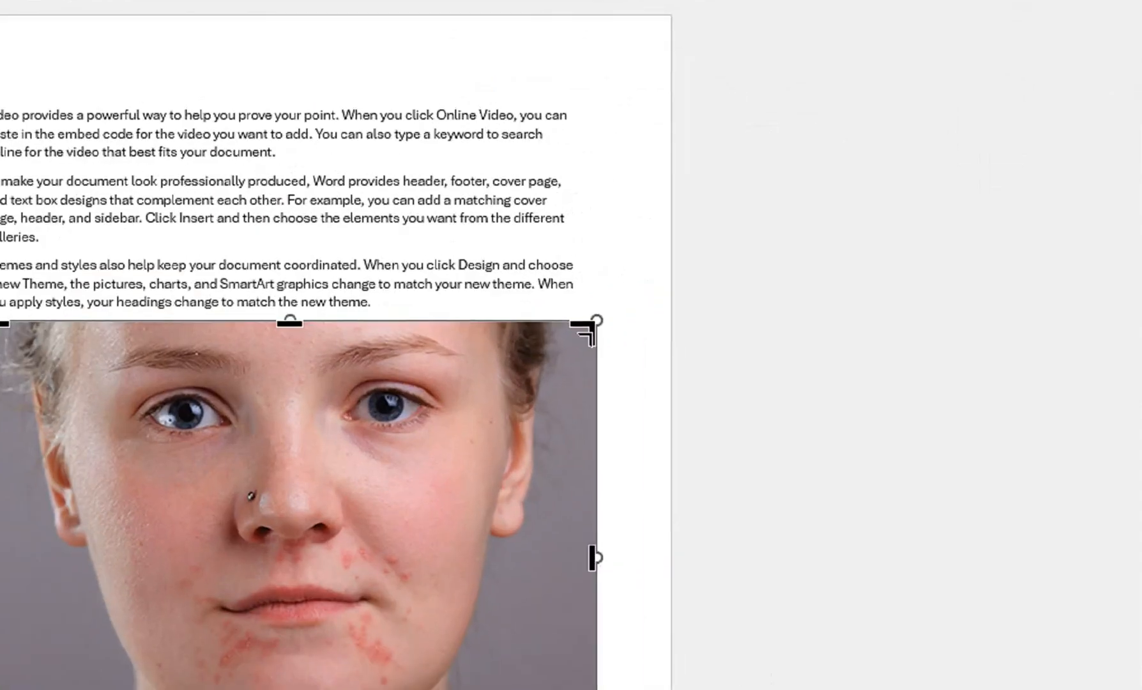
mouse_move(571, 337)
left_mouse_down()
mouse_move(519, 382)
mouse_move(591, 342)
mouse_move(560, 357)
mouse_move(573, 336)
left_mouse_up()
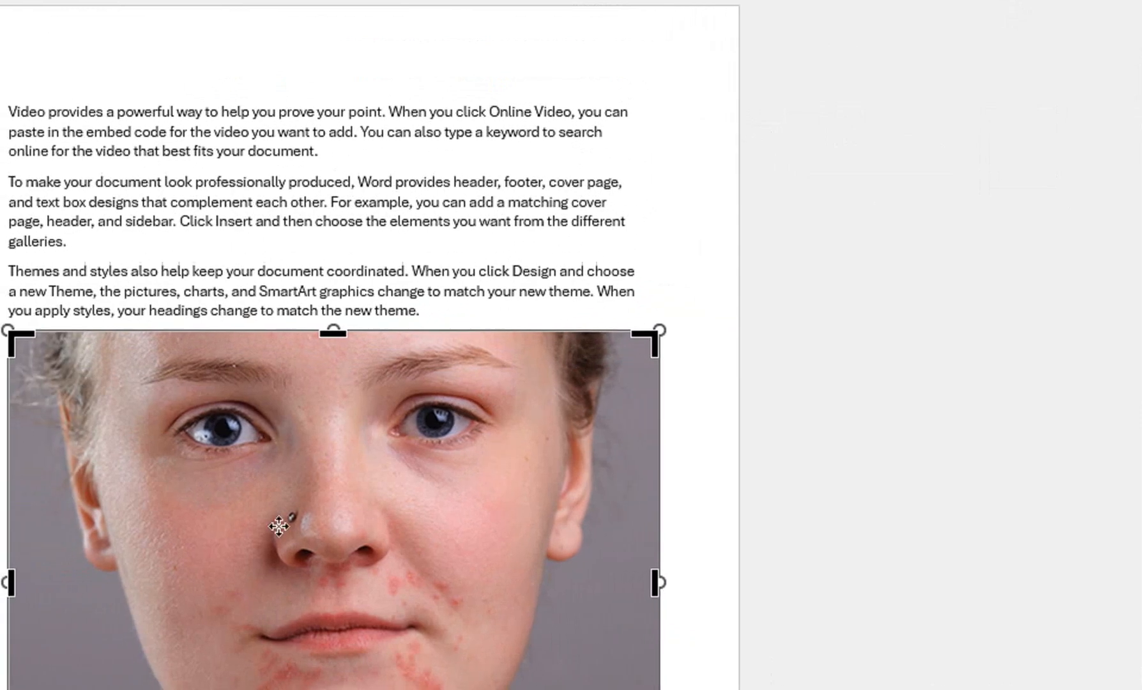
scroll(341, 481, "down", 3)
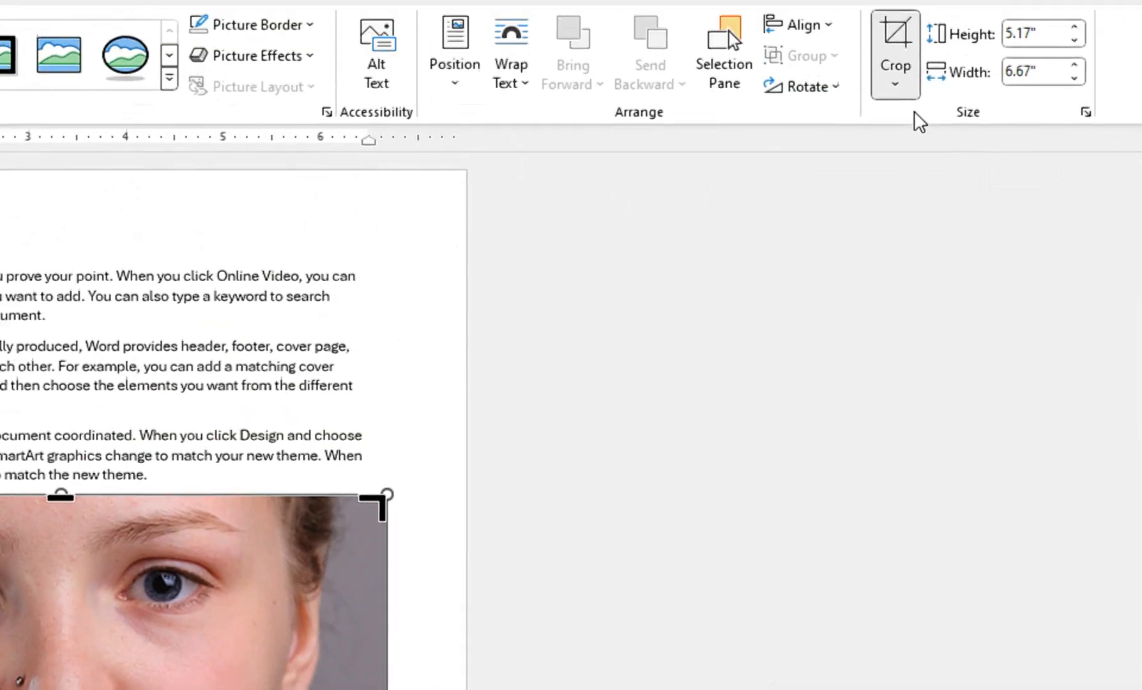
left_click(895, 82)
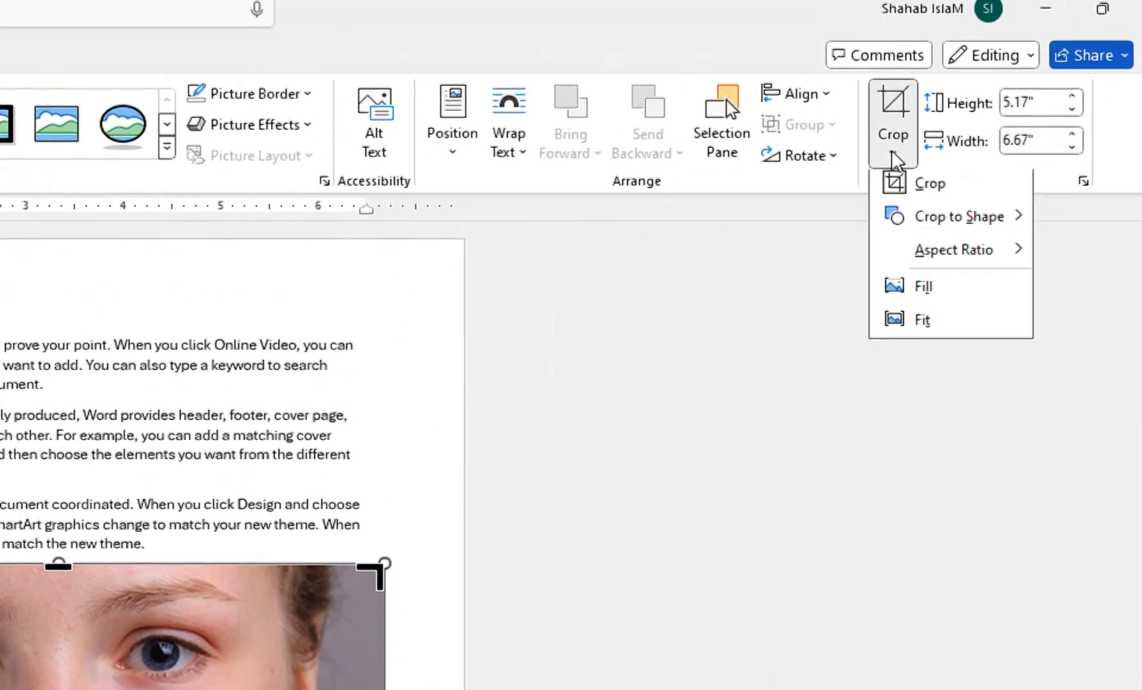
mouse_move(915, 222)
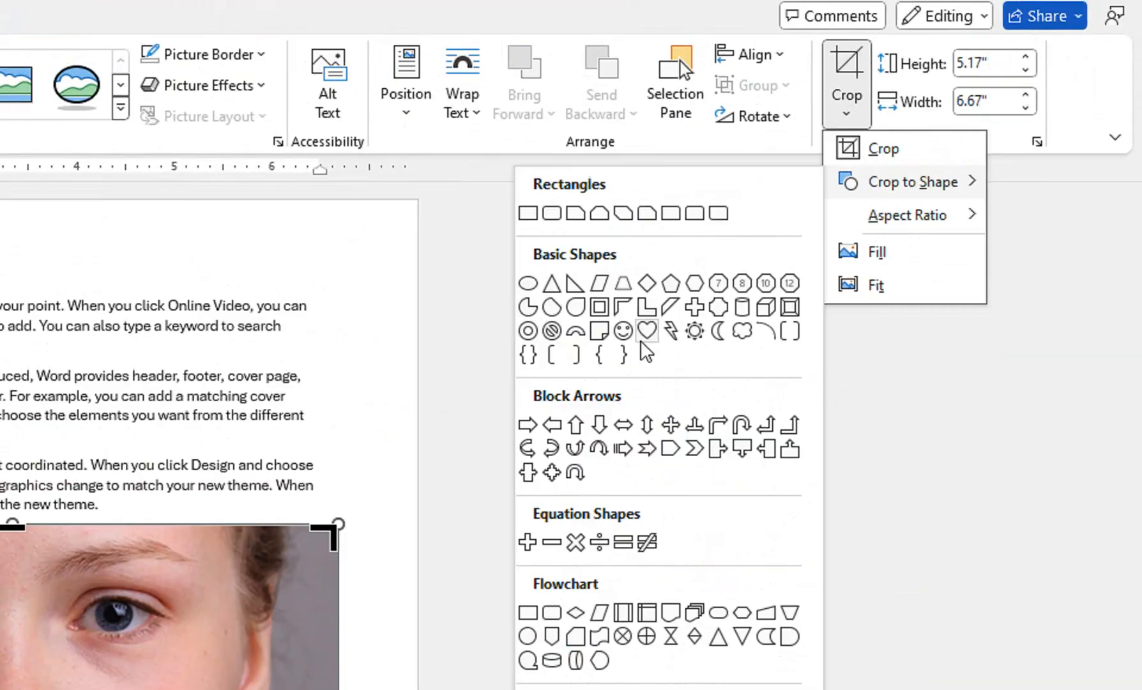
left_click(894, 194)
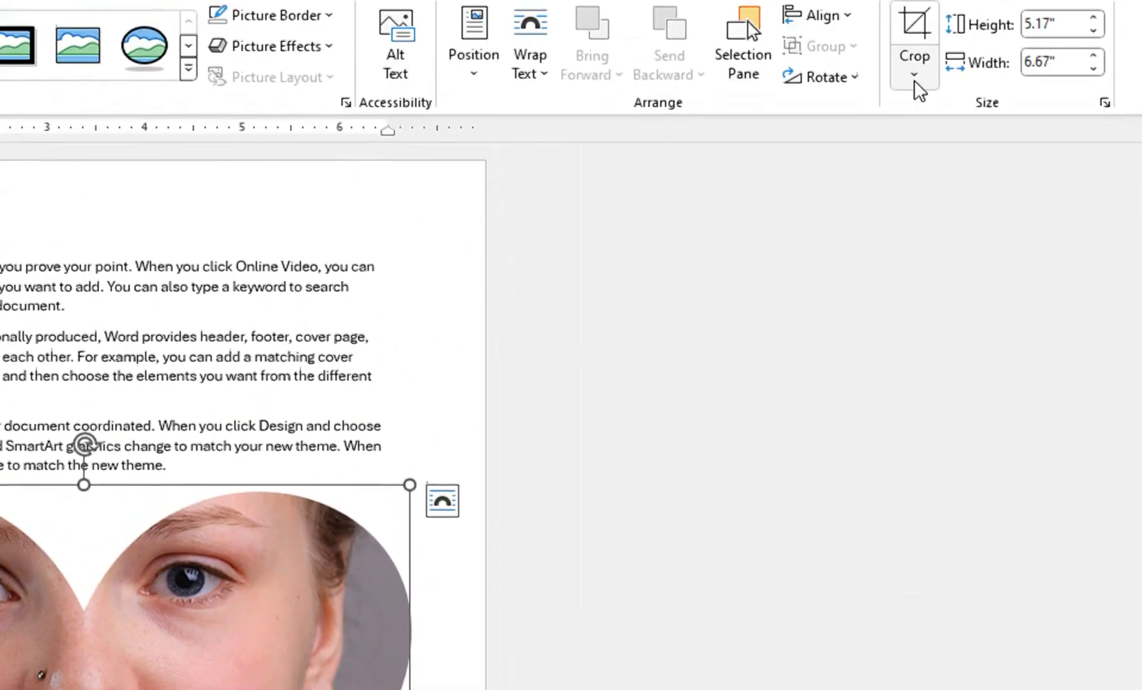
Crop the heart-shaped picture from both sides and the top to about 2.5 inches high by 3.91 inches wide
left_click(912, 77)
left_click(918, 183)
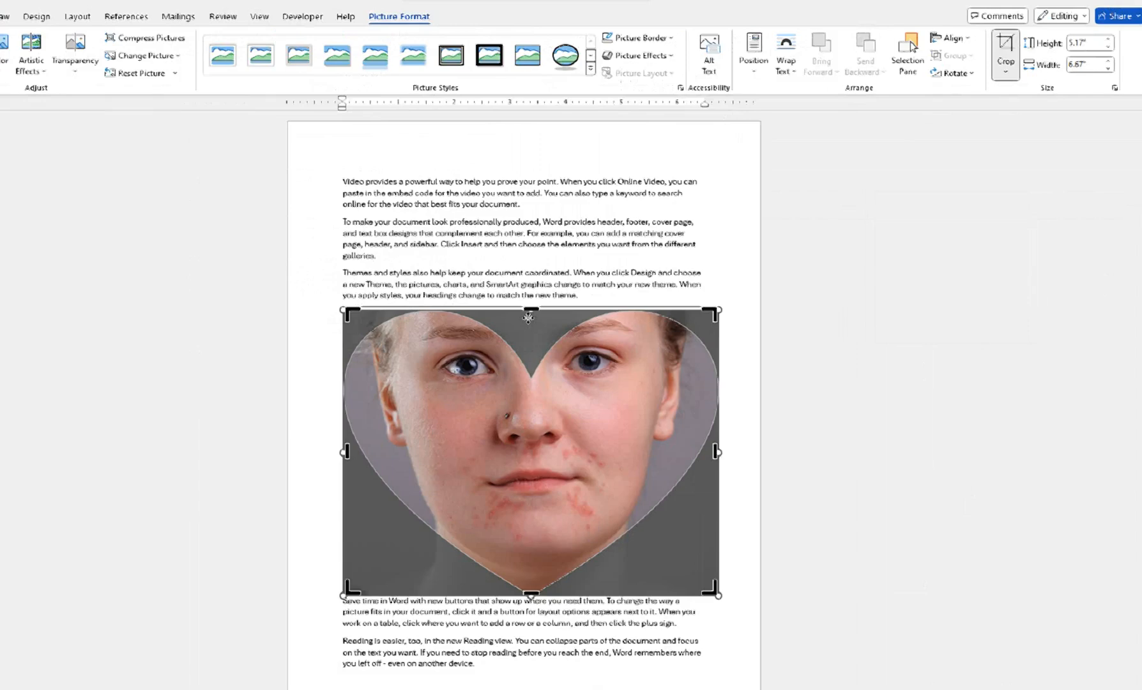
left_click_drag(740, 419, 667, 416)
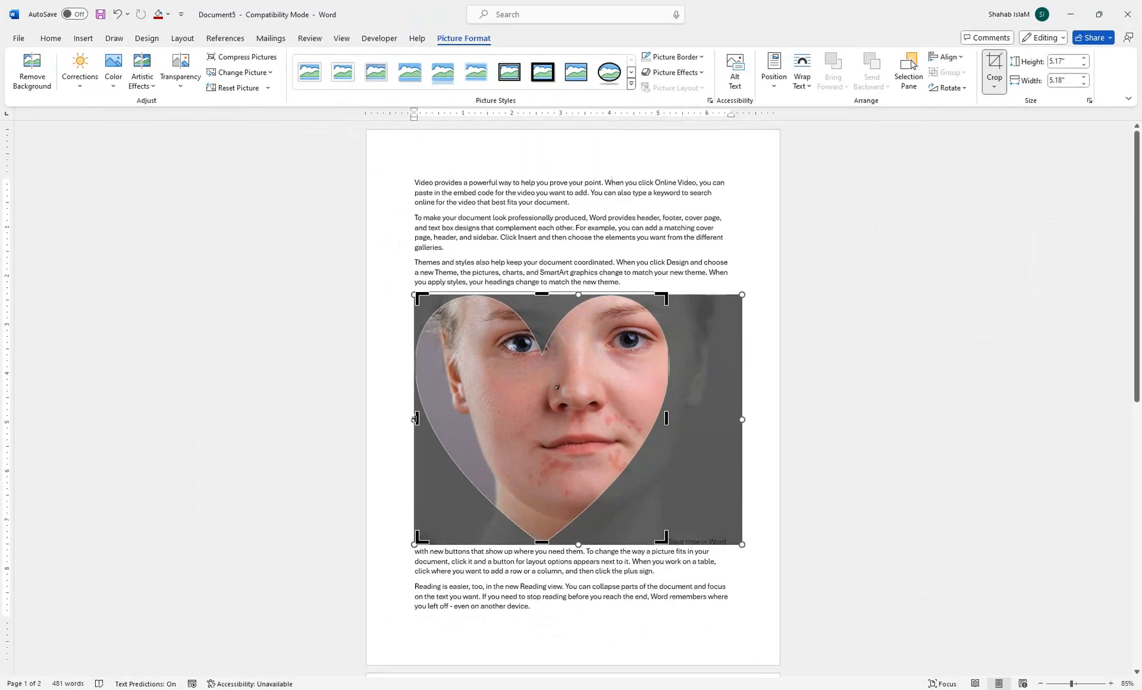
left_click_drag(416, 414, 478, 416)
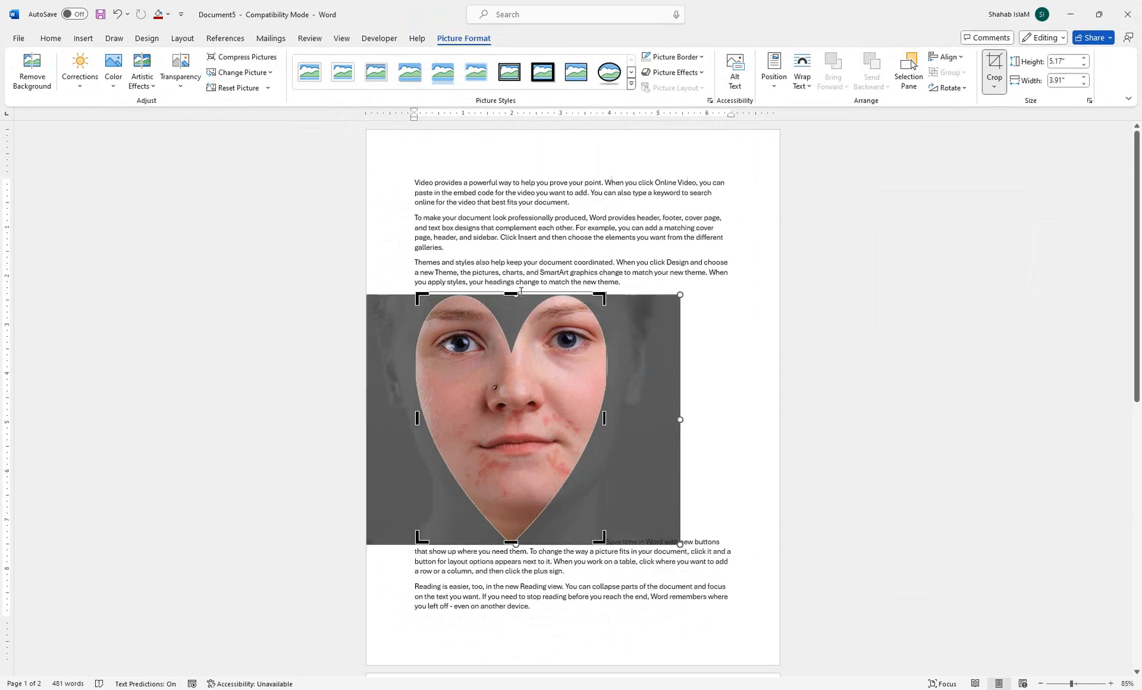
left_click_drag(510, 292, 513, 415)
left_click(712, 380)
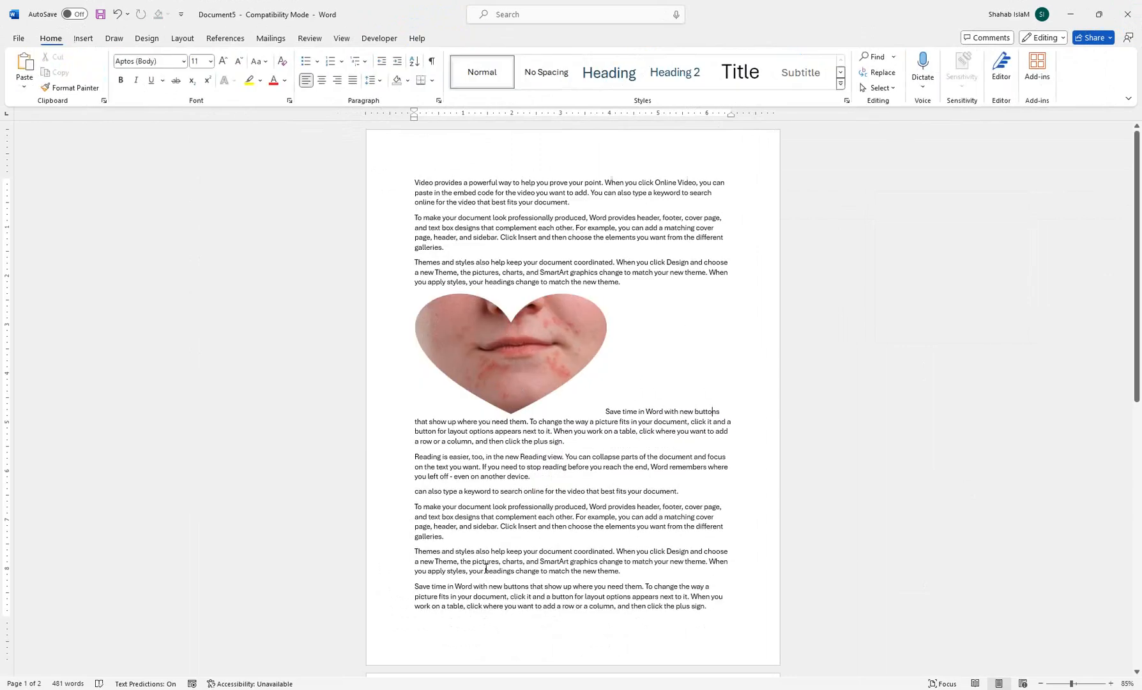
Reset the heart-shaped picture to its original form and size
left_click(505, 396)
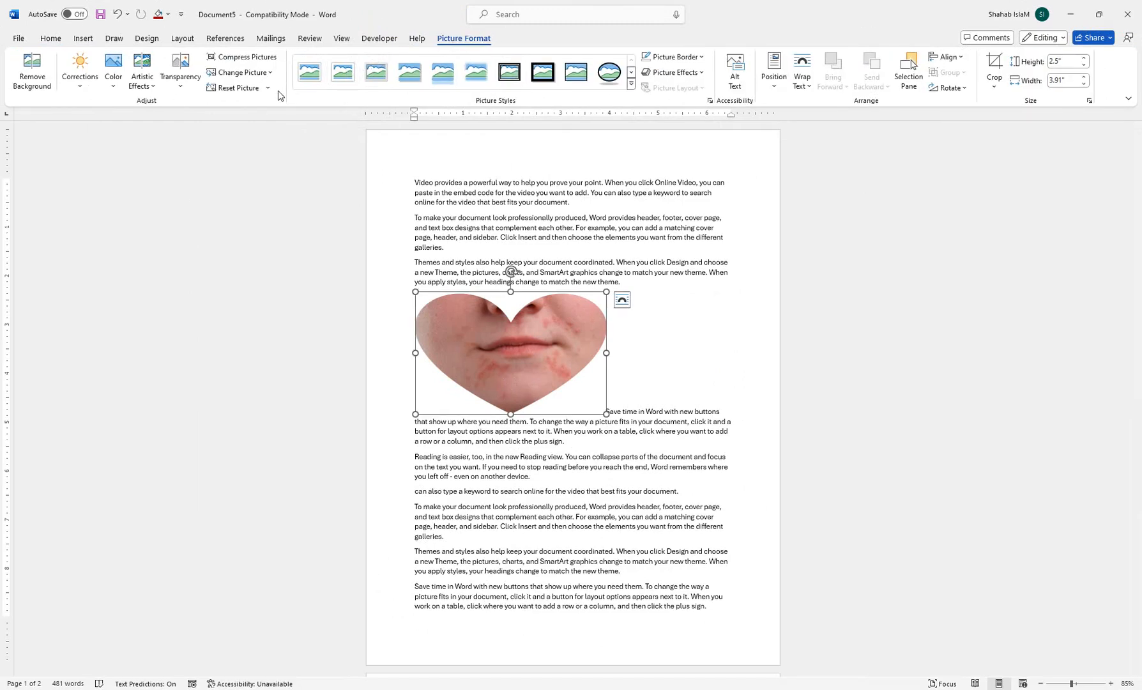
left_click(268, 89)
left_click(268, 119)
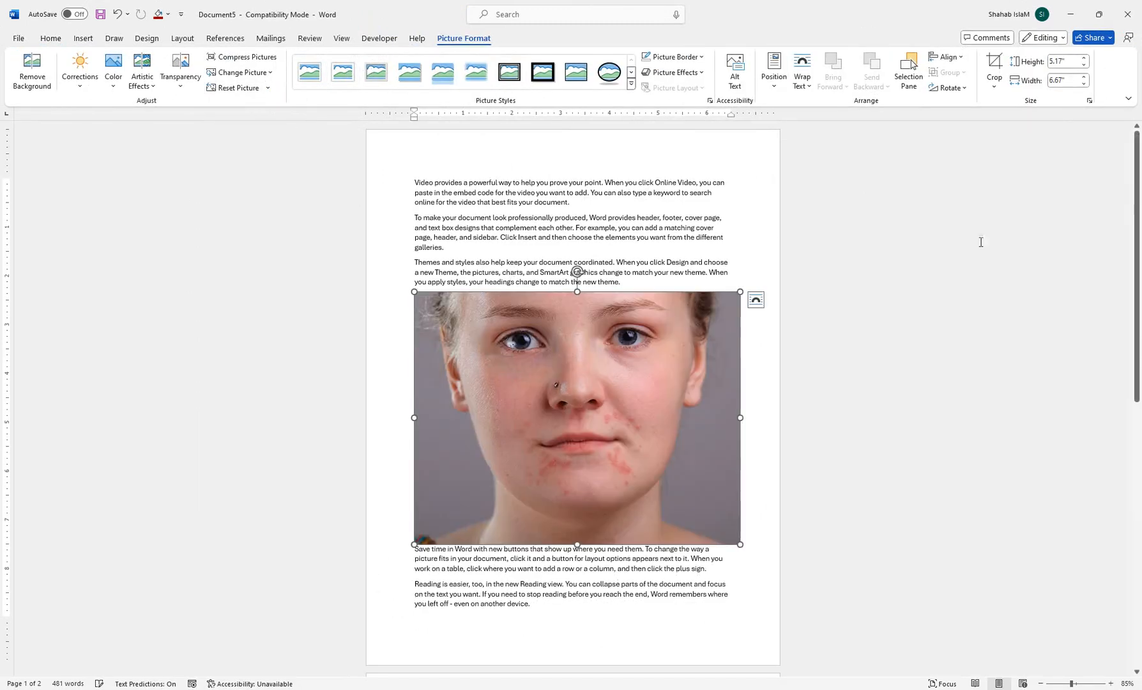
Crop the full face picture to the oval from the basic shapes
left_click(993, 86)
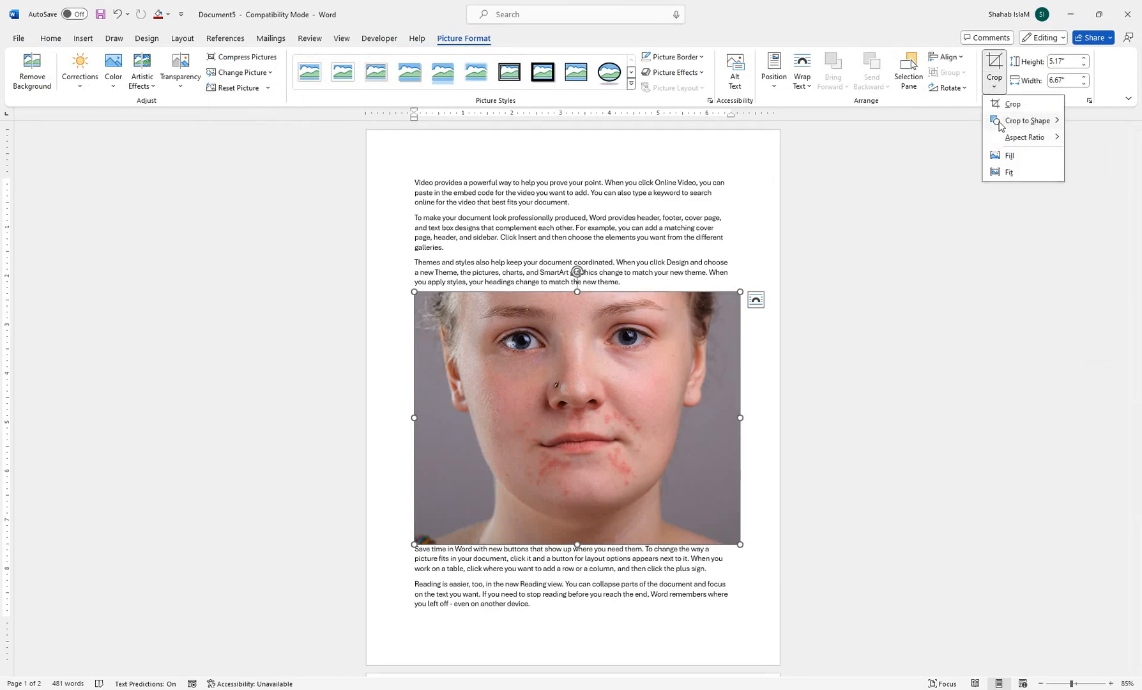
mouse_move(1005, 121)
left_click(835, 171)
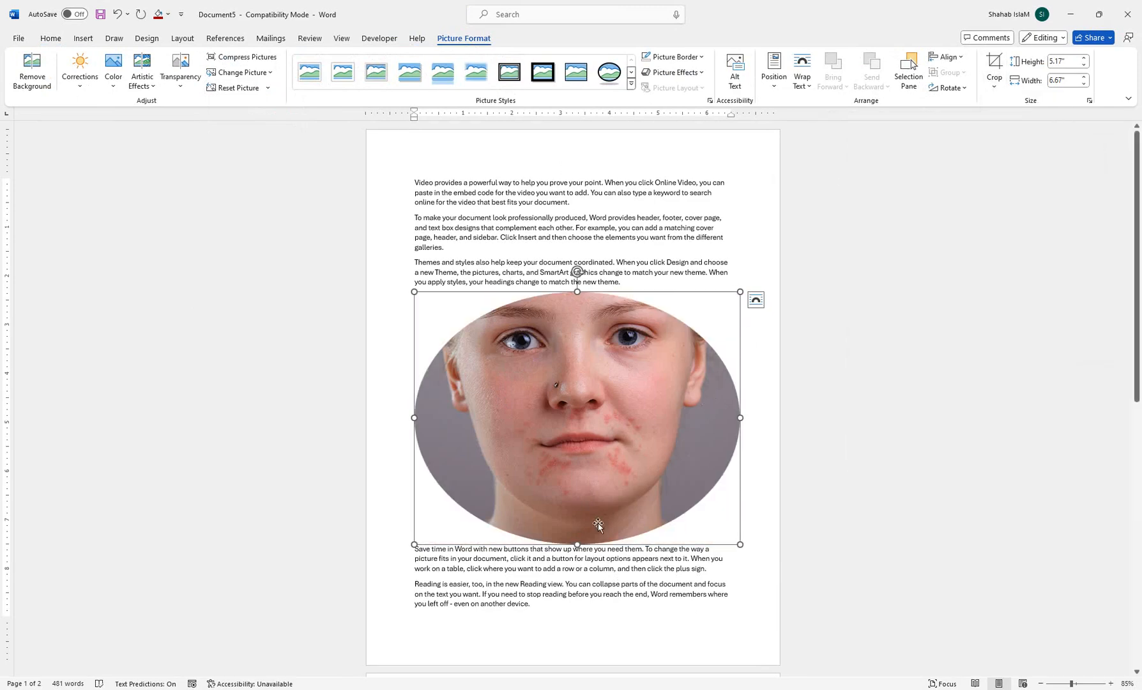
left_click(756, 299)
Crop the oval face picture from both sides and the top to about 2.1 inches high
left_click(994, 86)
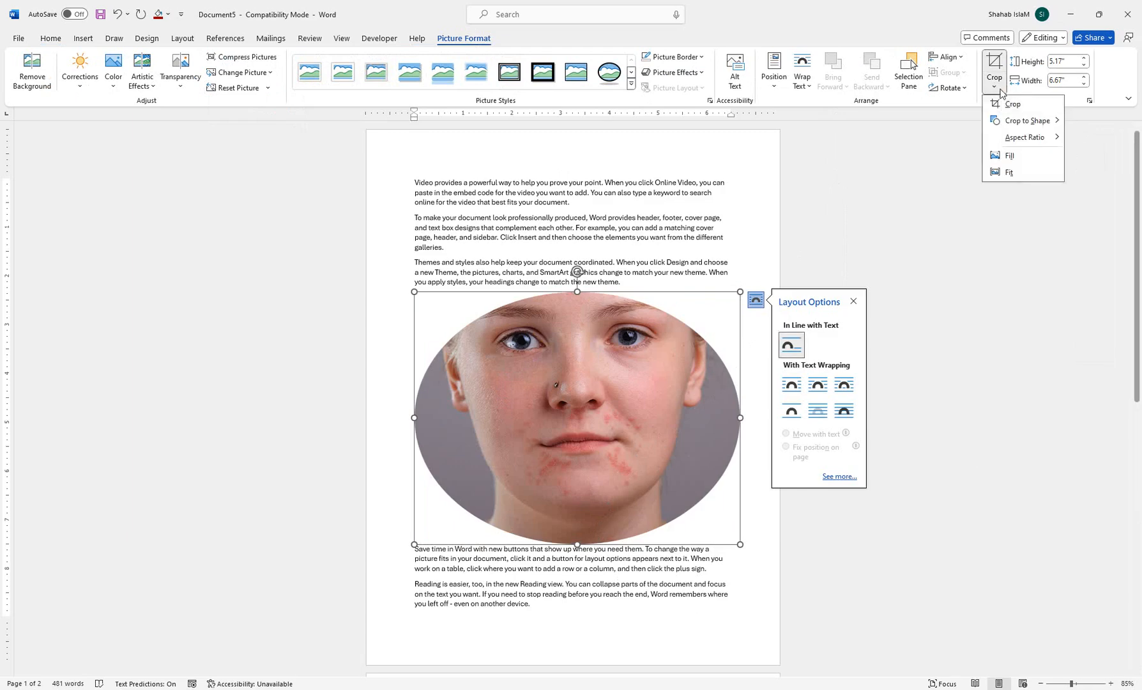
left_click(1015, 104)
left_click_drag(712, 423, 696, 429)
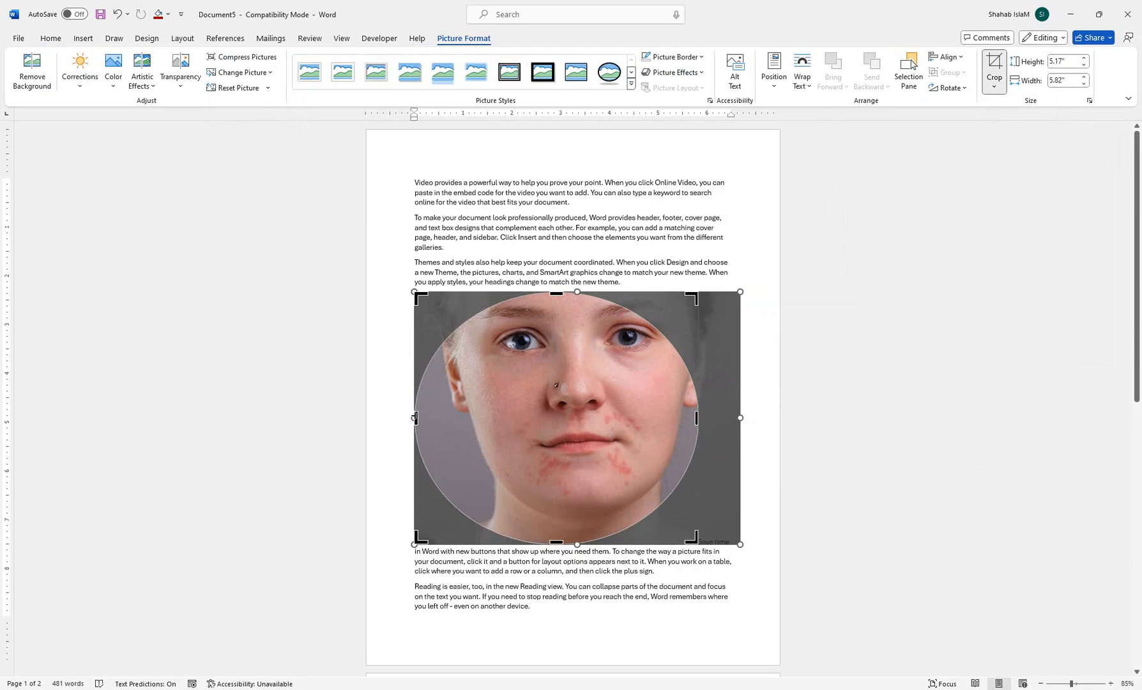
left_click_drag(415, 418, 499, 419)
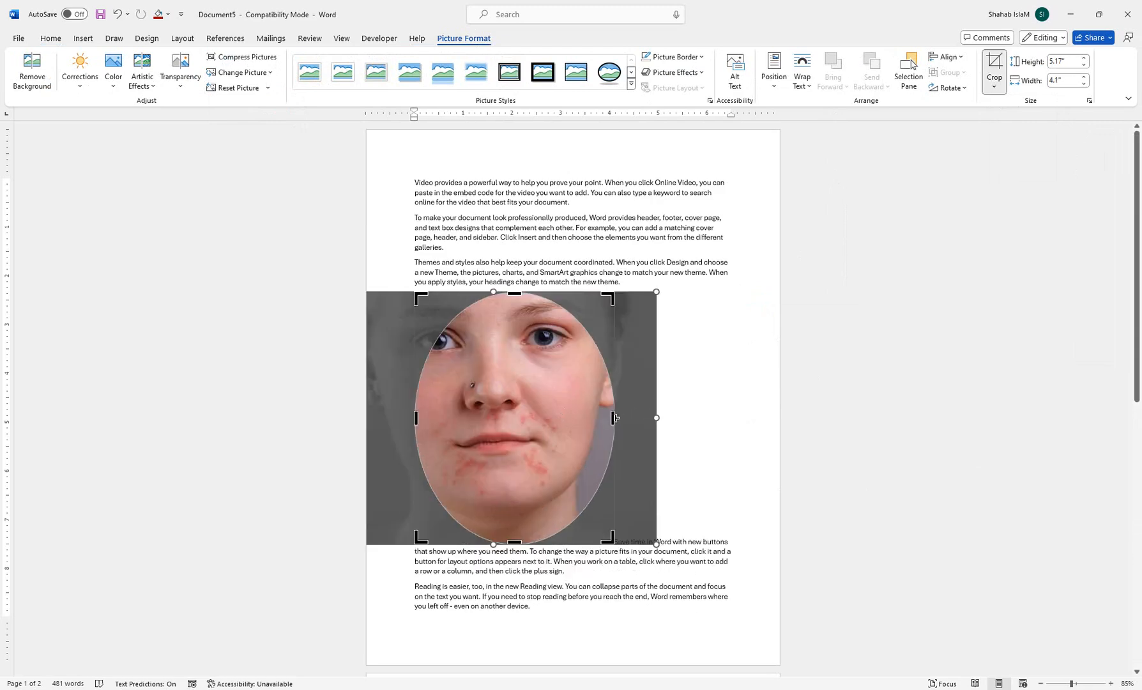
left_click_drag(615, 418, 562, 418)
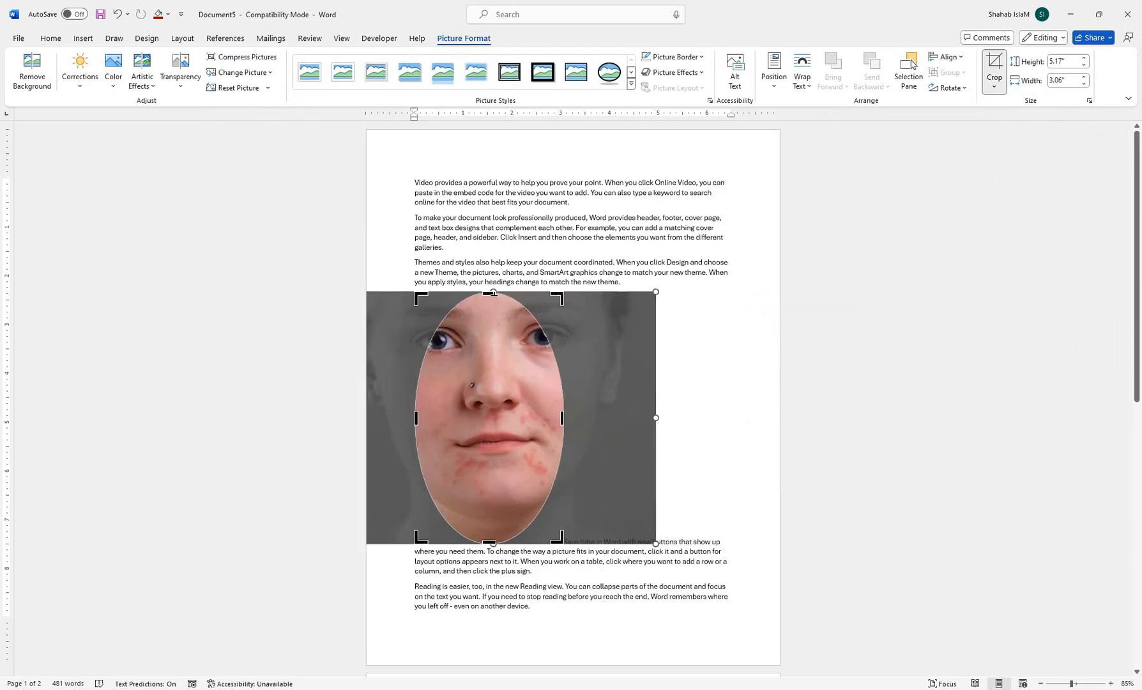
left_click_drag(493, 293, 489, 392)
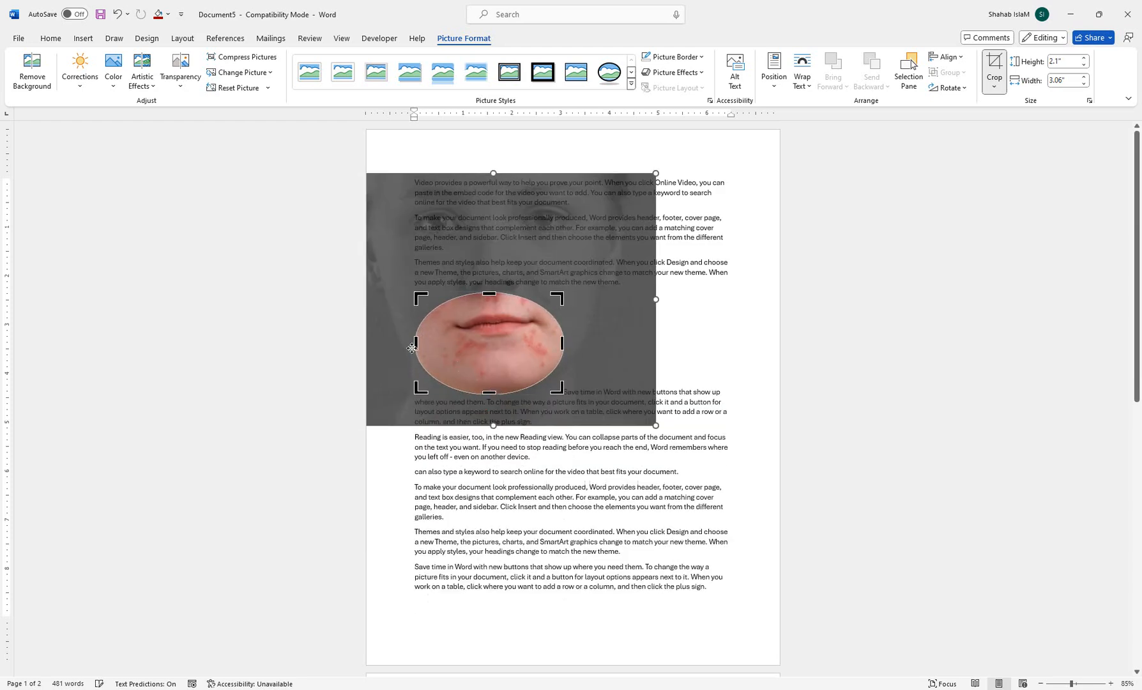
left_click_drag(416, 344, 437, 343)
left_click(706, 324)
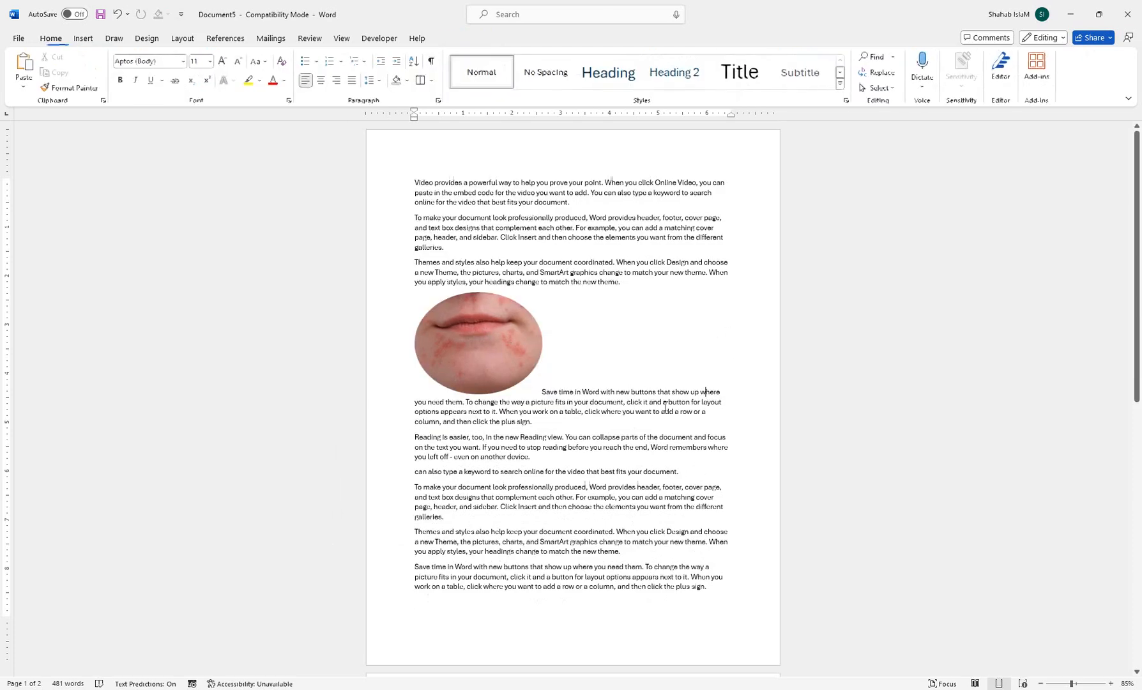
Set the school logo picture behind the text and shrink it to about 4.49 inches high by 5.11 inches wide, centred across the paragraphs
left_click(506, 338)
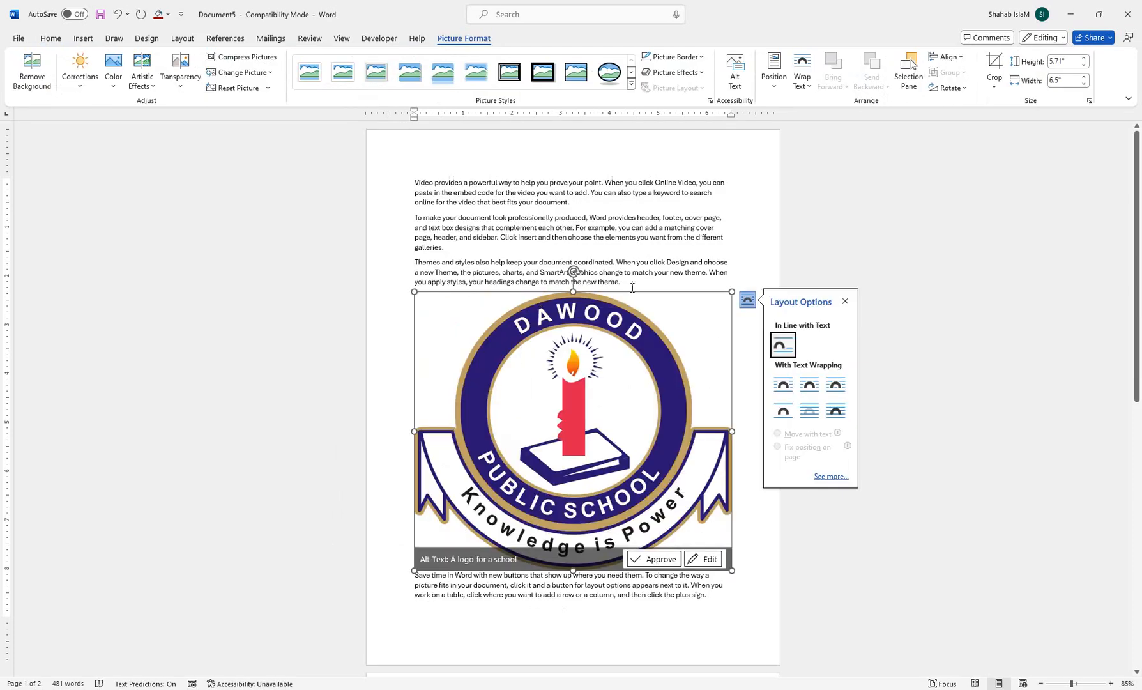
left_click(844, 301)
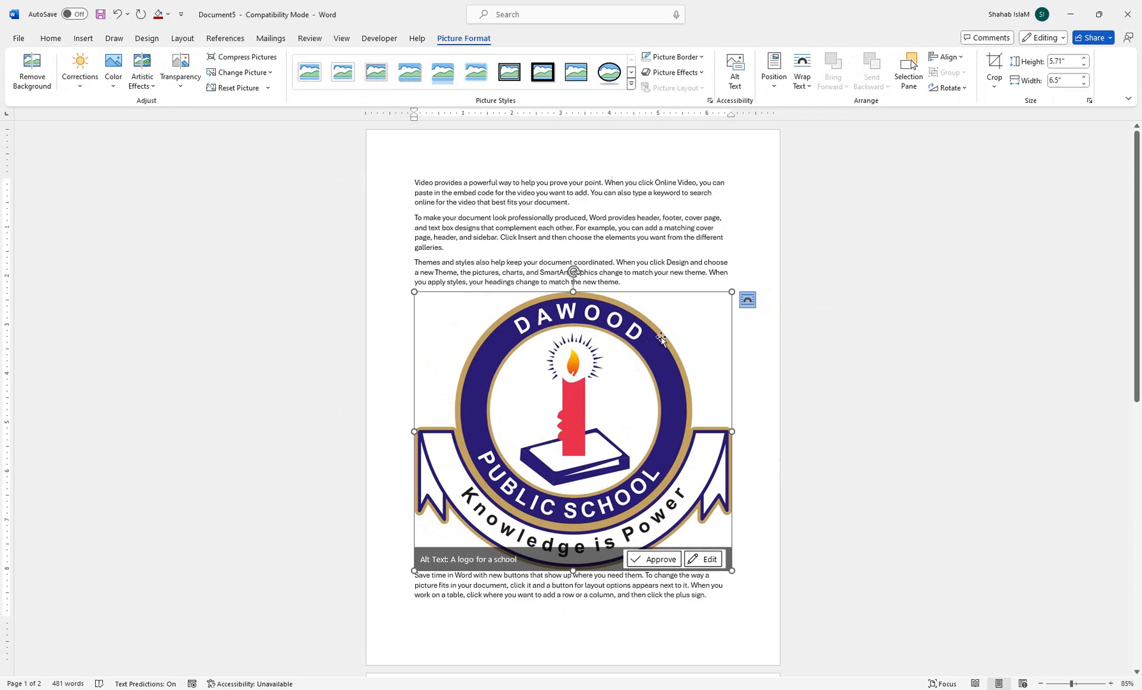
left_click(728, 279)
left_click(692, 310)
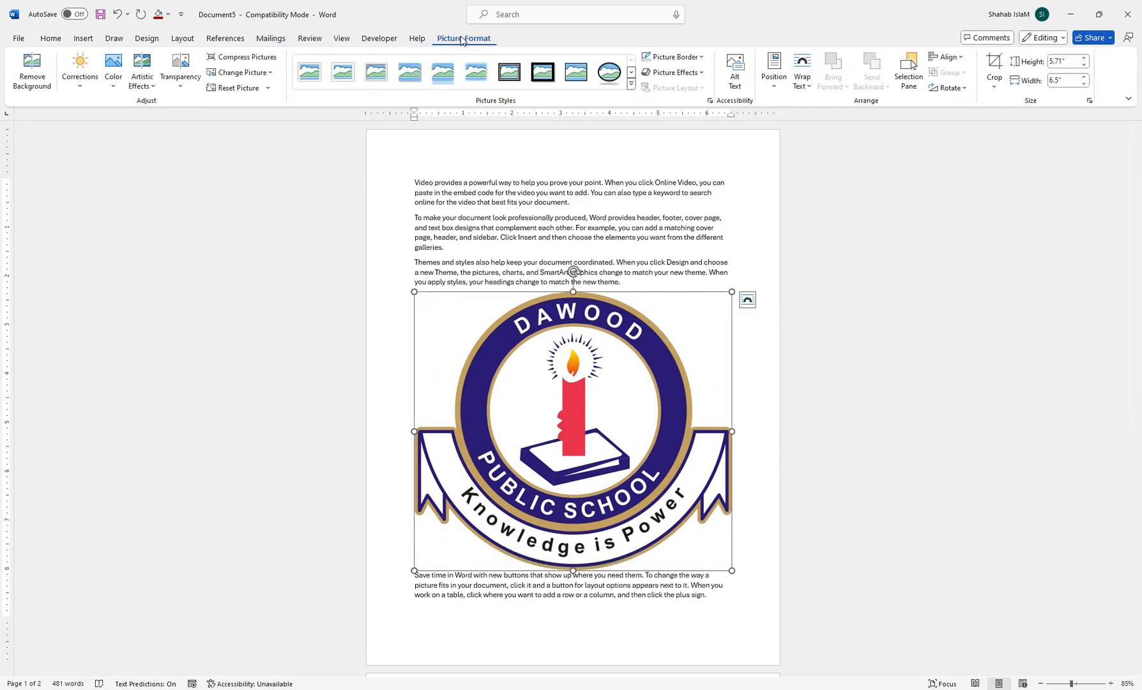
left_click(802, 74)
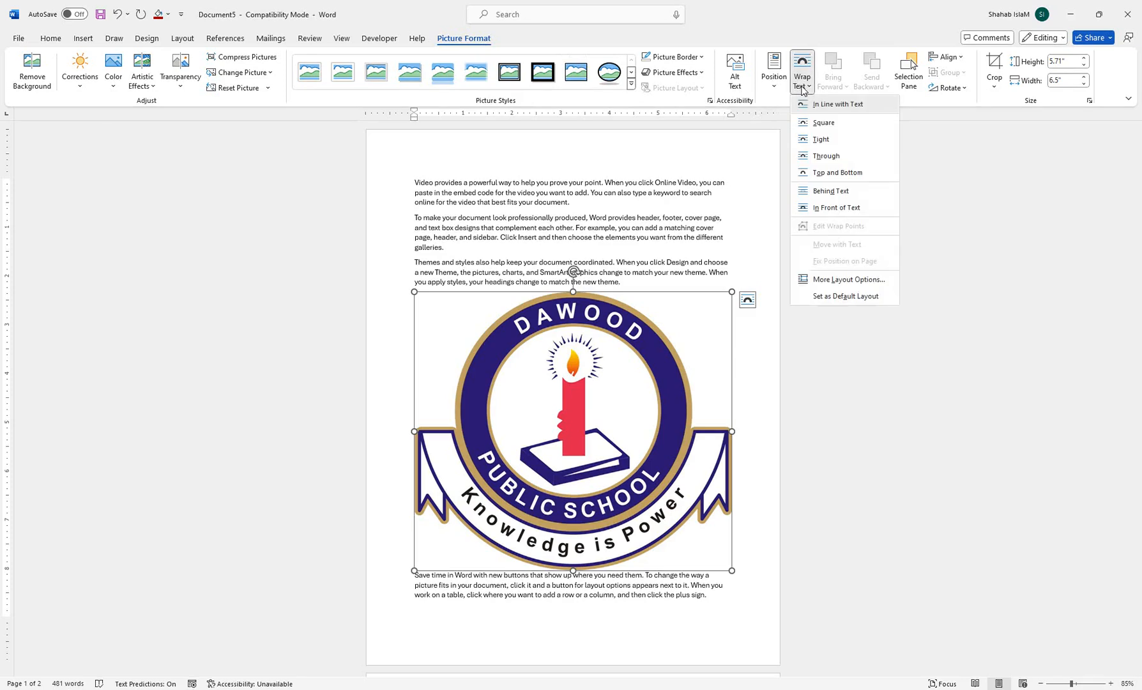
left_click(830, 193)
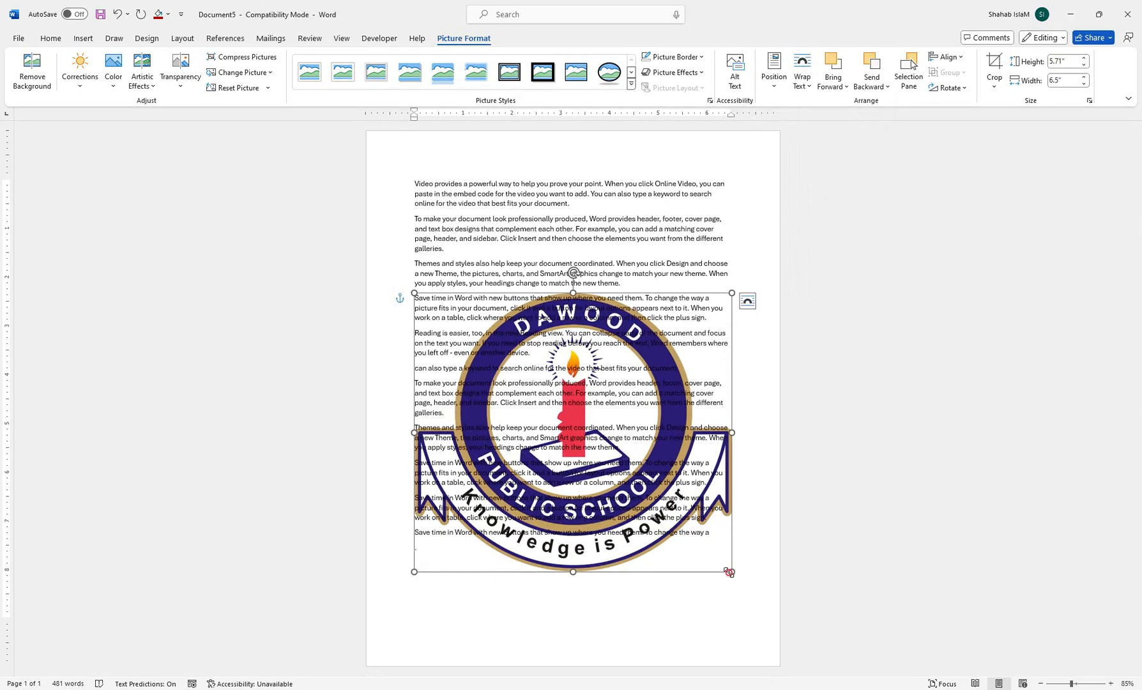
left_click_drag(729, 572, 664, 512)
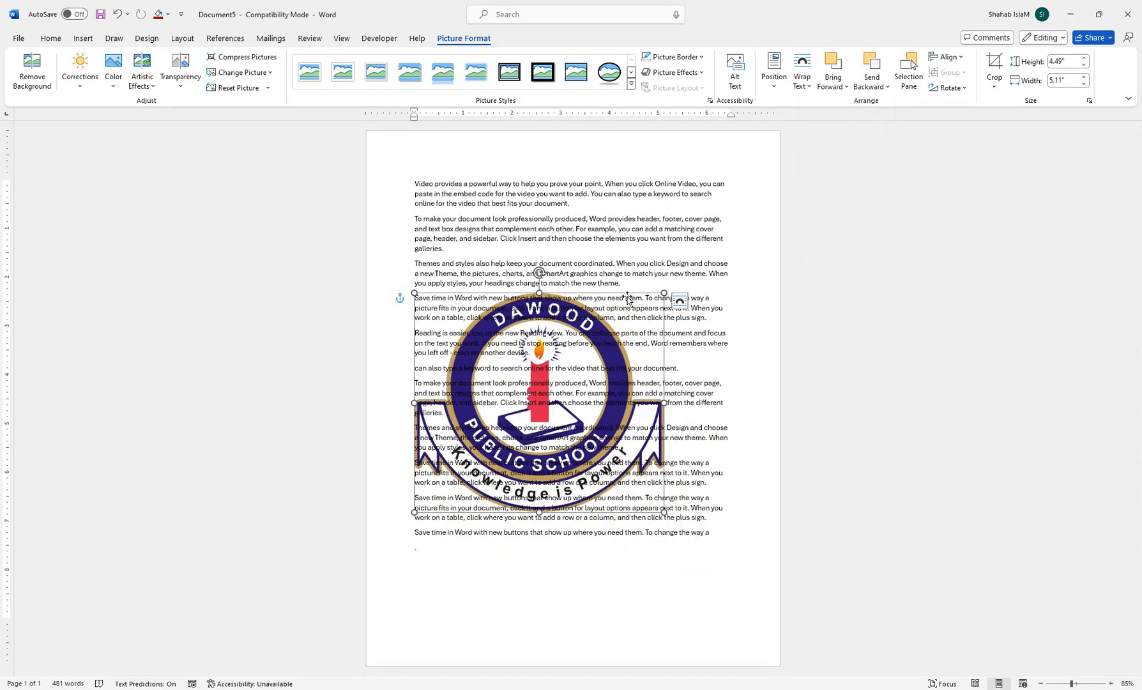
left_click_drag(627, 299, 664, 294)
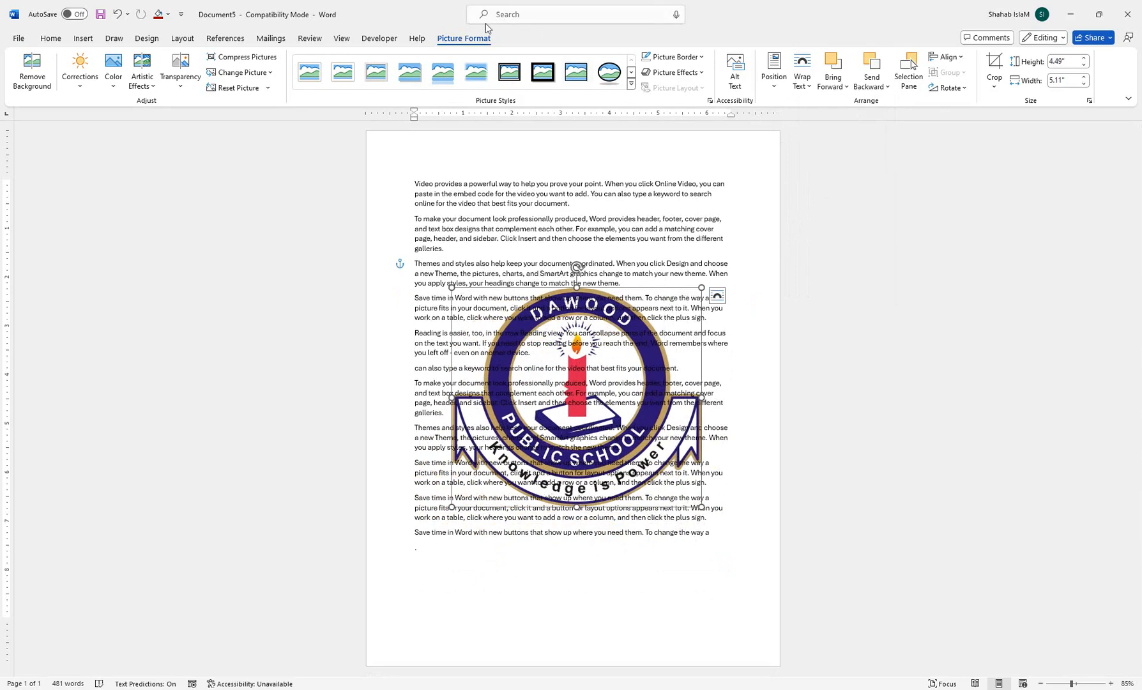
Apply a semi-transparent preset to the school logo so the text reads clearly over it
left_click(146, 38)
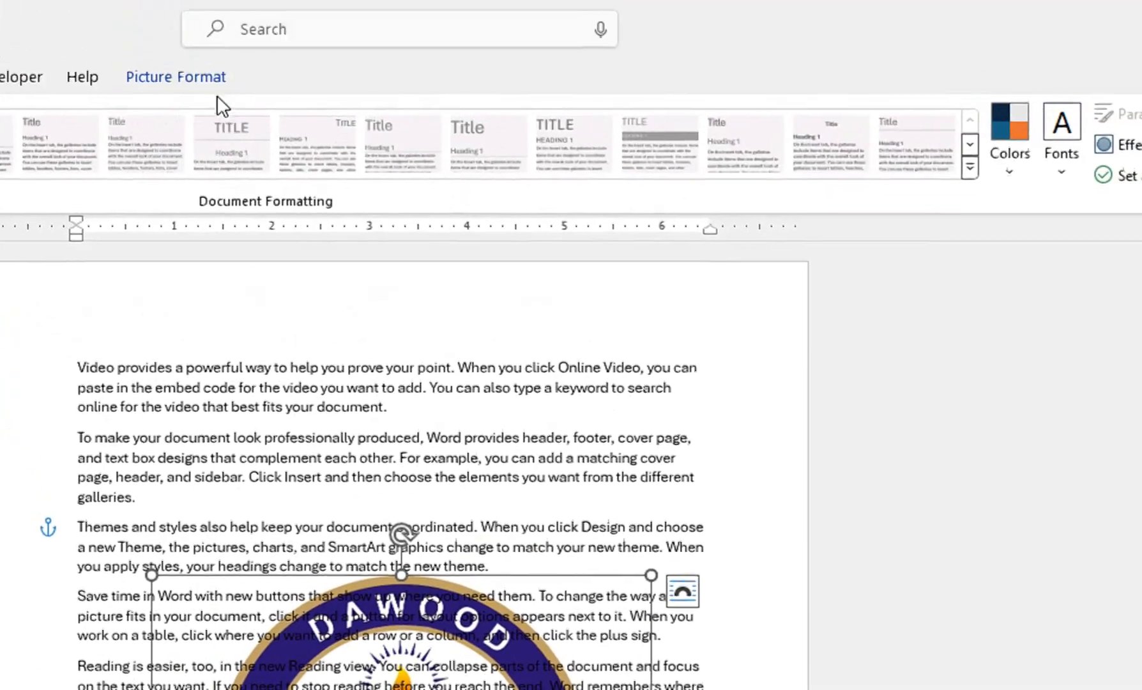
left_click(209, 80)
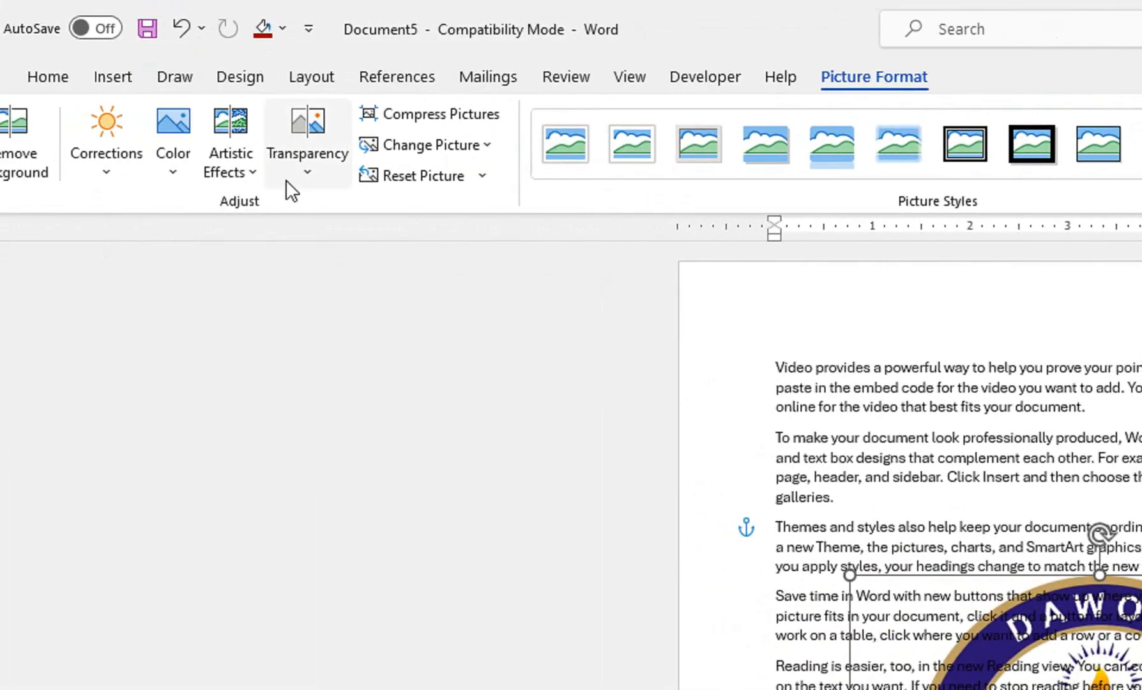
left_click(302, 182)
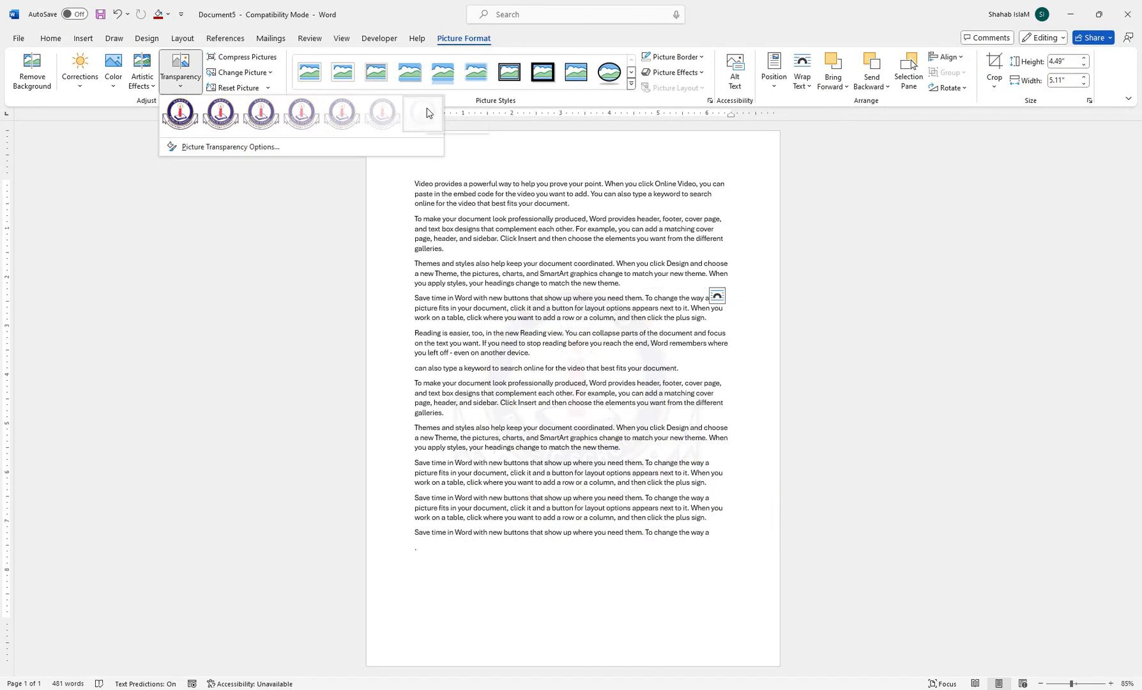
left_click(359, 126)
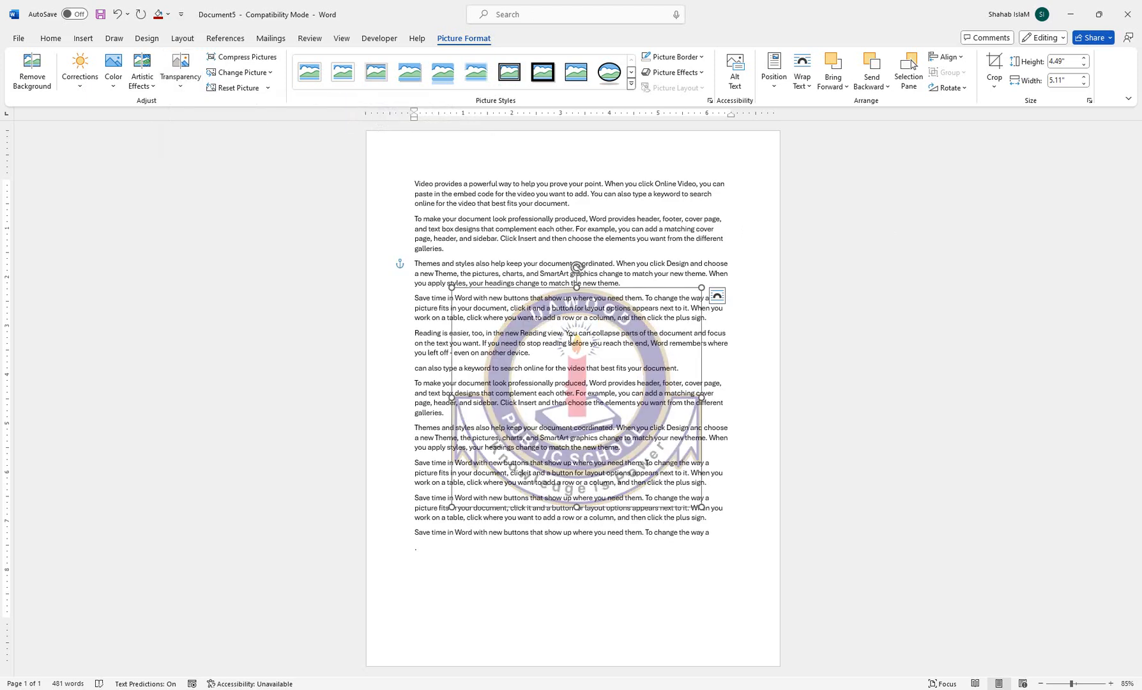
Reset the school logo's transparency formatting while keeping its size
left_click(143, 84)
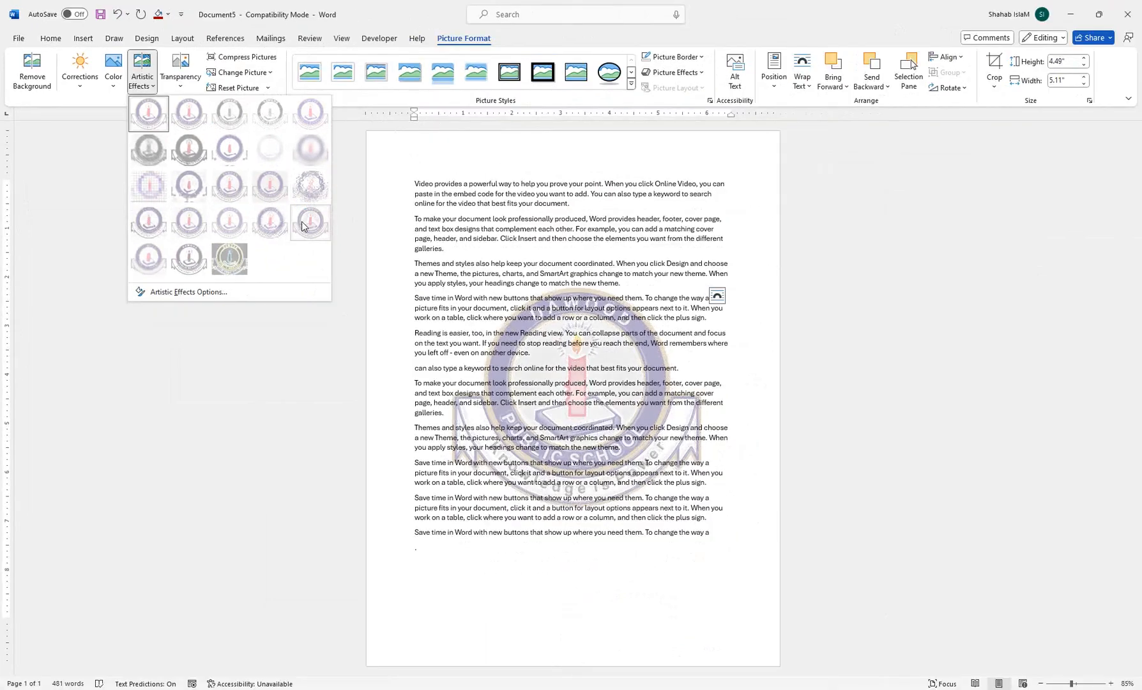
left_click(268, 87)
left_click(265, 103)
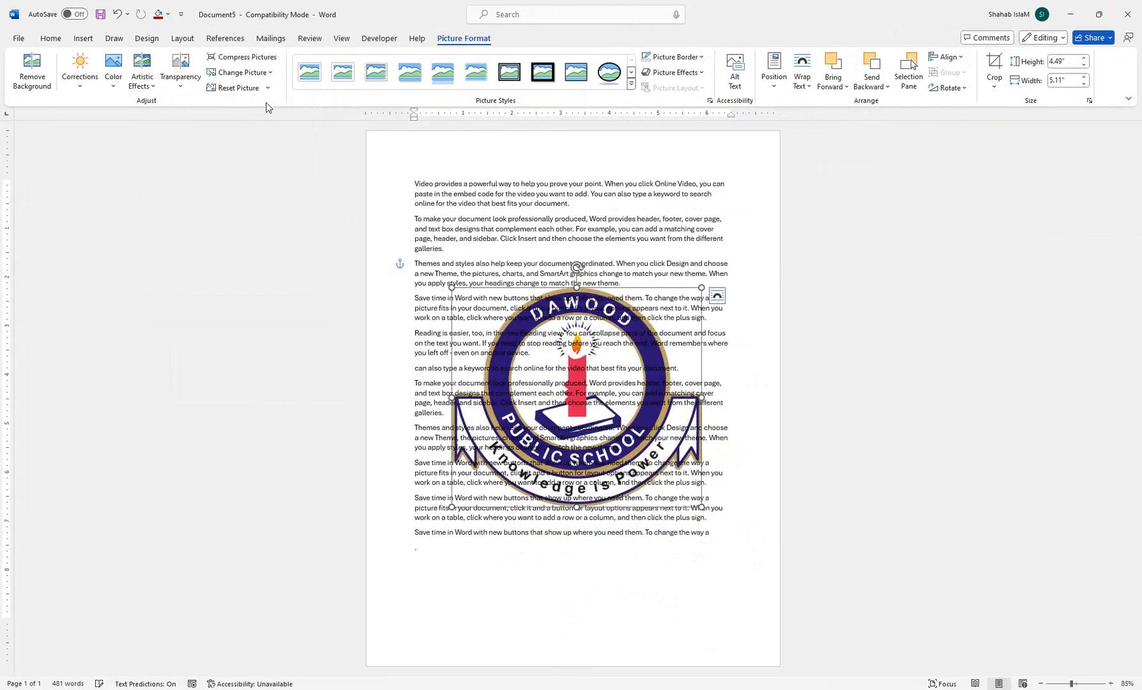
Look through the available artistic effects, sharpness and brightness corrections, and colour variations for the school logo
left_click(142, 71)
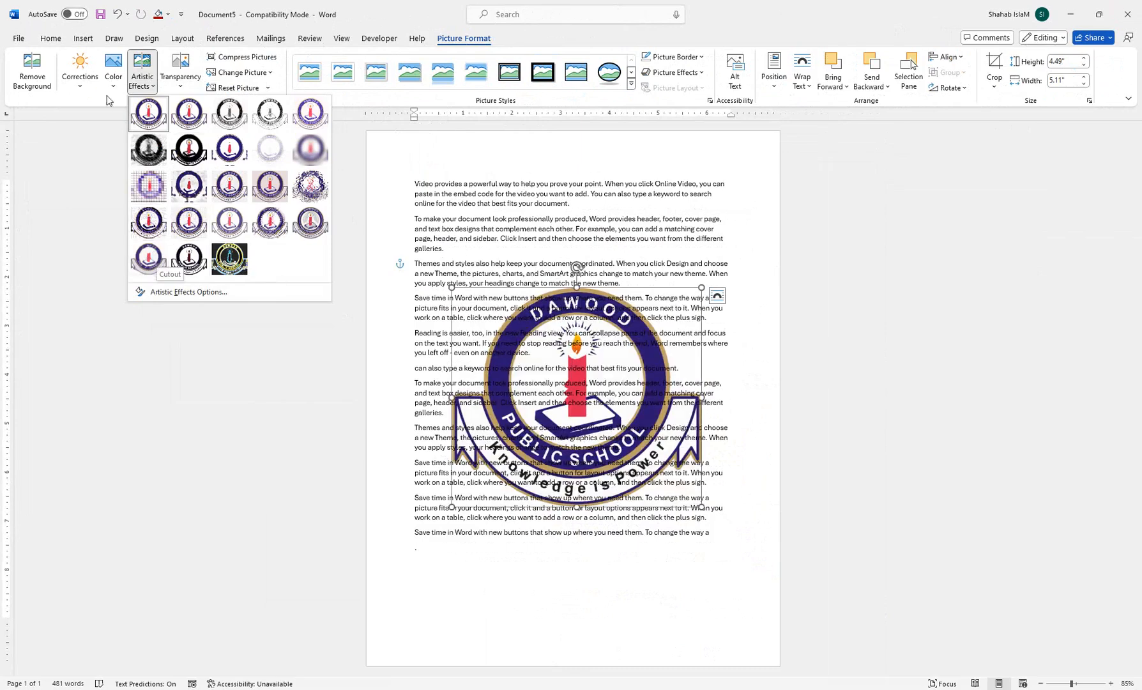
left_click(82, 80)
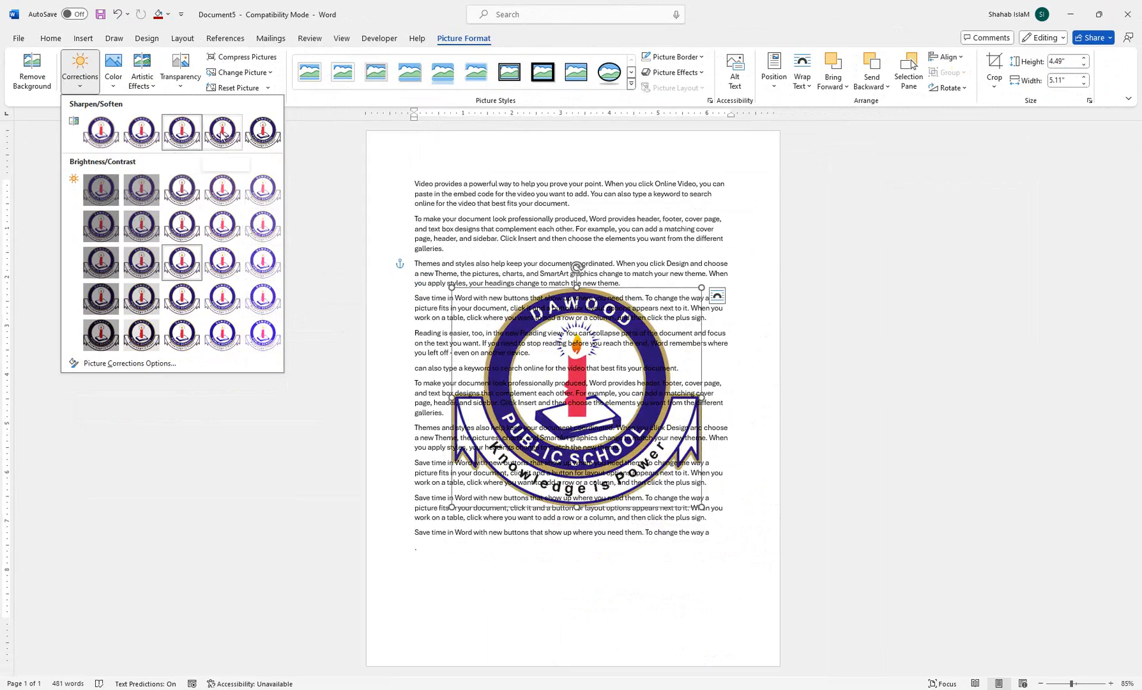
left_click(113, 67)
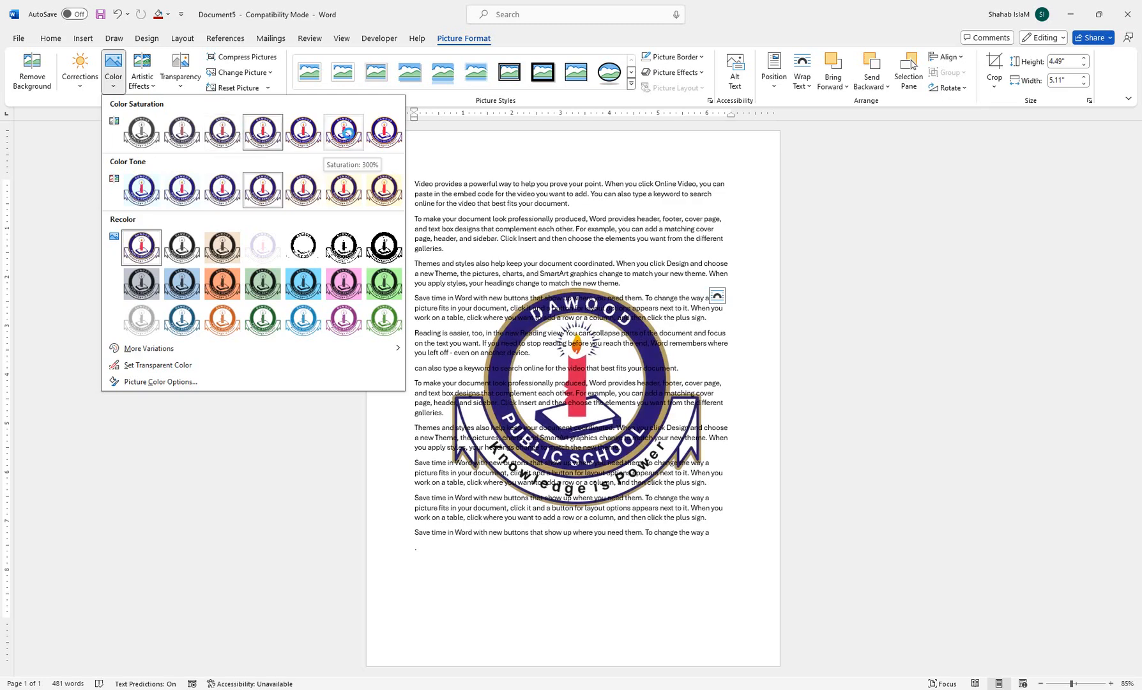
left_click(486, 106)
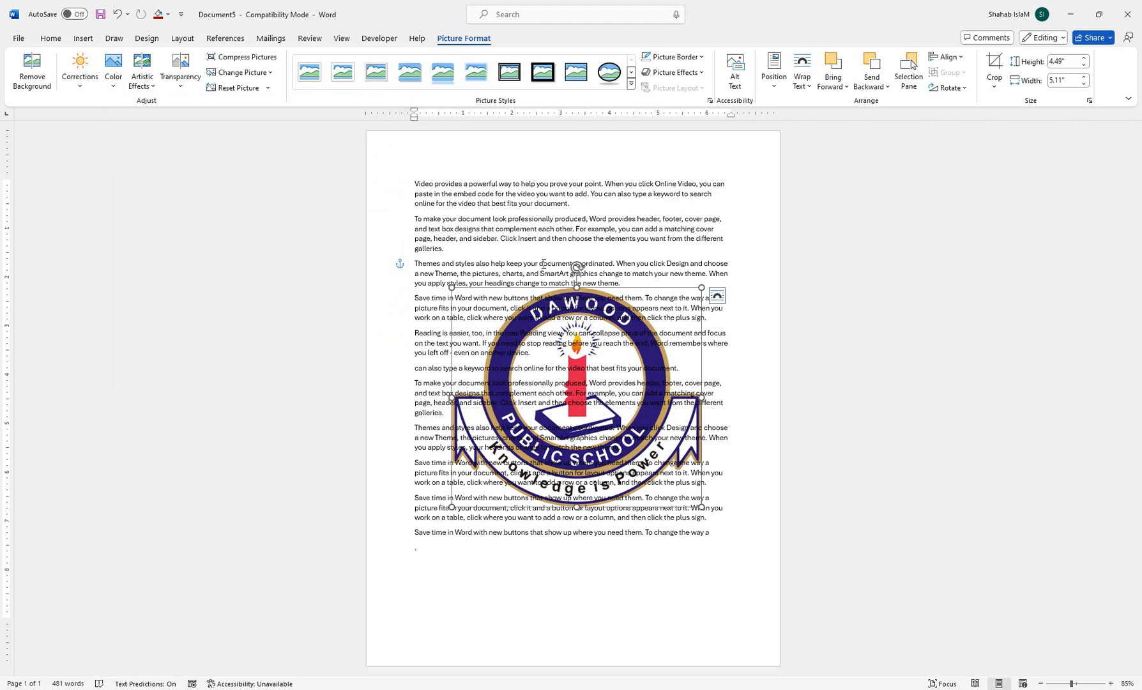
Remove the school logo picture from the page
right_click(672, 291)
left_click(700, 319)
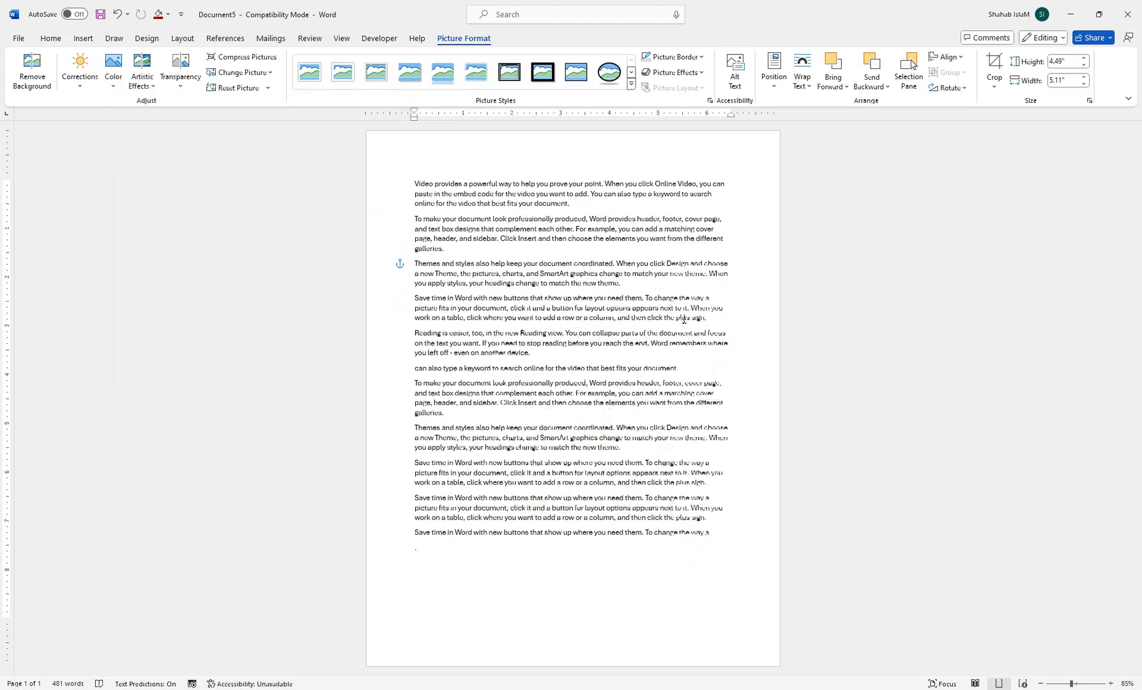
Draw a rounded rectangle from the basic shapes over the second to fourth paragraphs
left_click(88, 39)
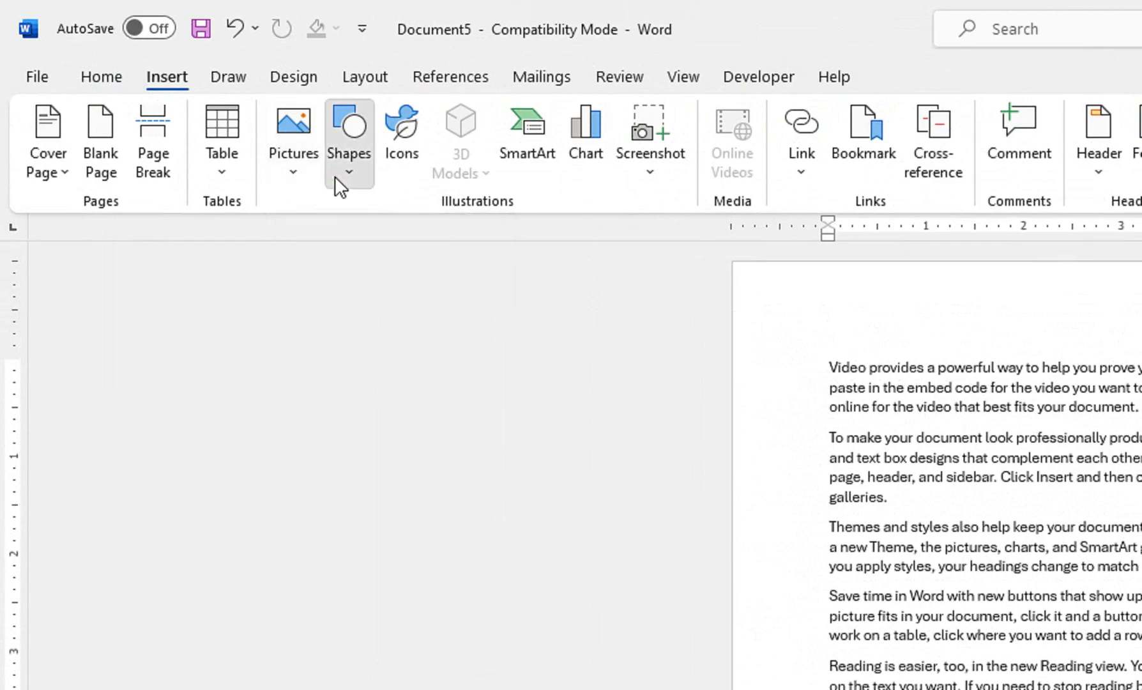
left_click(167, 87)
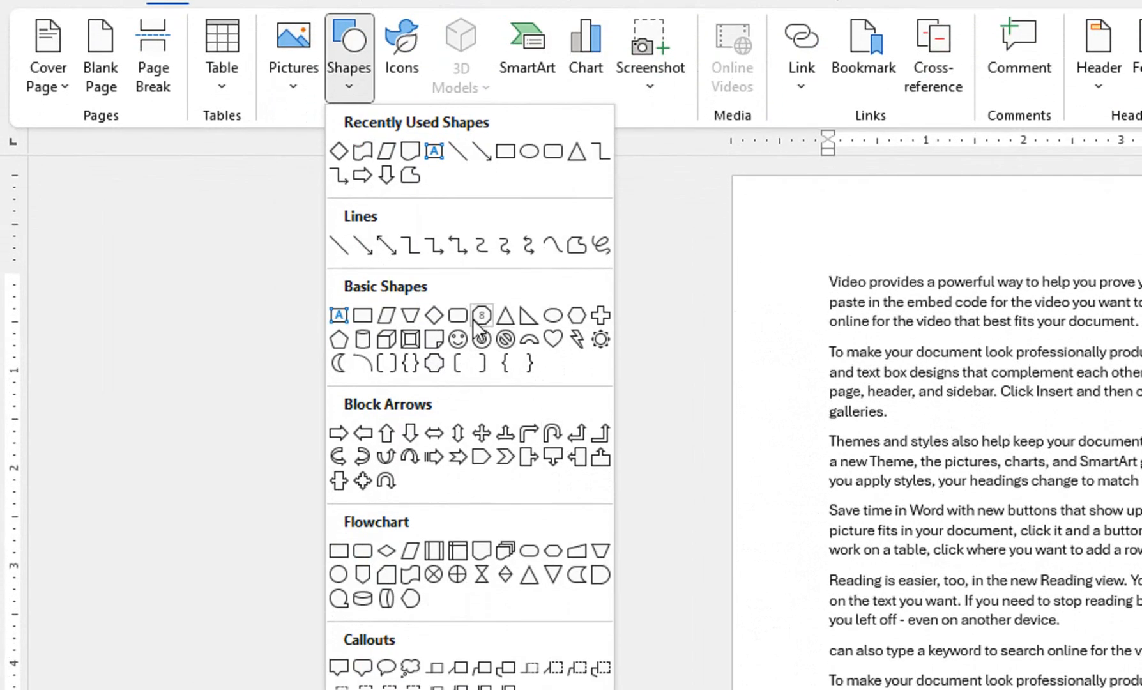
left_click(468, 403)
left_click_drag(914, 336, 1102, 551)
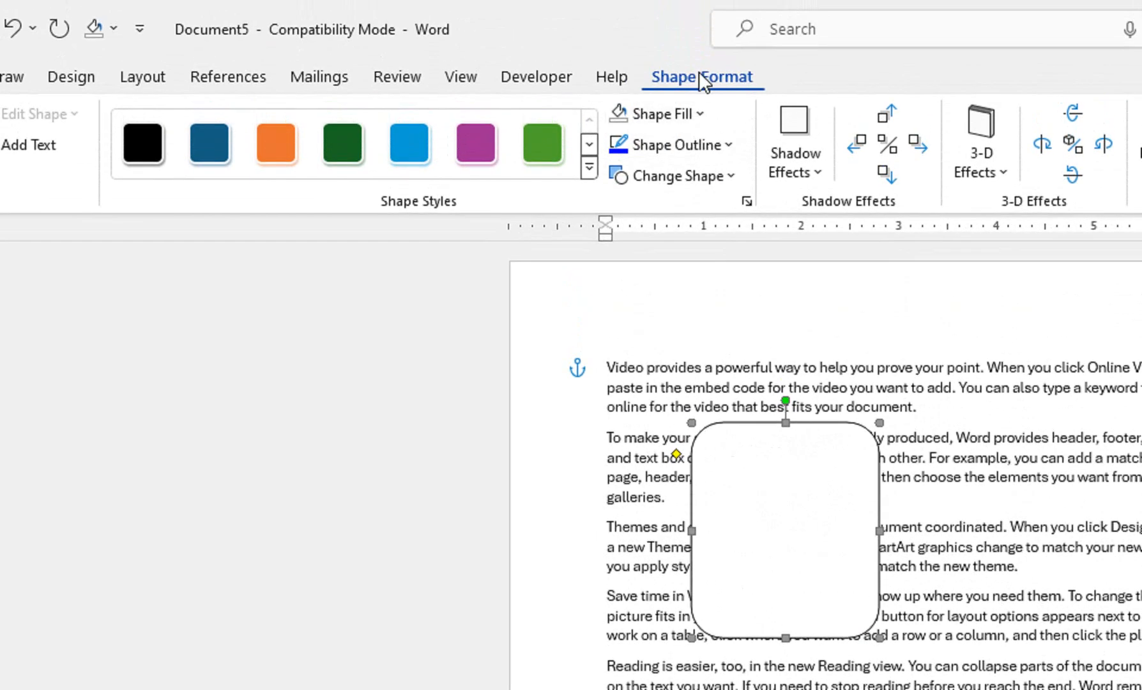
Fill the rounded rectangle with the picture file free-photo-background-953.jpg
left_click(700, 116)
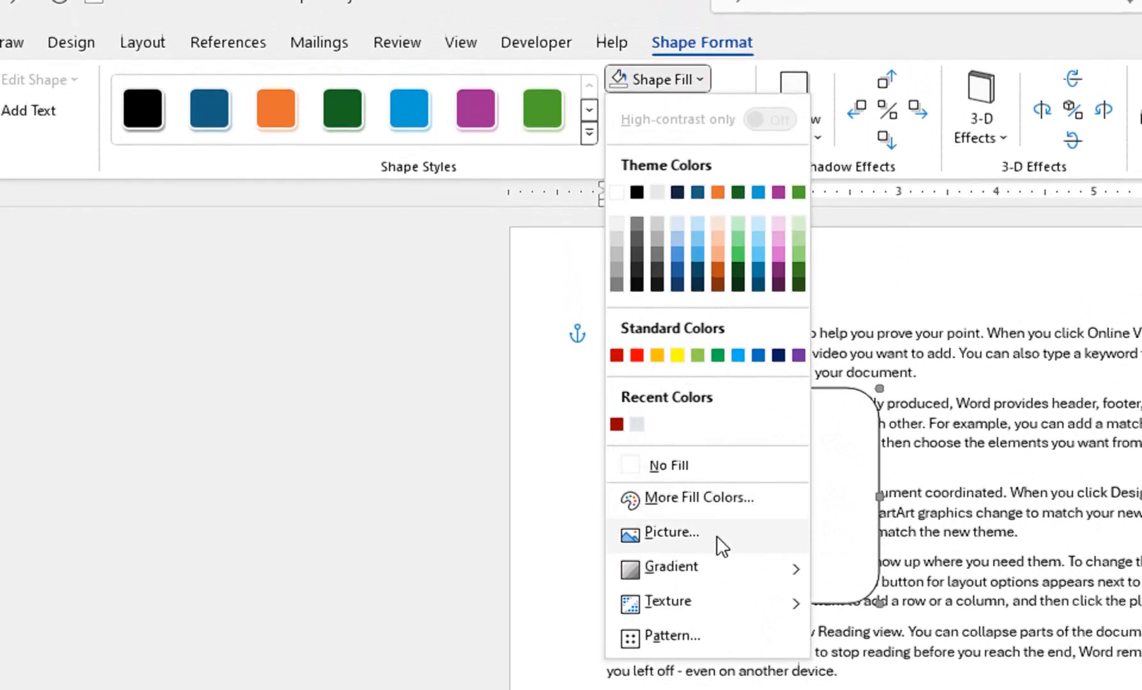
left_click(716, 568)
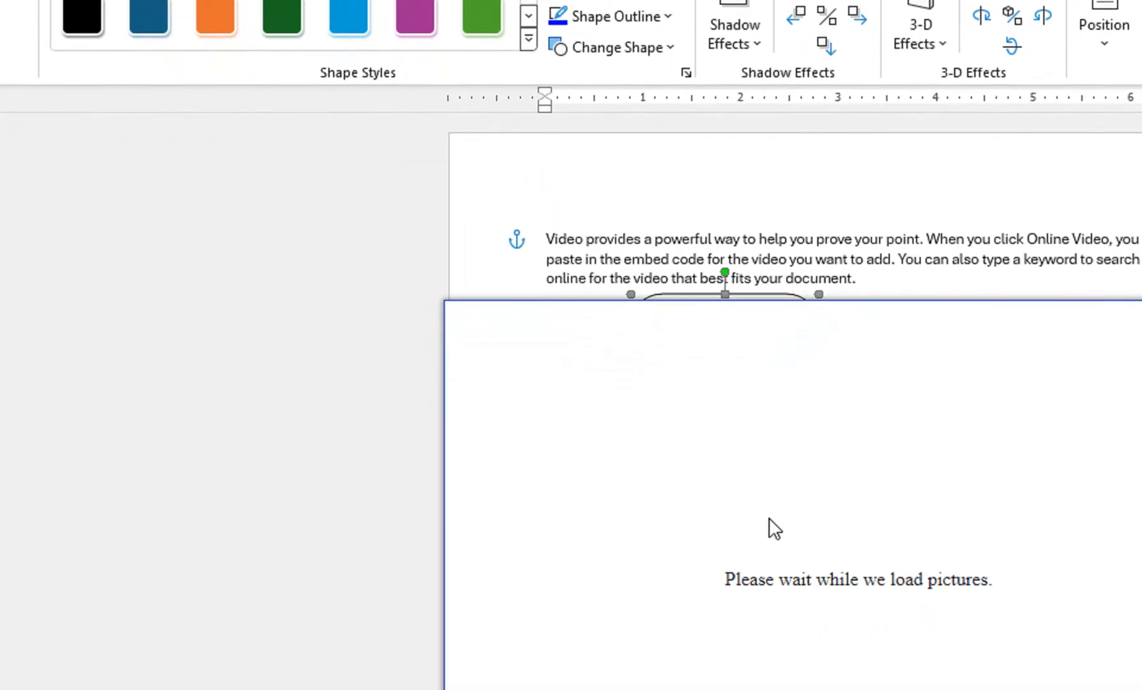
left_click(668, 452)
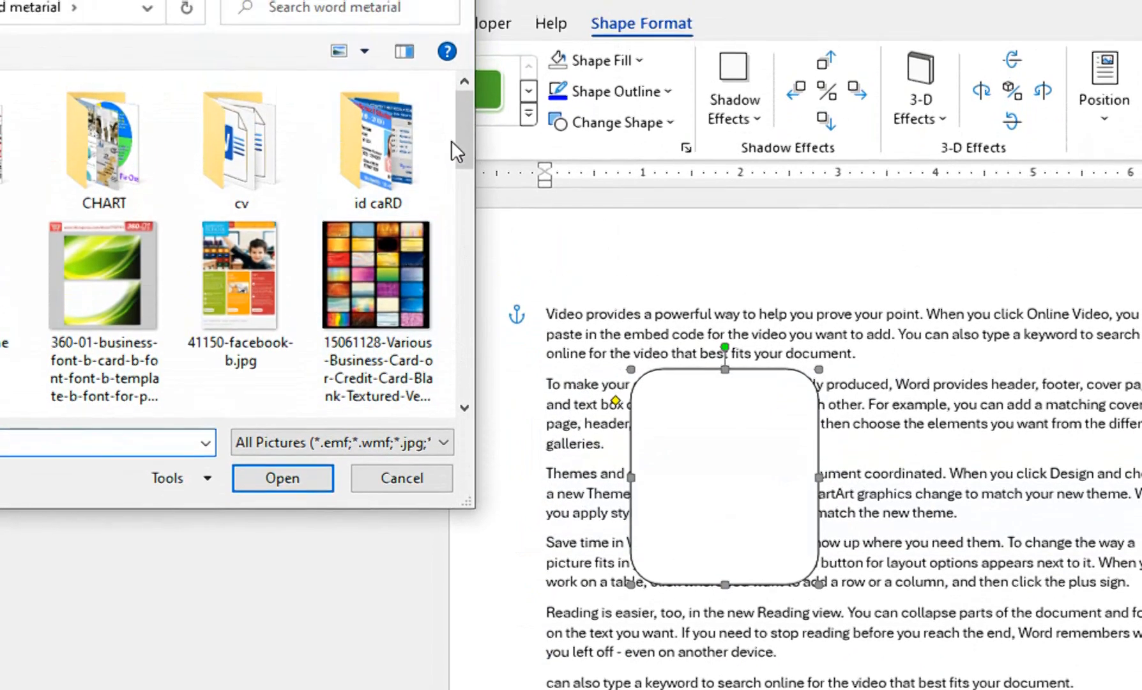
left_click_drag(451, 66, 458, 162)
left_click_drag(458, 262, 458, 289)
left_click(377, 300)
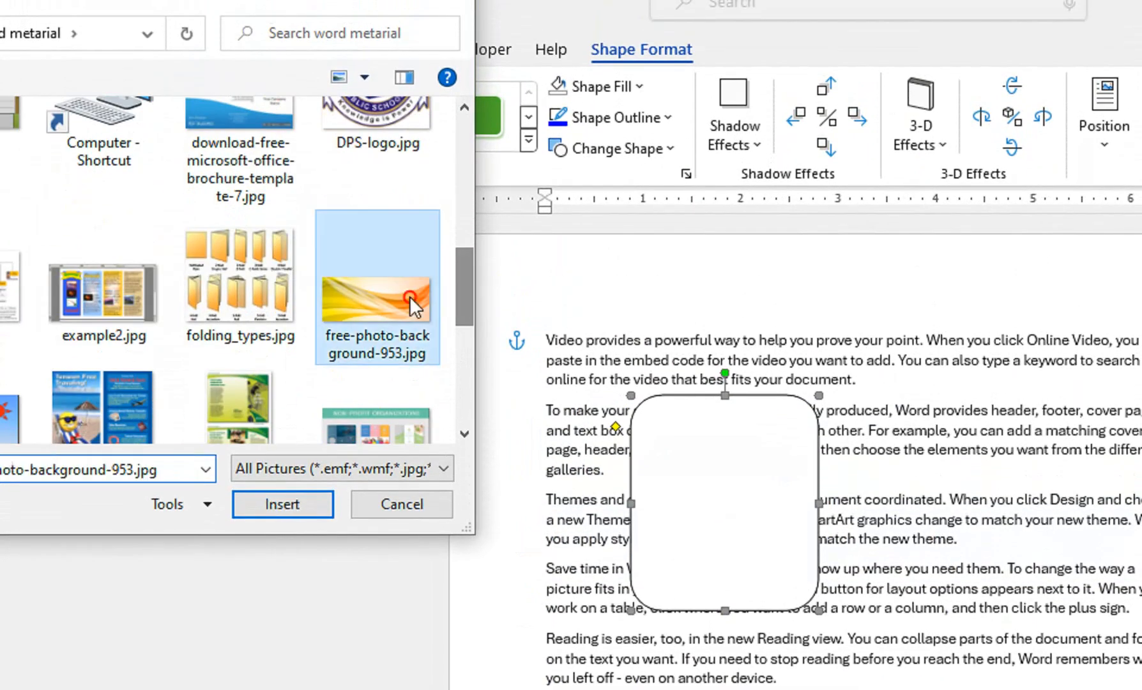
left_click(319, 502)
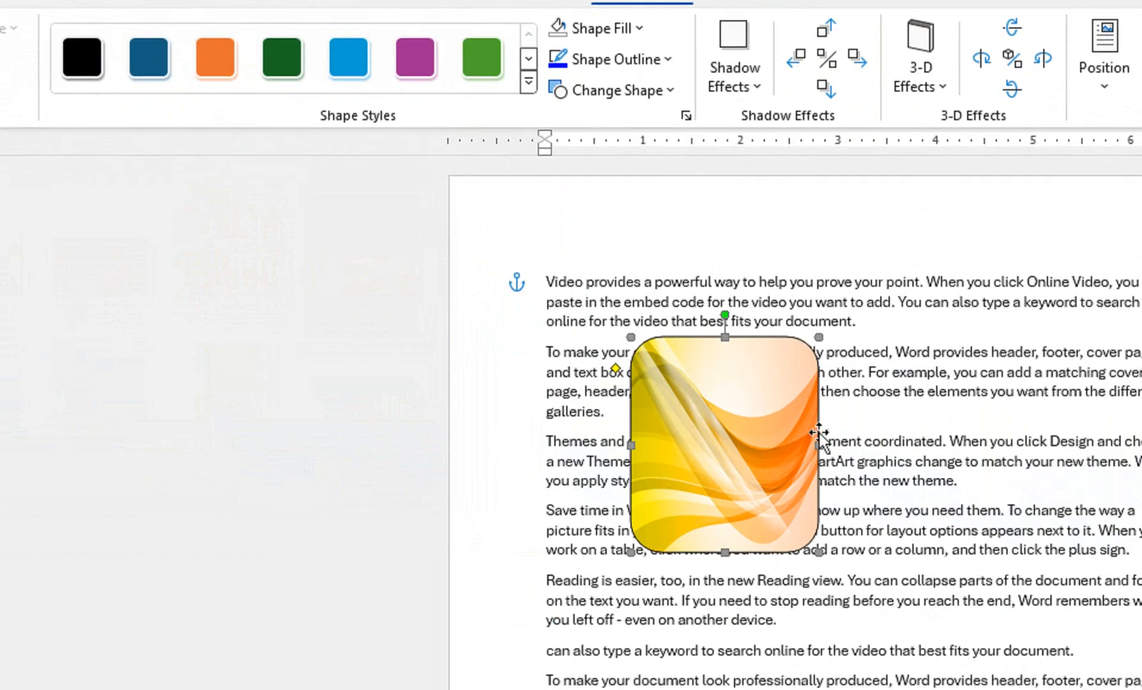
Move the picture-filled rounded rectangle down the page, over the paragraphs starting at "can also type a keyword"
left_click_drag(641, 453, 1025, 550)
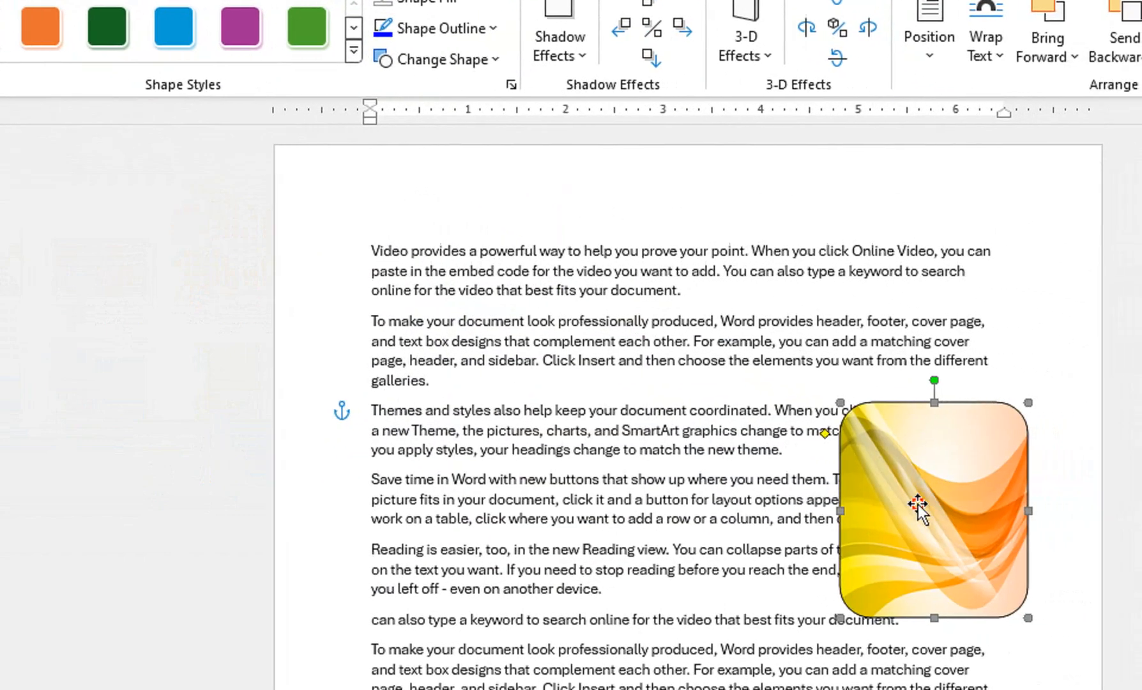
left_click_drag(1095, 510, 761, 679)
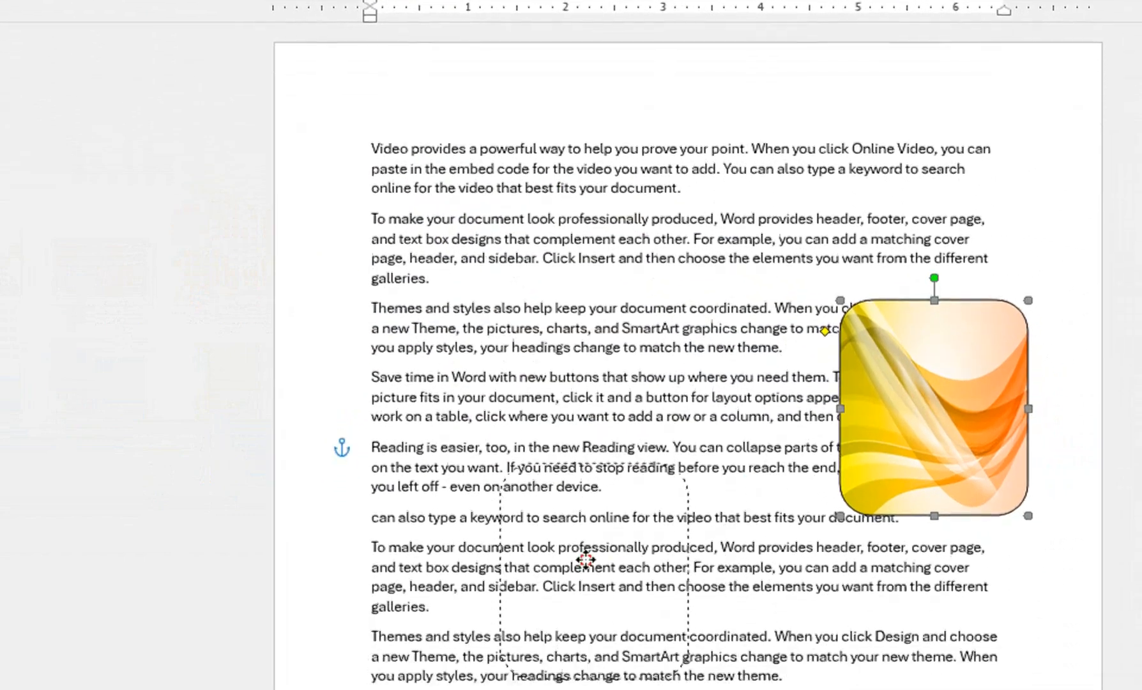
left_click_drag(586, 559, 586, 561)
left_click_drag(601, 596, 774, 651)
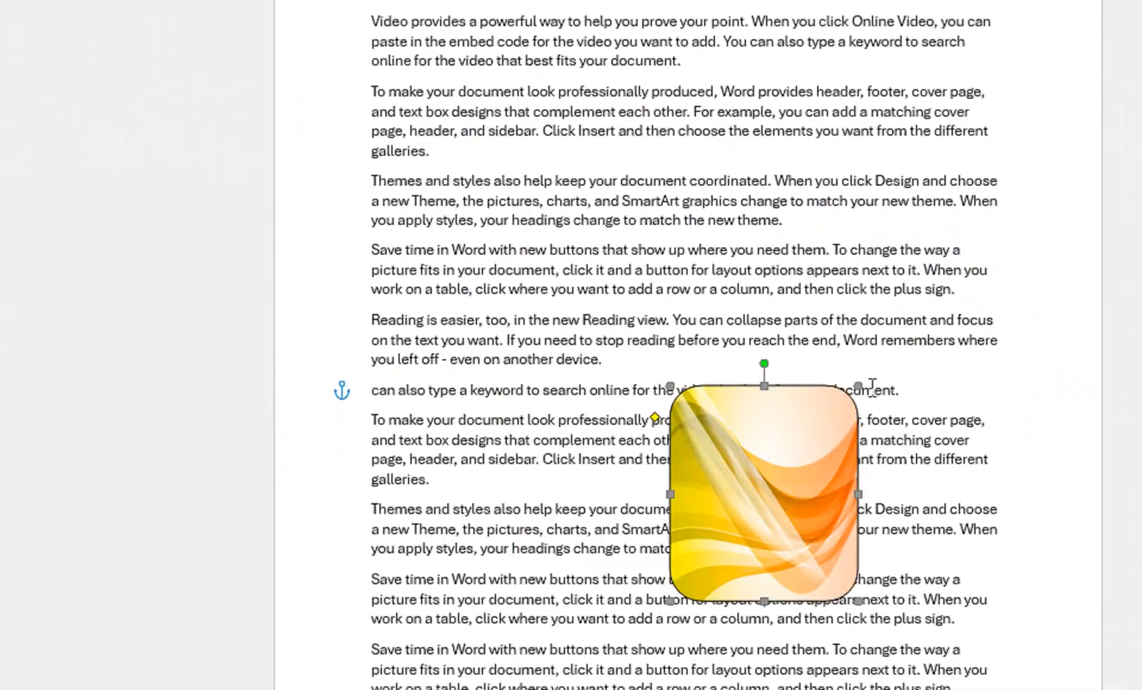
Enlarge the picture-filled rounded rectangle and make its picture fill partly transparent so the text shows through
left_click_drag(858, 385, 935, 304)
right_click(859, 422)
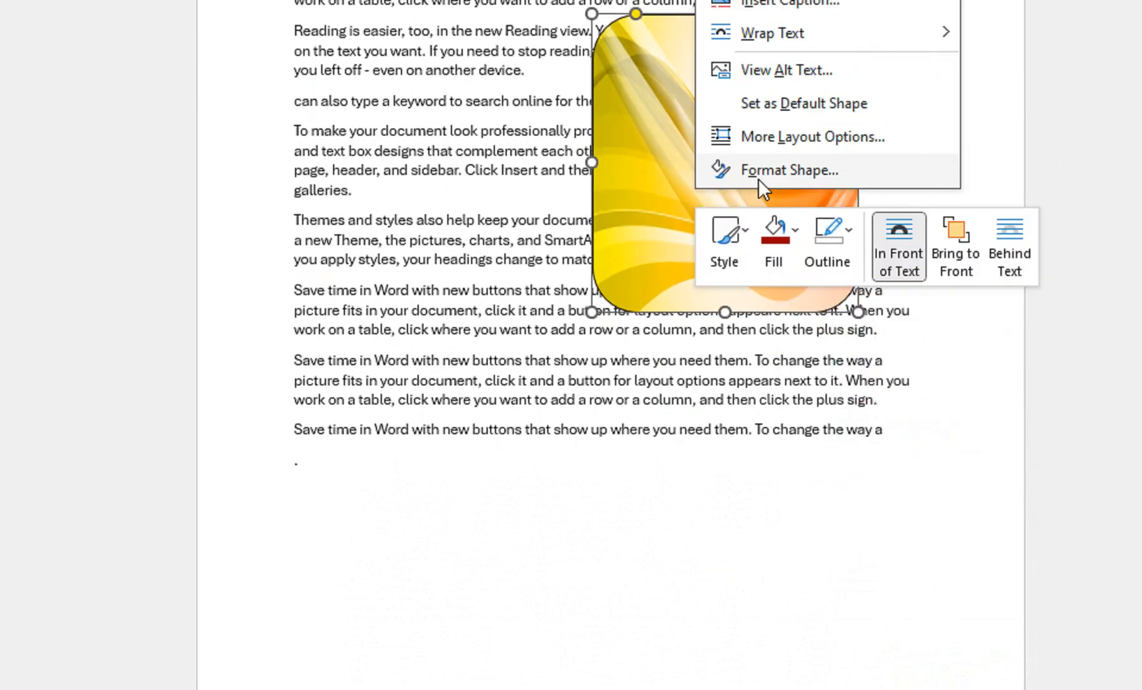
left_click(758, 178)
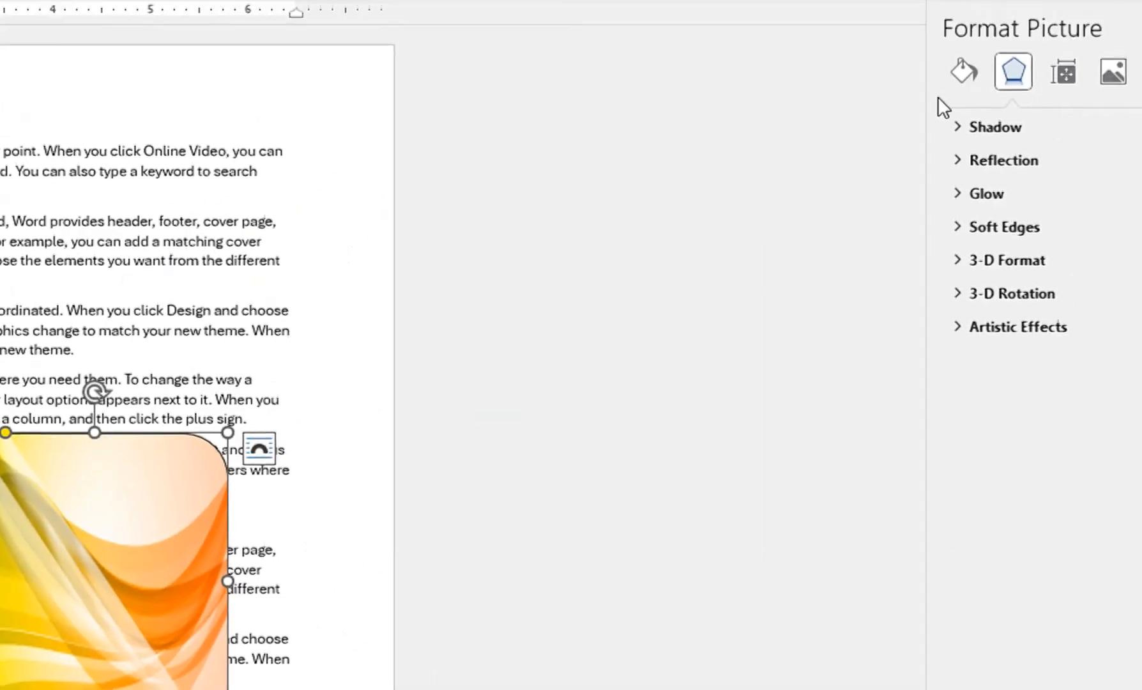
left_click(963, 71)
left_click(957, 127)
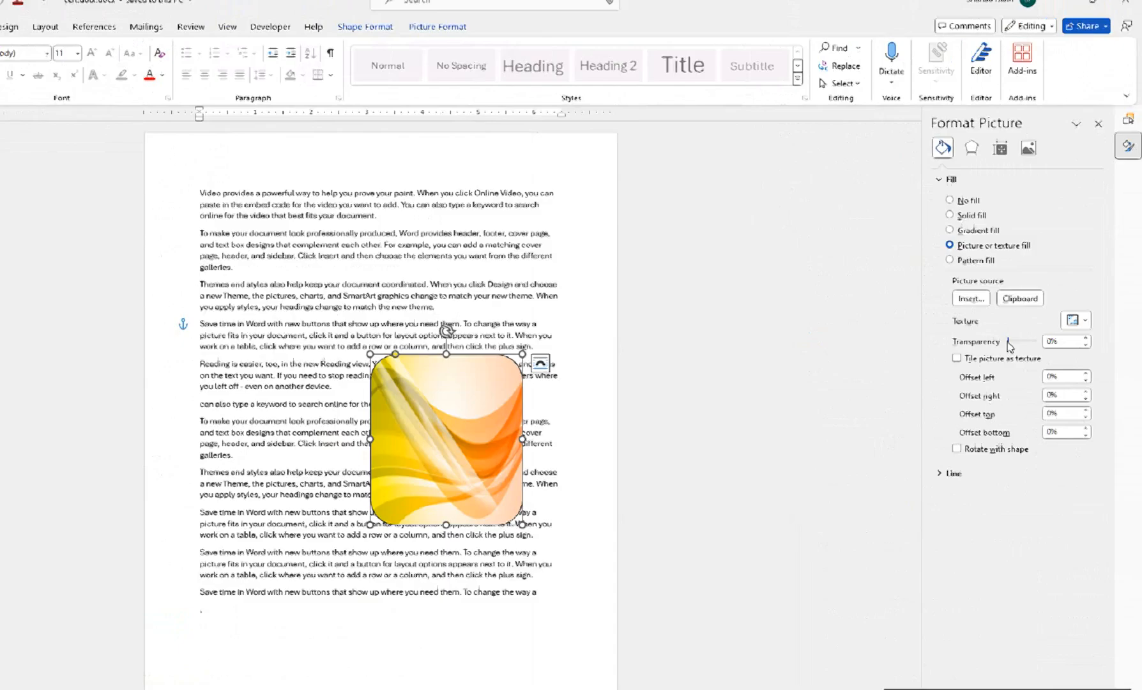
left_click_drag(907, 508, 930, 508)
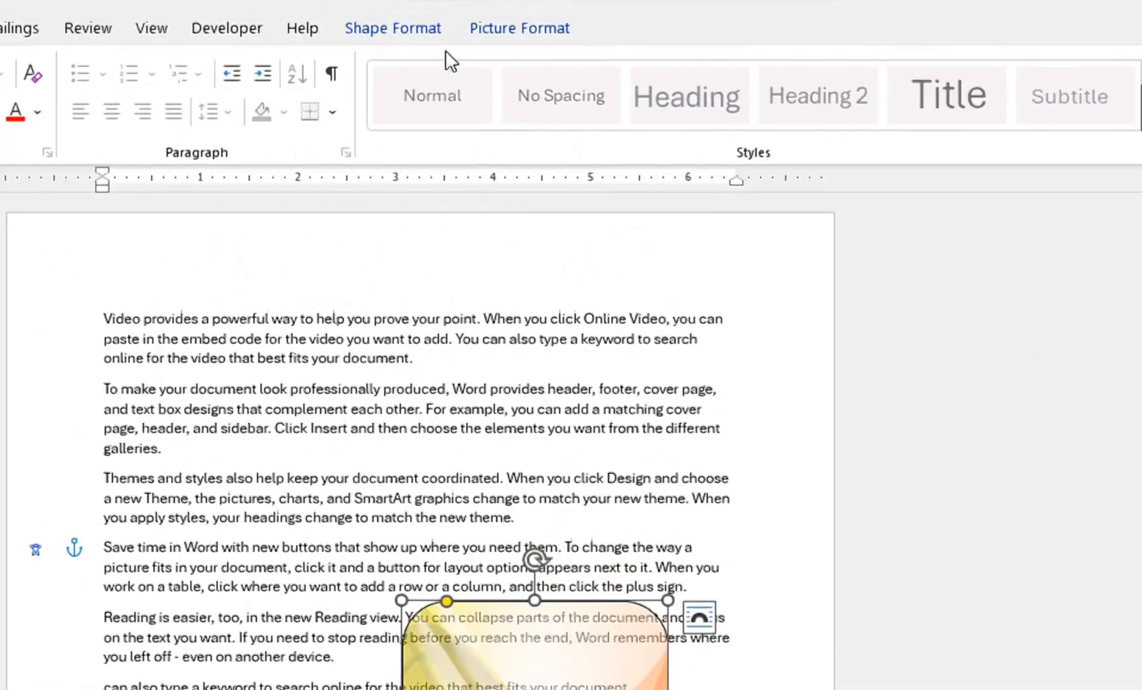
Remove the outline from the picture-filled rounded rectangle
left_click(520, 28)
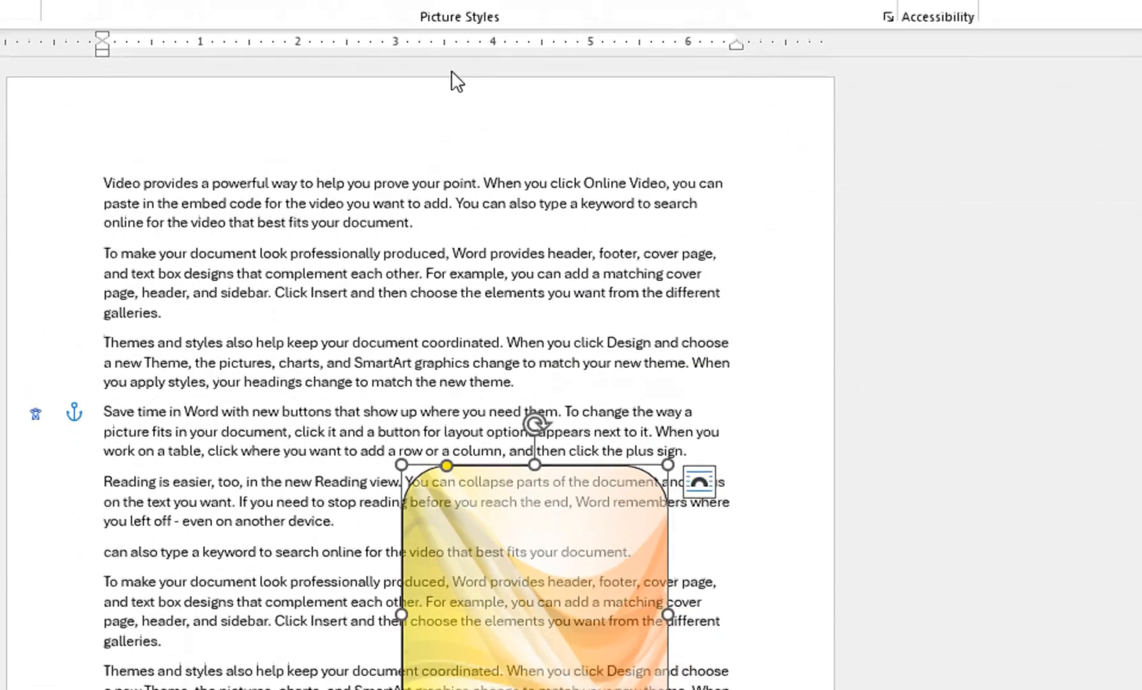
left_click(359, 75)
left_click(368, 145)
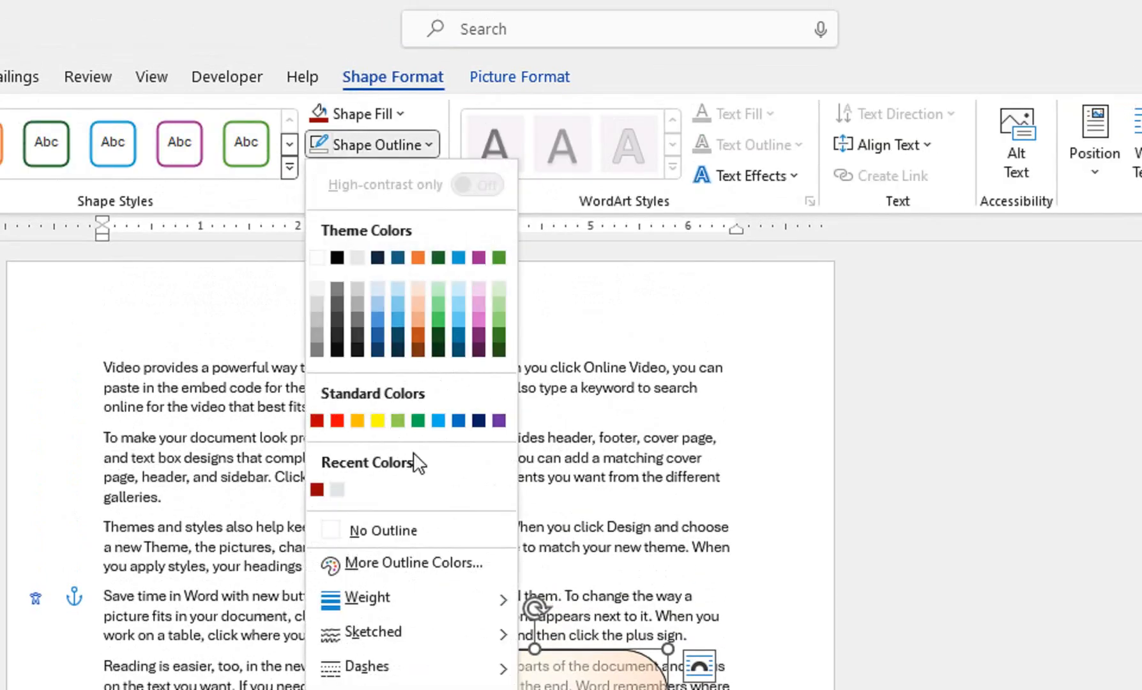
left_click(383, 530)
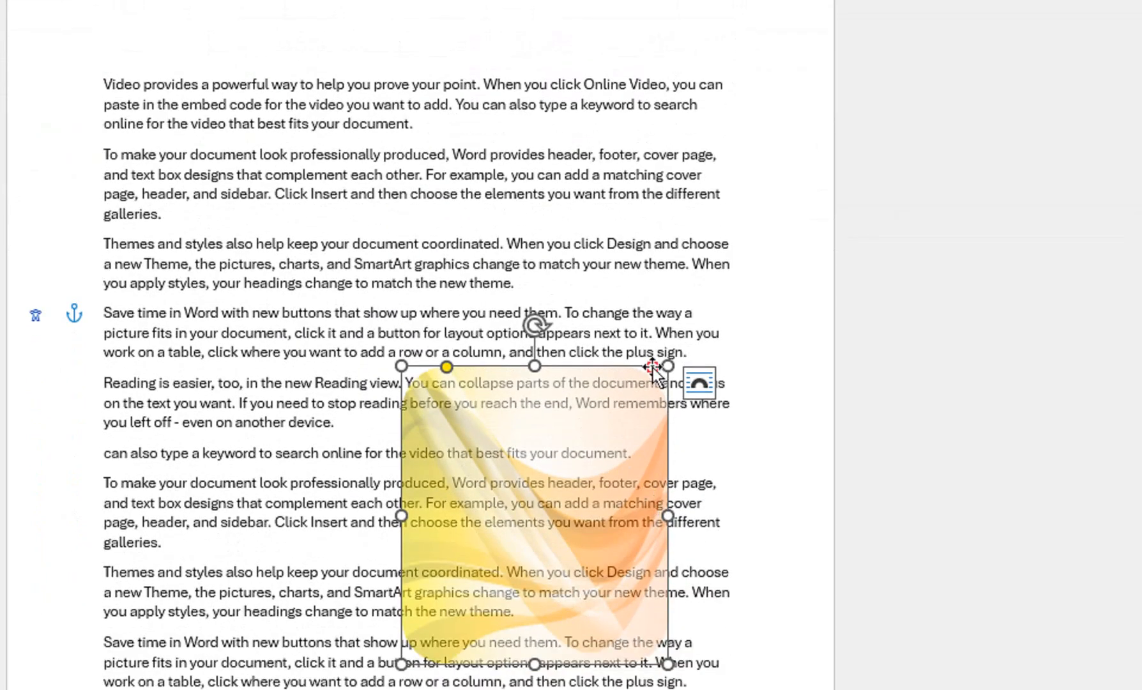
Shrink the rounded rectangle and reposition it over the middle of the page, starting at the "Reading is easier" paragraph
left_click_drag(652, 370, 345, 47)
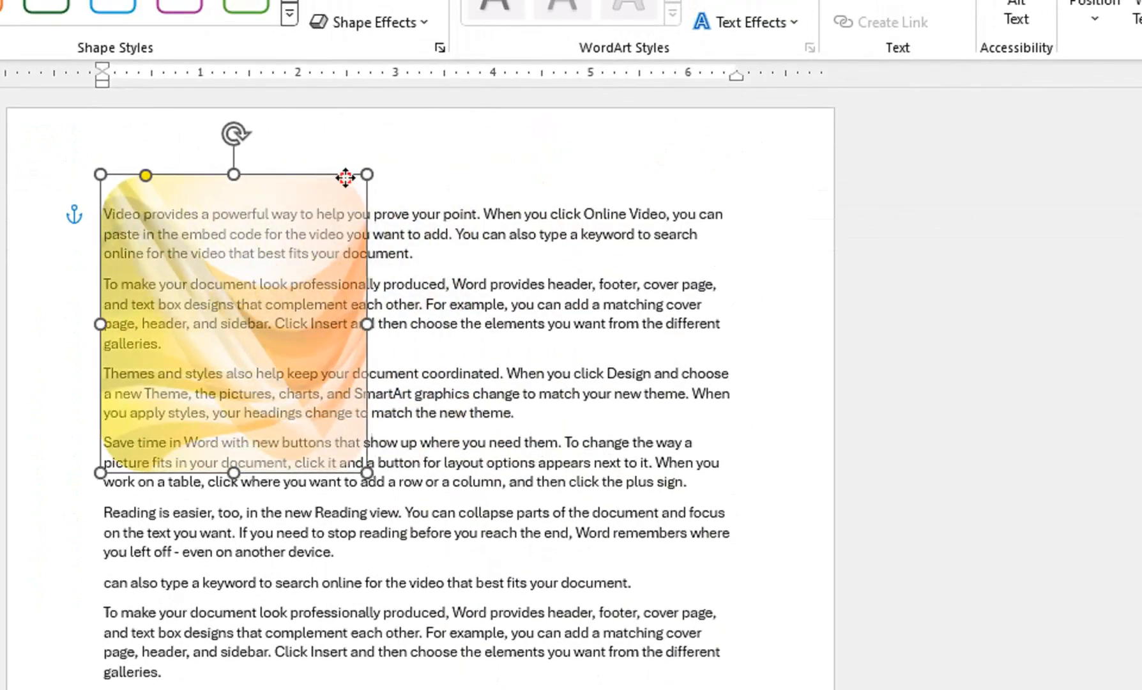
left_click_drag(346, 177, 418, 584)
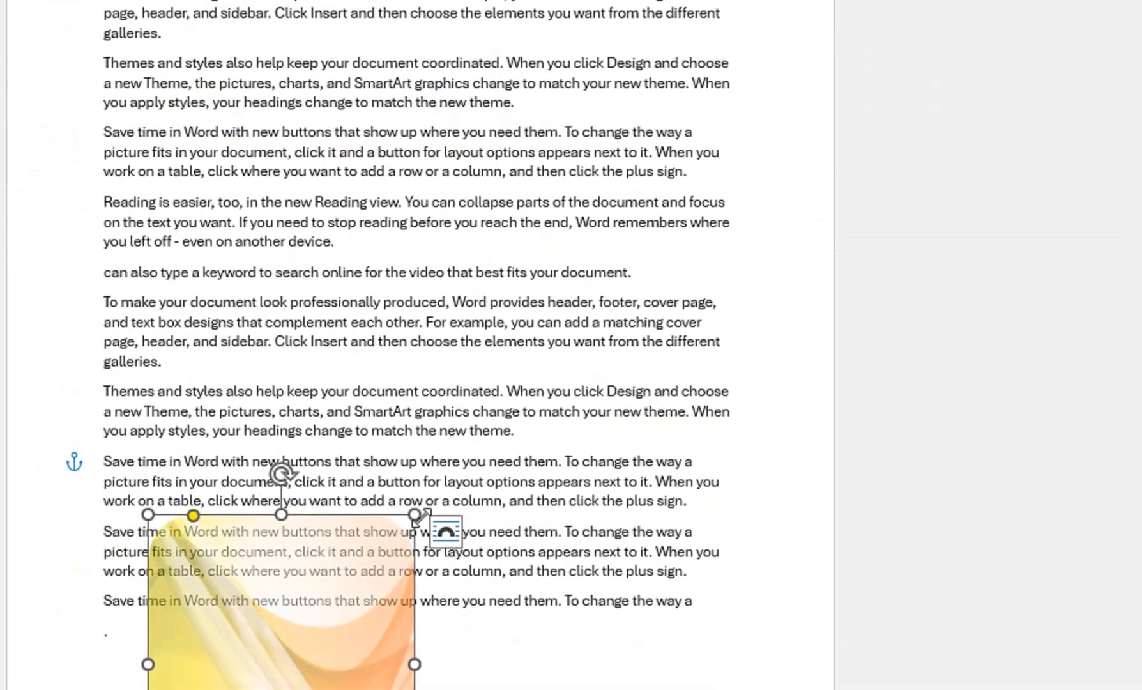
left_click_drag(419, 516, 359, 517)
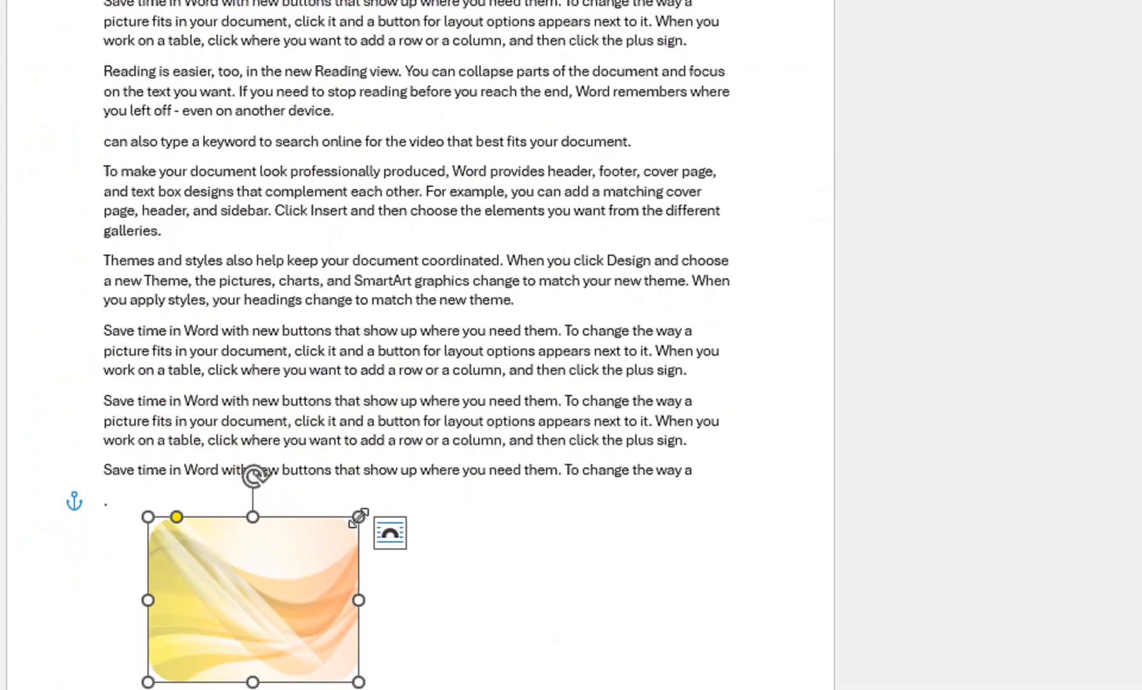
left_click(390, 532)
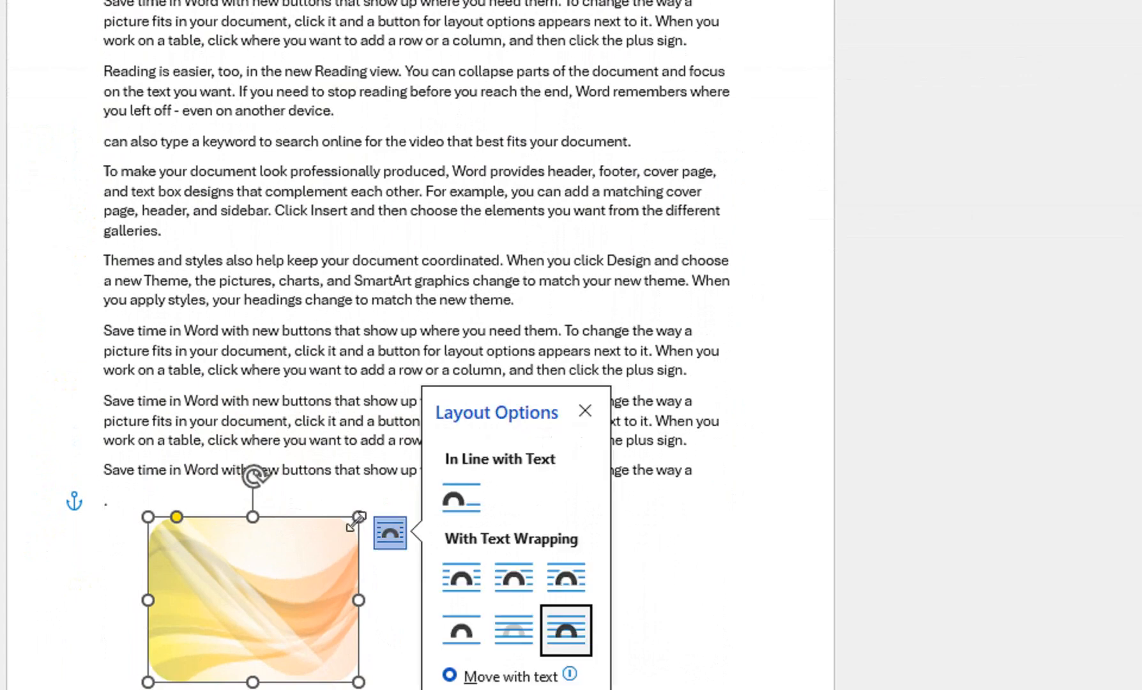
left_click(586, 414)
left_click_drag(277, 514, 422, 224)
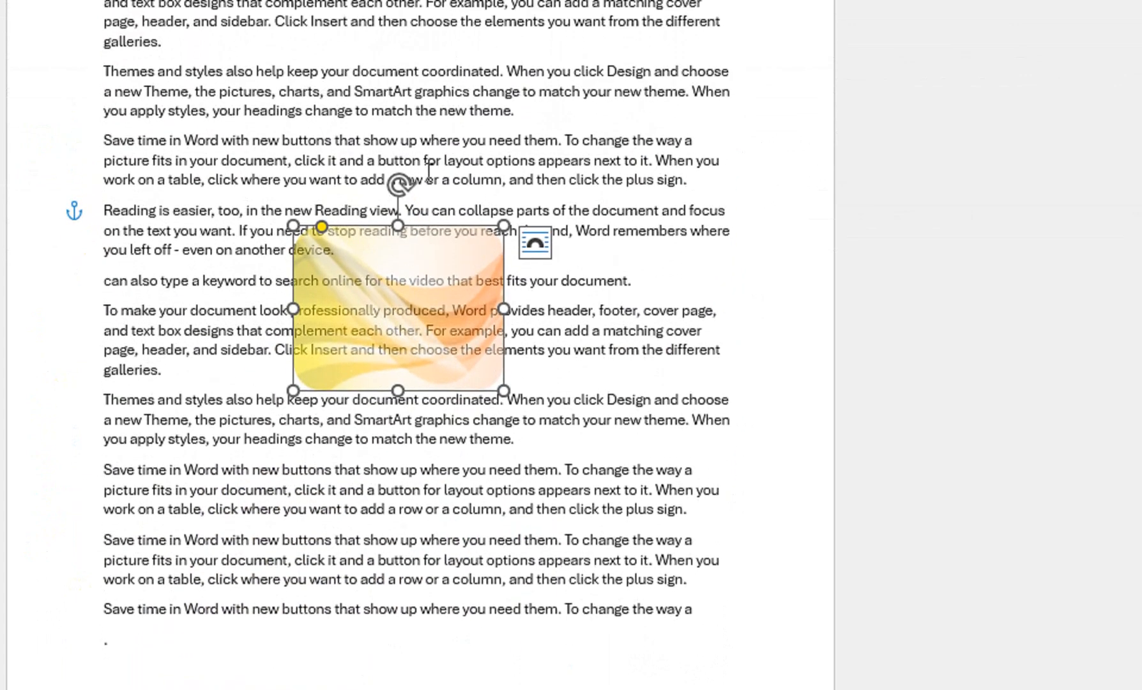
Cut the picture-filled rounded rectangle out of the document
right_click(421, 231)
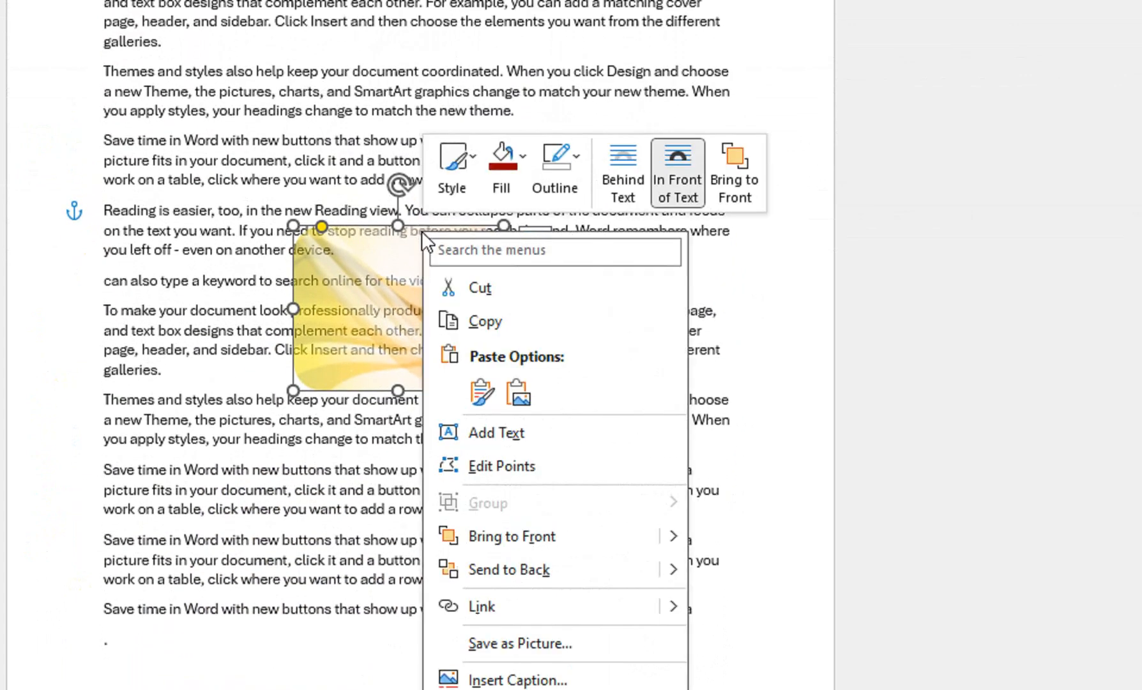
left_click(466, 287)
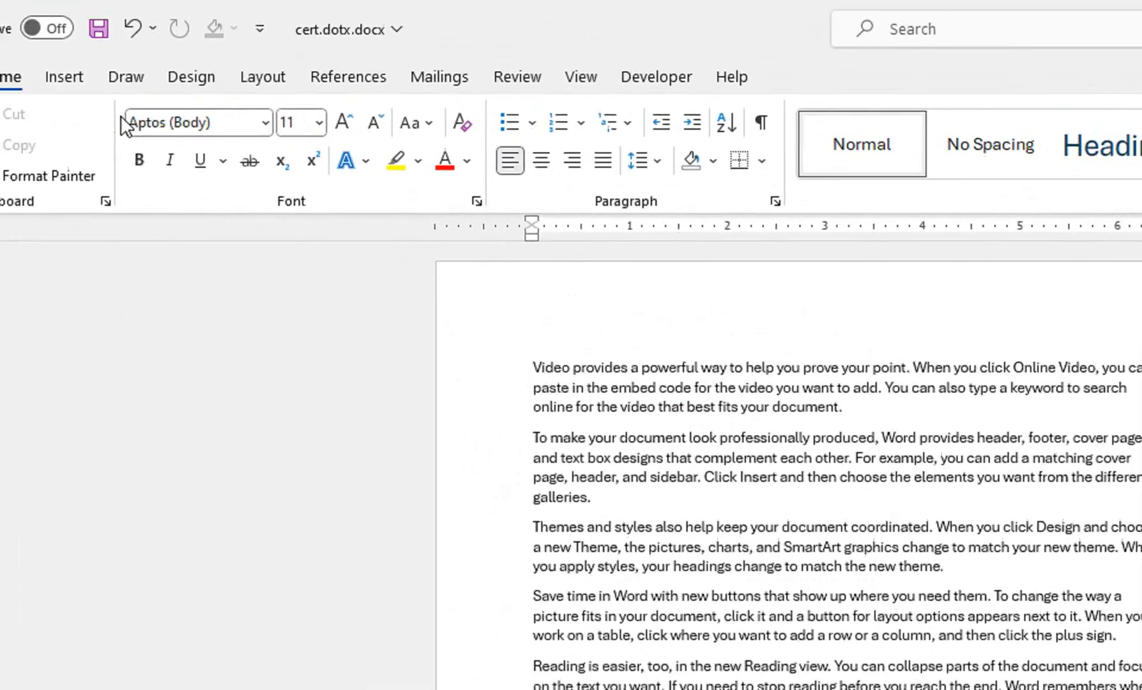
Draw a large sun from the basic shapes, starting at the second paragraph, and reduce its central circle
left_click(64, 76)
left_click(345, 159)
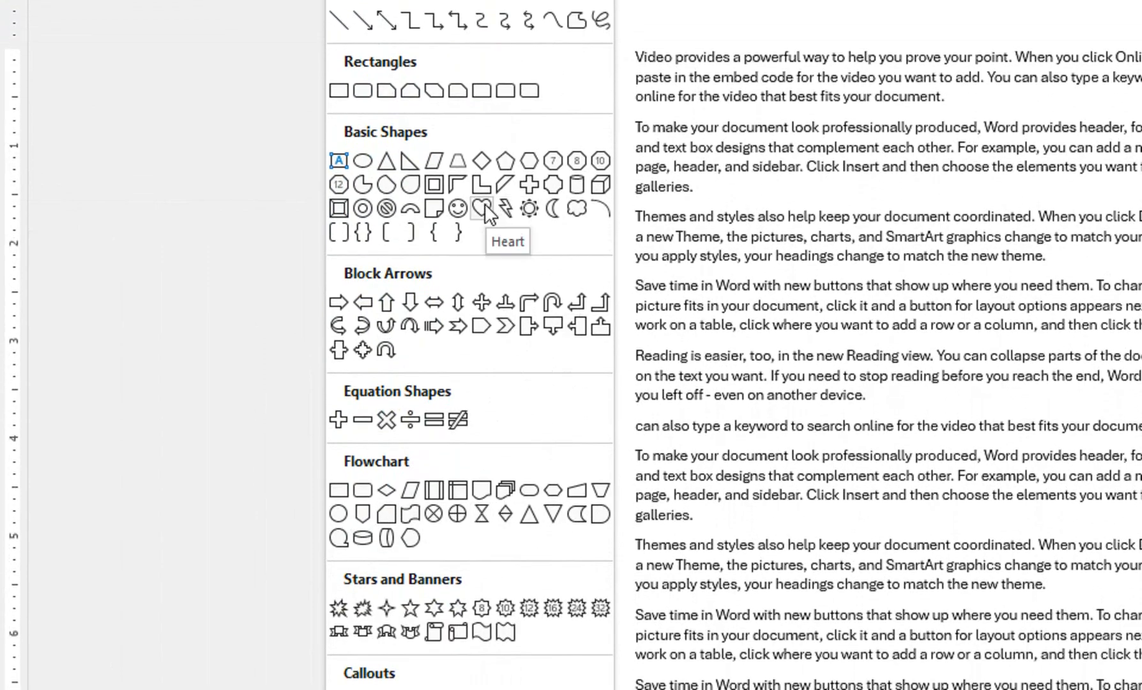
left_click(529, 209)
left_click_drag(612, 110, 1117, 525)
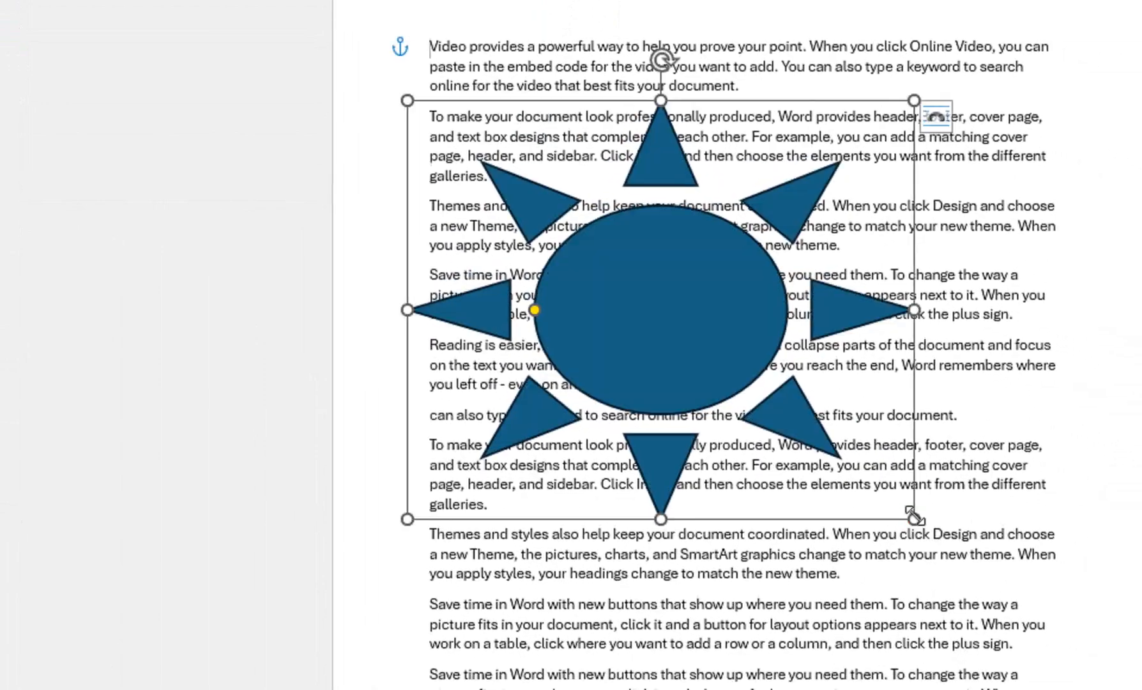
mouse_move(534, 310)
left_mouse_down()
mouse_move(502, 296)
mouse_move(554, 309)
left_mouse_up()
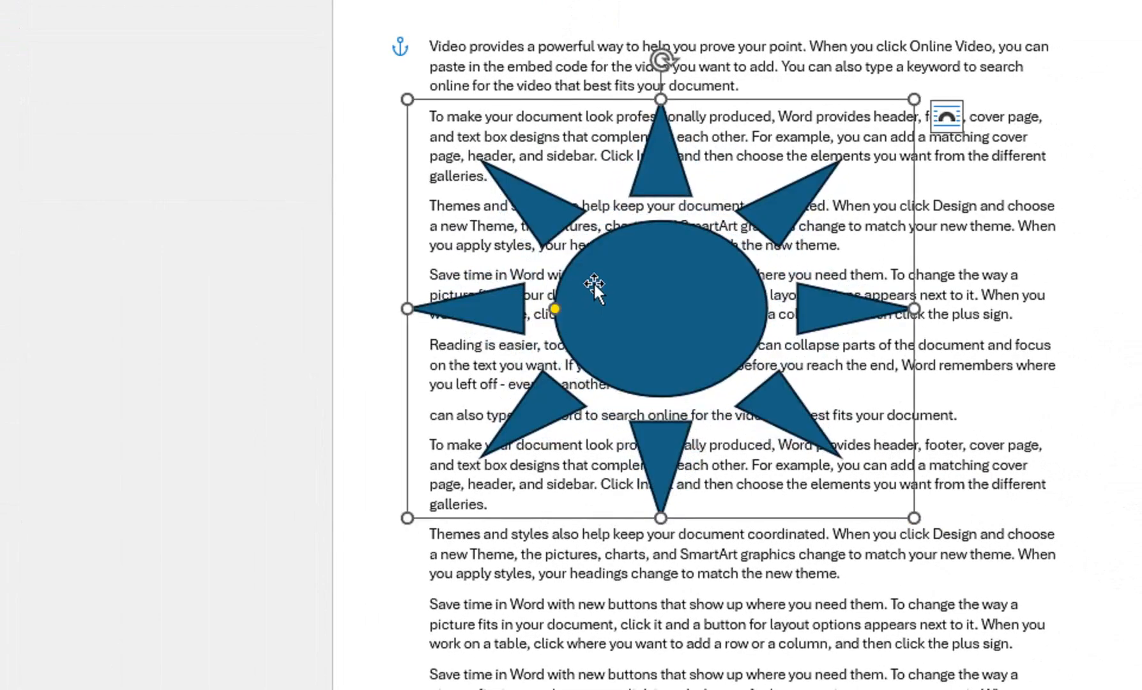
Cut the sun shape and delete all the body paragraphs of the document
right_click(597, 282)
left_click(655, 338)
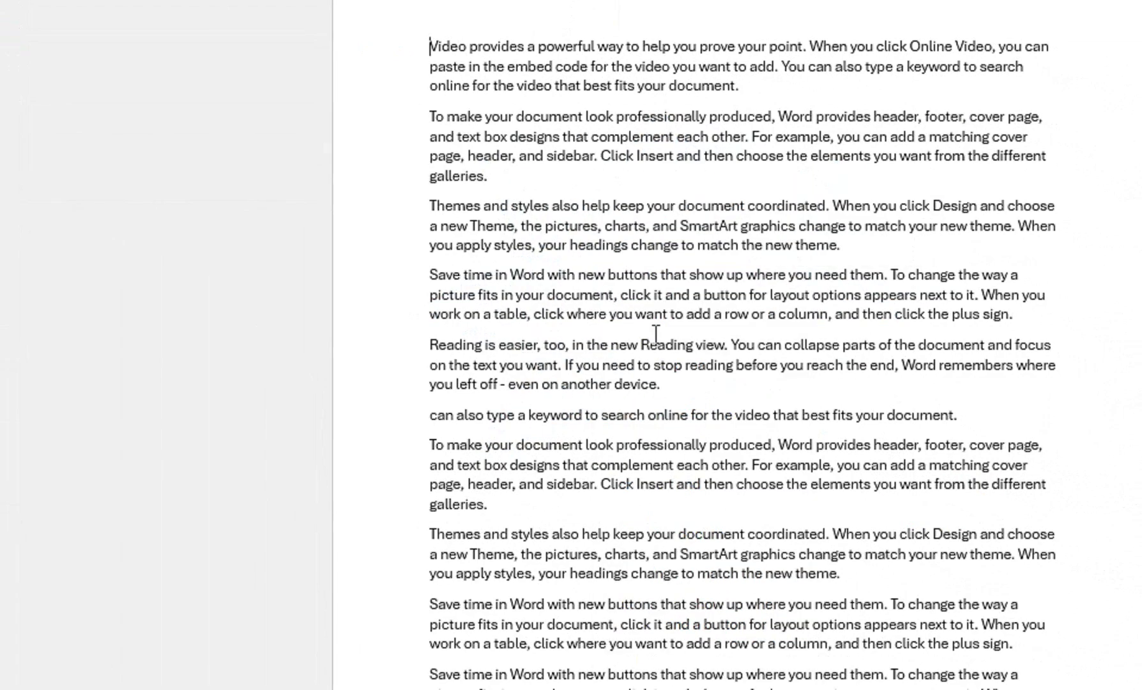
scroll(701, 160, "up", 2)
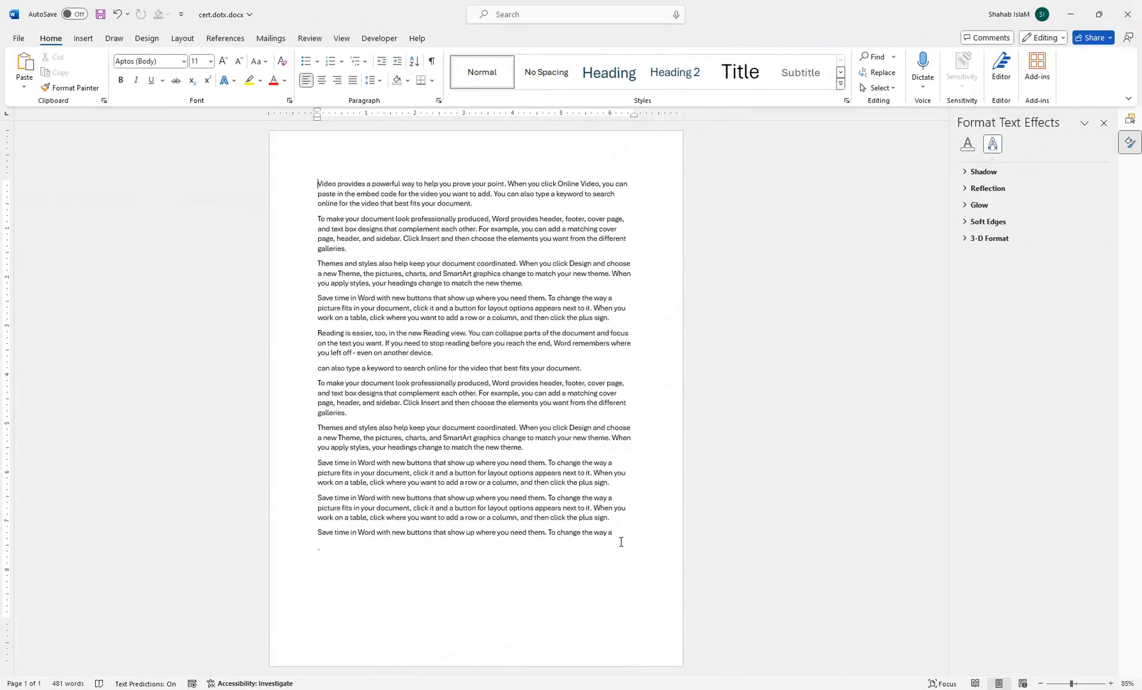
left_click_drag(619, 538, 298, 182)
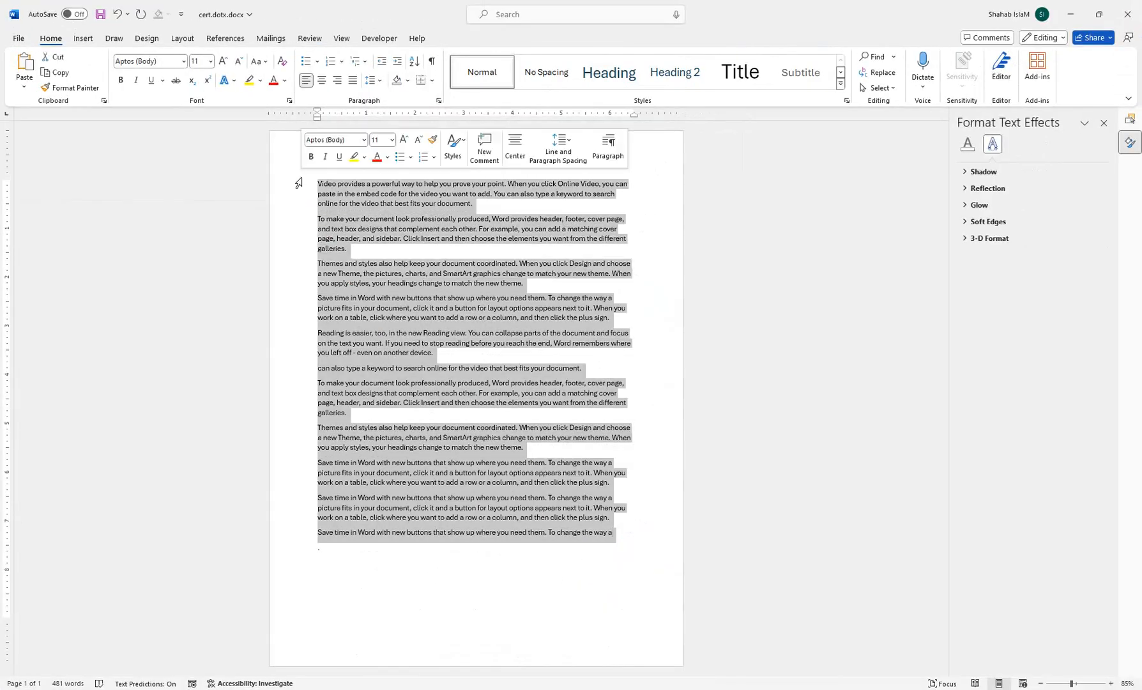
key("Delete")
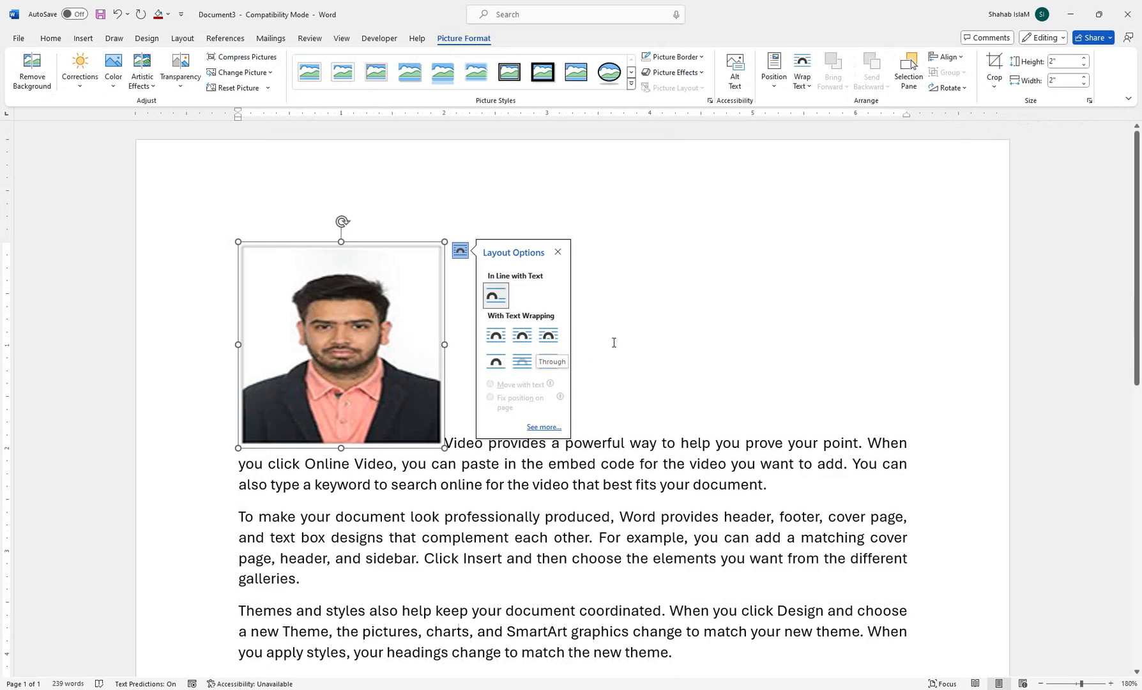
In Document3, resize the portrait picture to 1" high and 1" wide
left_click(594, 317)
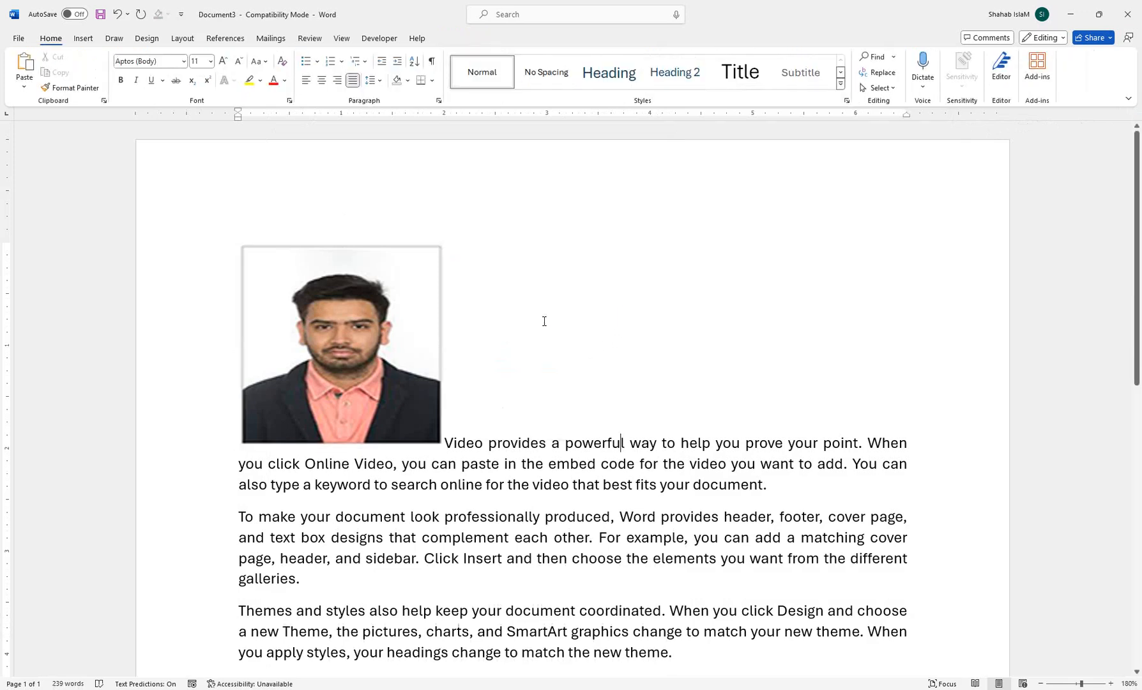
left_click(434, 301)
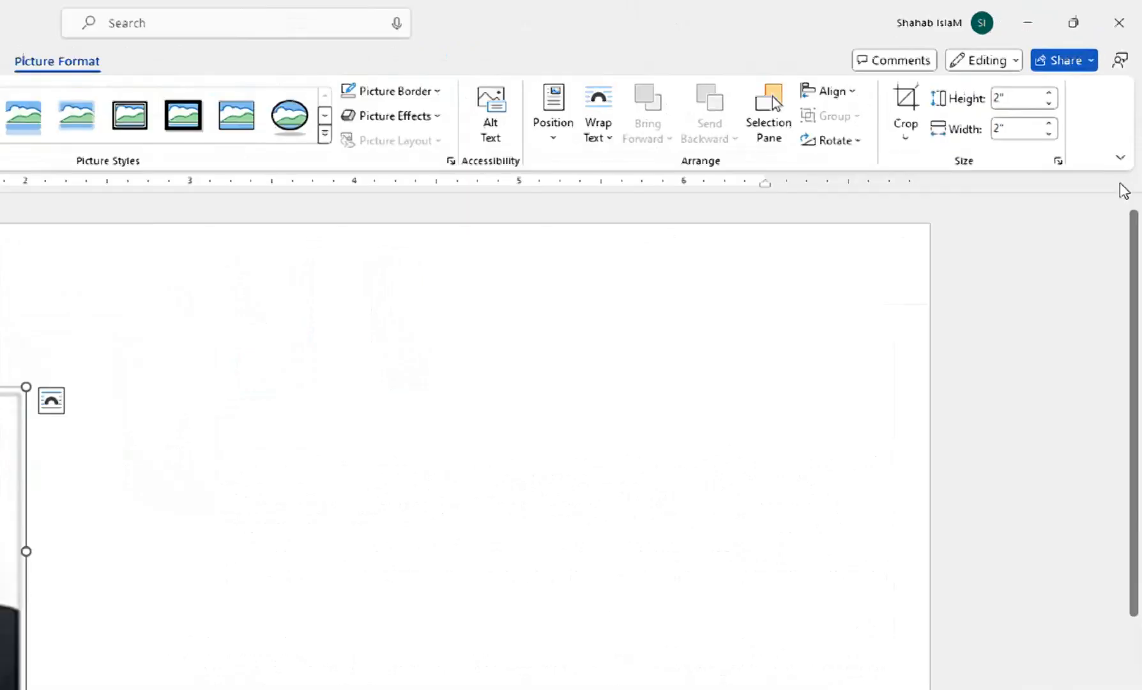
left_click(1063, 61)
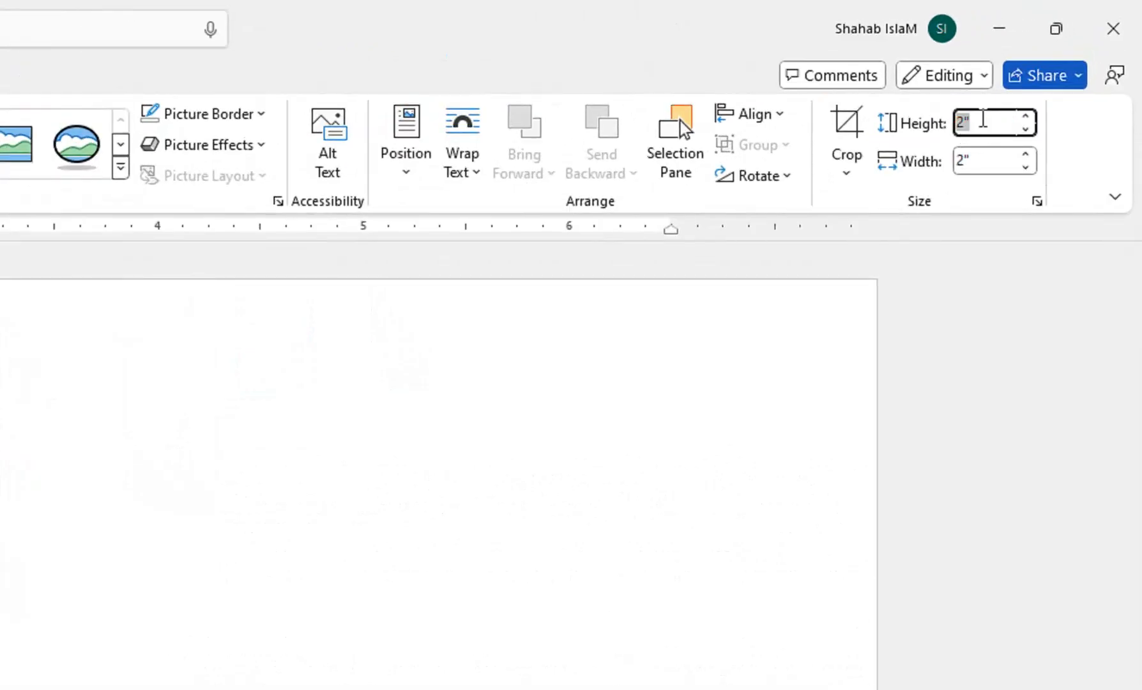
type("1")
key("Tab")
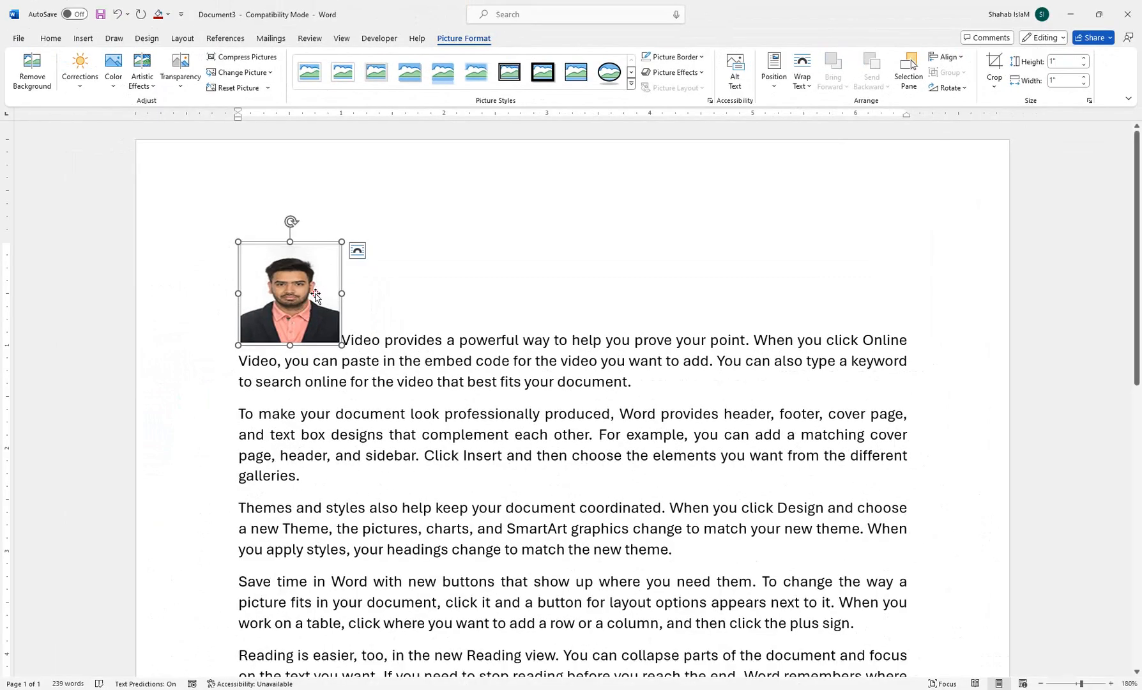
Place four copies of the 1" portrait picture within the text at the start of the first paragraph
left_click(383, 286)
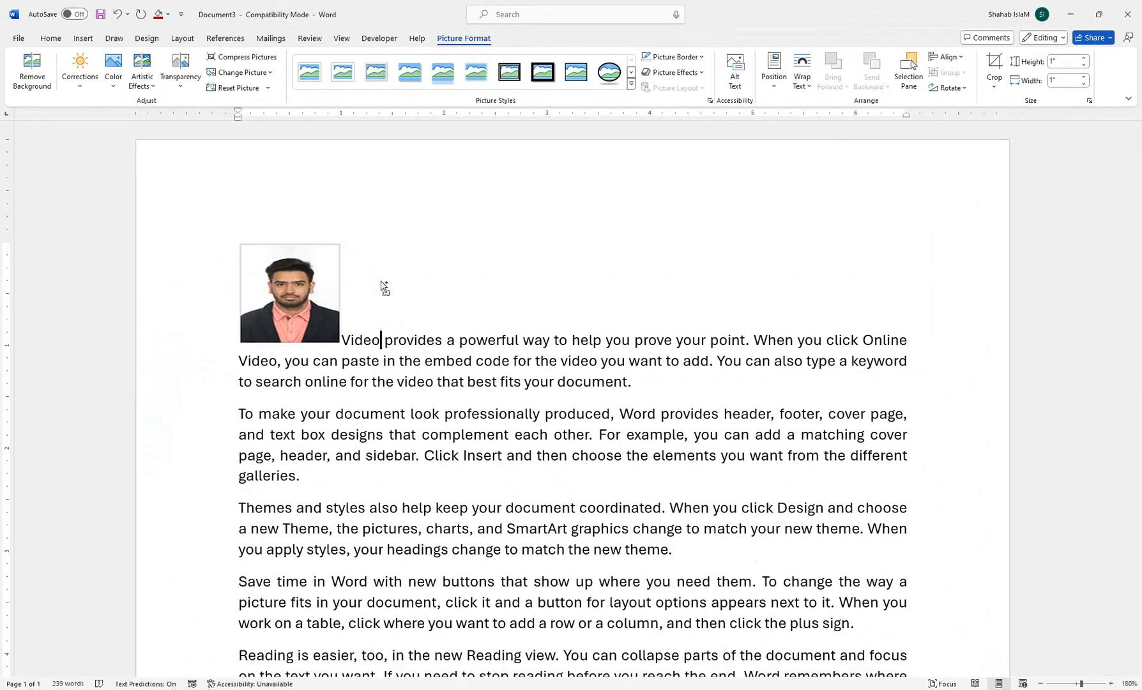
key("ctrl+v")
left_click(520, 287)
key("ctrl+v")
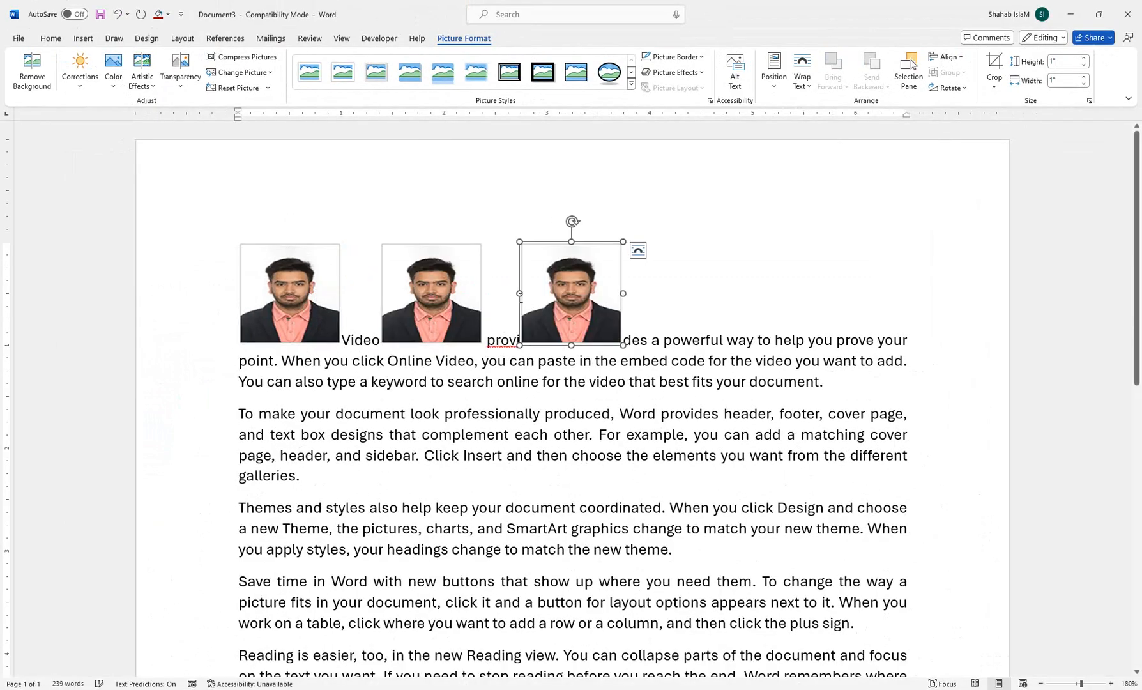
left_click(663, 301)
key("ctrl+v")
left_click_drag(681, 302, 856, 286)
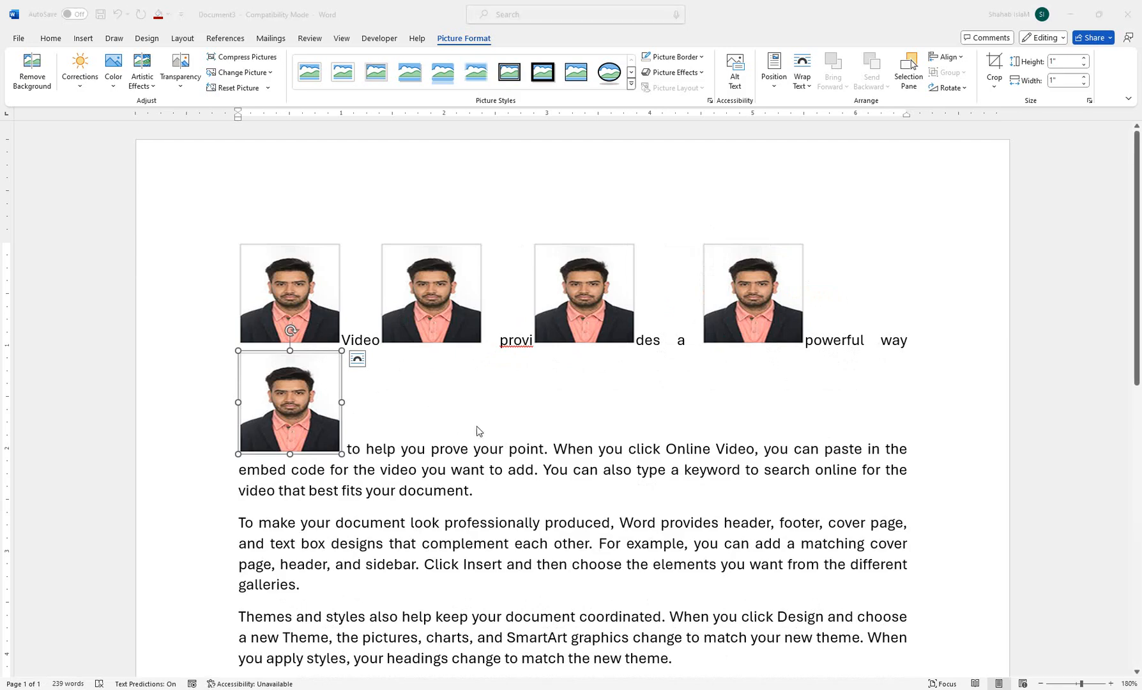
Close Document3 without saving the changes
key("ctrl+w")
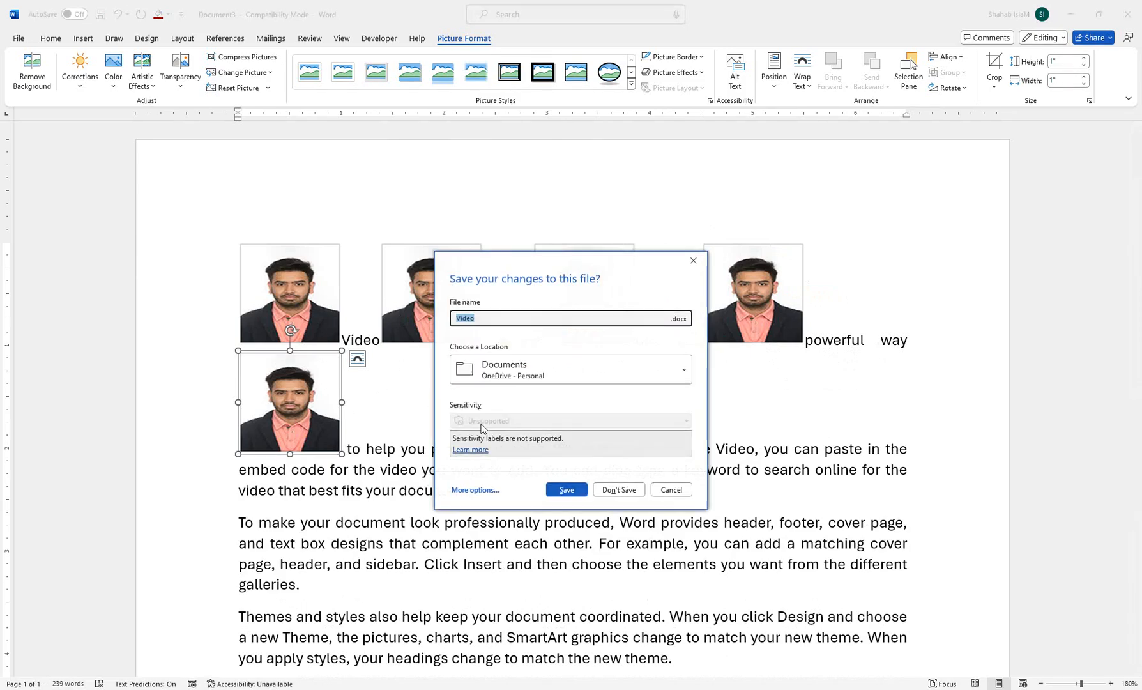
left_click(618, 489)
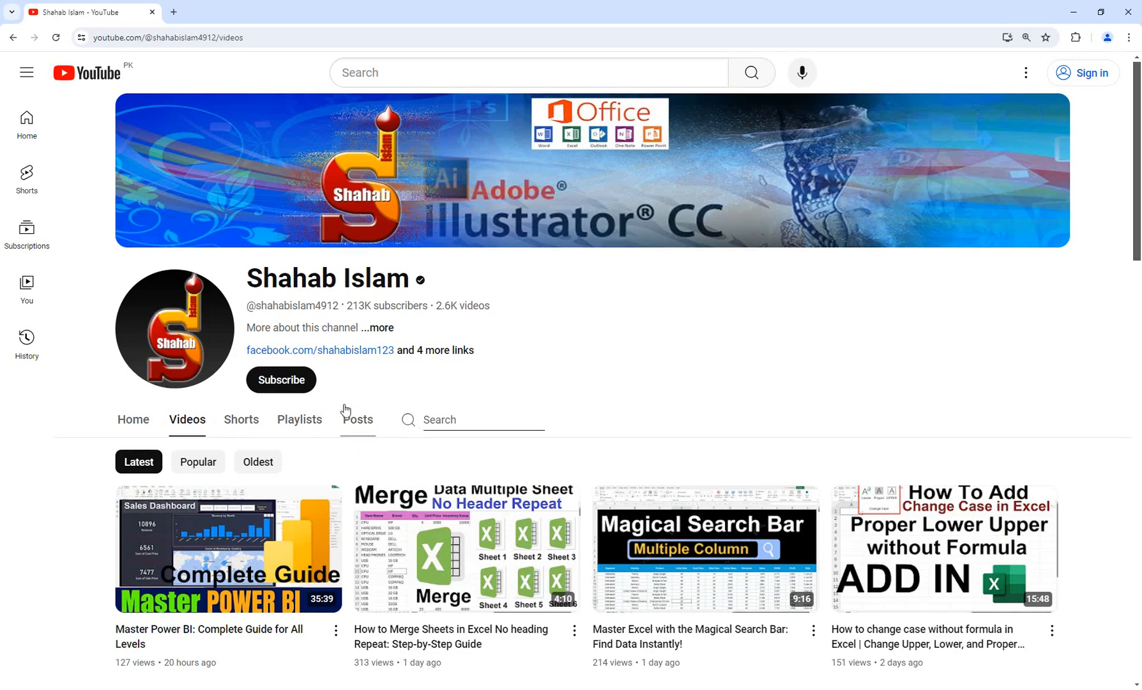
Switch to the YouTube channel page in the browser and search the channel for "remove background"
left_click(466, 419)
type("remove p")
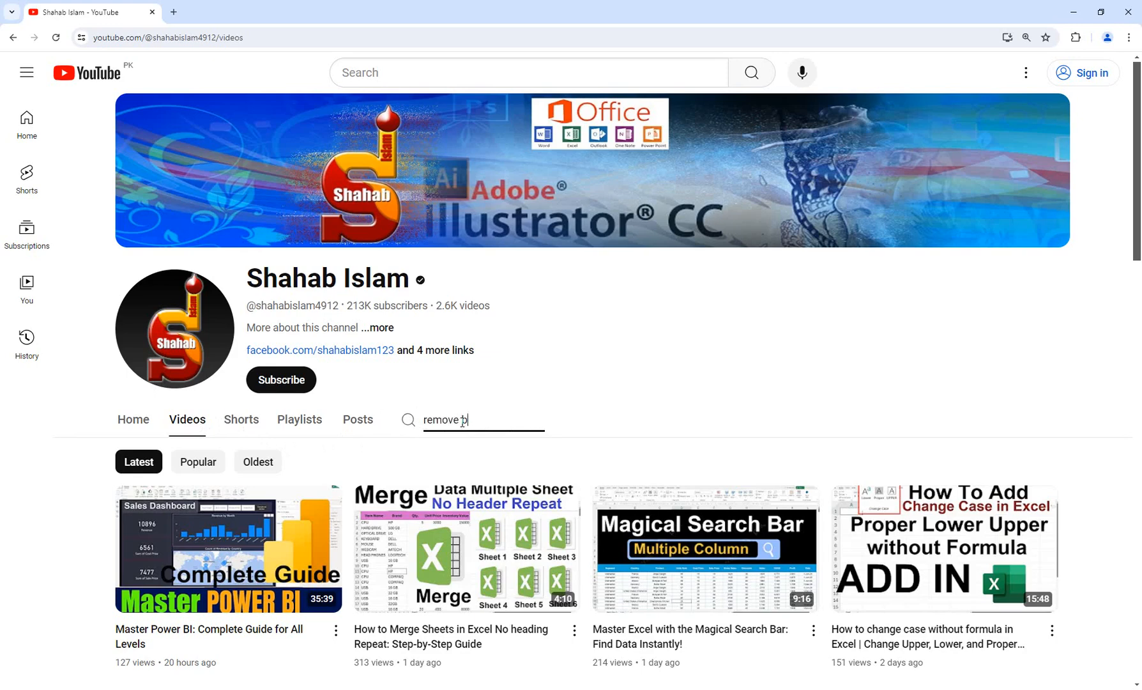
type("ackground")
key("Return")
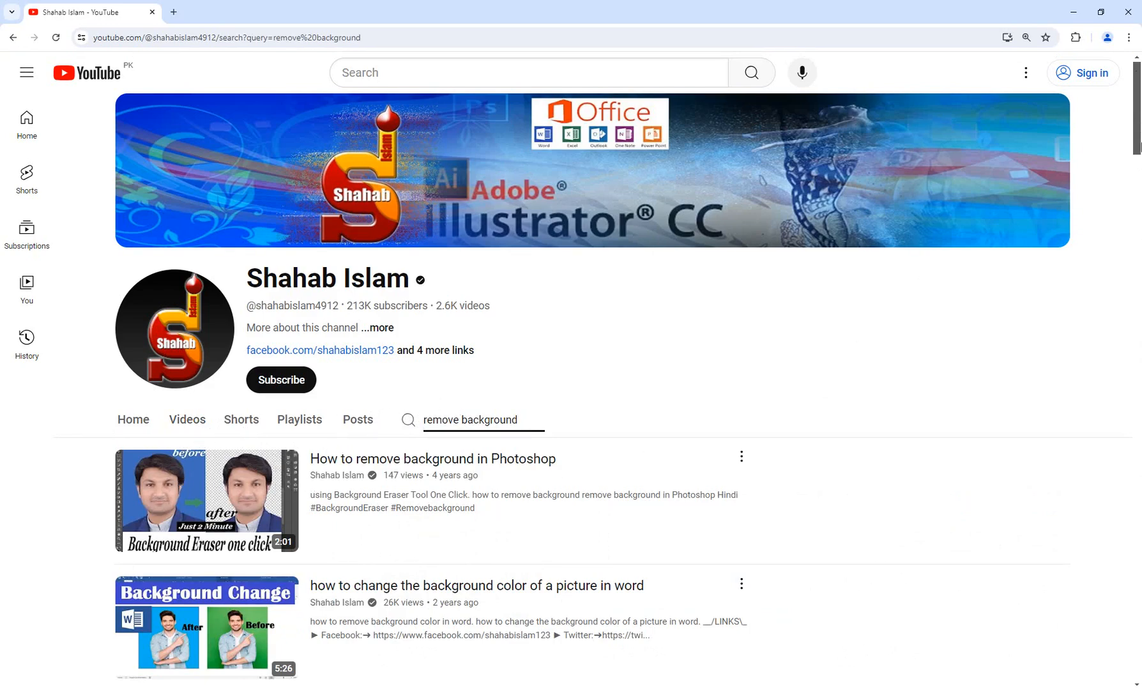
Look through the channel's background-removal search results and return to its video list
scroll(493, 420, "down", 3)
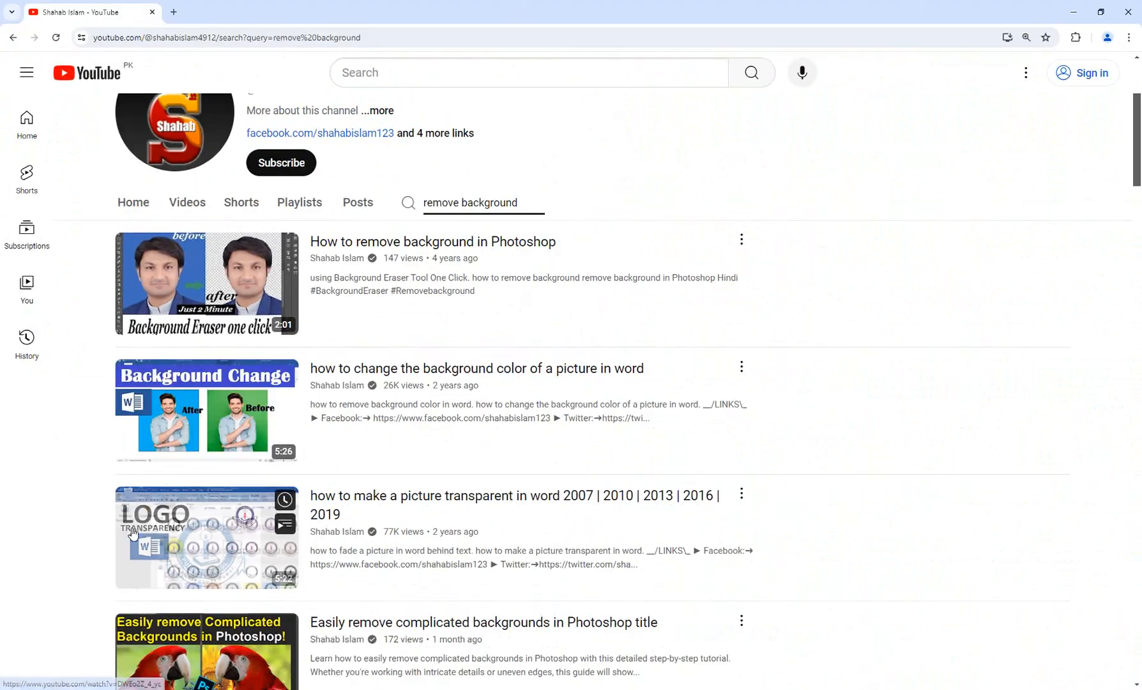
scroll(1138, 173, "down", 5)
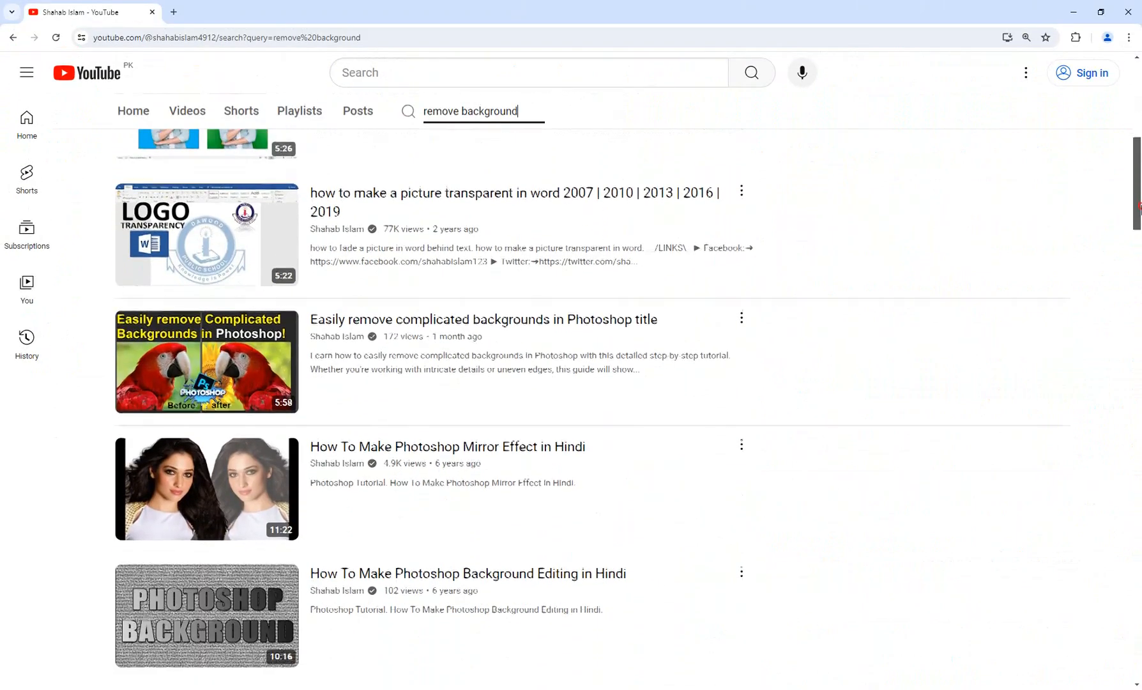
left_click_drag(1140, 208, 1139, 124)
left_click(186, 418)
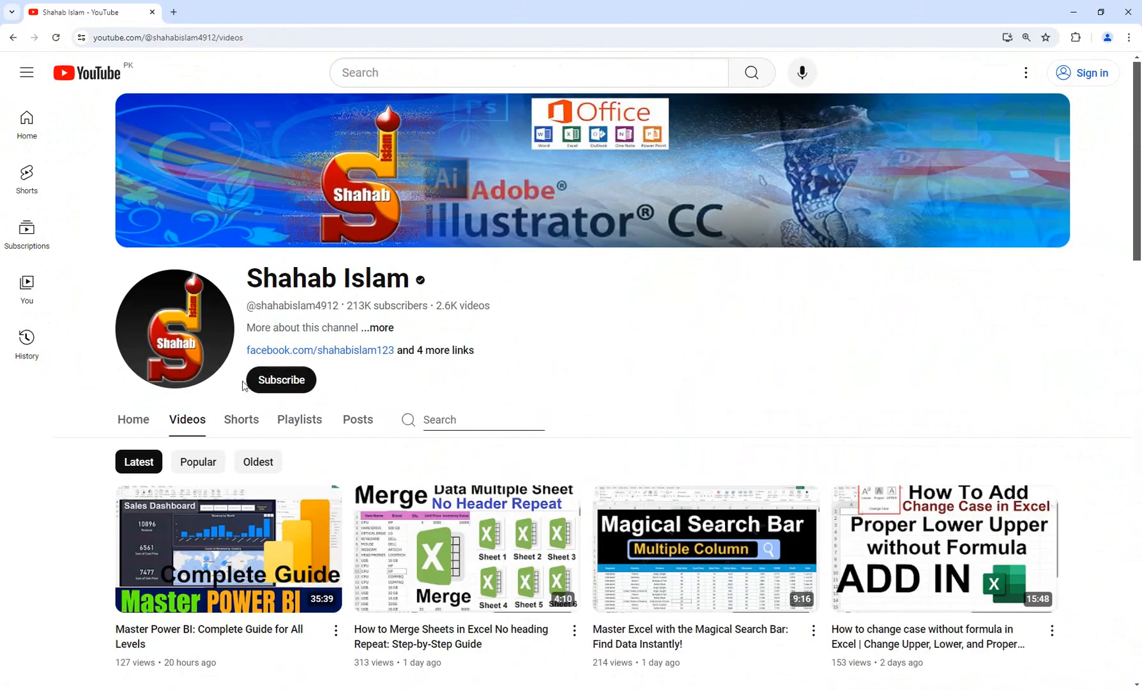
Look through the channel's created playlists and return to its video list to browse the latest uploads
mouse_move(570, 555)
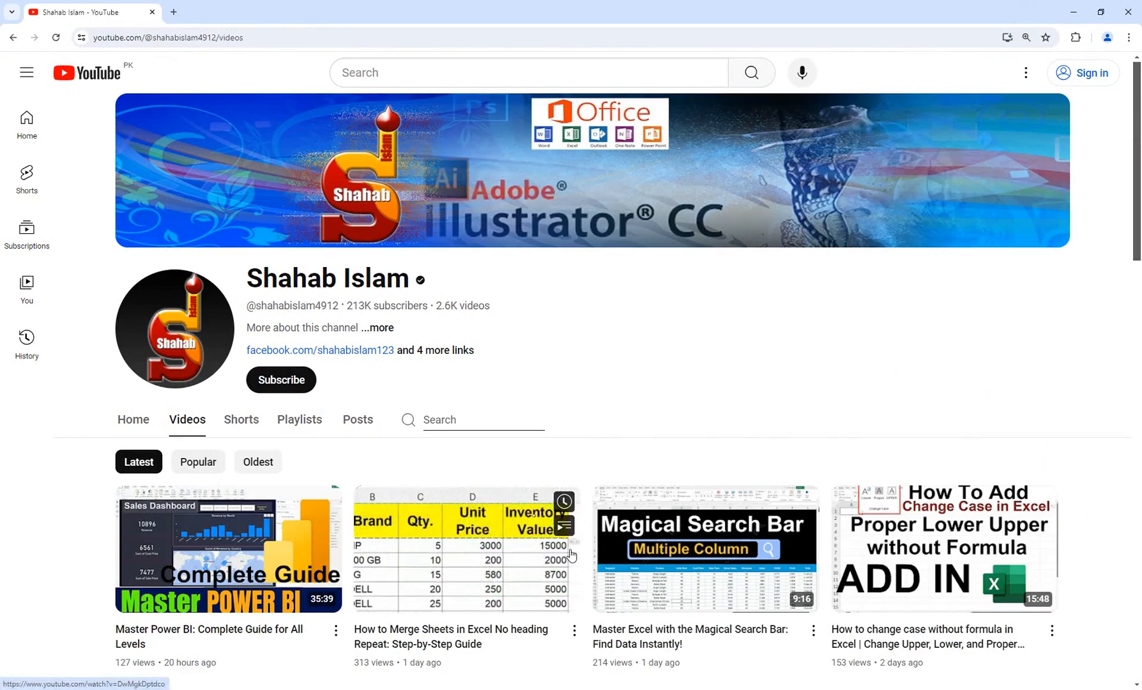
left_click(291, 421)
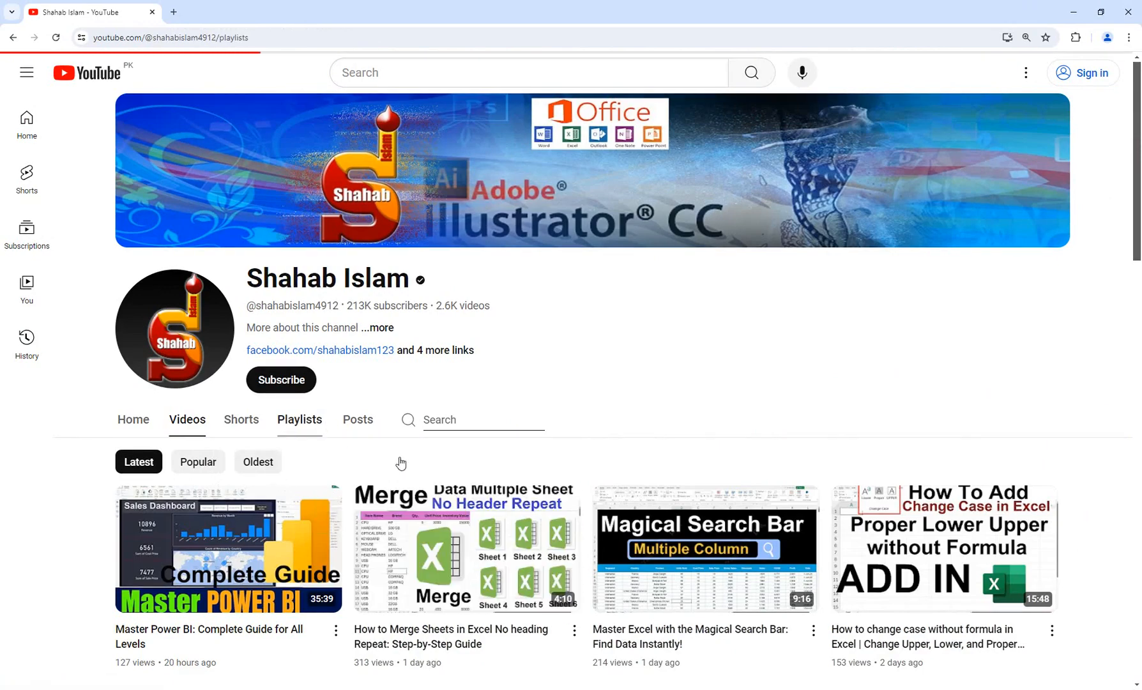
left_click_drag(1139, 177, 77, 492)
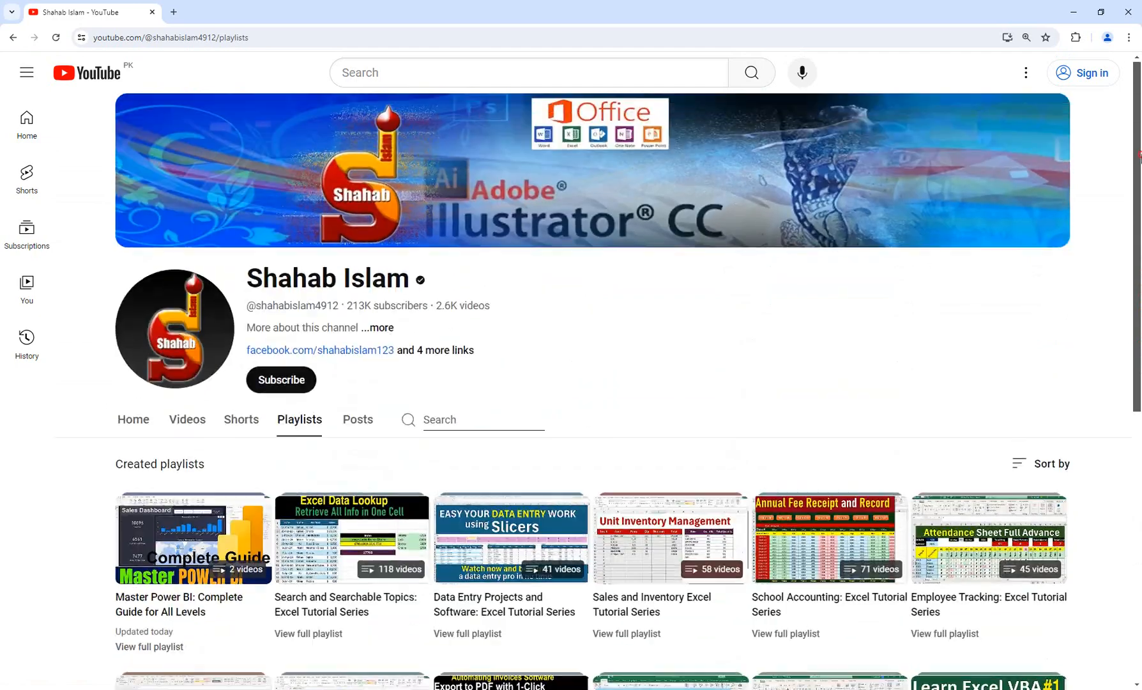
left_click(200, 425)
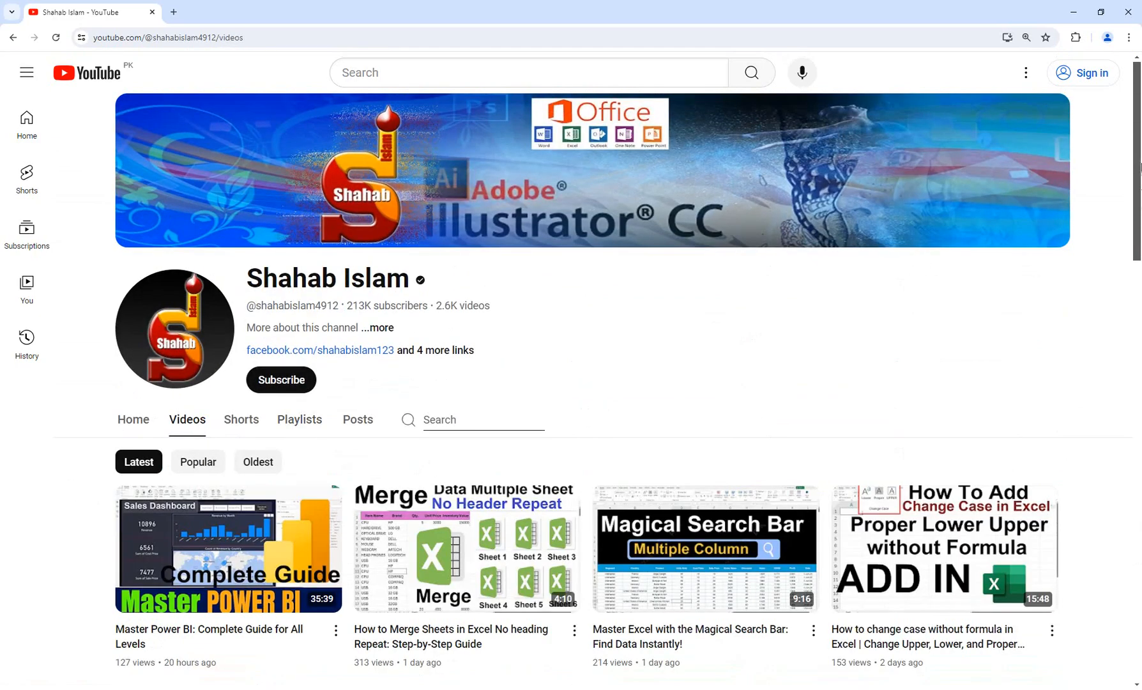
left_click_drag(1139, 136, 1139, 233)
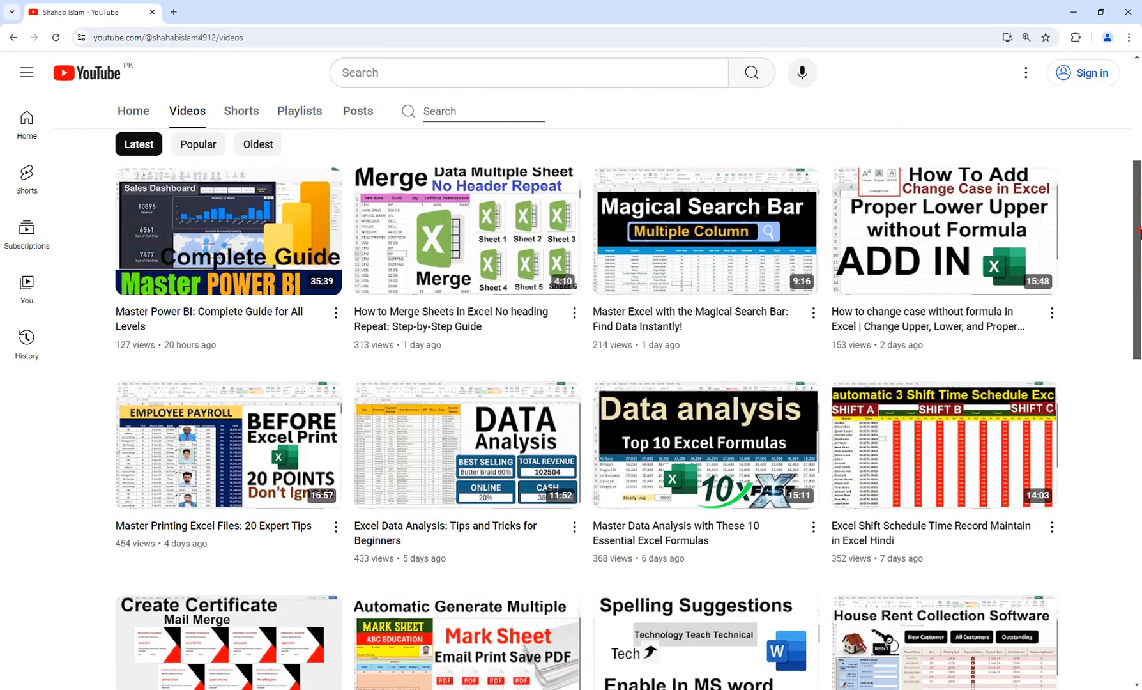
left_click_drag(1139, 233, 1139, 165)
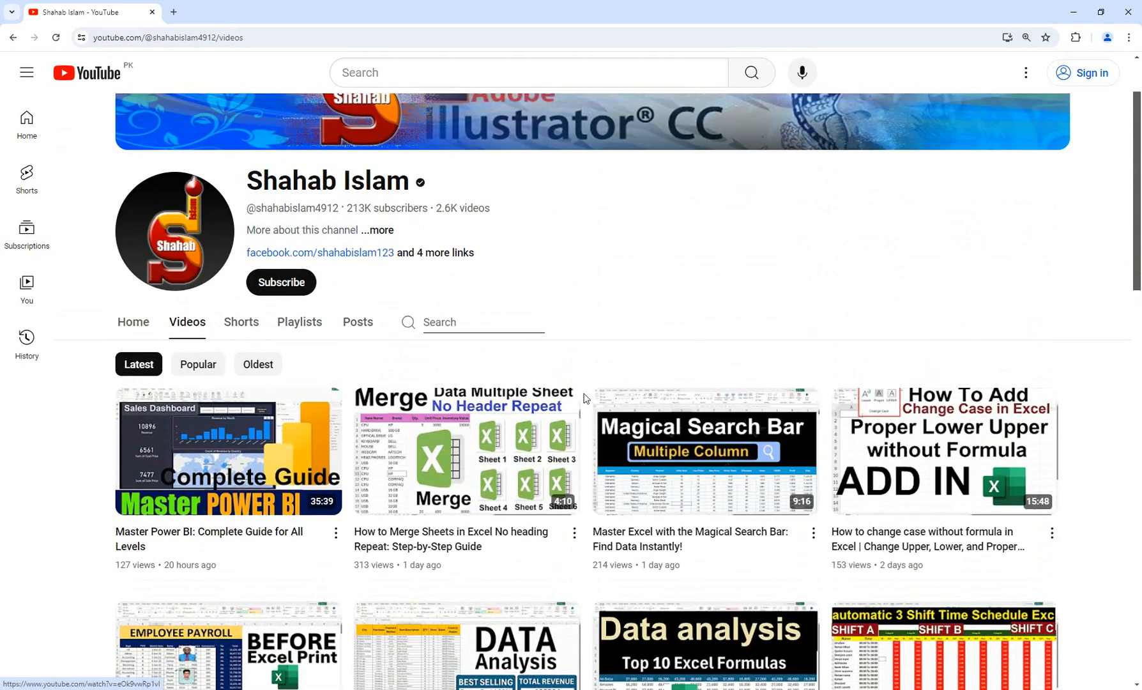
mouse_move(568, 396)
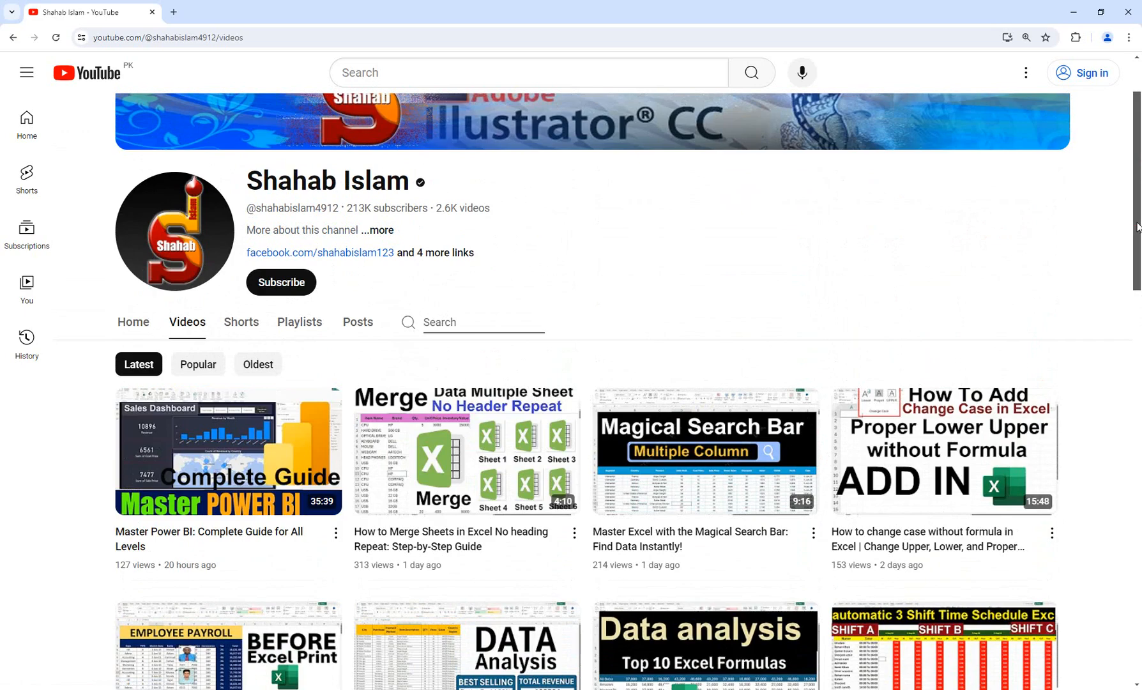
left_click_drag(1137, 226, 1137, 194)
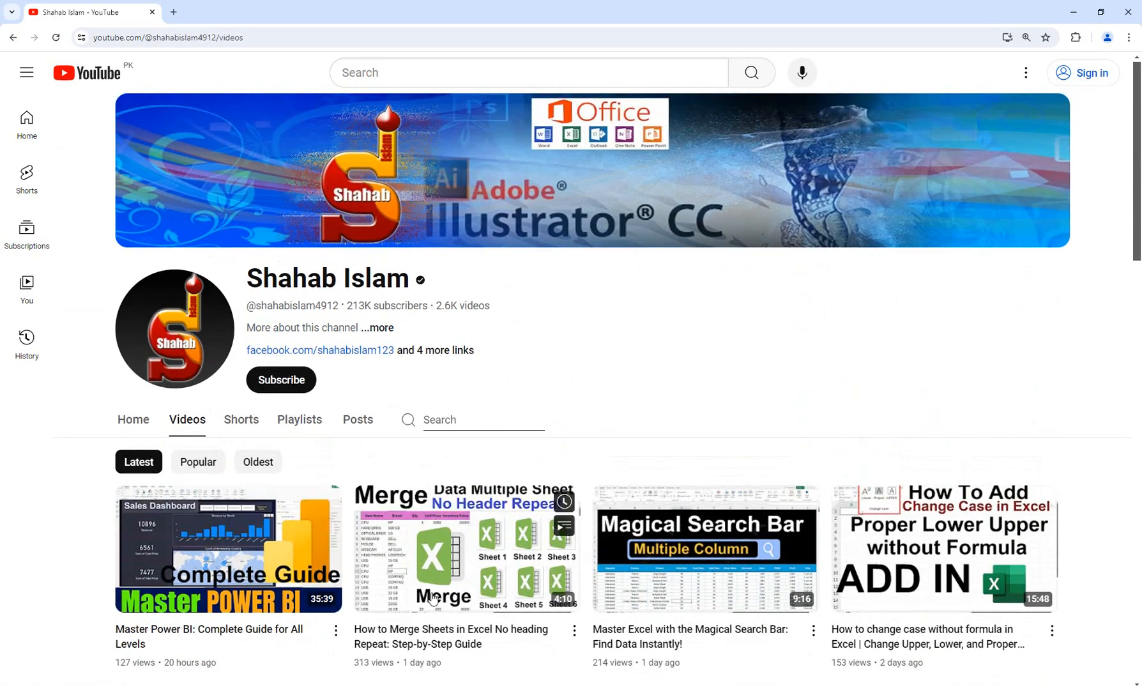